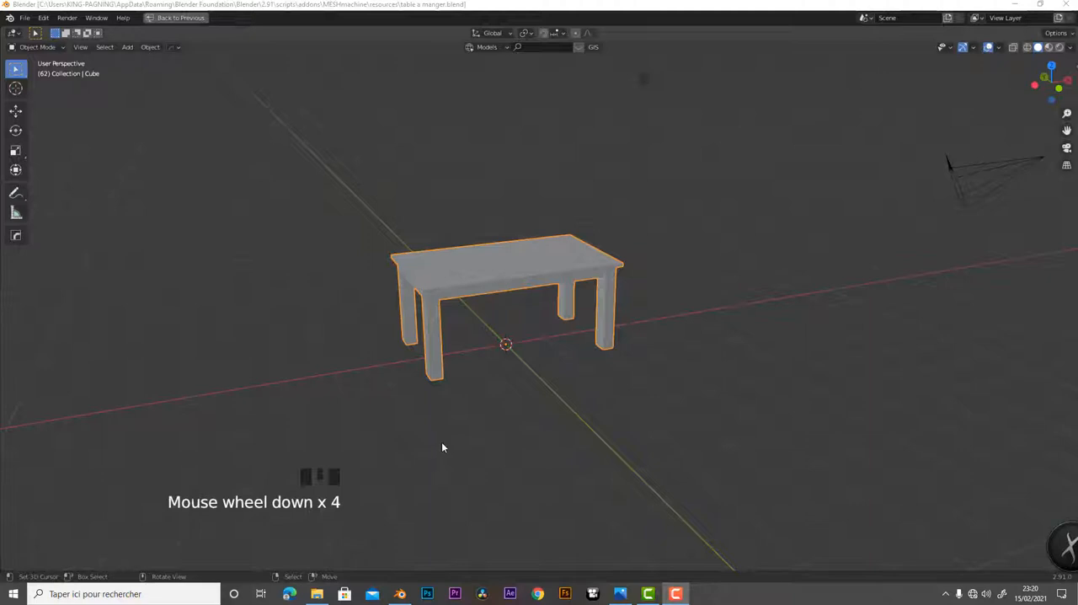
Examine the dining table model's top, frame and legs from several angles
middle_click_drag(469, 397, 665, 404)
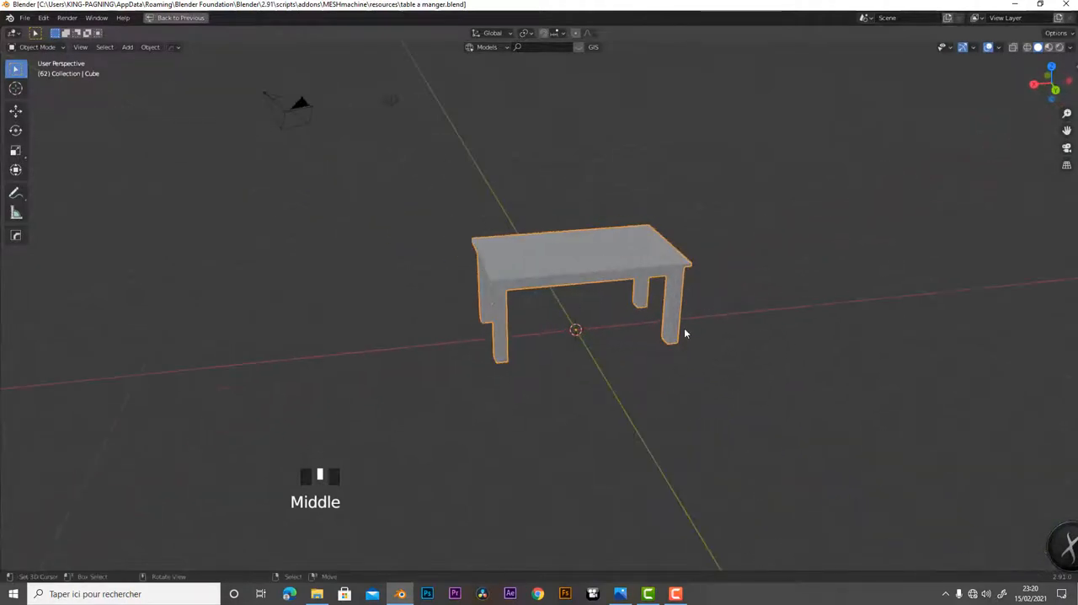
scroll(683, 320, "up", 5)
middle_click_drag(684, 313, 640, 349)
scroll(500, 326, "down", 4)
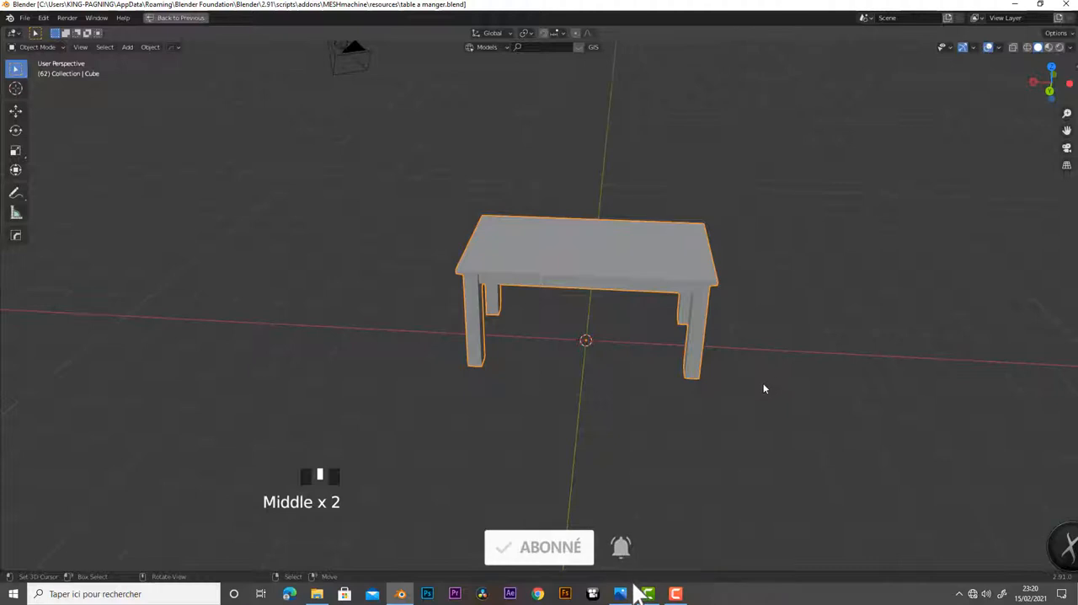
scroll(769, 376, "up", 2)
middle_click_drag(820, 387, 551, 241)
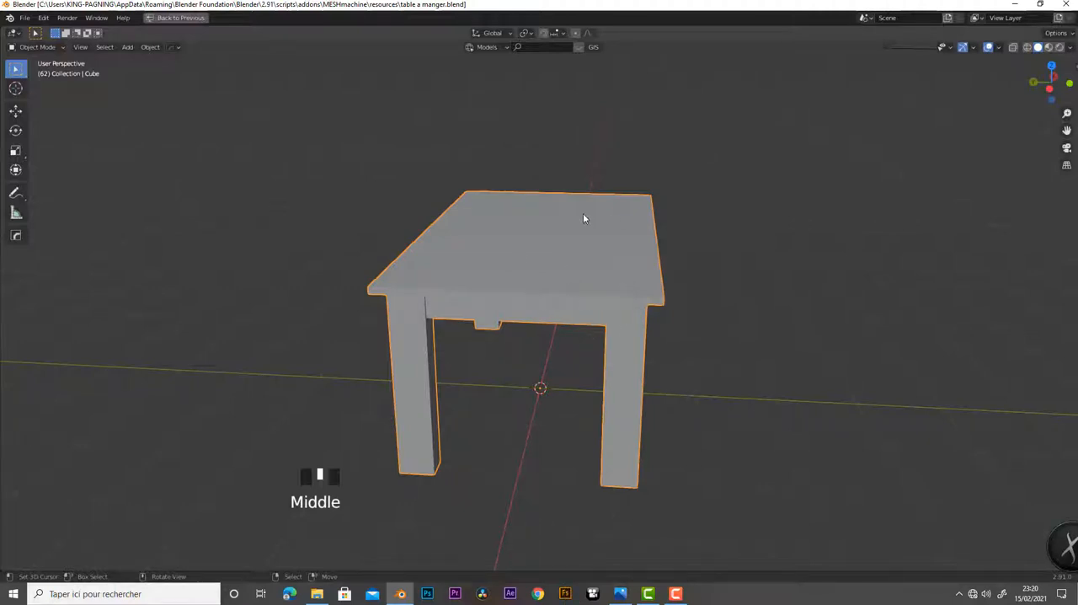
middle_click_drag(517, 410, 641, 390)
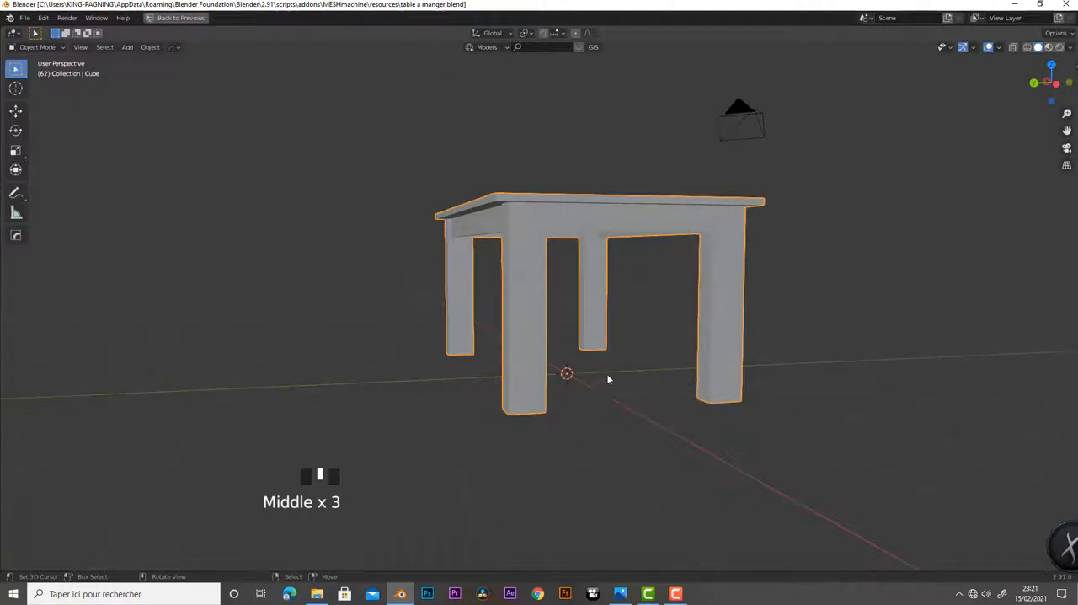
scroll(570, 411, "down", 3)
middle_click_drag(553, 424, 662, 439)
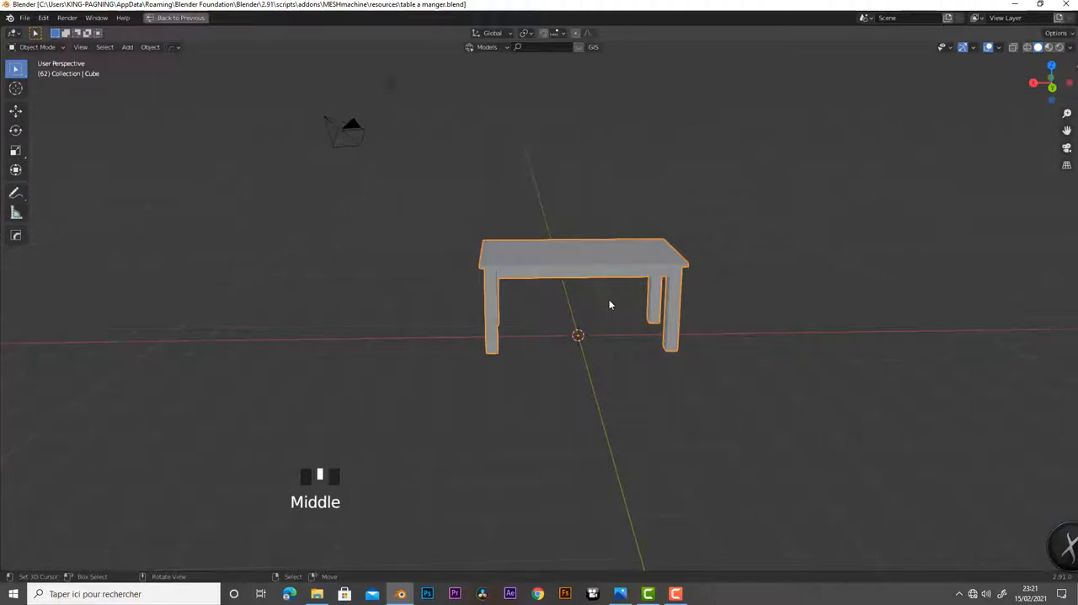
scroll(610, 304, "down", 4)
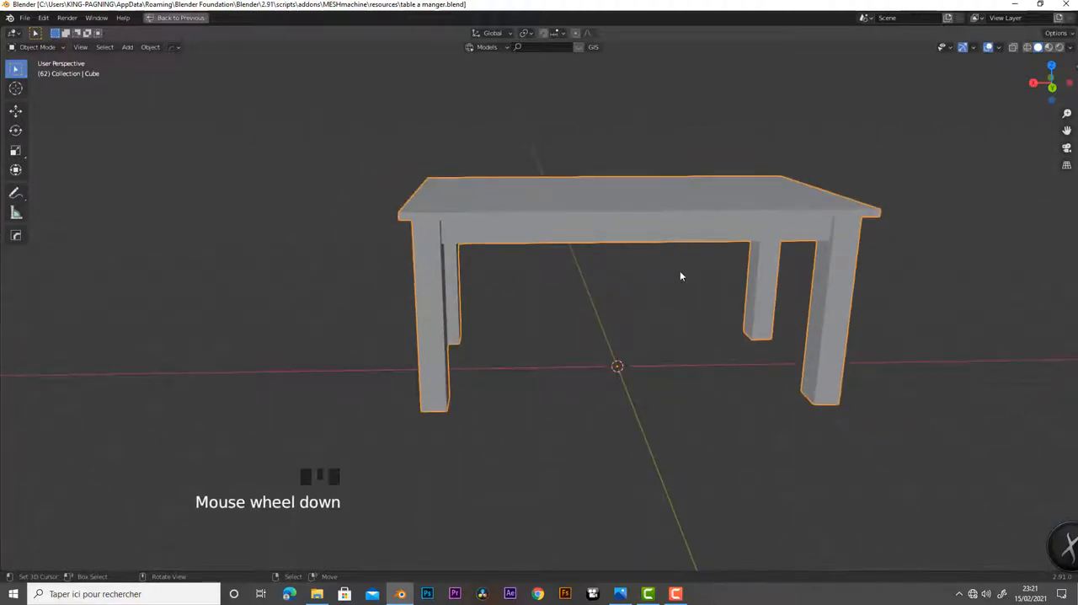
Enter Edit Mode on the table and select only the faces of the tabletop slab, including its side edges
key("Tab")
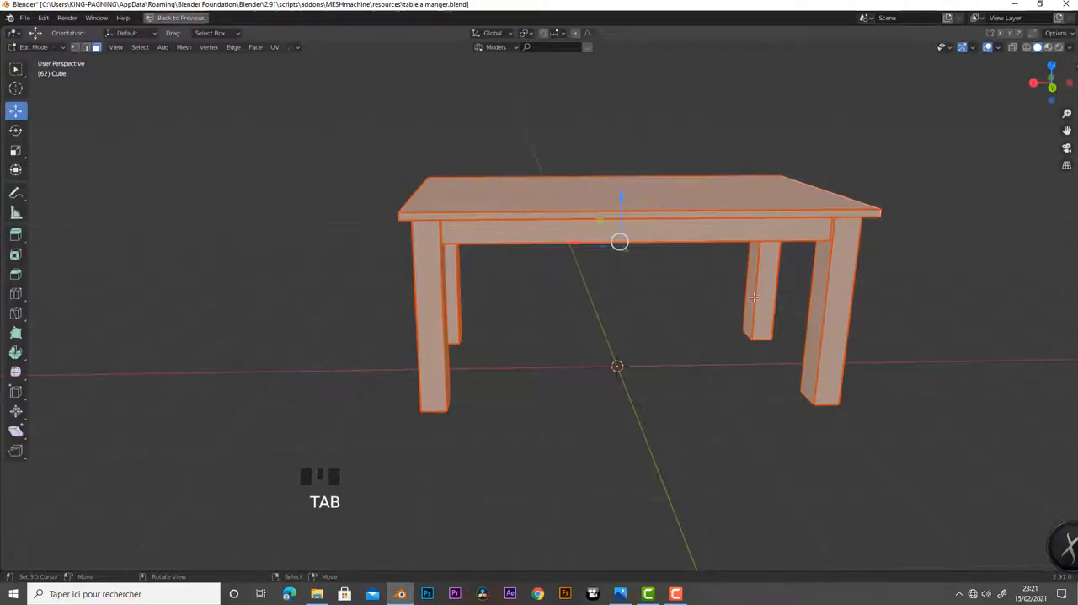
middle_click_drag(824, 302, 819, 346)
scroll(737, 284, "down", 3)
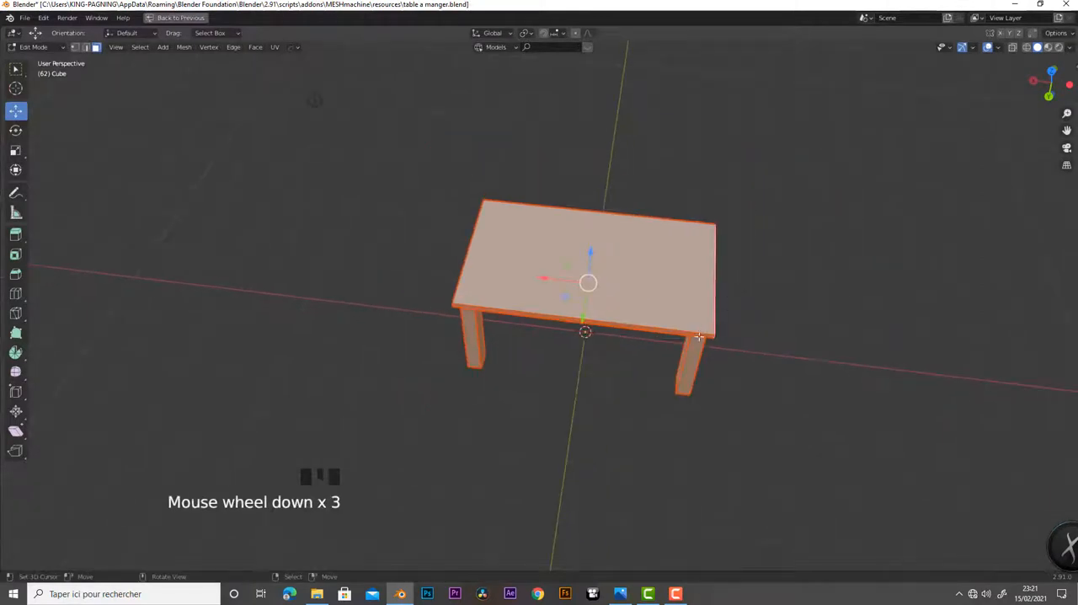
middle_click_drag(725, 378, 733, 313)
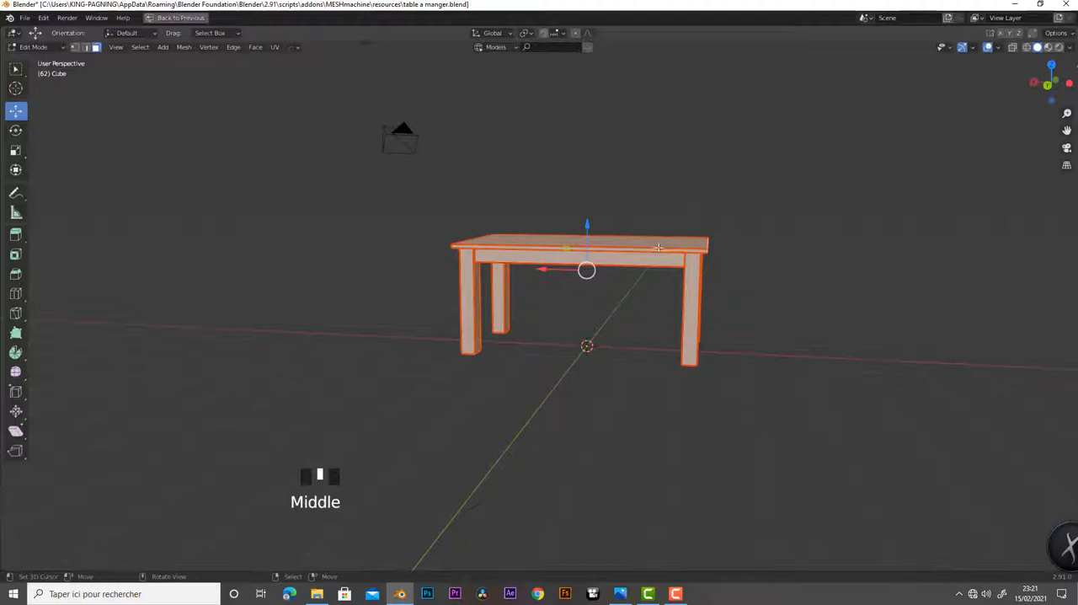
scroll(694, 284, "up", 3)
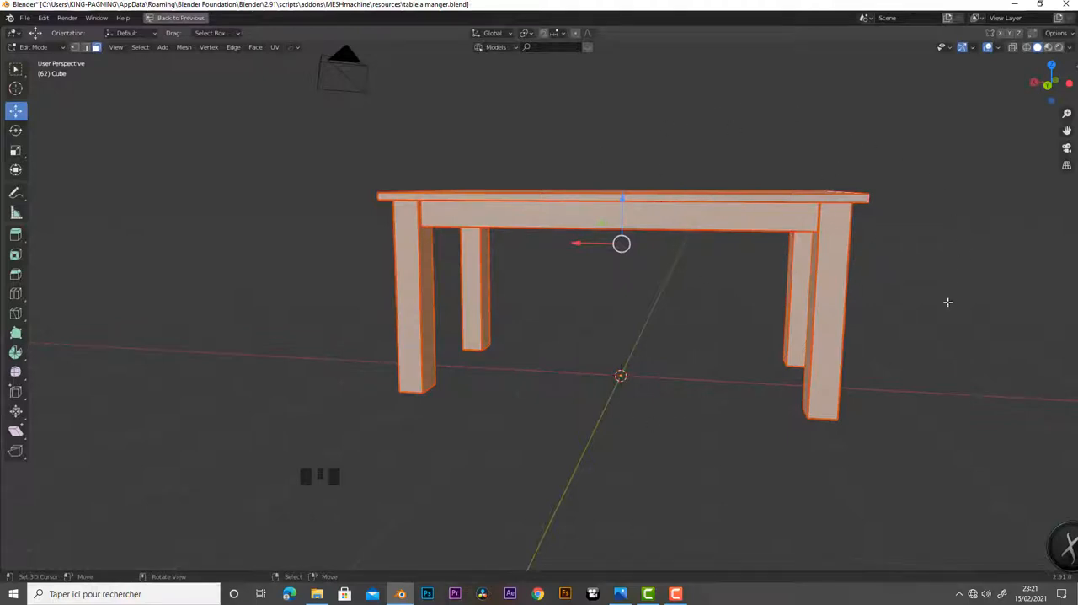
middle_click_drag(657, 294, 696, 344)
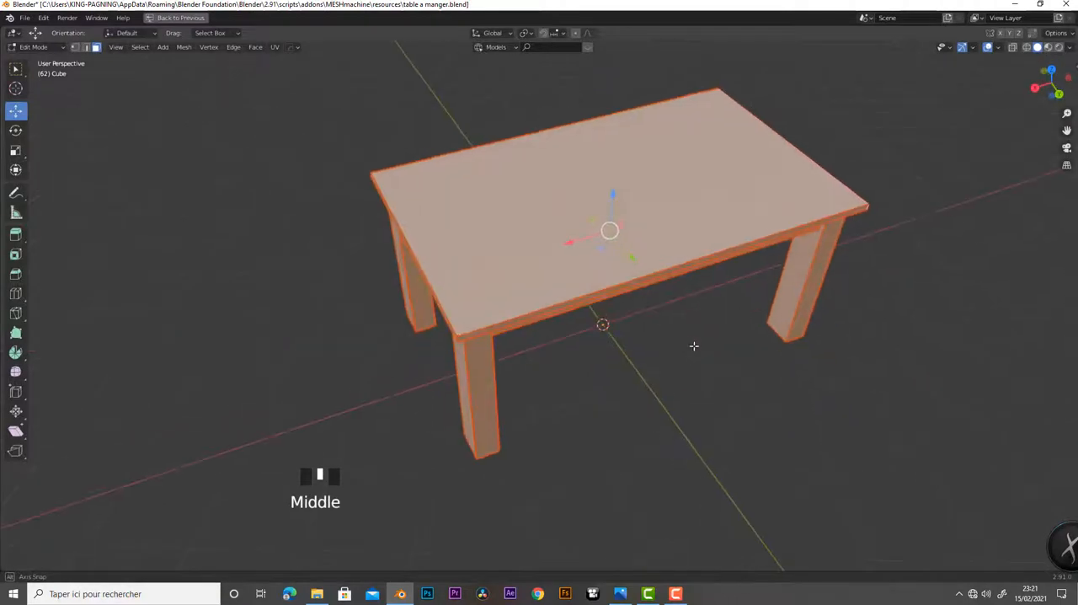
mouse_move(565, 345)
middle_mouse_down()
mouse_move(705, 335)
mouse_move(612, 303)
mouse_move(524, 298)
mouse_move(573, 346)
middle_mouse_up()
scroll(599, 271, "down", 1)
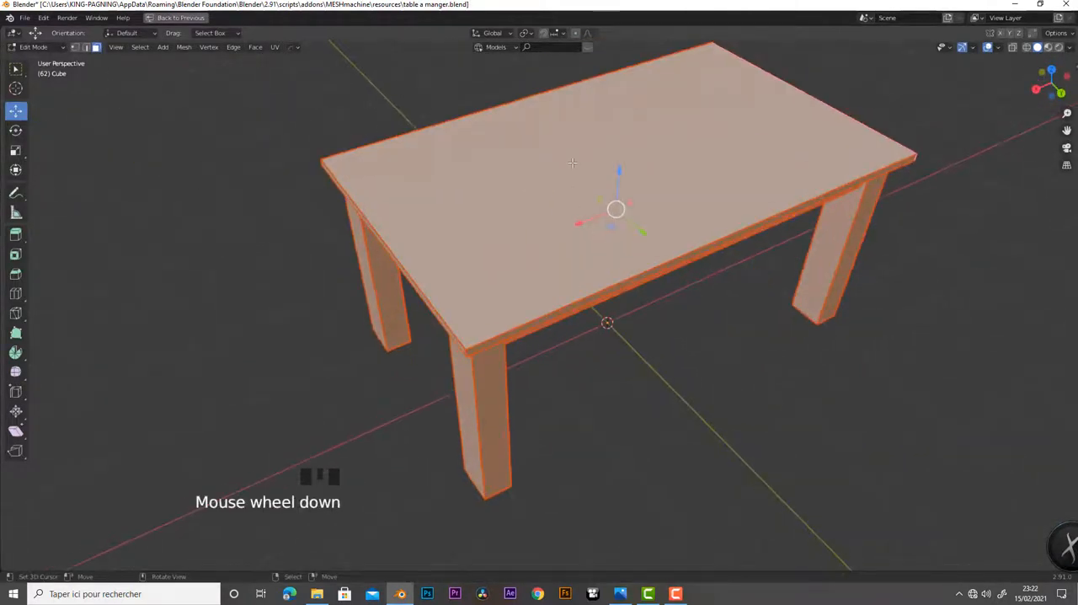
right_click(645, 264)
middle_click_drag(738, 369, 671, 286)
right_click(654, 216, "shift")
right_click(682, 204, "shift")
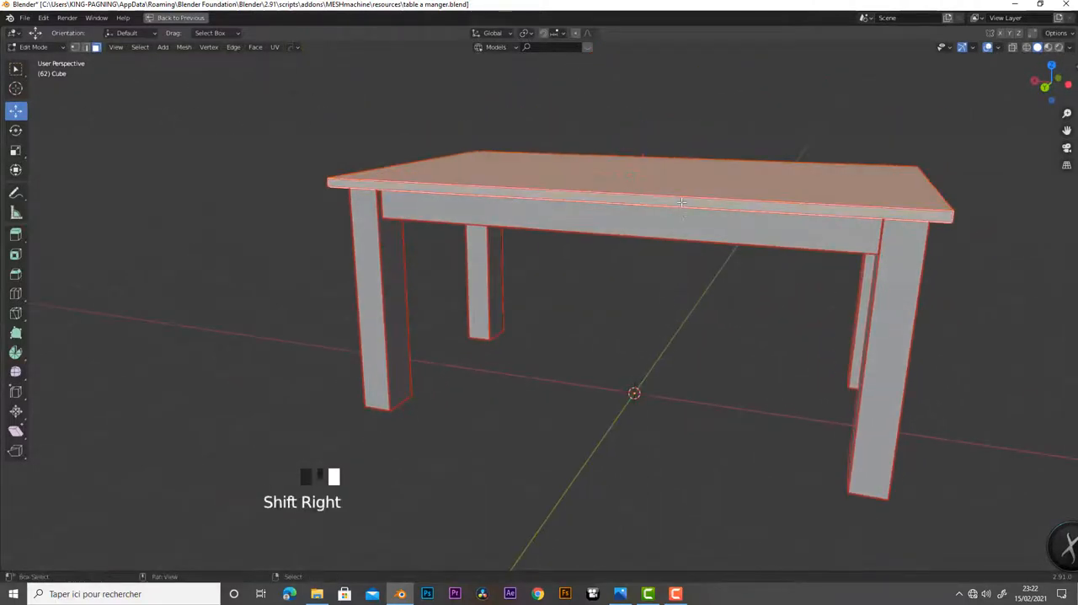
middle_click_drag(733, 226, 641, 232)
right_click(717, 244, "shift")
right_click(576, 200, "shift")
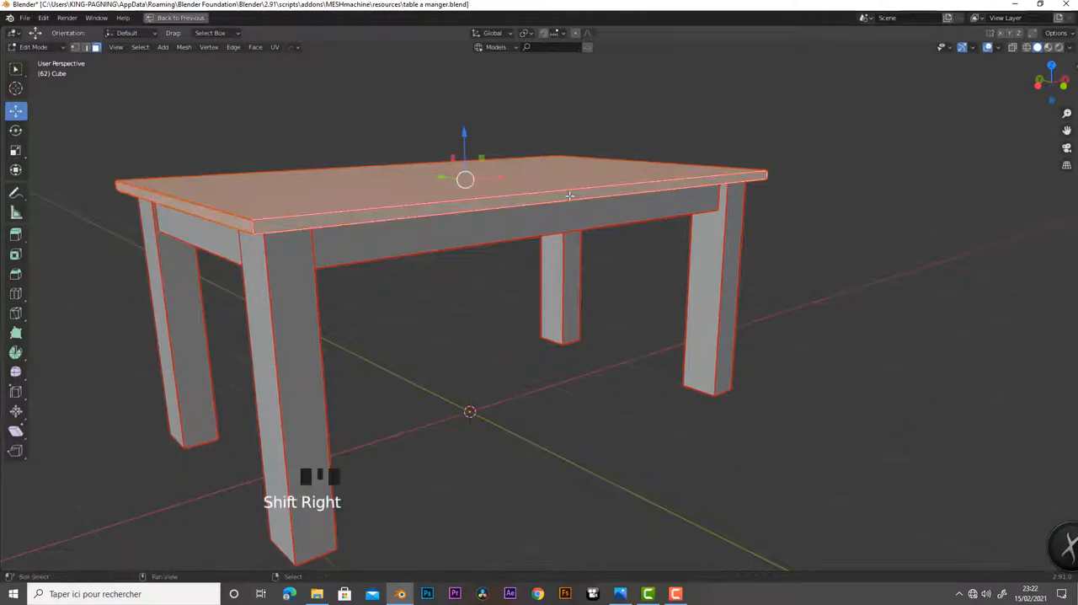
middle_click_drag(576, 200, 492, 165)
right_click(482, 221, "shift")
Try lifting the selected tabletop off the frame along the Z axis, and undo the move
middle_click_drag(595, 283, 582, 216, "shift")
left_click_drag(580, 211, 578, 135)
middle_click_drag(481, 340, 784, 346)
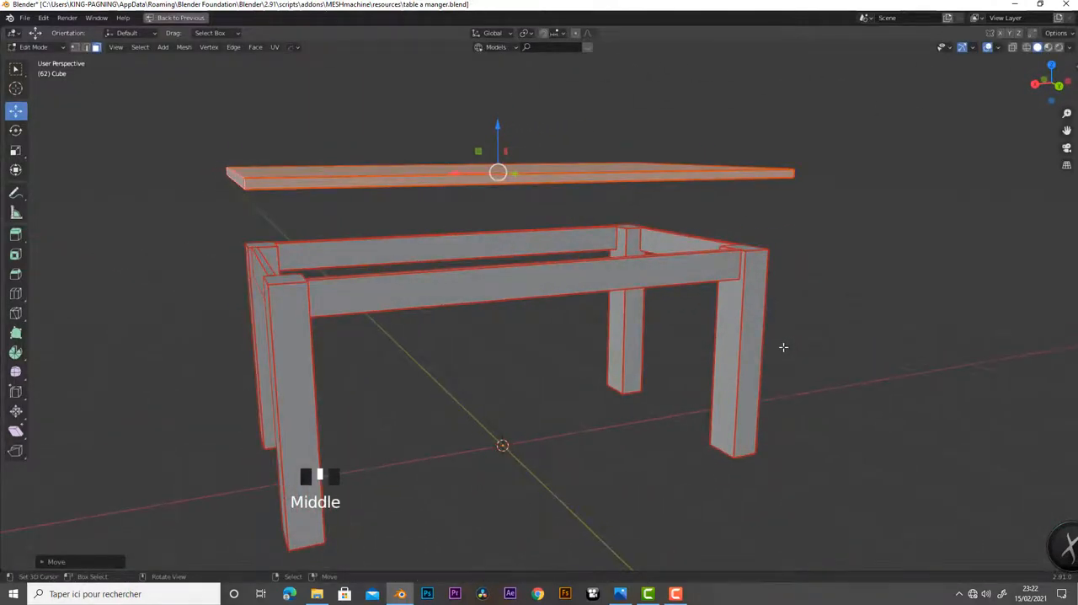
key("ctrl+z")
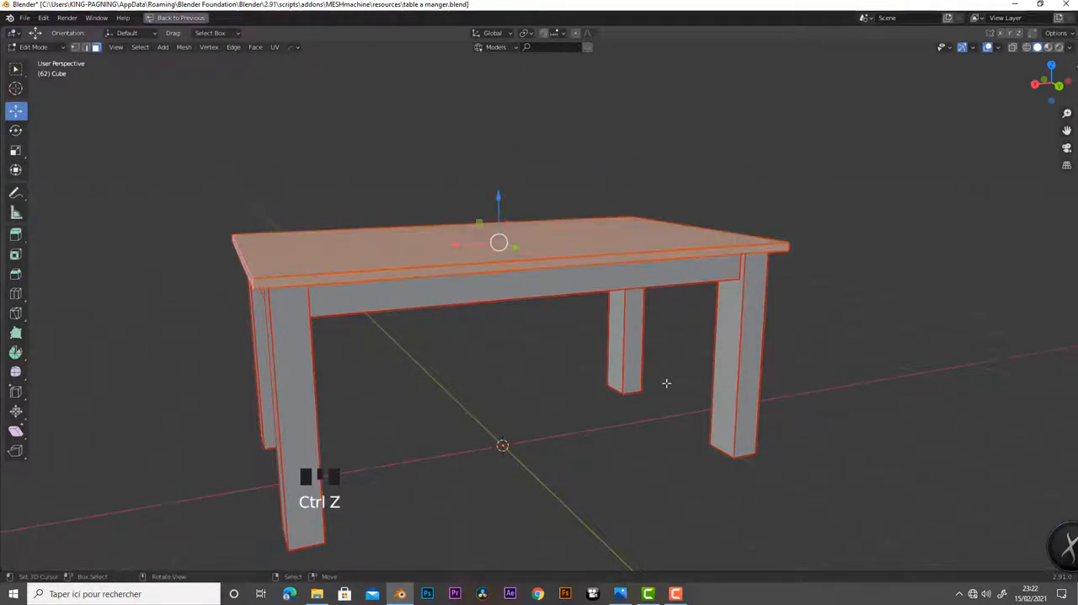
Duplicate the selected tabletop slab and raise the copy along the Z axis above the table
key("shift+d")
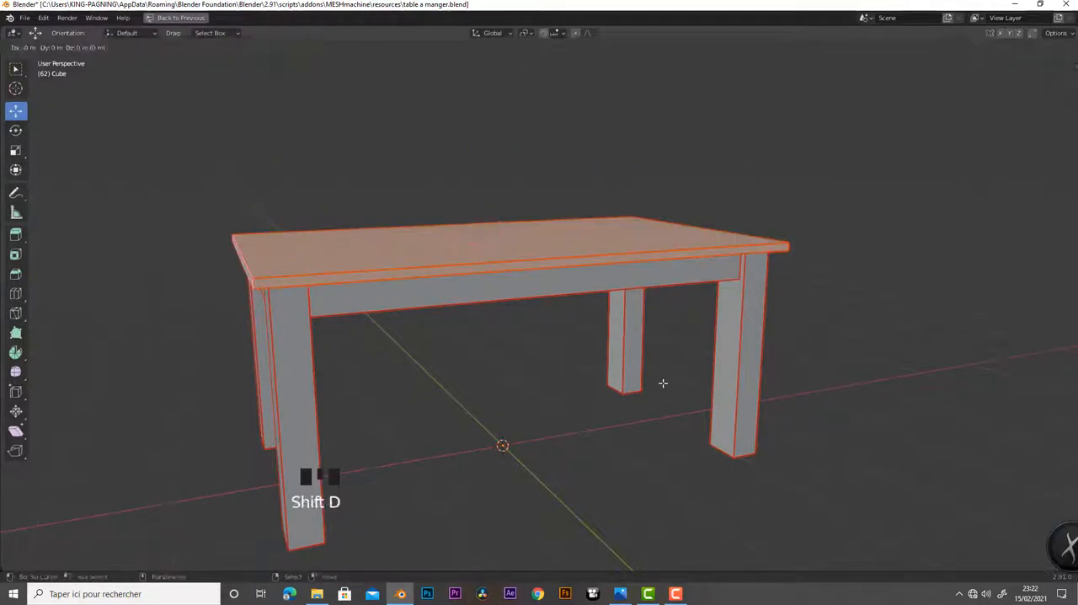
left_click_drag(504, 201, 505, 117)
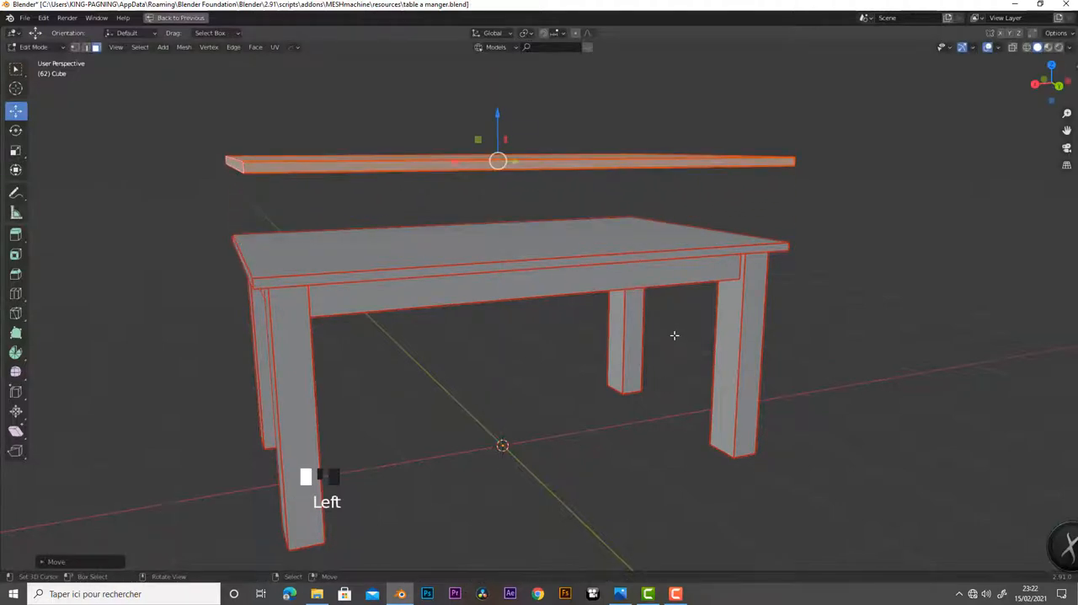
scroll(680, 337, "down", 5)
middle_click_drag(684, 366, 613, 436)
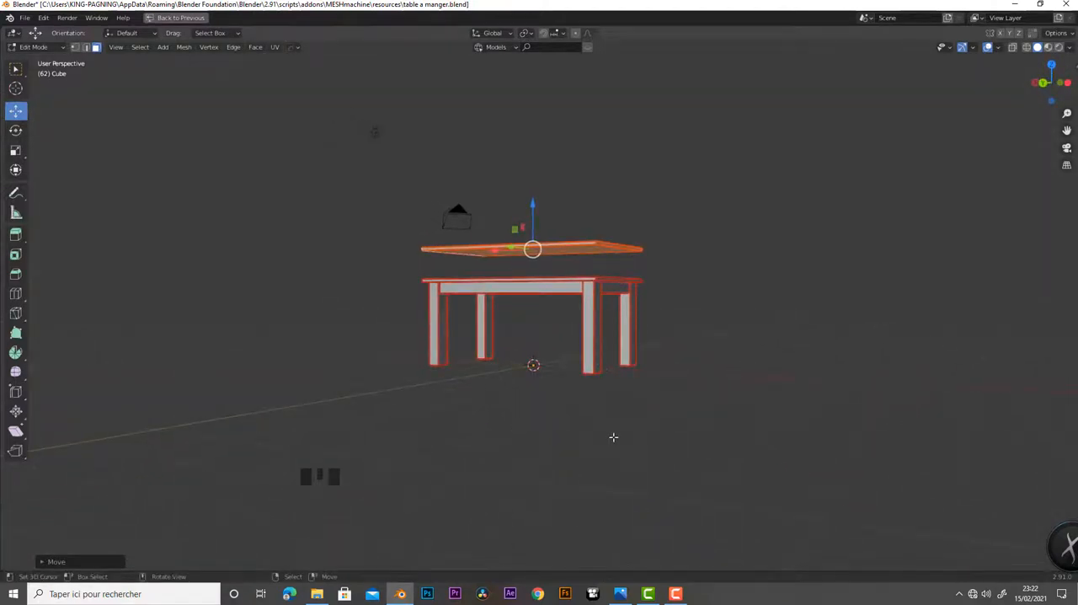
middle_click_drag(614, 438, 672, 466)
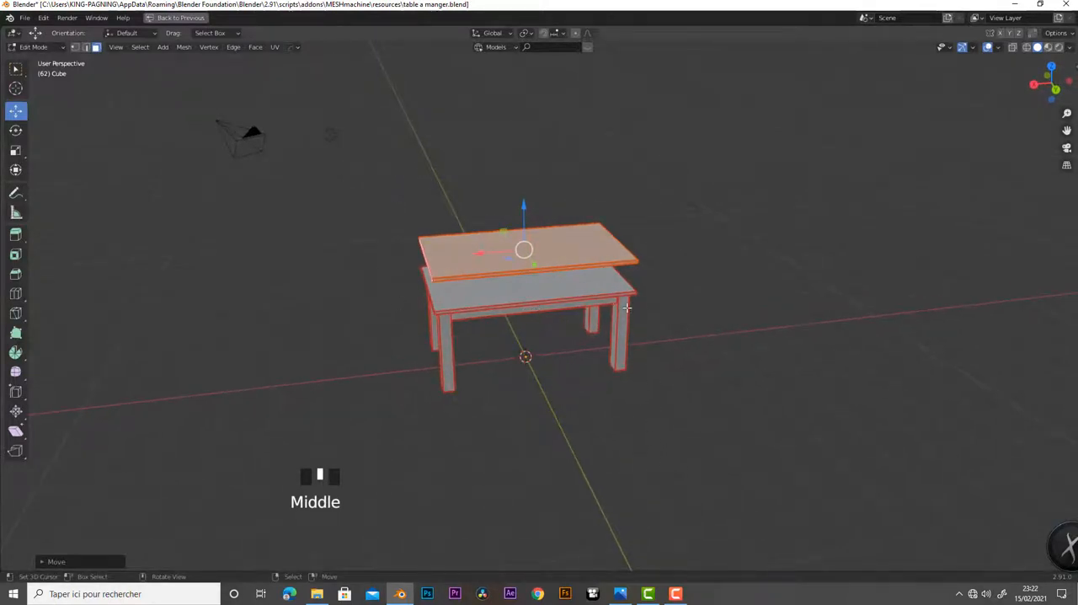
Separate the raised slab into its own object by Selection and return to Object Mode
key("p")
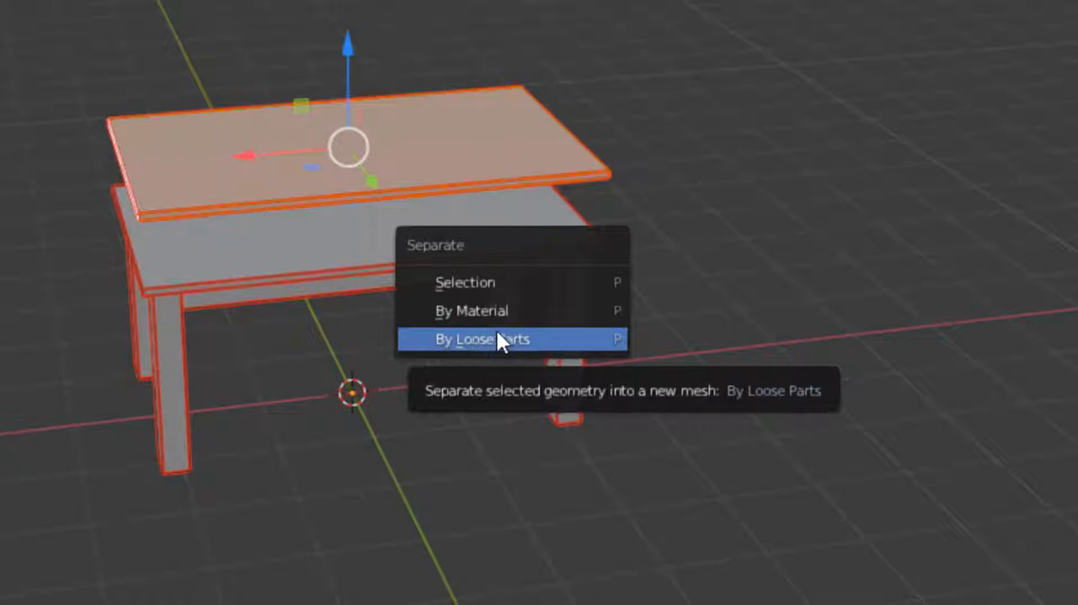
left_click(468, 283)
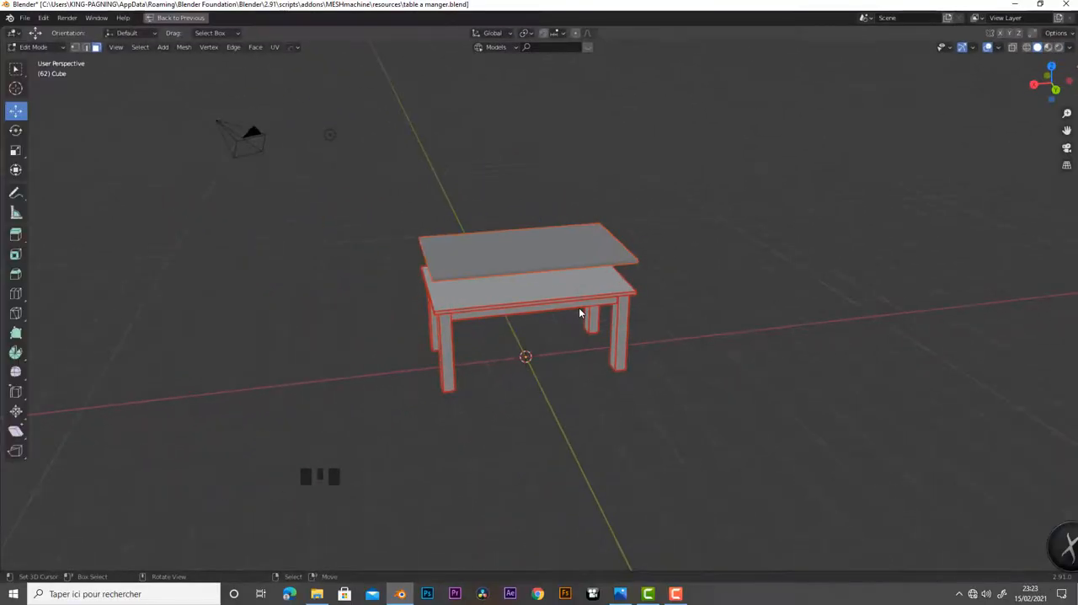
scroll(534, 327, "up", 3)
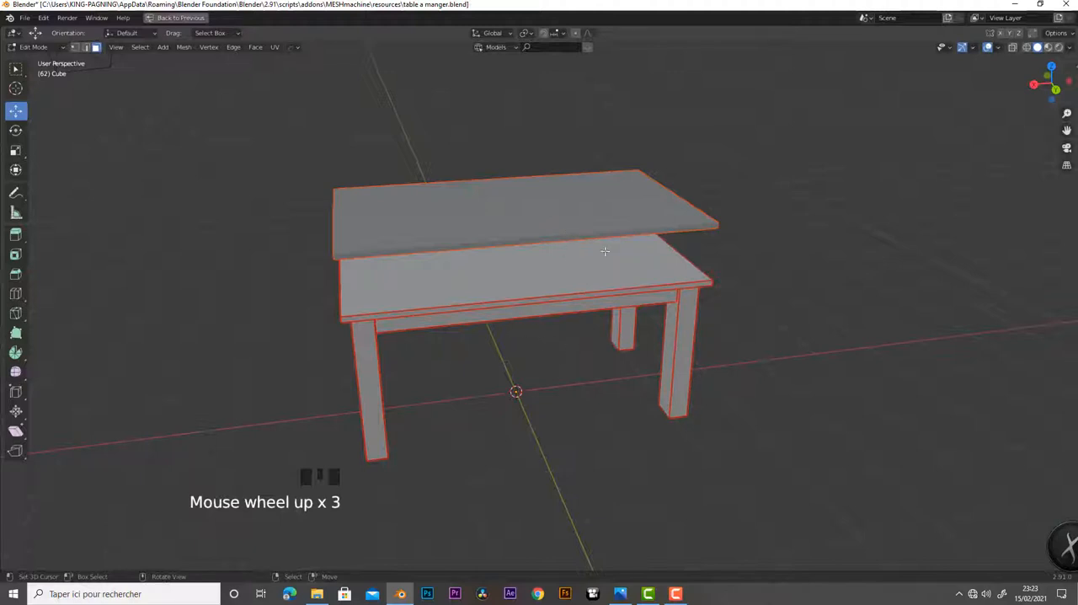
key("Tab")
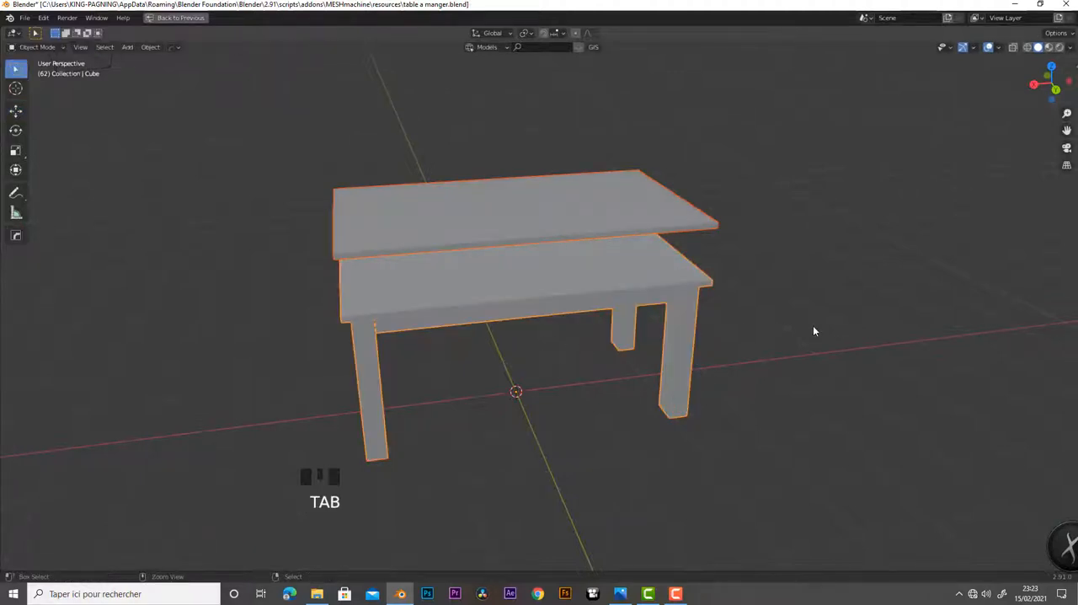
Restore the full workspace layout and rename the original table object to "table"
key("ctrl+space")
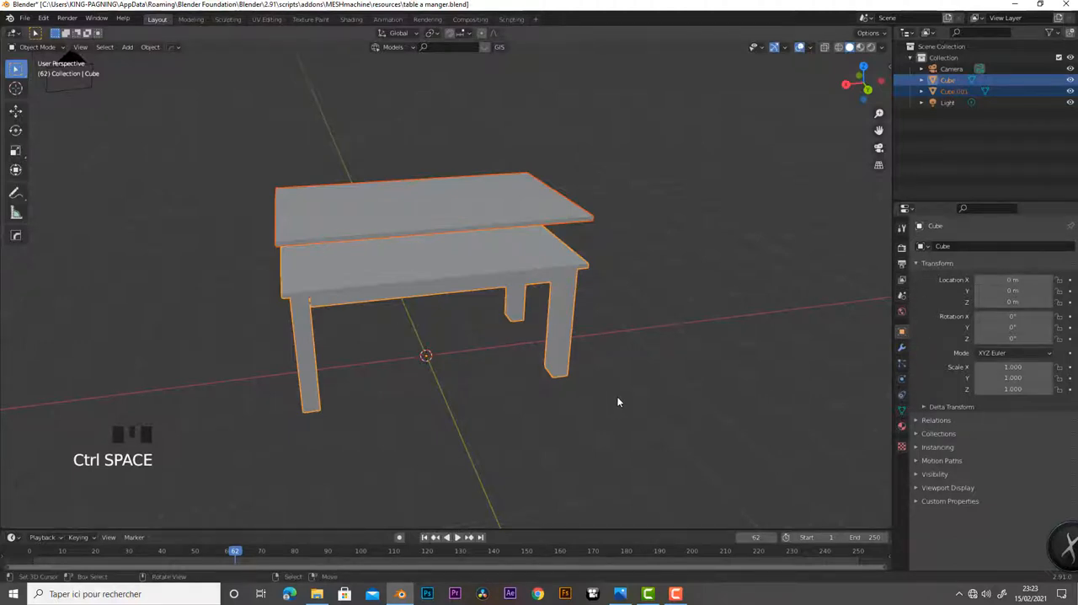
middle_click_drag(618, 402, 524, 301)
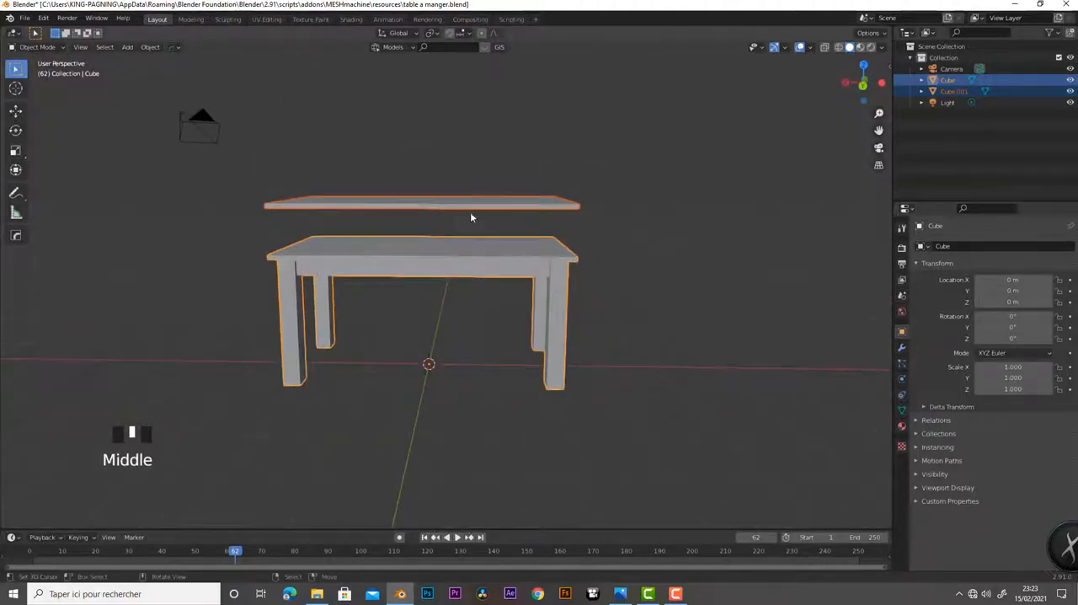
right_click(552, 278)
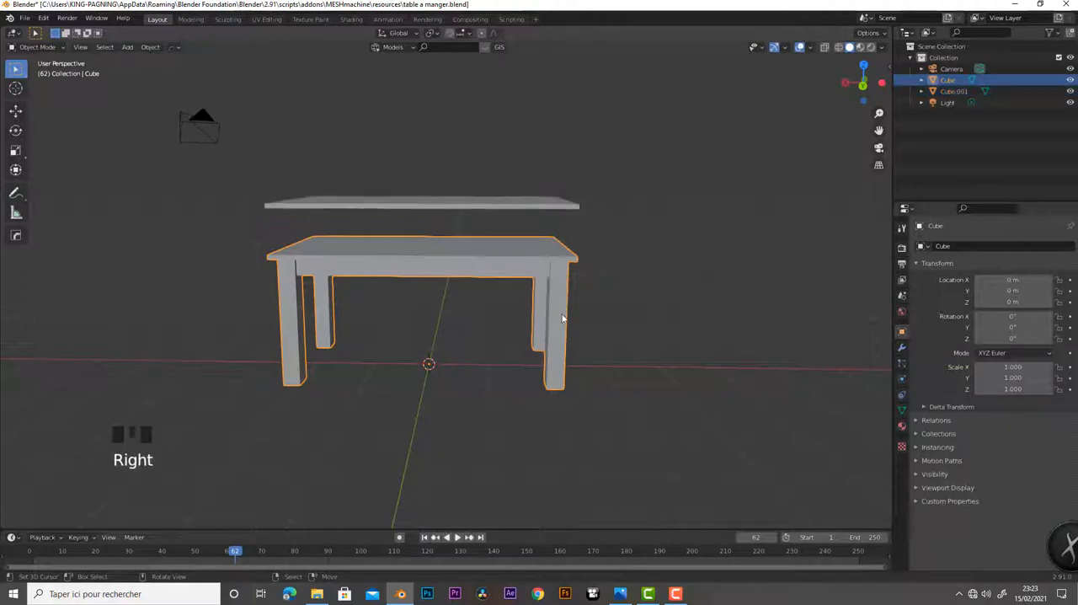
left_click(945, 246)
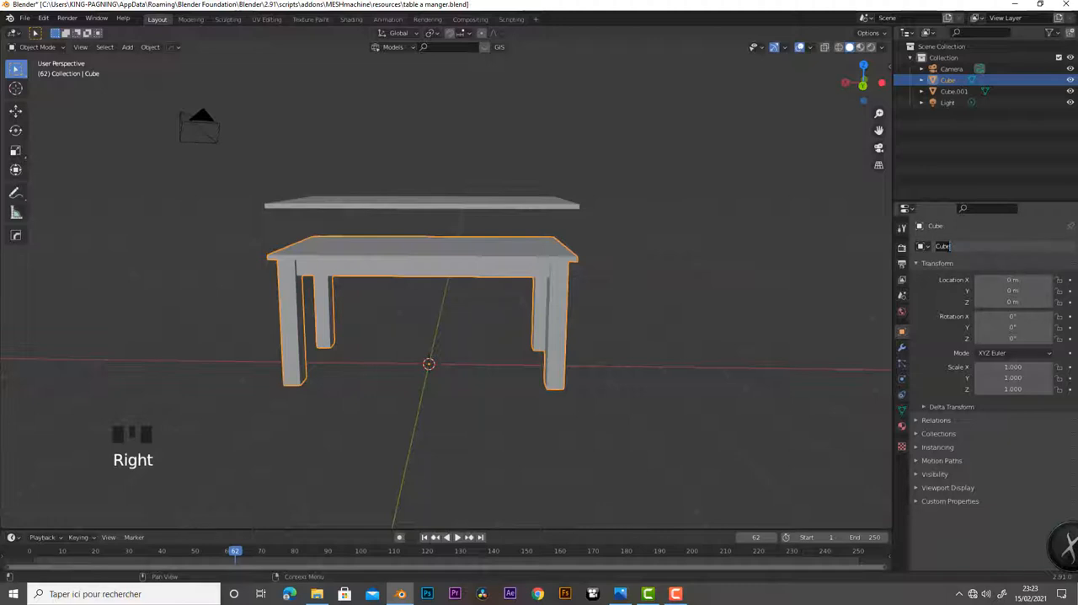
type("table")
key("Return")
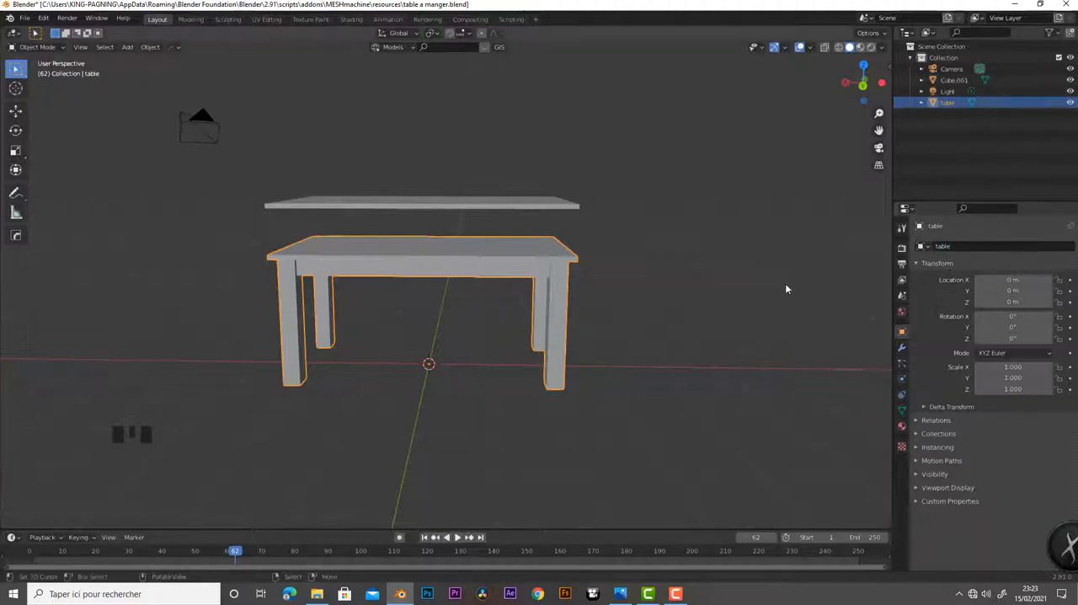
Select the separated slab above the table and rename it "chaise"
left_click(488, 204)
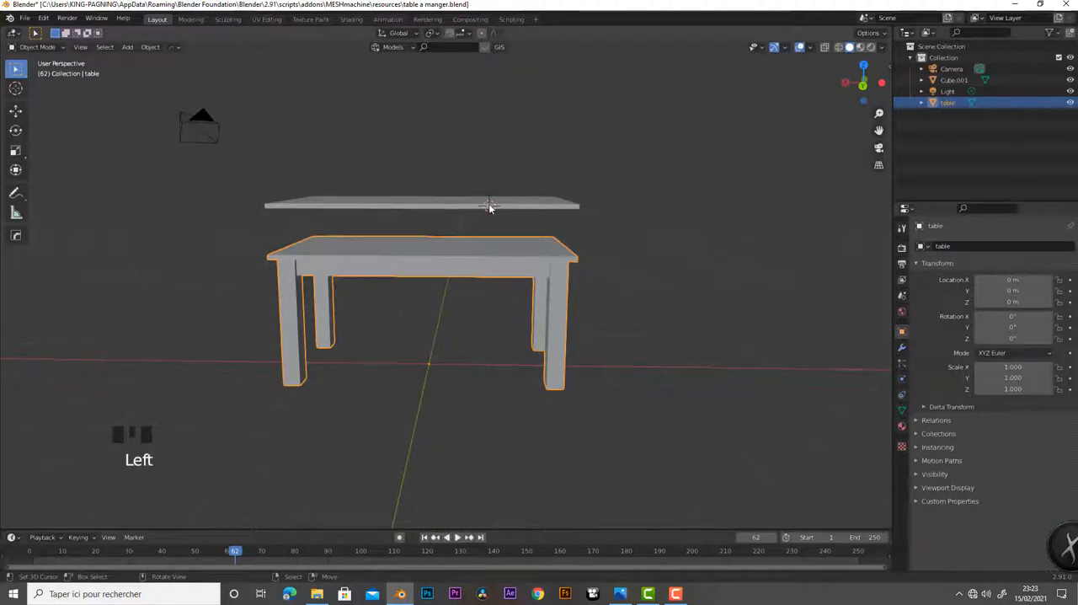
right_click(489, 205)
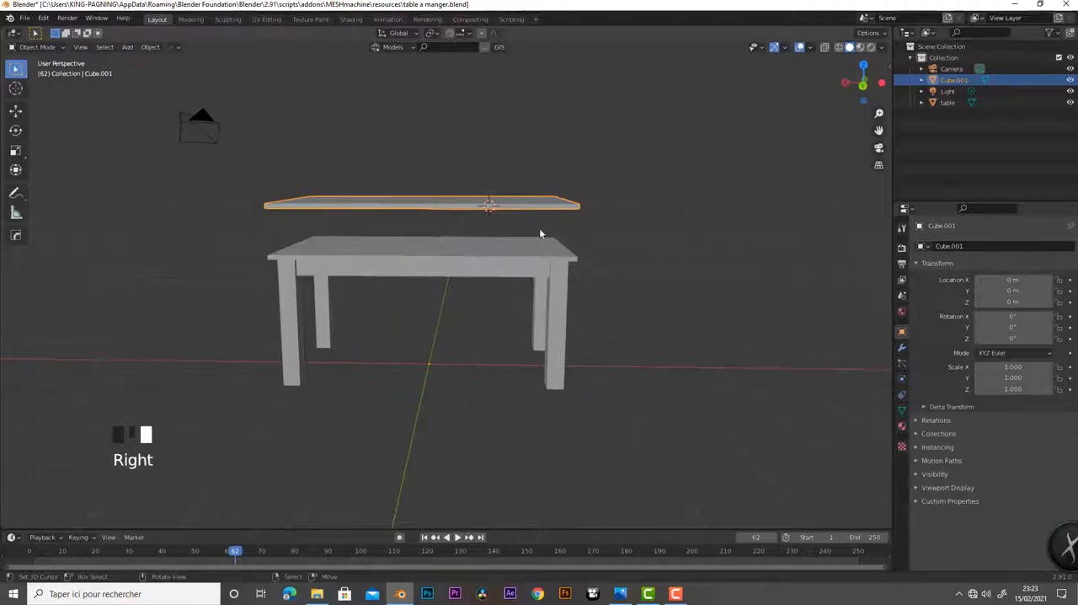
left_click(946, 246)
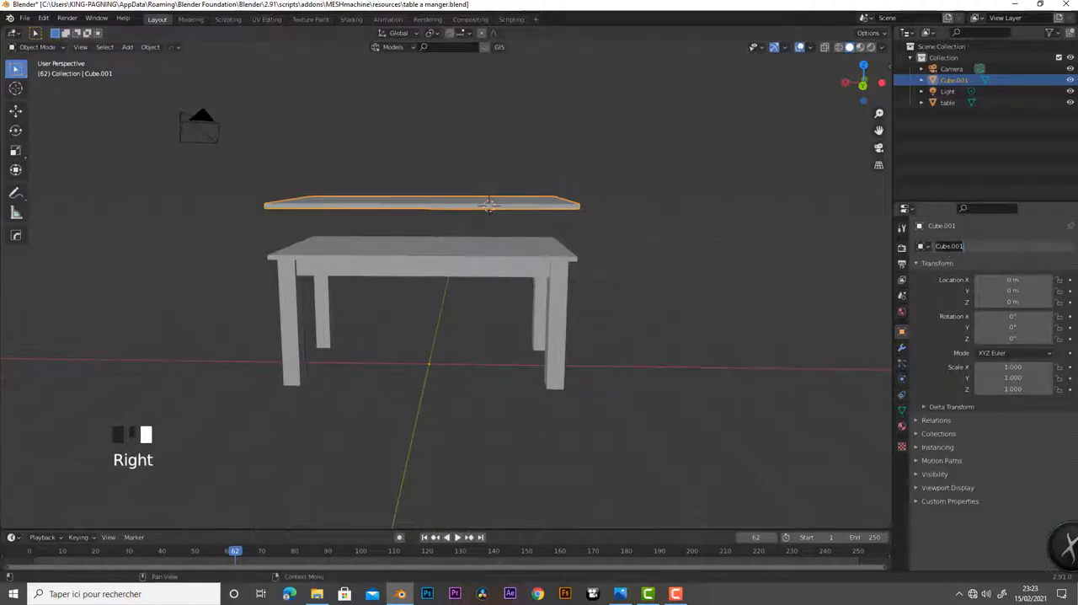
type("t")
key("Return")
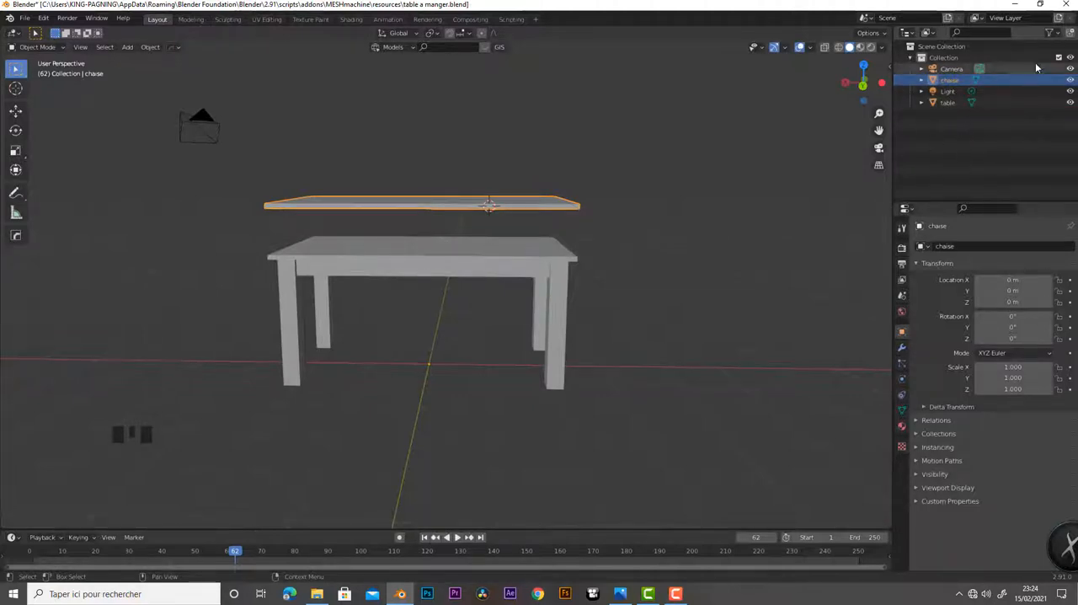
Add a new collection to the scene and rename it "meuble"
left_click(1070, 36)
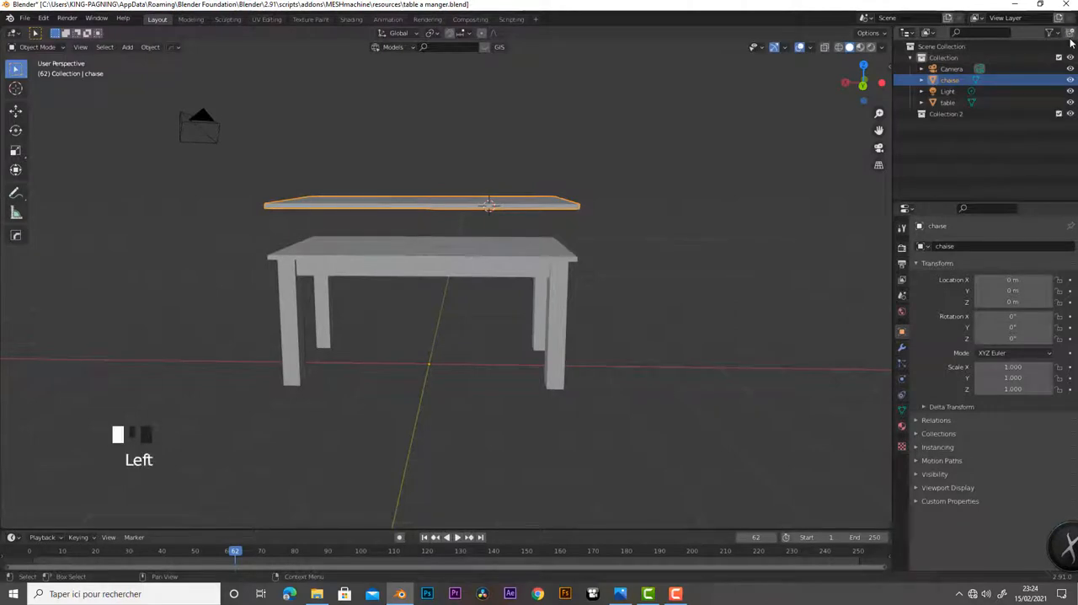
left_click(956, 115)
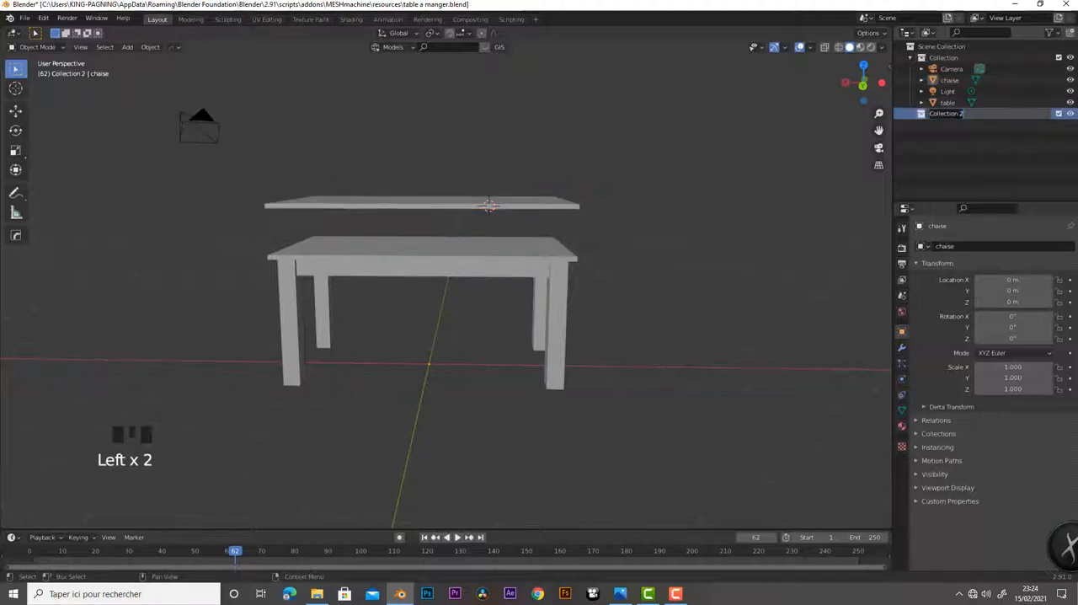
type("meuble")
key("Return")
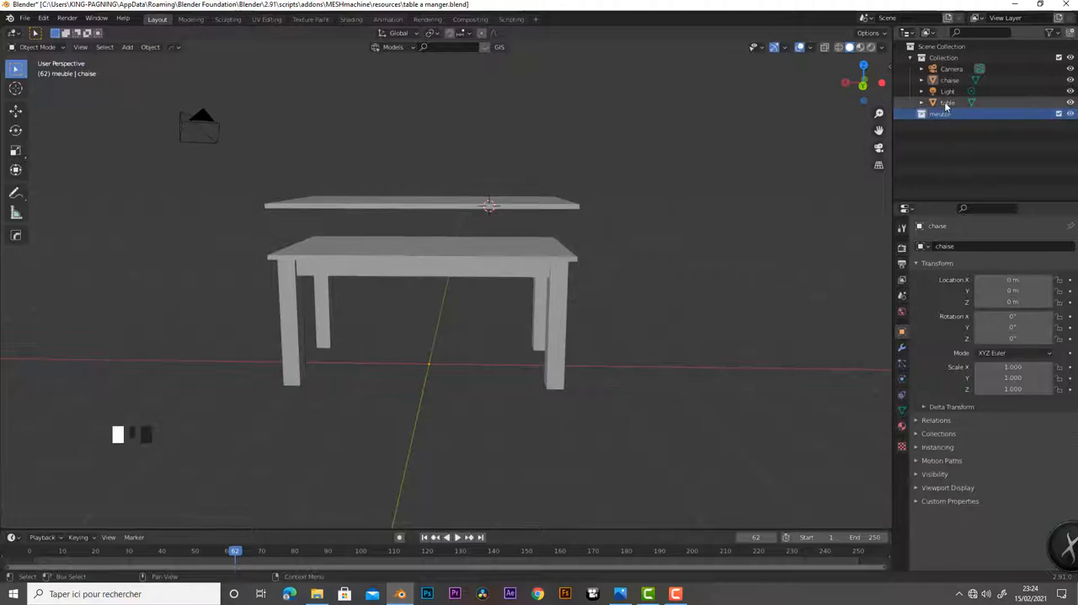
Move the table and chaise objects out of Collection to the top level of the Scene Collection, and save the file
left_click_drag(945, 105, 941, 116)
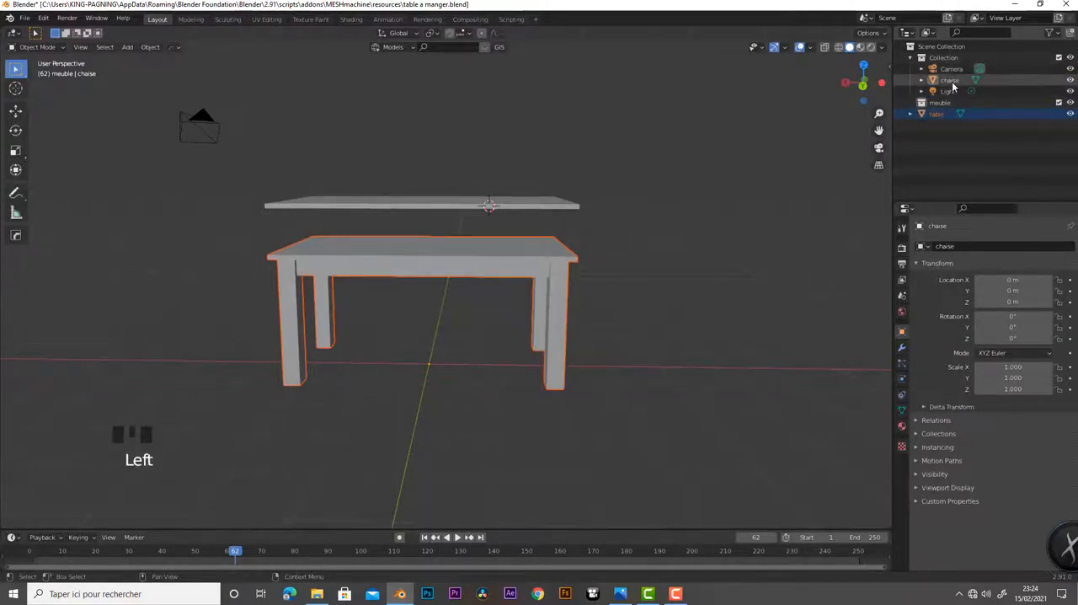
left_click_drag(954, 86, 956, 156)
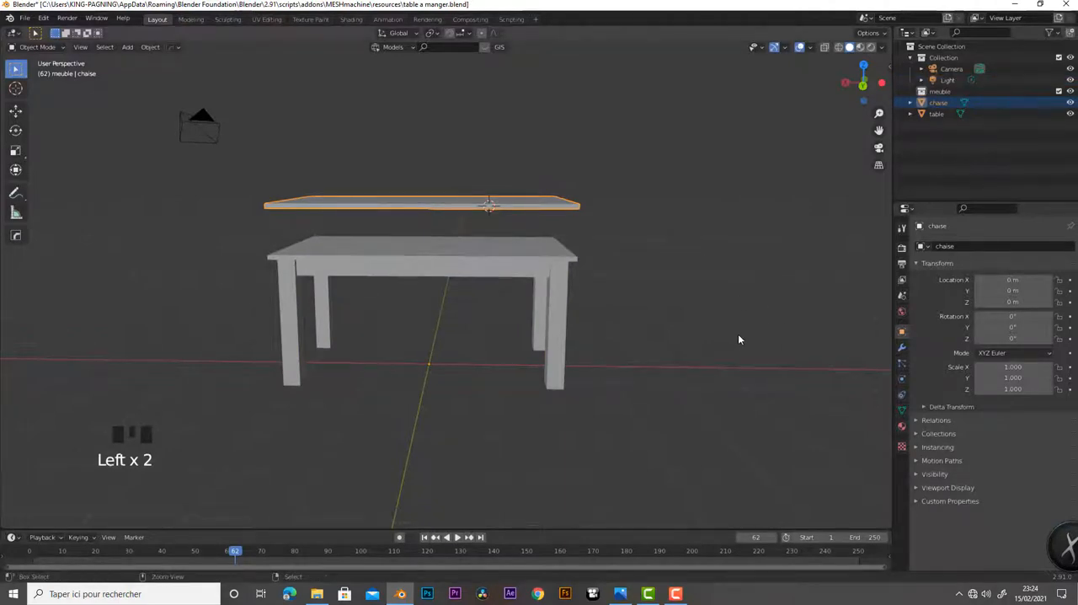
key("ctrl+s")
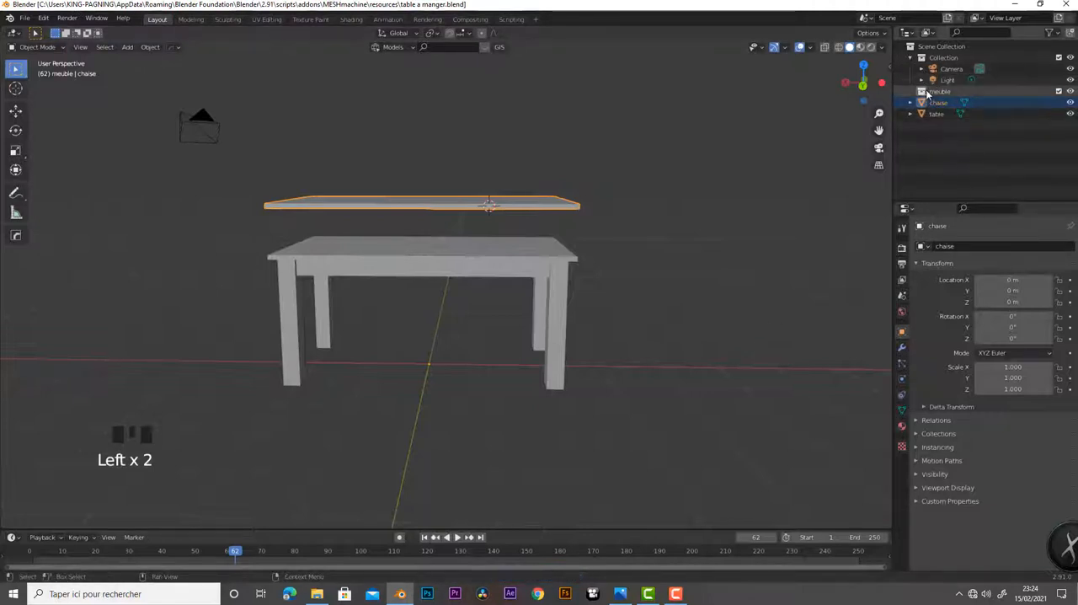
Hide the table object and lower the entire chaise slab along the Z axis in Edit Mode
left_click(922, 57)
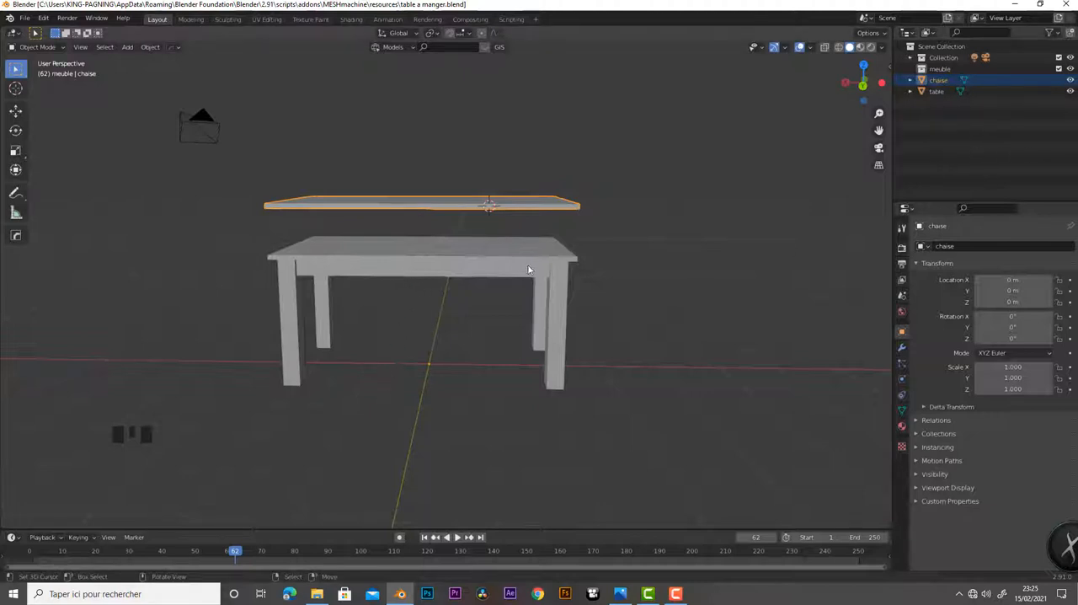
left_click(1071, 92)
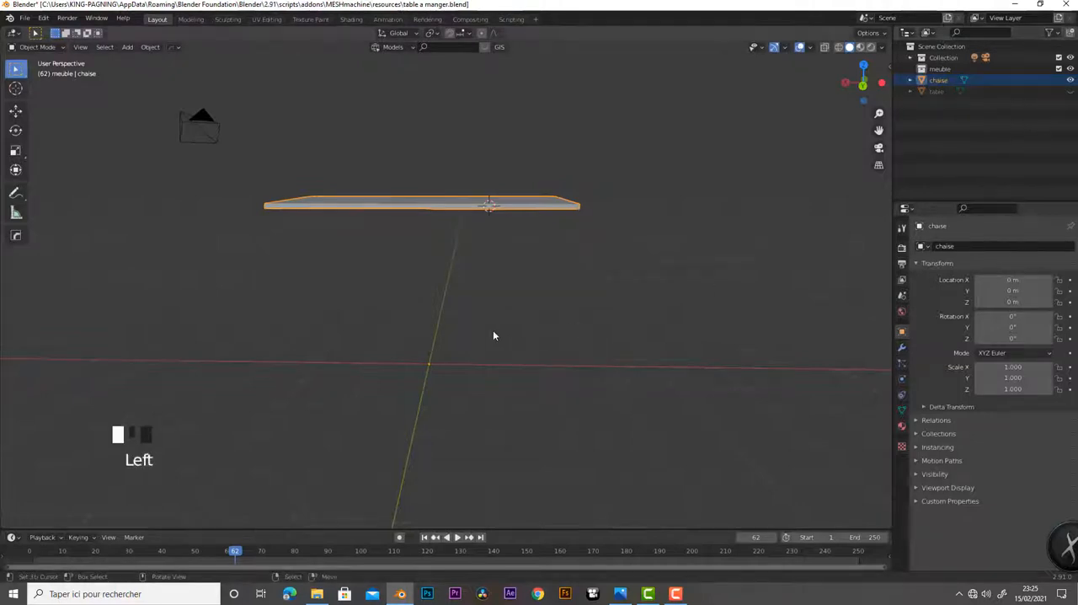
mouse_move(427, 281)
middle_mouse_down()
mouse_move(508, 301)
mouse_move(457, 320)
mouse_move(434, 286)
middle_mouse_up()
key("Tab")
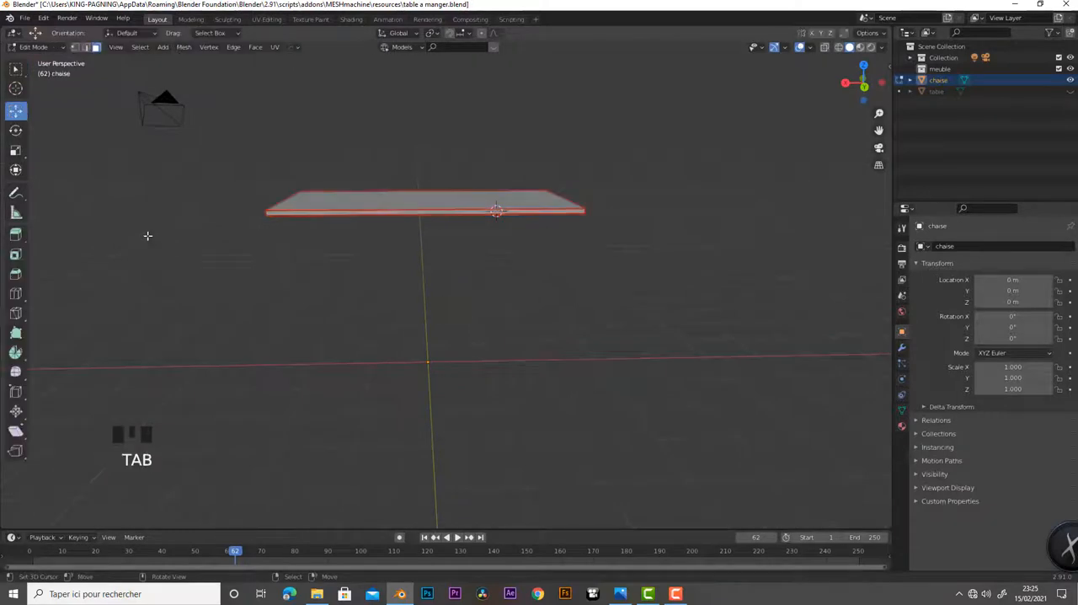
key("a")
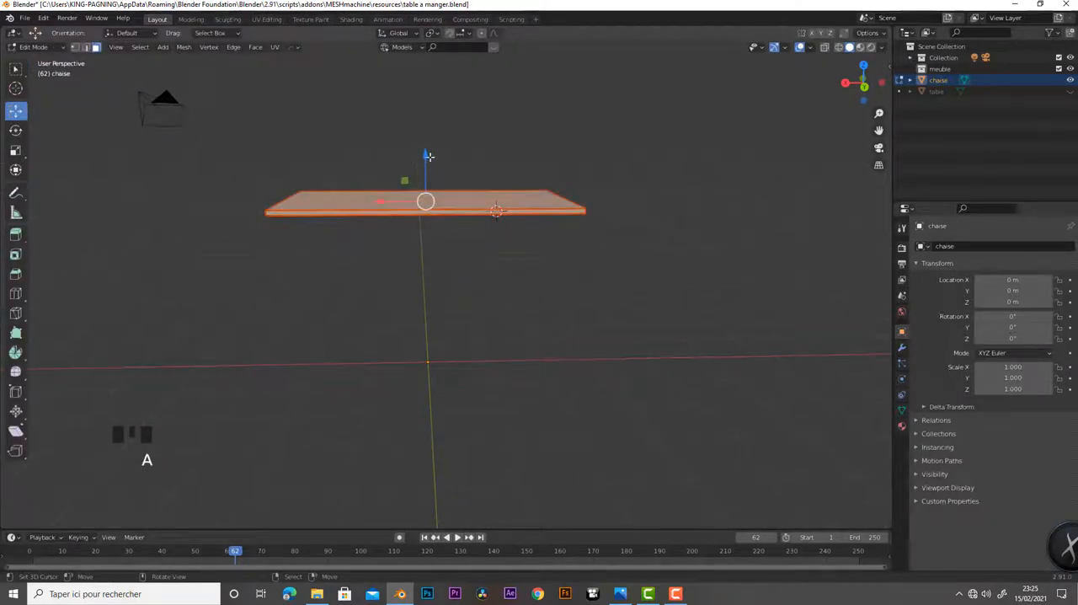
left_click_drag(426, 157, 445, 261)
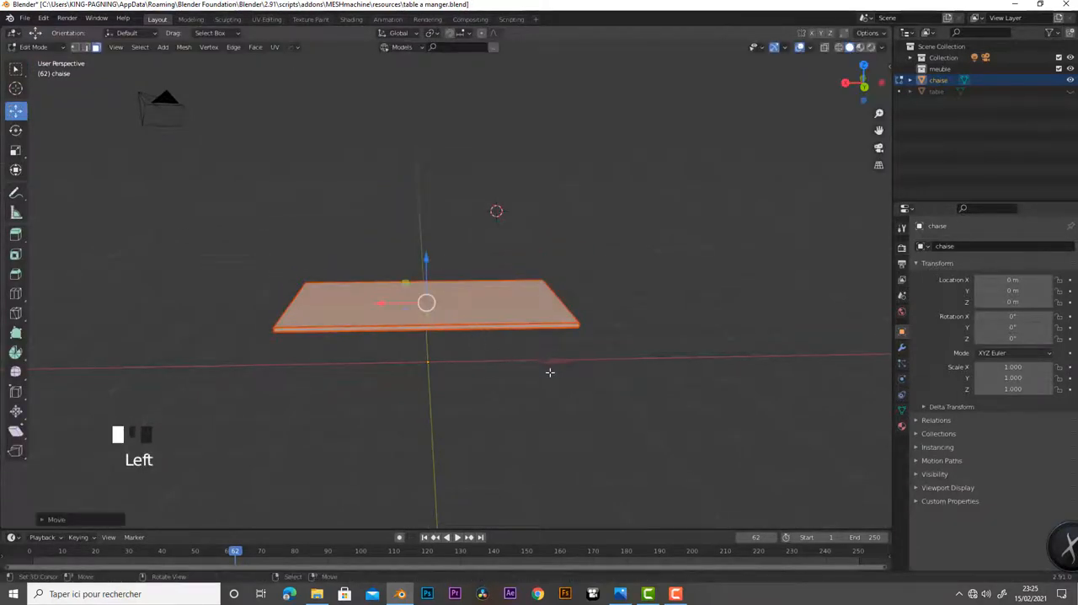
Scale the chaise slab down uniformly from the top view until it is roughly chair-seat sized
key("KP_7")
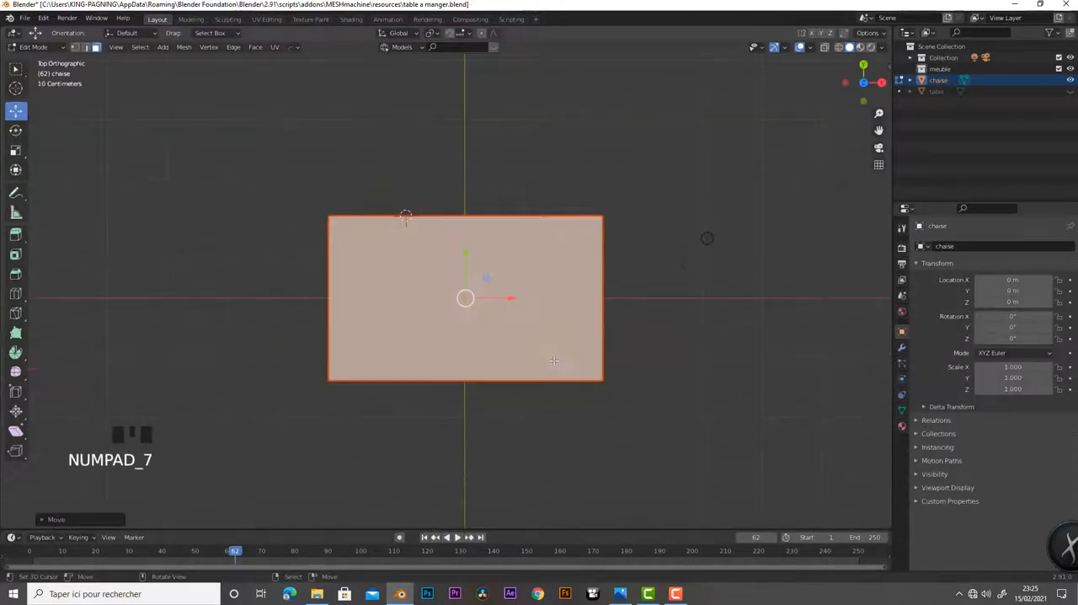
key("s")
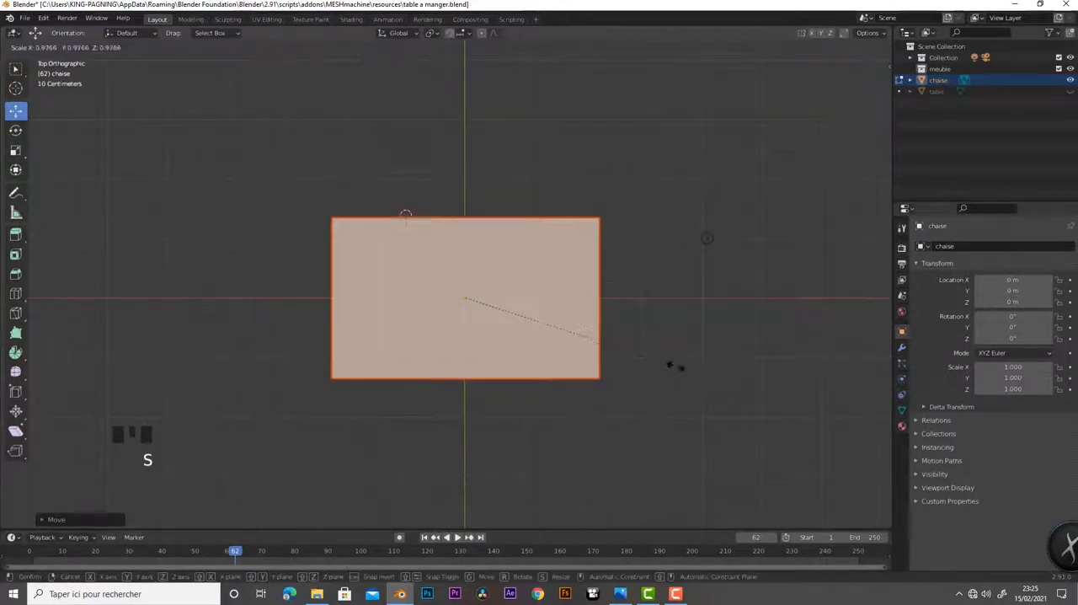
left_click(525, 345)
middle_click_drag(549, 386, 489, 332)
scroll(492, 378, "up", 2)
scroll(516, 425, "down", 1)
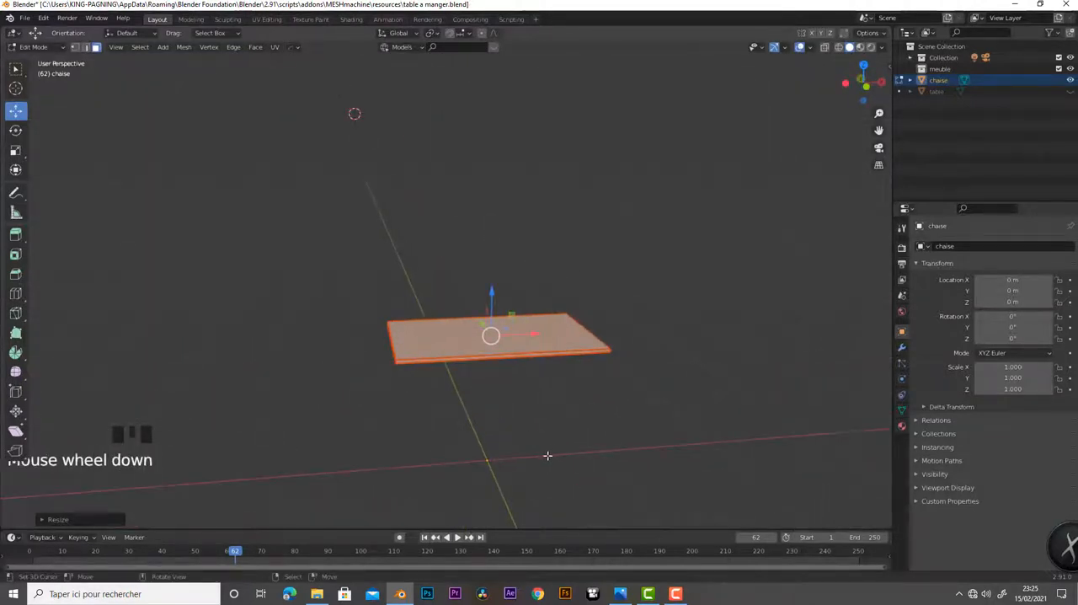
scroll(512, 428, "up", 3)
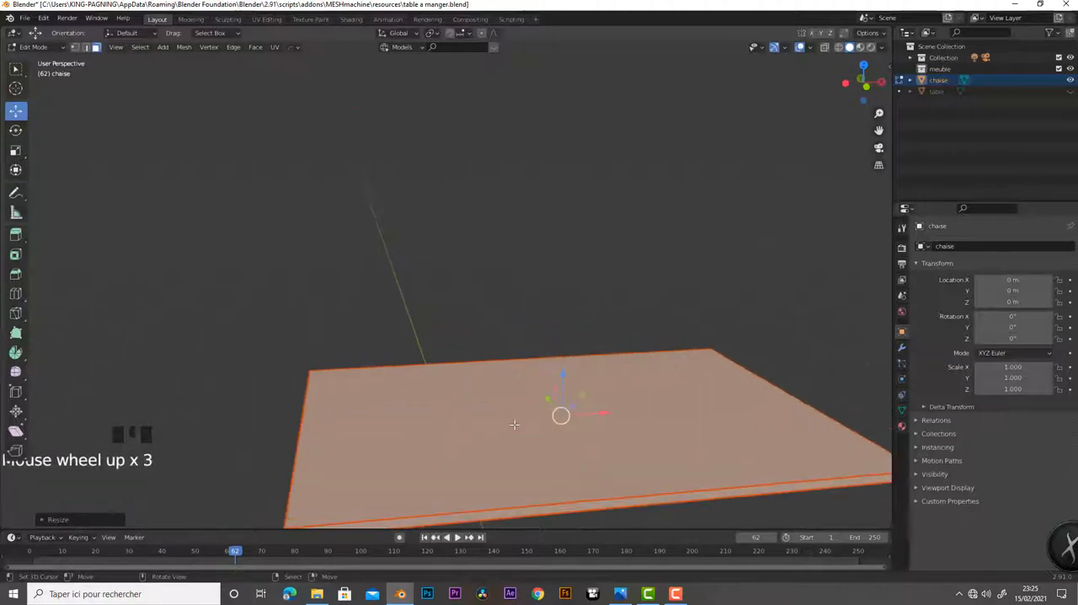
scroll(514, 427, "down", 2)
middle_click_drag(515, 427, 540, 479)
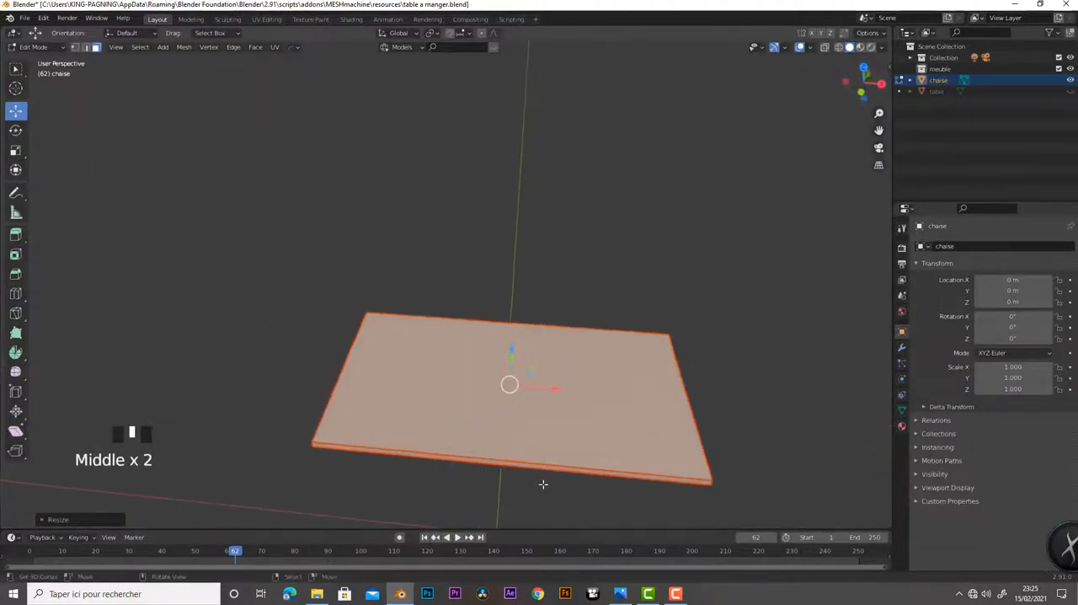
key("KP_7")
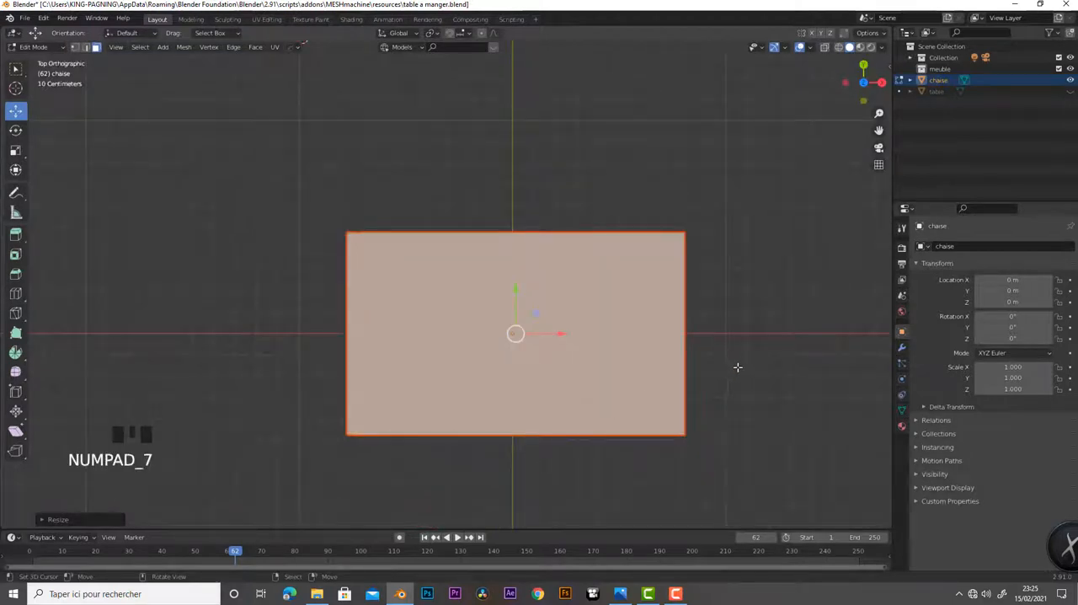
key("s")
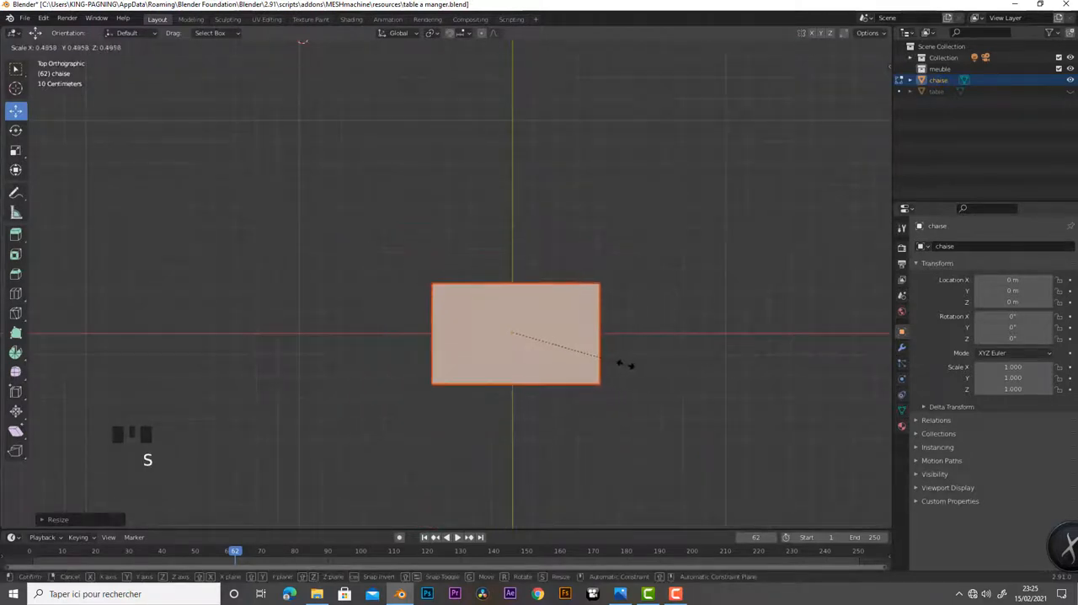
left_click(649, 372)
Narrow the slab along the X axis until it is nearly square
key("Tab")
key("s")
key("x")
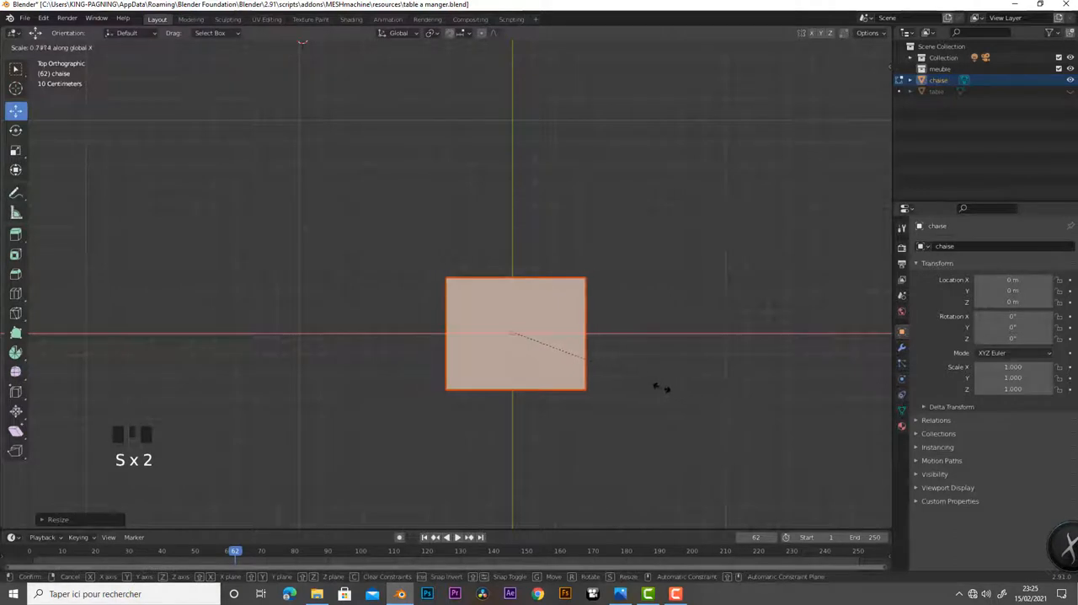
left_click(653, 396)
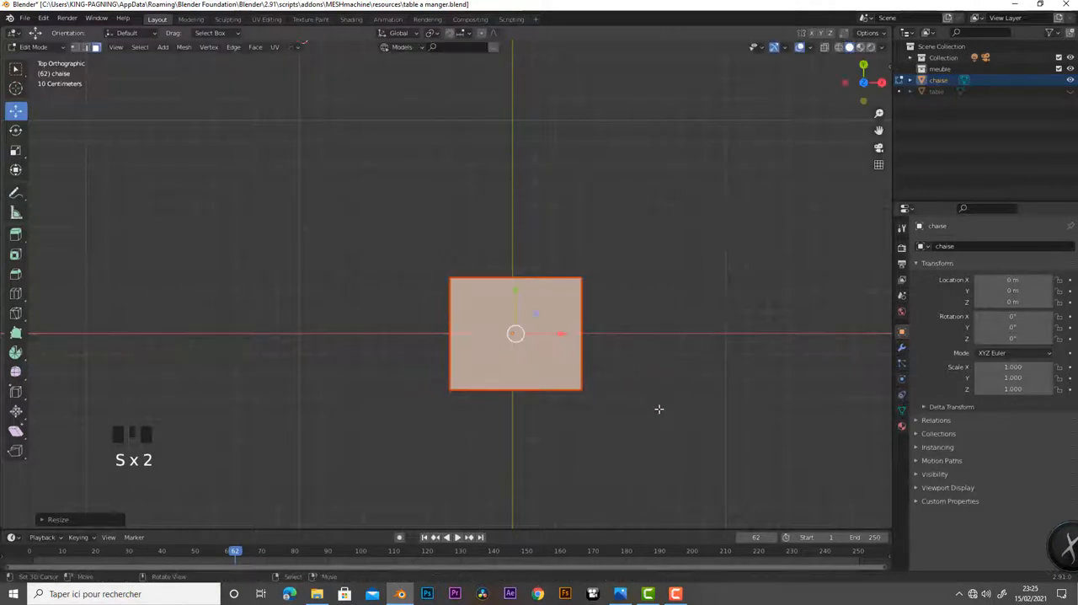
Lower the seat slab along the Z axis in the front view, keeping it above the ground line
middle_click_drag(658, 407, 615, 438)
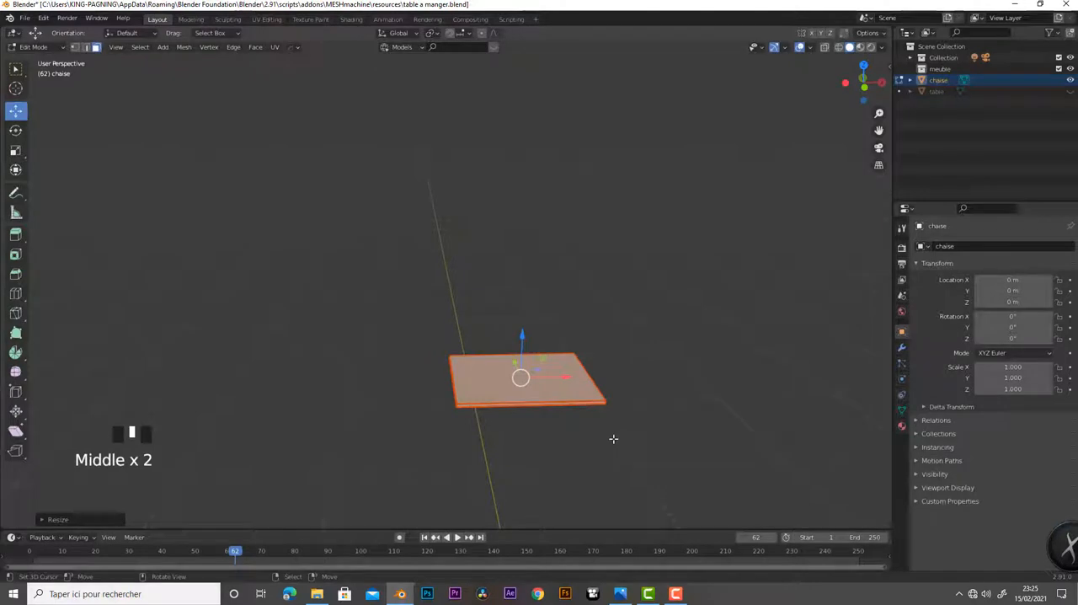
key("KP_1")
middle_click_drag(589, 452, 604, 315, "shift")
left_click_drag(528, 154, 541, 253)
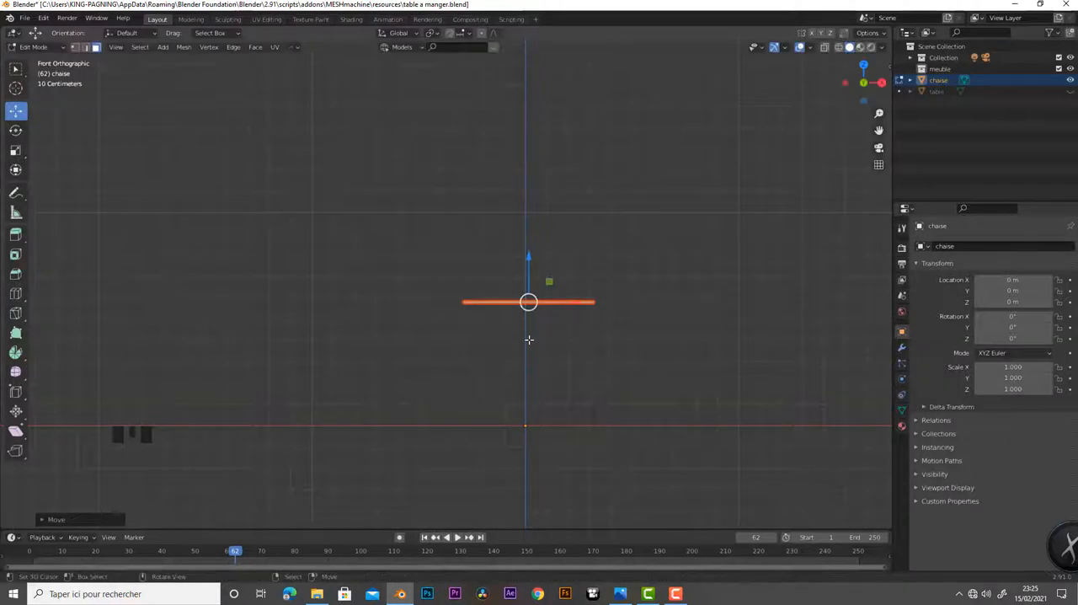
Enlarge the seat slab uniformly from the top view
key("KP_7")
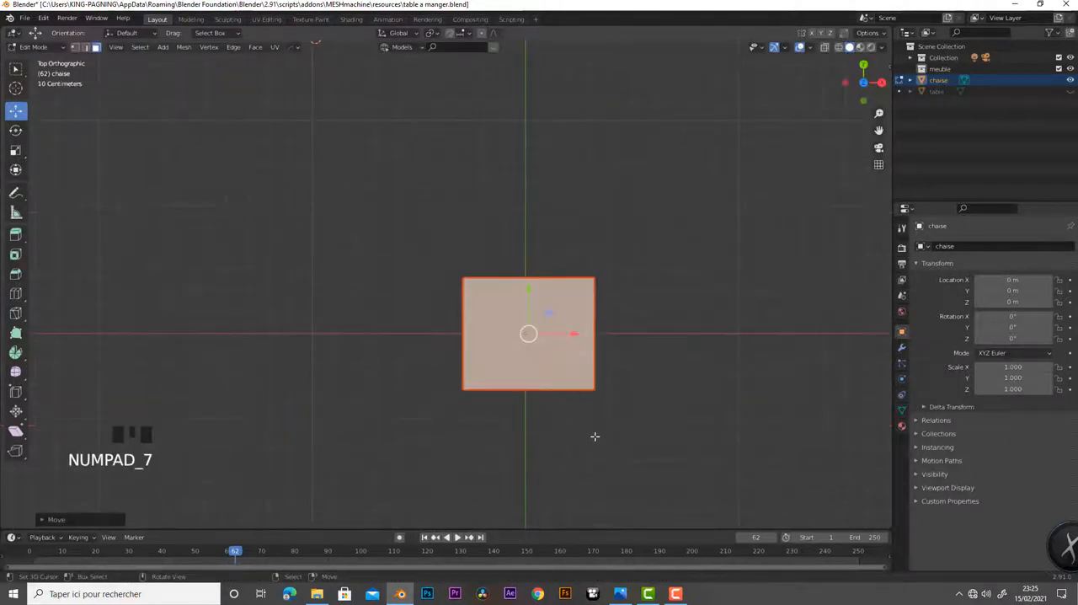
key("s")
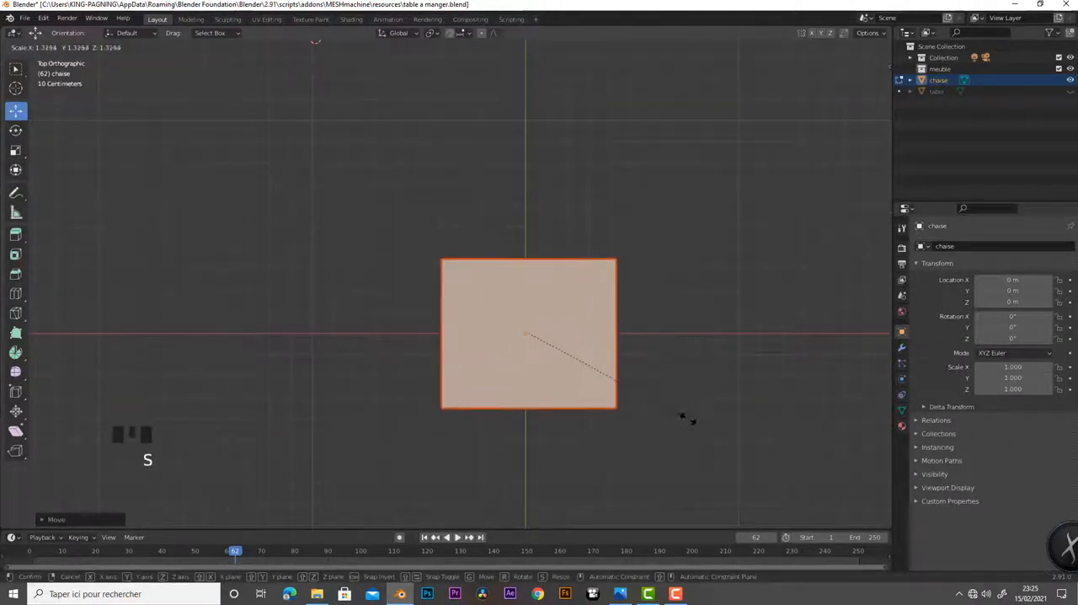
left_click(717, 428)
Thicken the seat slab by scaling it along the Z axis, refining it to a moderate thickness
middle_click_drag(717, 428, 560, 443)
key("s")
key("z")
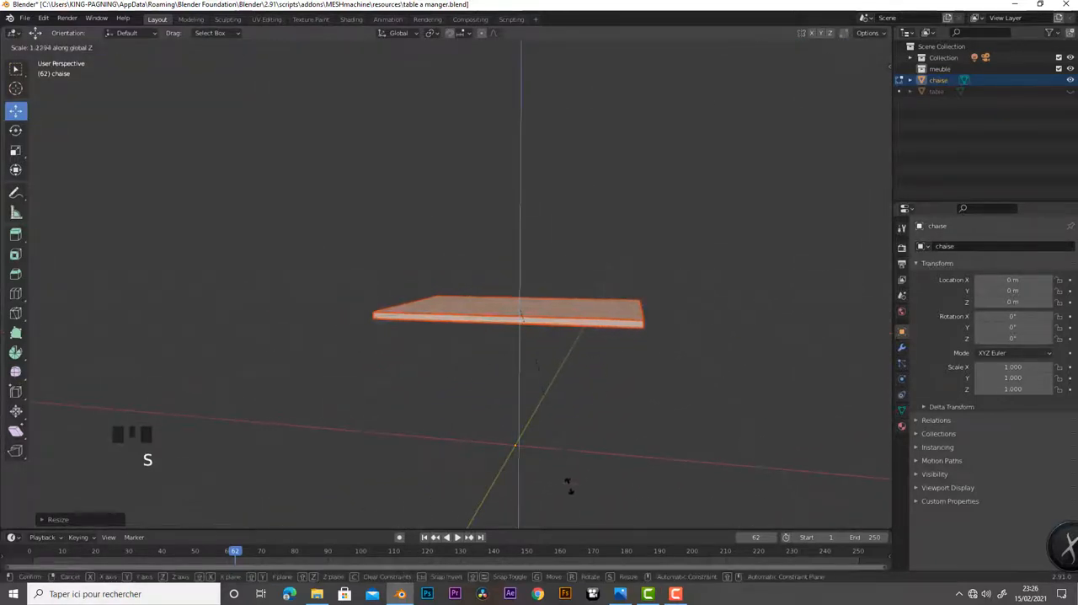
left_click(609, 499)
key("s")
key("z")
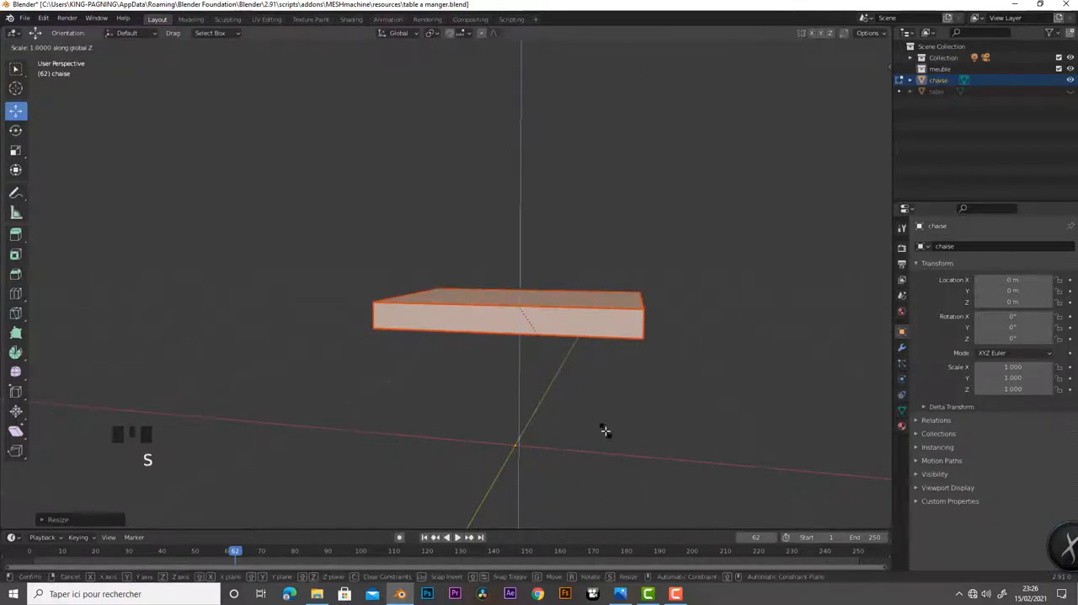
left_click(572, 367)
key("Tab")
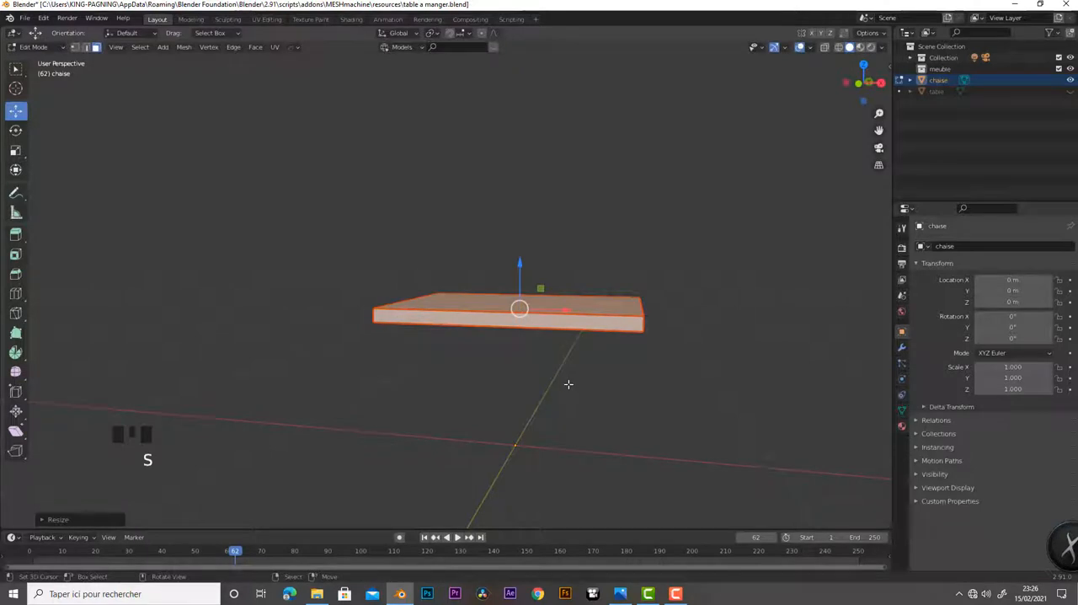
key("s")
key("z")
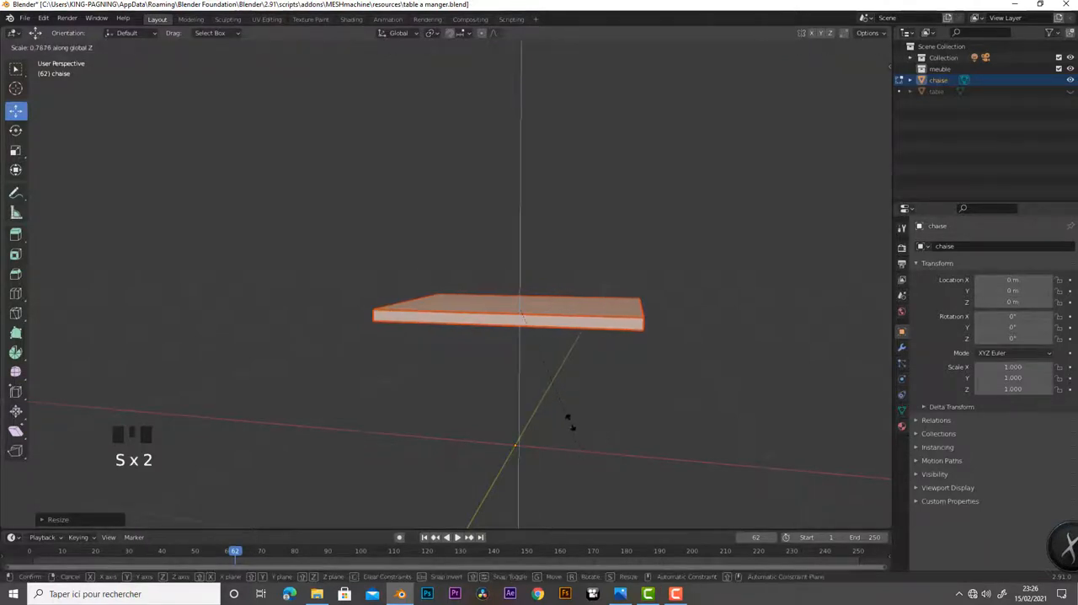
left_click(571, 420)
Duplicate the seat slab in place, scale the copy down uniformly inside it, and inspect it in wireframe shading before returning to solid
mouse_move(599, 432)
middle_mouse_down()
mouse_move(640, 462)
mouse_move(587, 447)
mouse_move(602, 446)
middle_mouse_up()
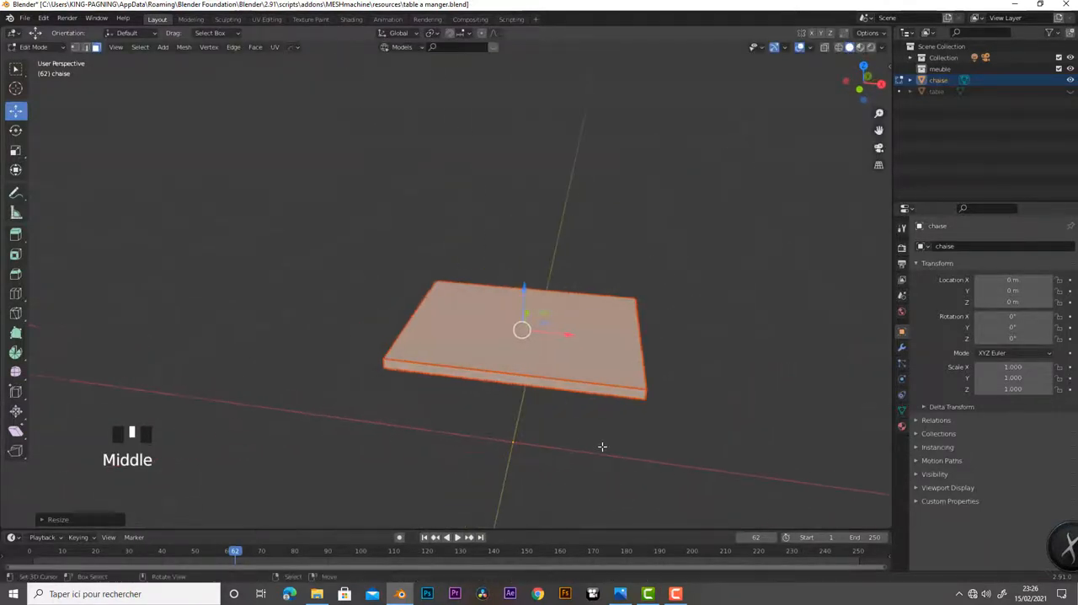
key("shift+d")
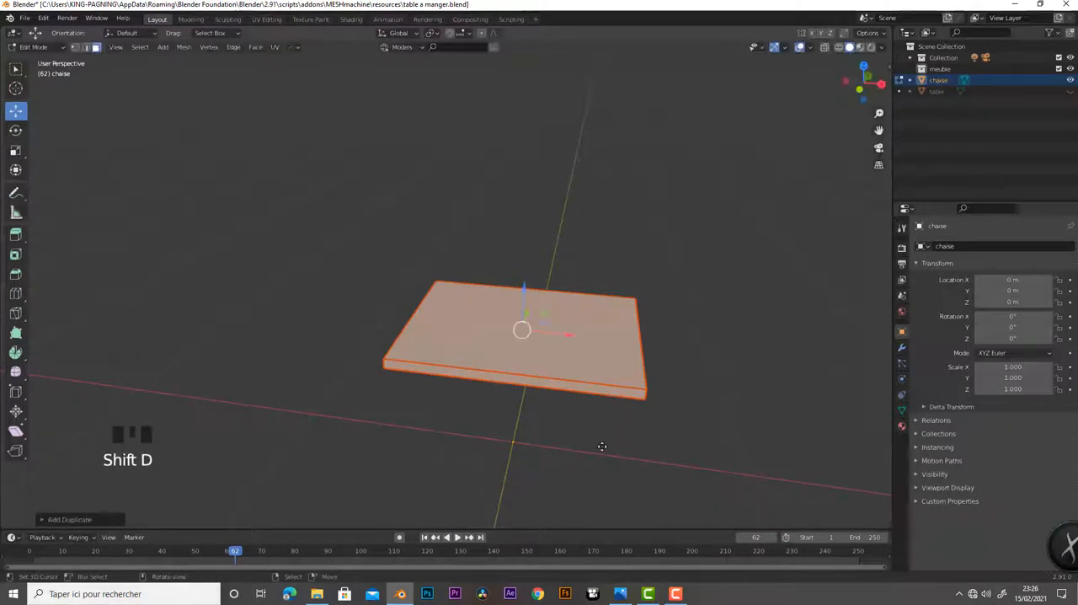
key("s")
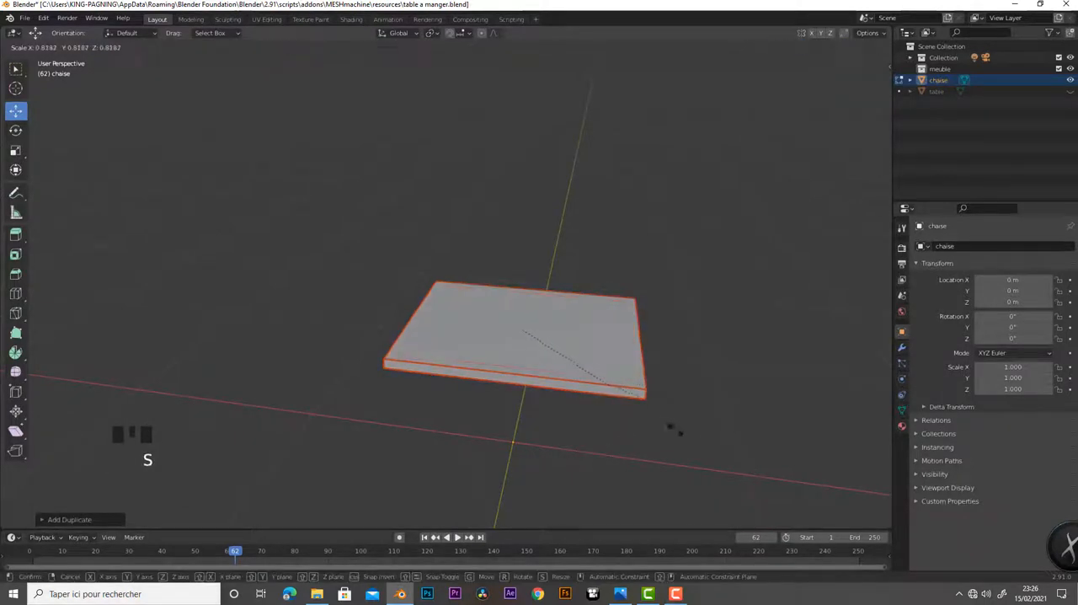
left_click(626, 391)
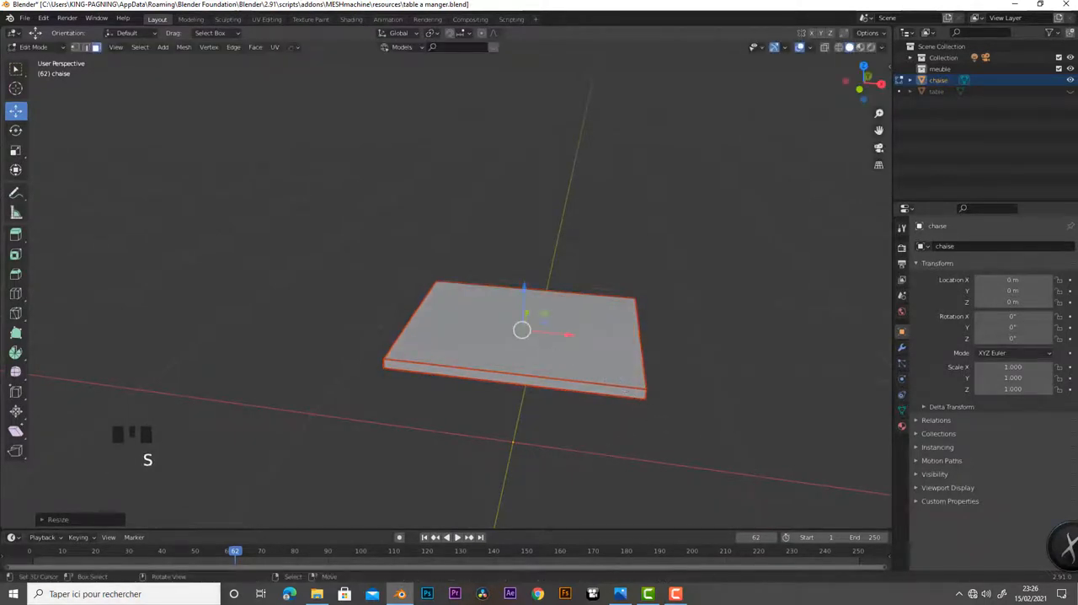
left_click(840, 48)
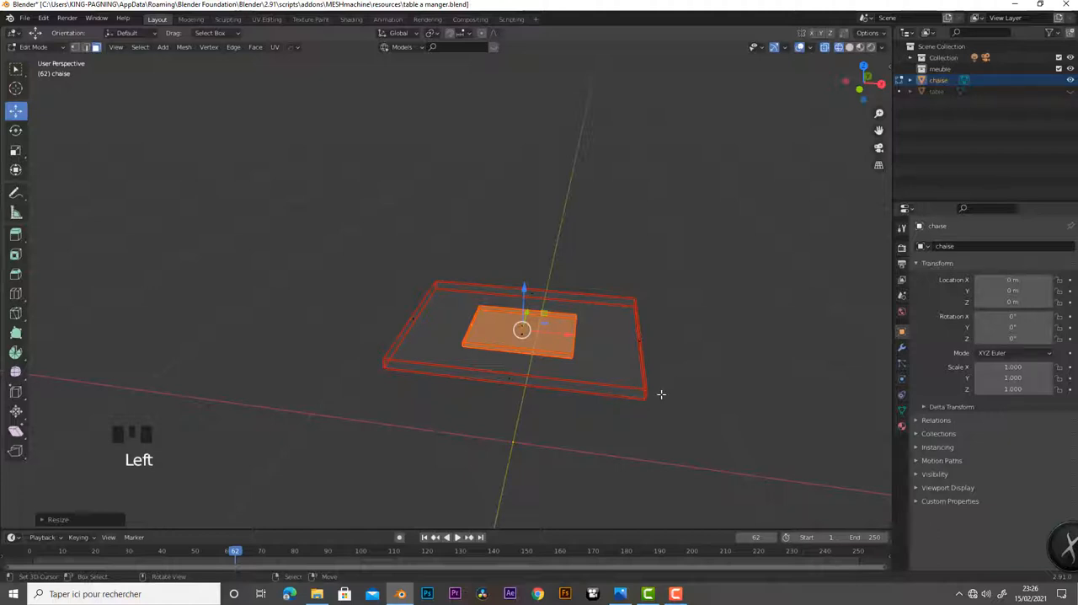
mouse_move(650, 397)
middle_mouse_down()
mouse_move(655, 349)
mouse_move(609, 346)
mouse_move(584, 361)
mouse_move(654, 398)
middle_mouse_up()
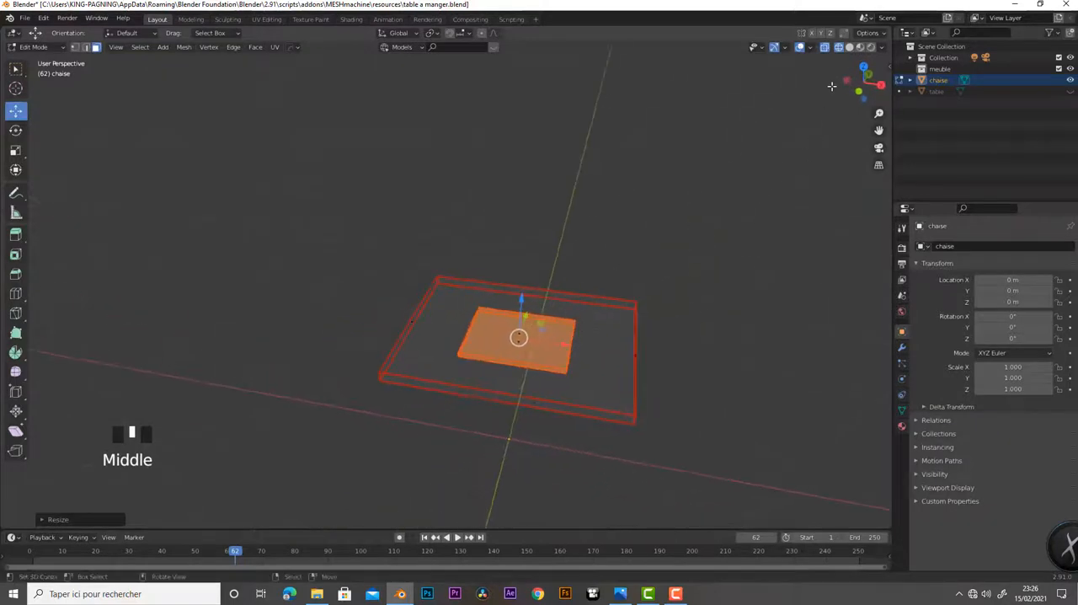
left_click(850, 47)
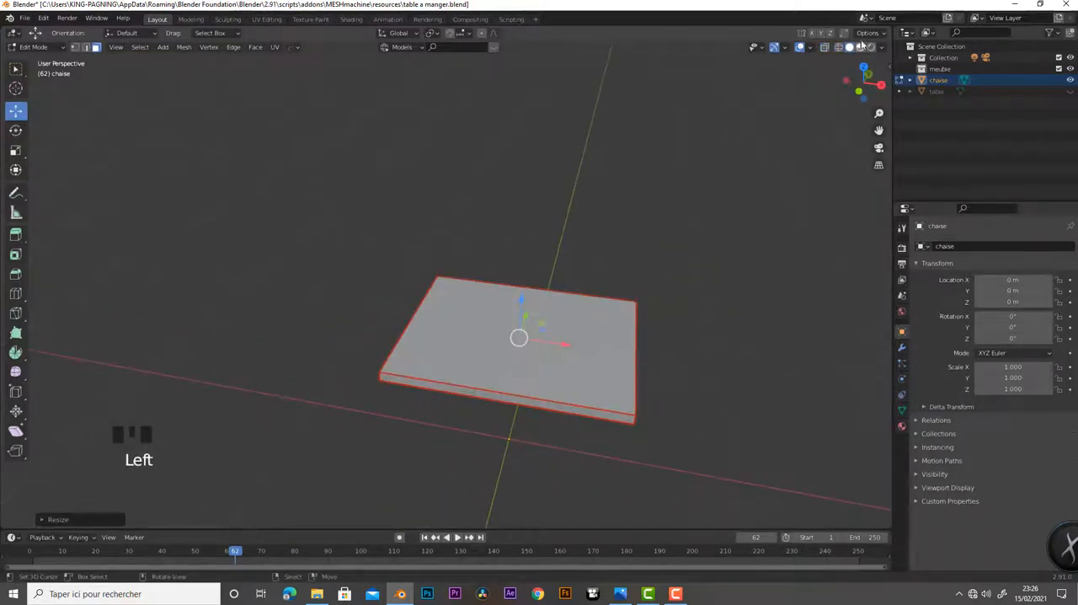
Shrink the inner slab copy uniformly to a small block and move it along Y near the seat's front edge in the top view
middle_click_drag(644, 312, 599, 321)
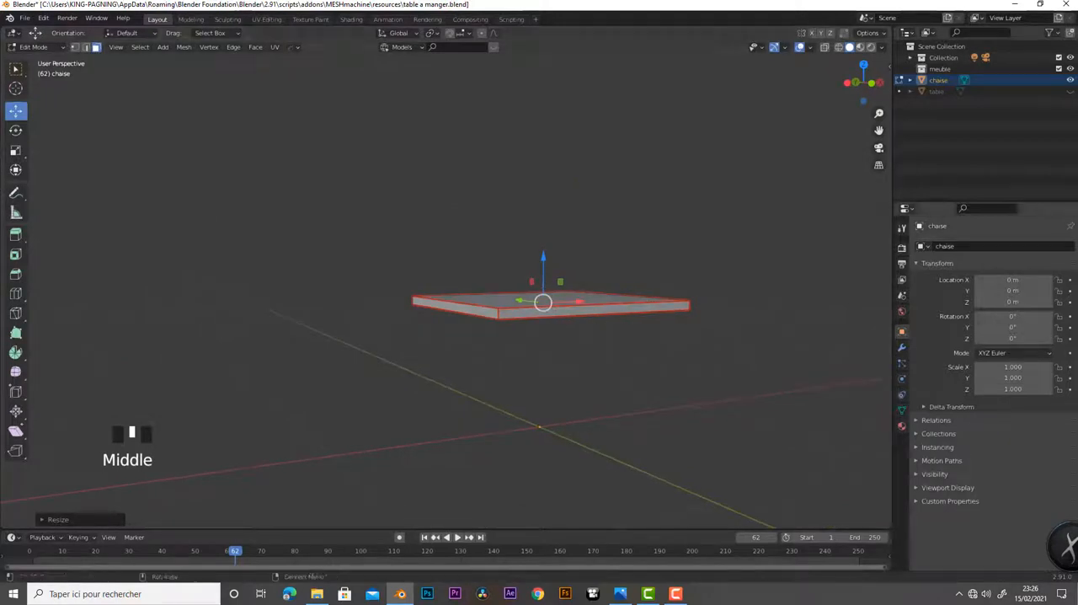
middle_click_drag(594, 278, 600, 344)
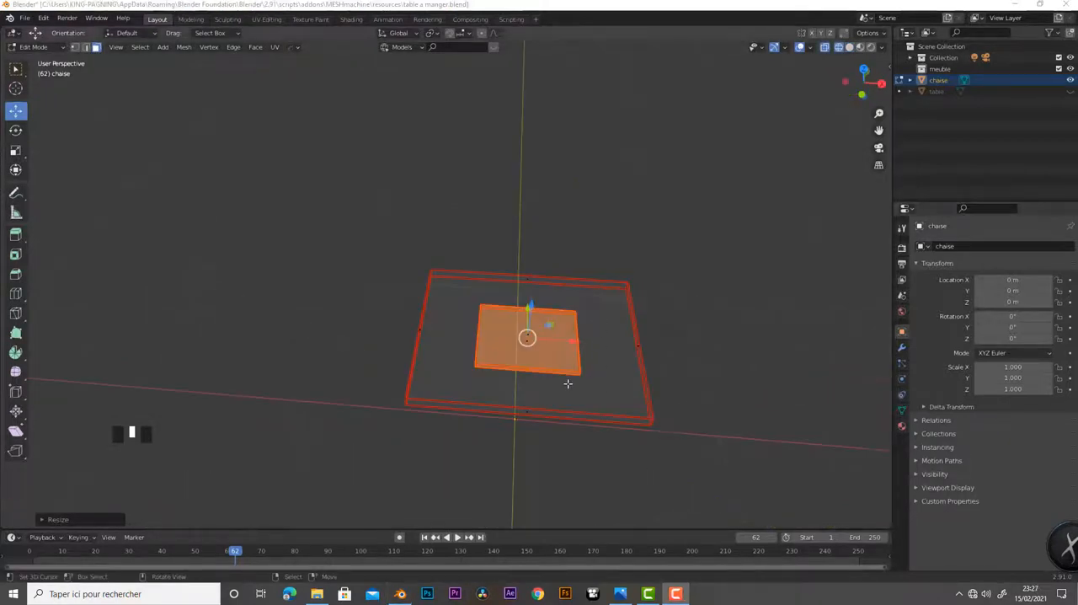
mouse_move(568, 383)
middle_mouse_down()
mouse_move(549, 403)
mouse_move(549, 386)
middle_mouse_up()
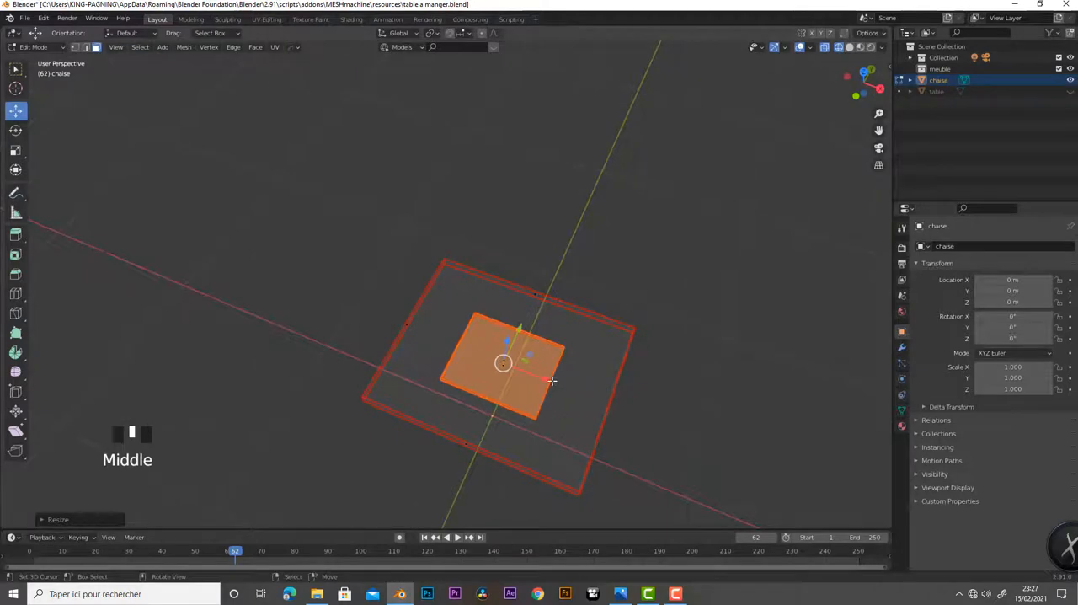
key("KP_7")
key("s")
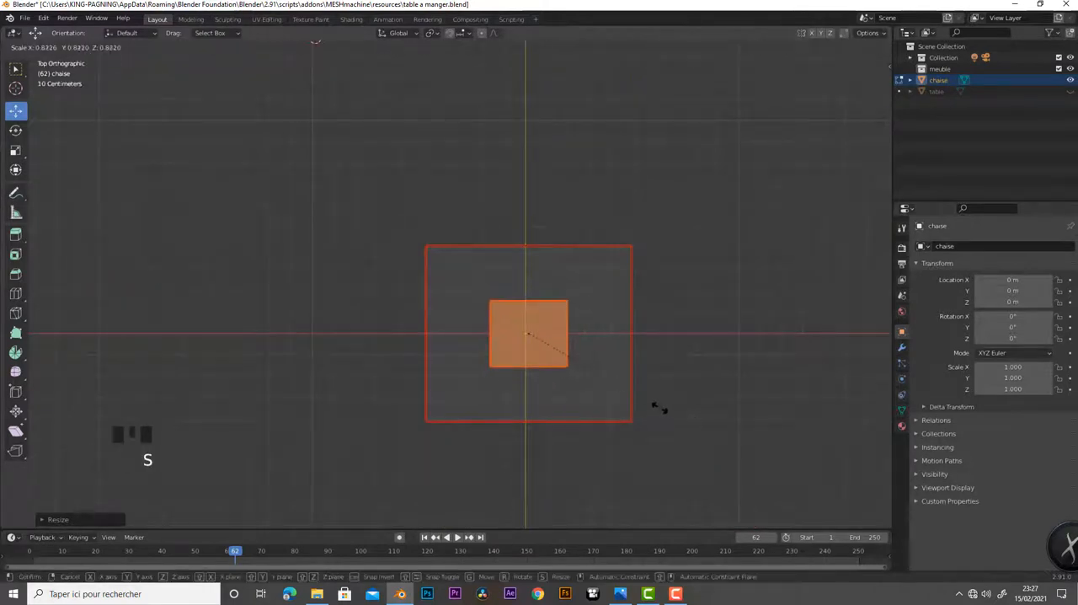
left_click(596, 375)
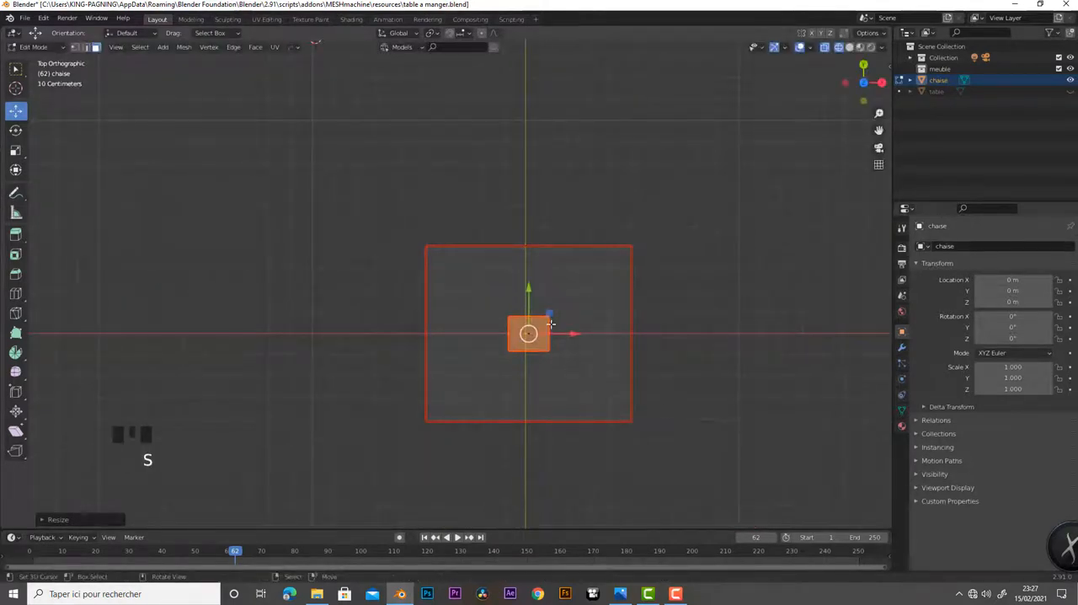
left_click_drag(538, 297, 544, 358)
Move the small block along X onto the seat's right edge, and undo a trial in-place duplicate of it
left_click_drag(568, 394, 671, 393)
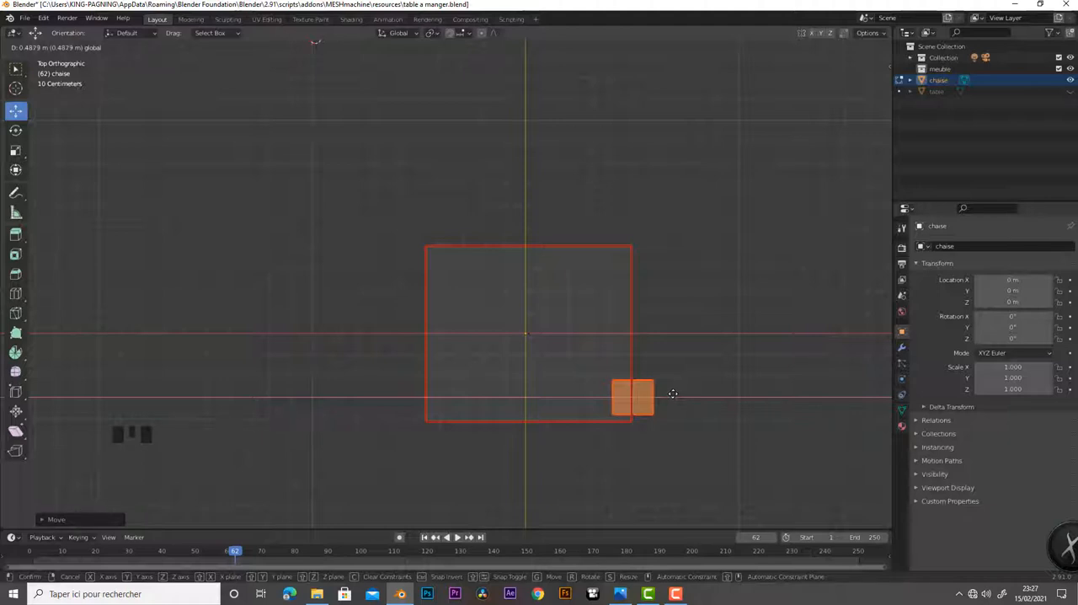
left_click_drag(673, 393, 673, 393)
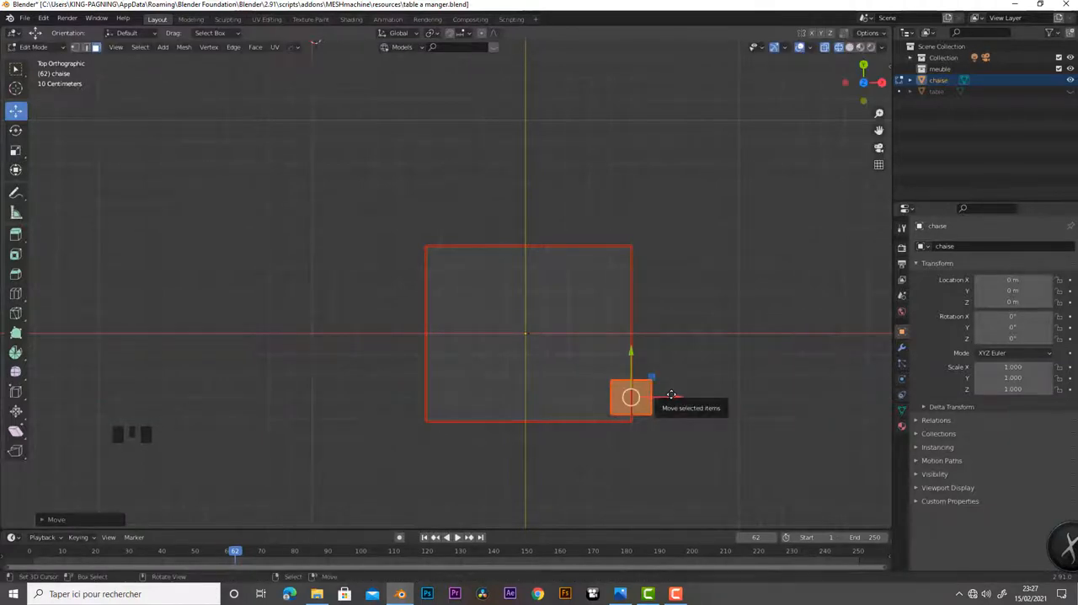
key("shift+d")
right_click(671, 394)
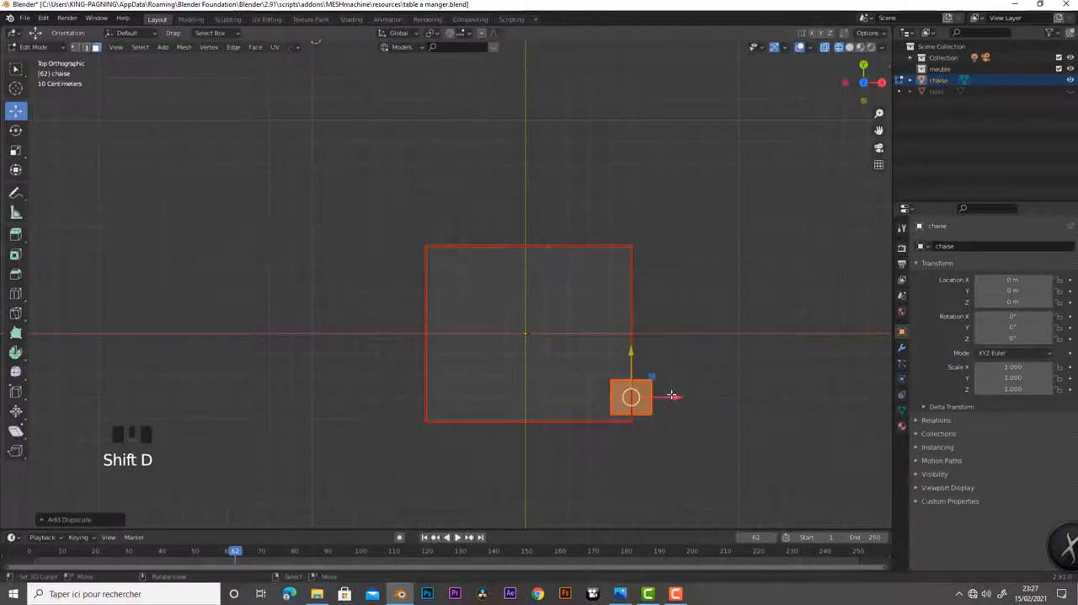
key("ctrl+z")
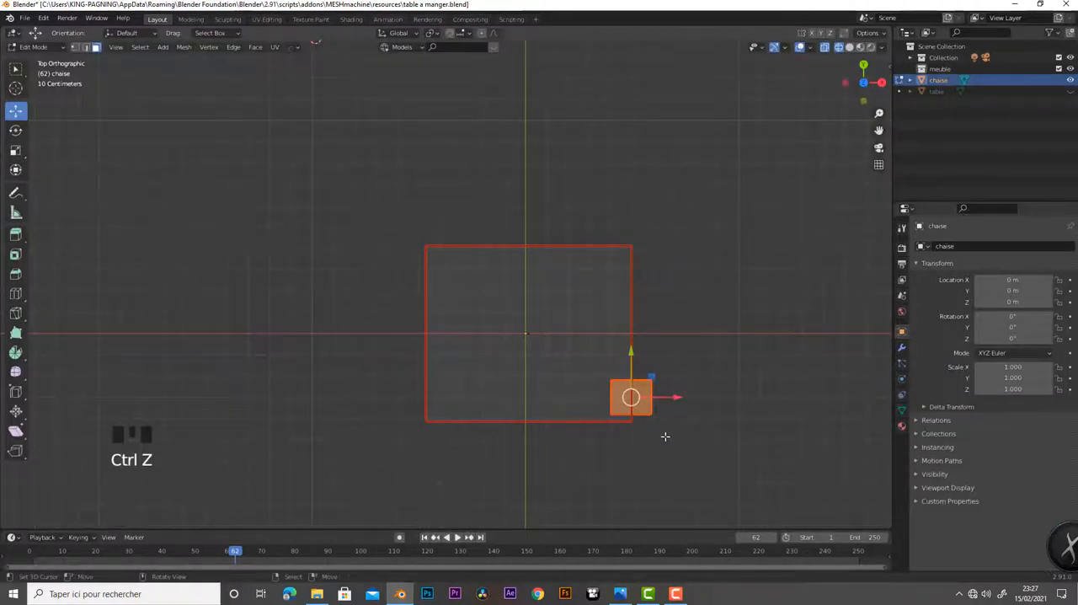
Isolate the chair in the front view and lower the small block along Z until it sits directly under the seat's right edge
middle_click_drag(664, 435, 611, 318)
key("KP_1")
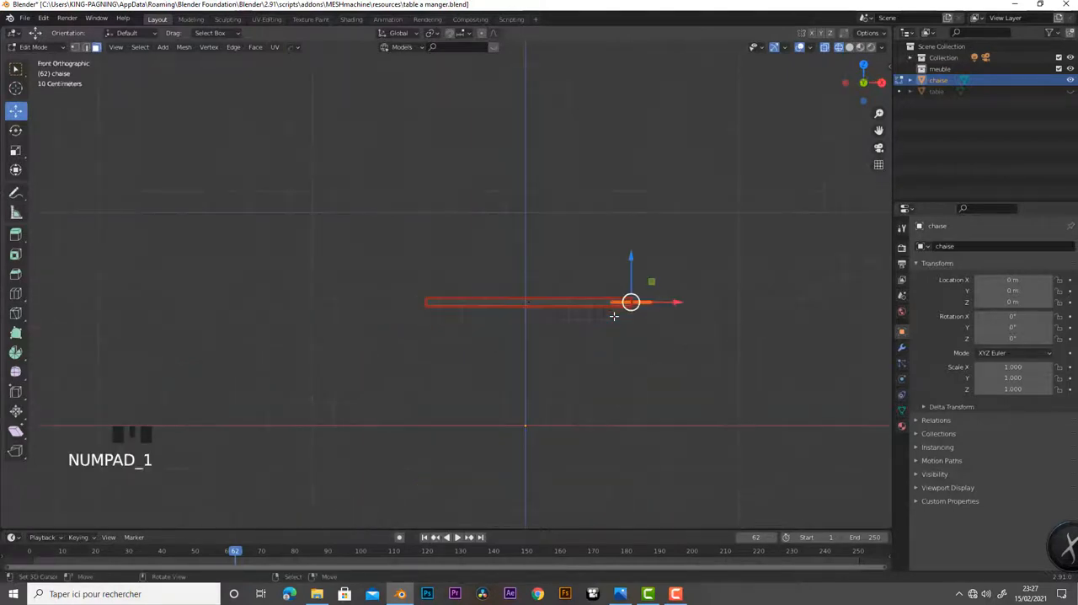
key("KP_Divide")
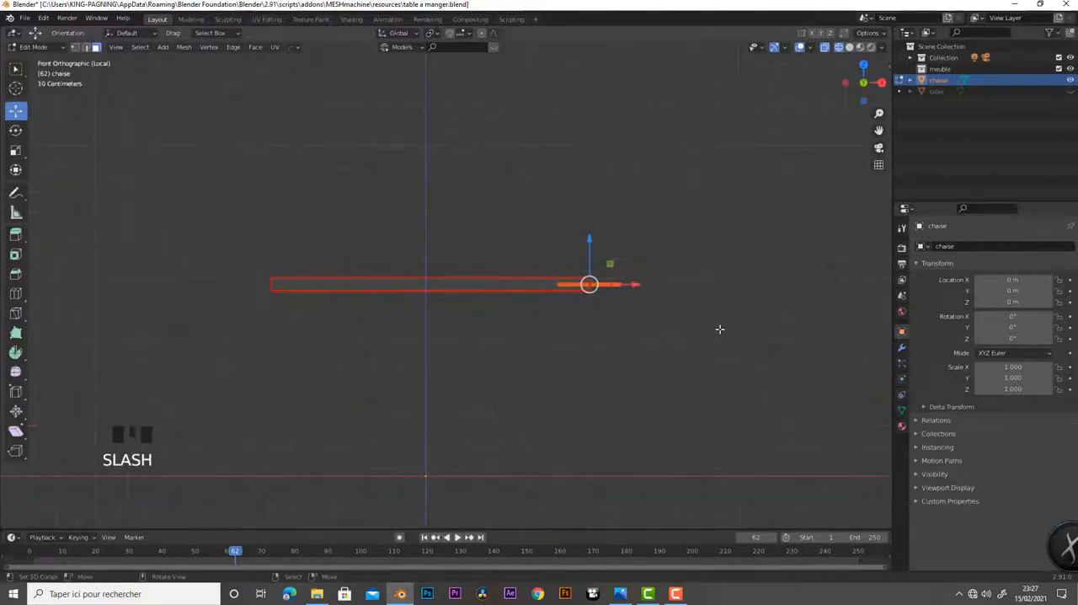
scroll(641, 362, "up", 4)
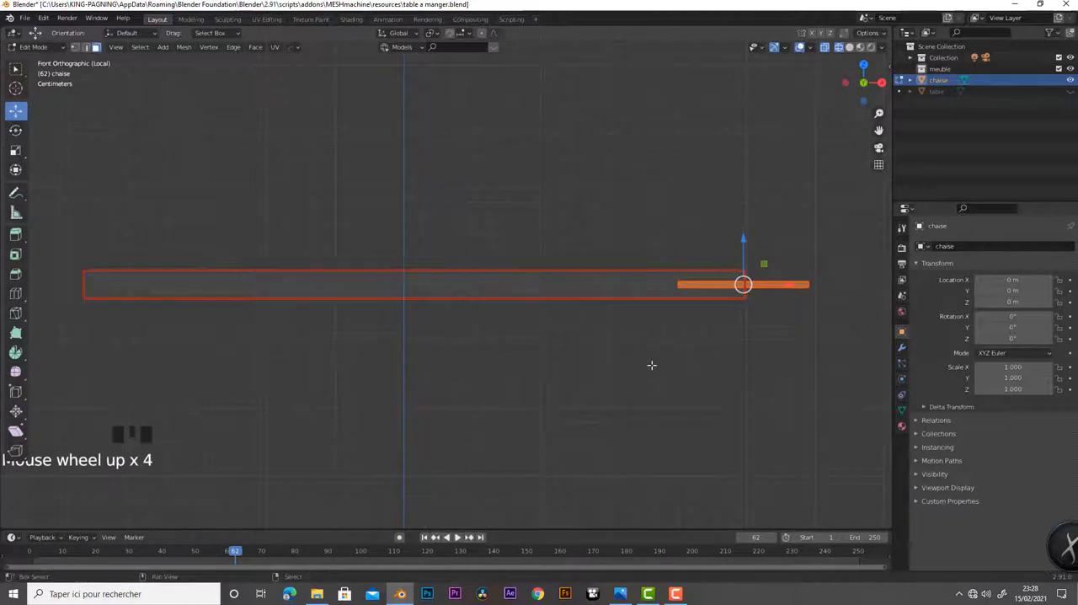
middle_click_drag(653, 365, 587, 357, "shift")
left_click_drag(657, 252, 654, 269)
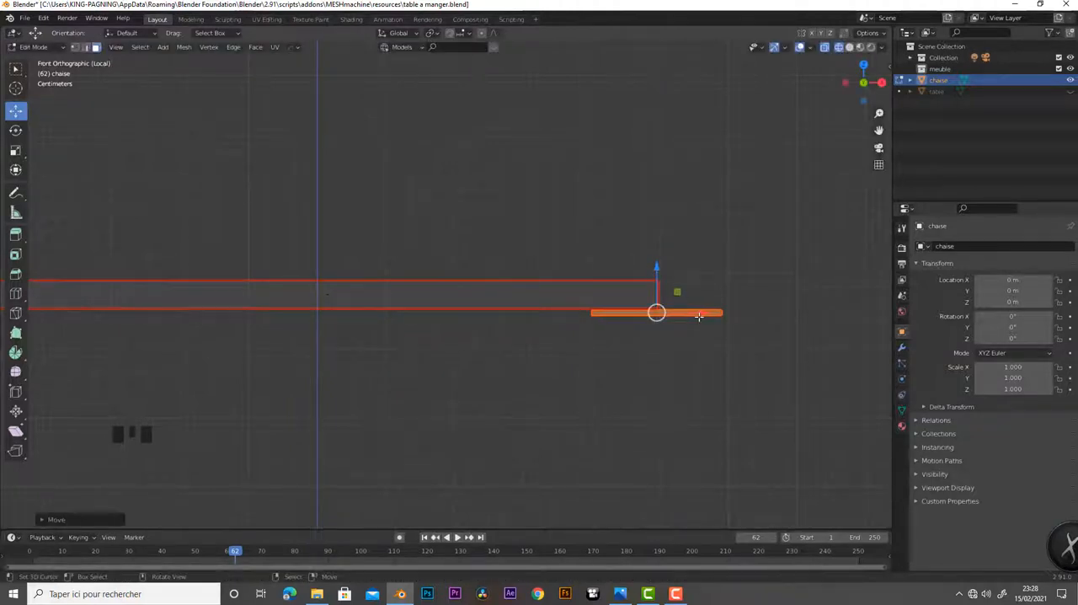
left_click_drag(699, 314, 698, 315)
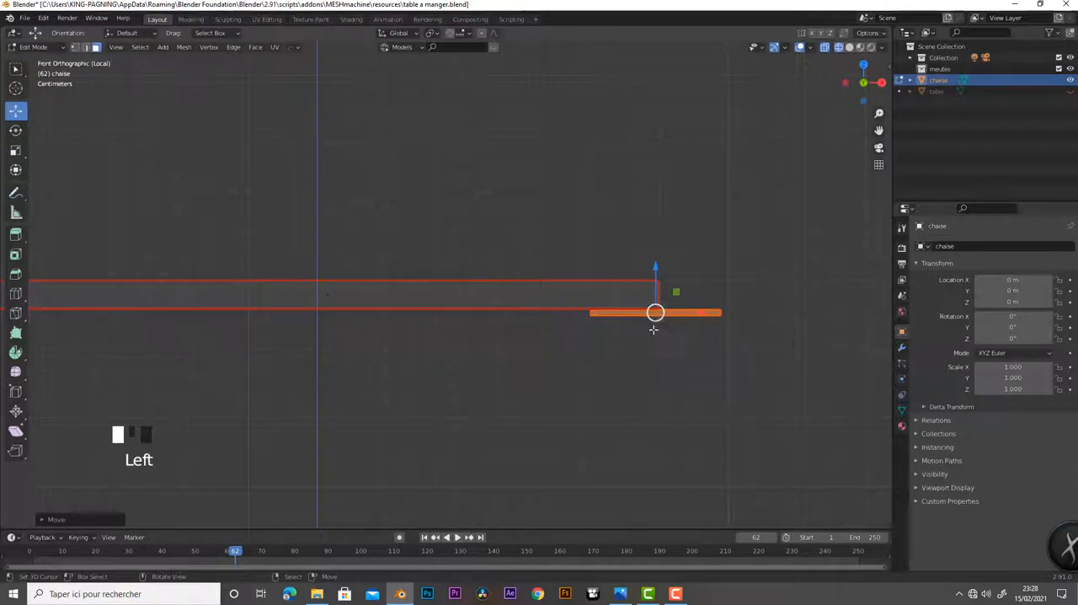
middle_click_drag(663, 354, 628, 300)
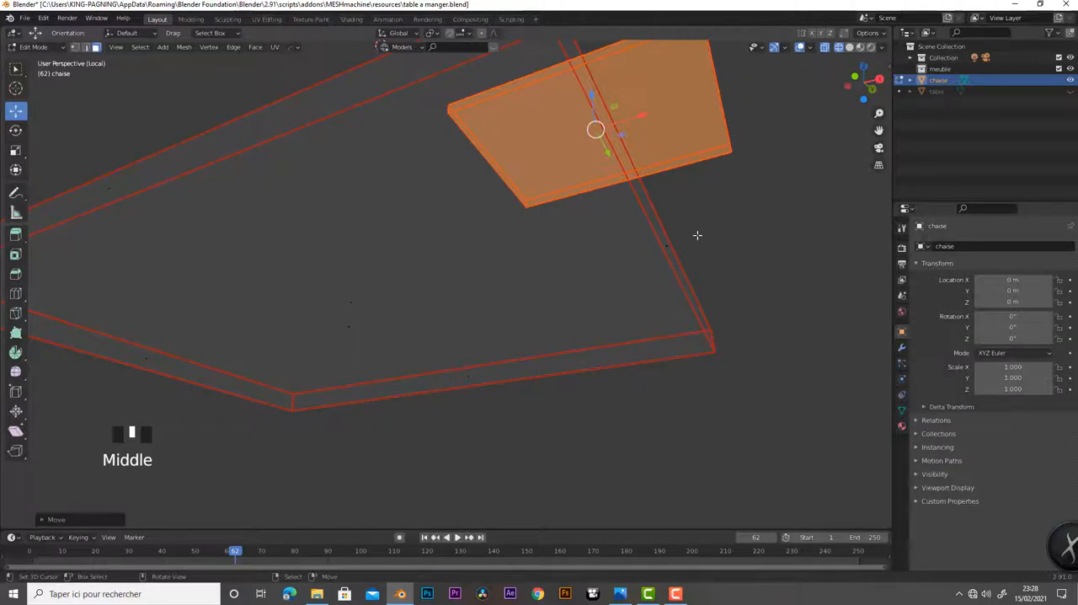
In solid shading, pull the block's bottom face down along Z to the ground line to form a leg, and inspect it
scroll(689, 246, "down", 2)
mouse_move(682, 257)
middle_mouse_down()
mouse_move(626, 306)
mouse_move(667, 302)
mouse_move(725, 250)
mouse_move(730, 224)
mouse_move(629, 314)
mouse_move(738, 284)
mouse_move(710, 253)
mouse_move(505, 143)
mouse_move(567, 223)
middle_mouse_up()
left_click(850, 47)
right_click(502, 157)
right_click(599, 264)
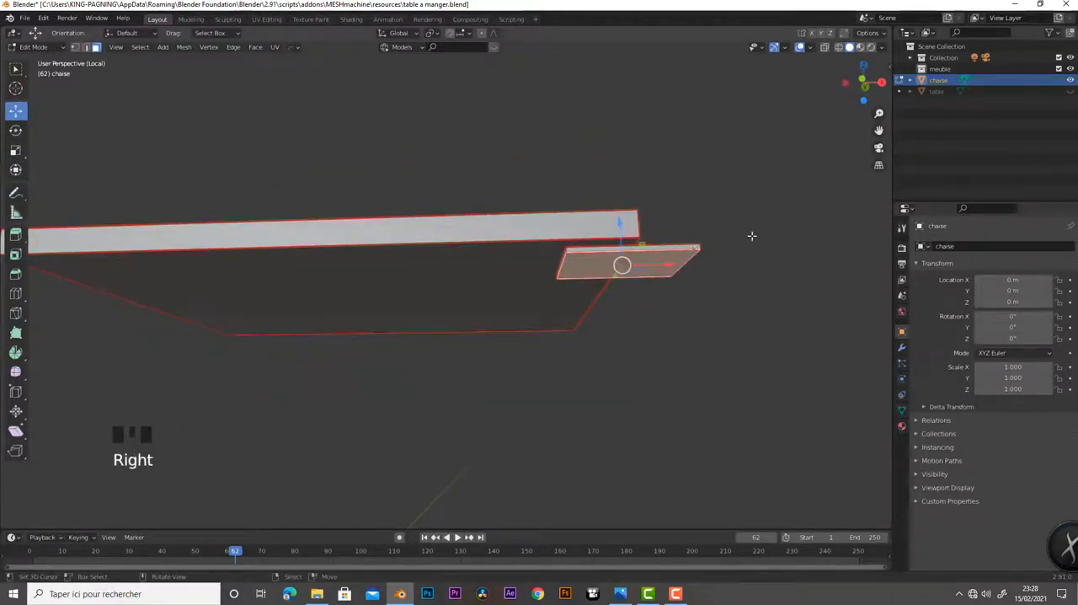
key("KP_1")
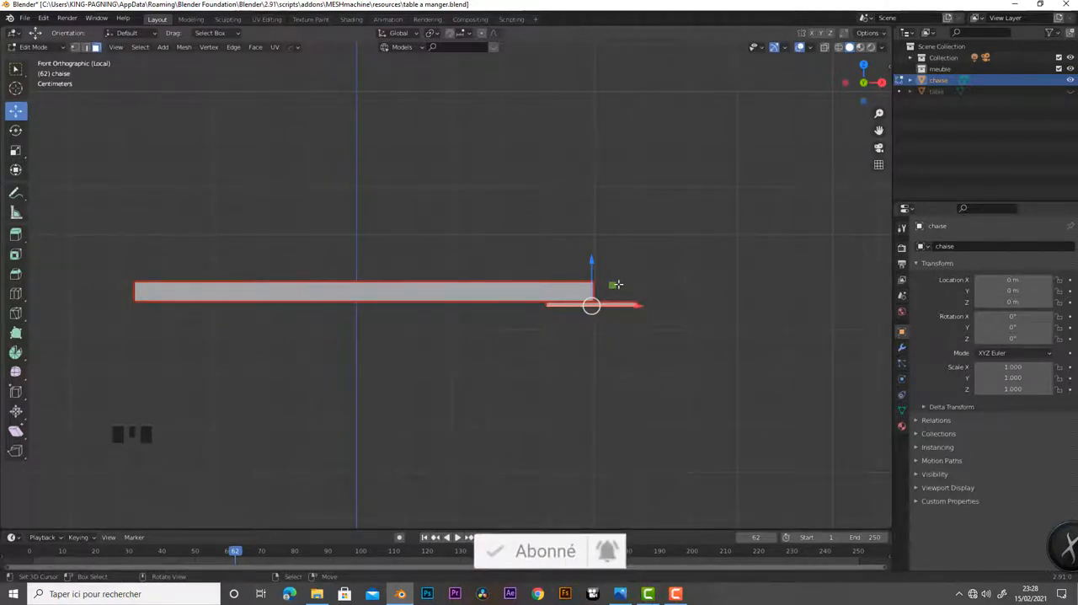
left_click_drag(594, 263, 585, 484)
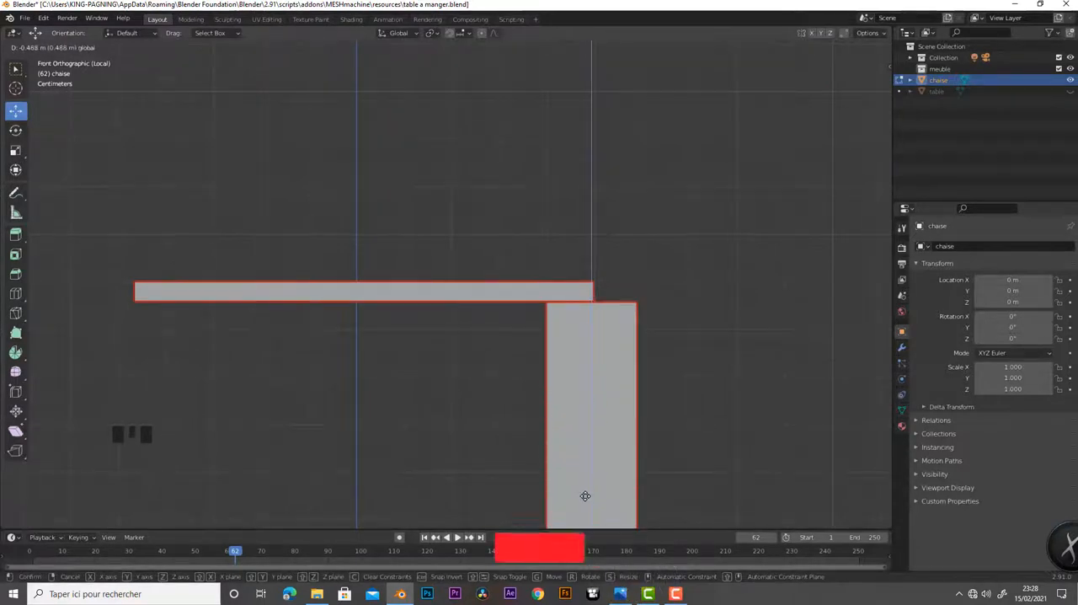
scroll(641, 417, "down", 4)
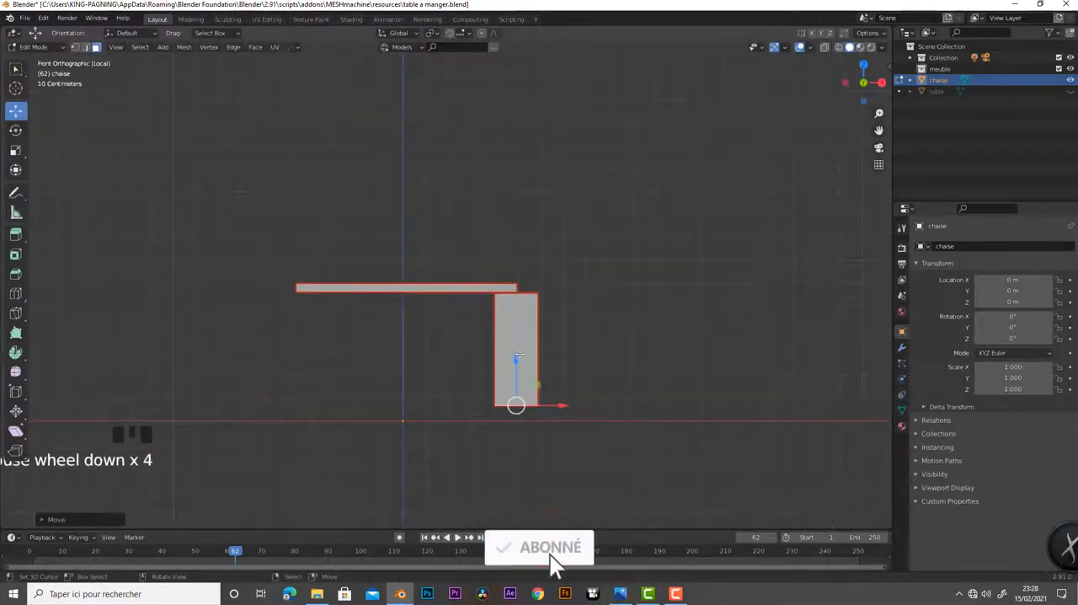
mouse_move(512, 355)
left_mouse_down()
mouse_move(510, 386)
mouse_move(512, 371)
left_mouse_up()
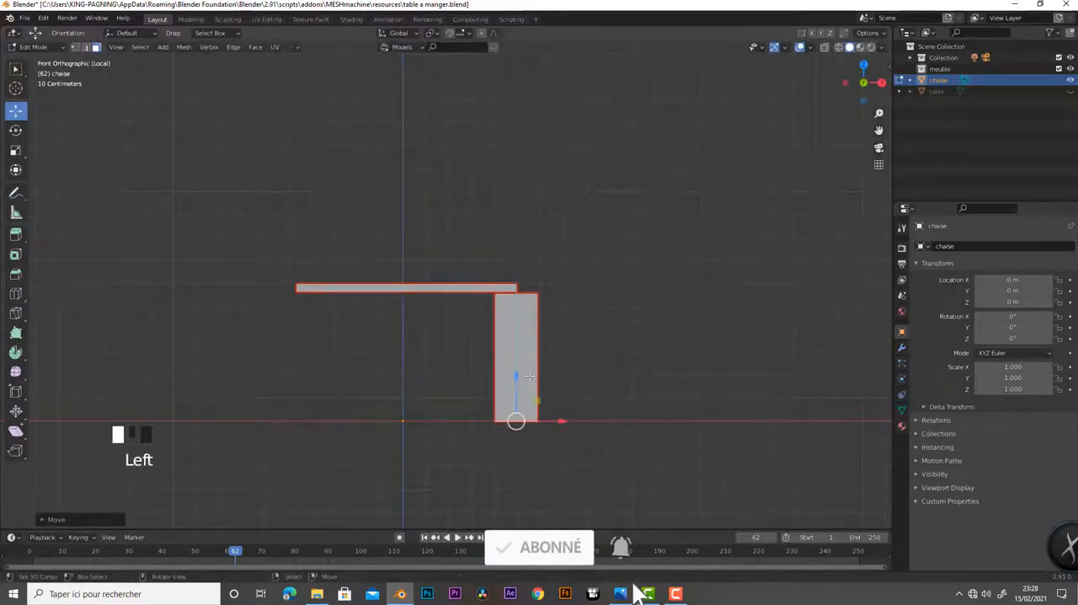
middle_click_drag(599, 368, 701, 385)
middle_click_drag(604, 419, 502, 403)
Undo the leg stretch, the lowering and the sideways move so the block returns to the middle of the seat's front edge
key("ctrl+z")
key("ctrl+z")
key("ctrl+z")
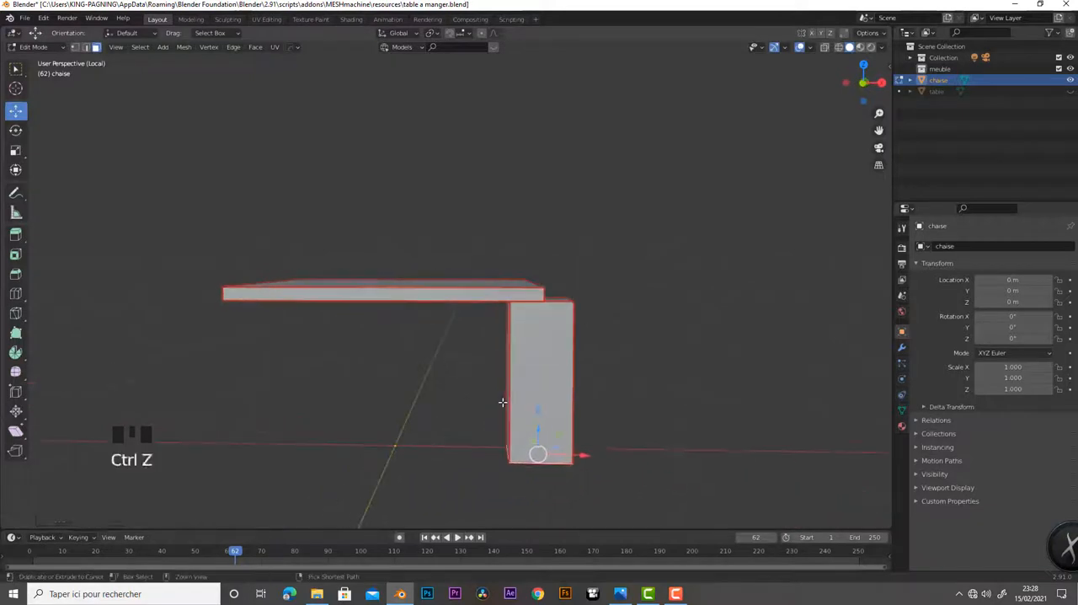
key("ctrl+z")
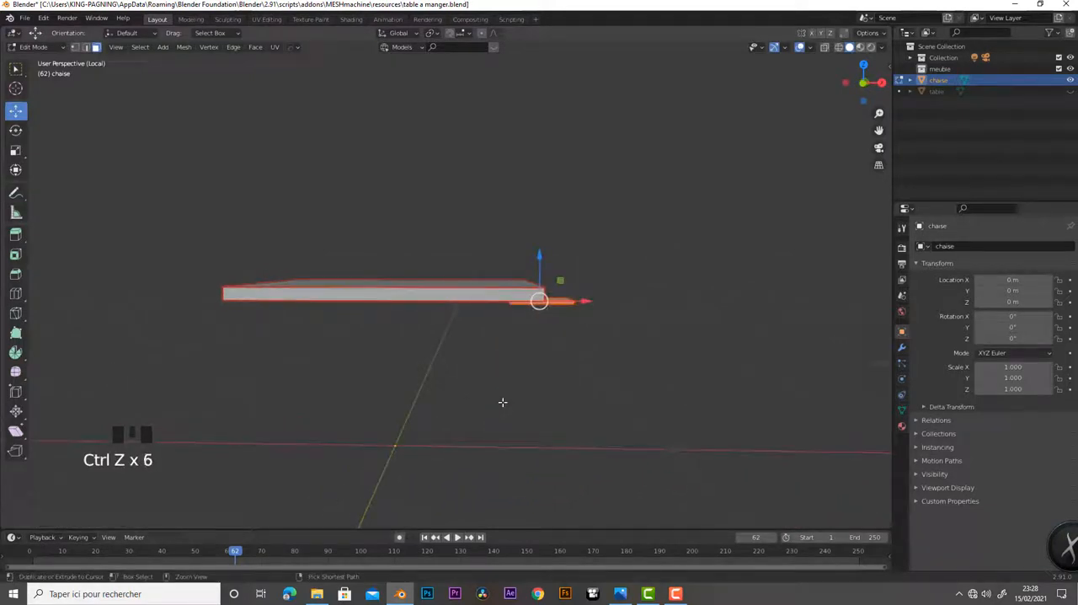
key("ctrl+z")
key("ctrl+z")
key("ctrl+z")
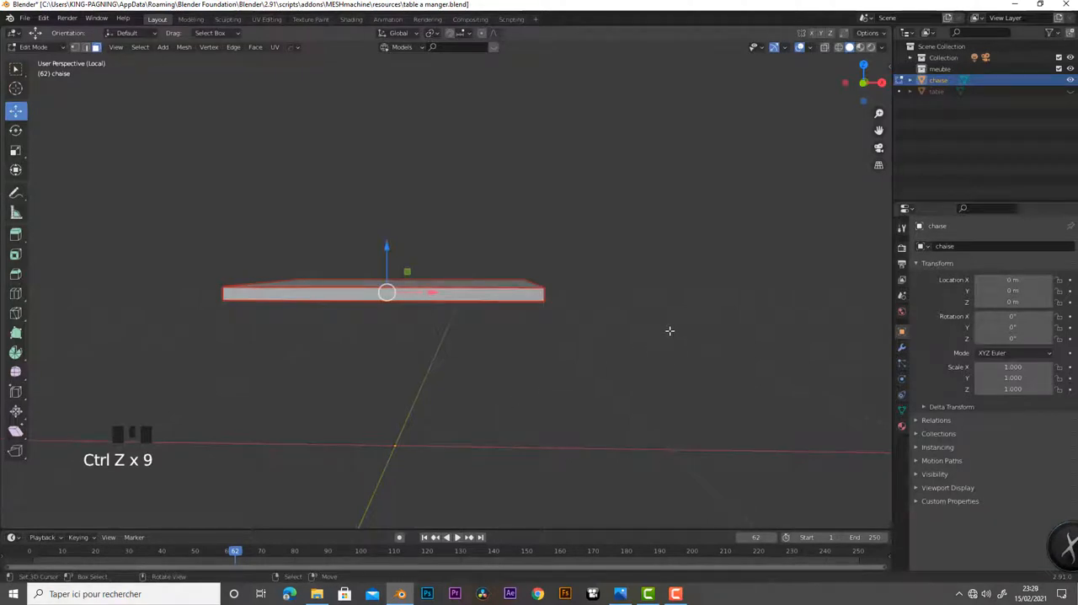
In top-view wireframe, move the small block along X until its side lines up flush with the seat's right edge
key("KP_7")
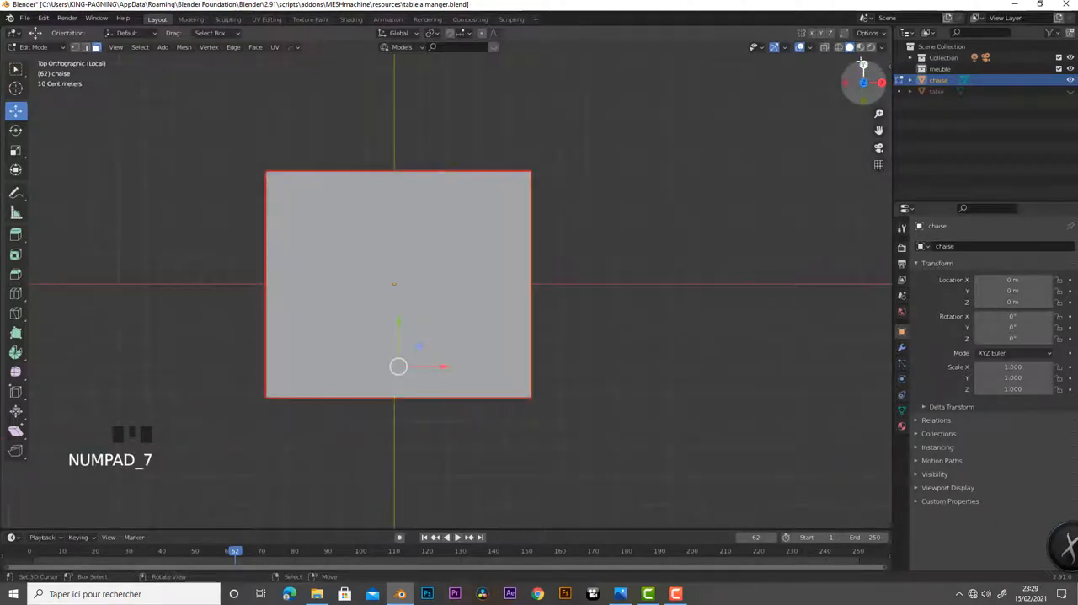
left_click(840, 47)
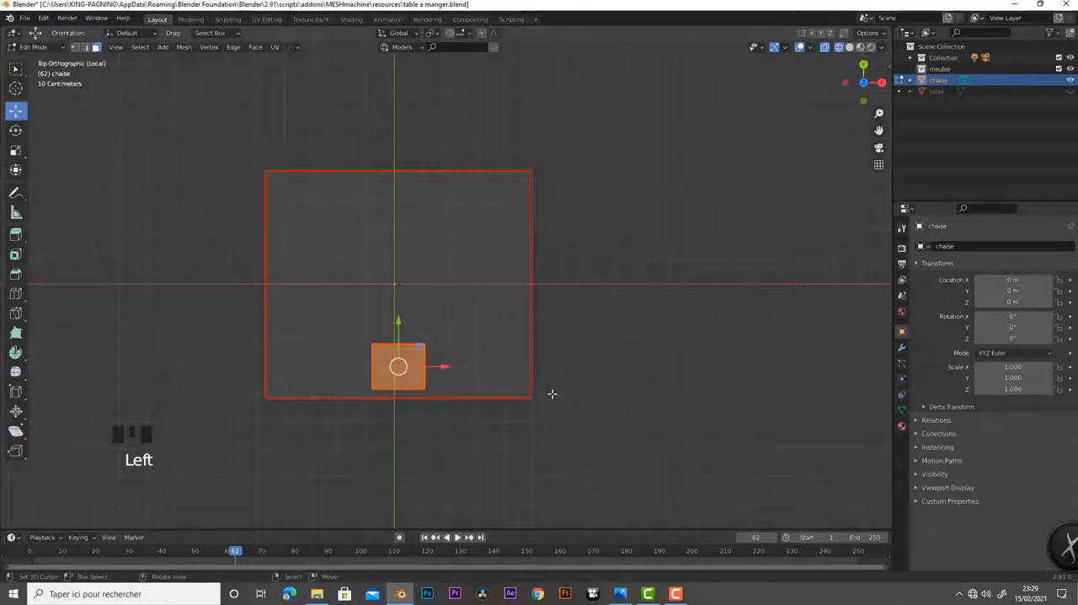
left_click_drag(442, 368, 547, 384)
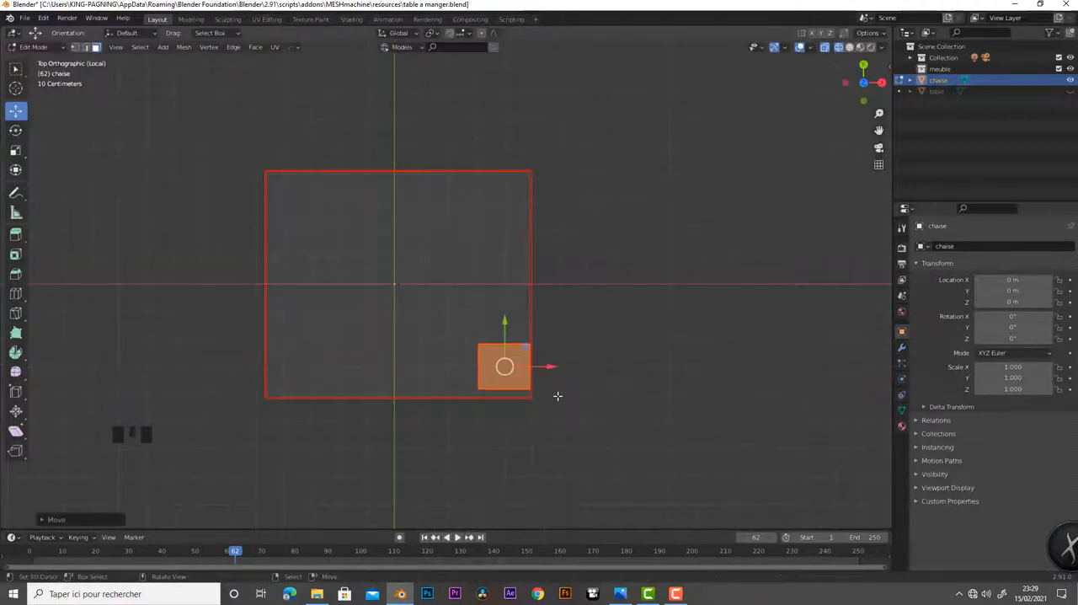
Scale the small block down slightly and shift it along Y and X into the seat's front-right corner, flush with the right edge
middle_click_drag(572, 405, 672, 400)
key("s")
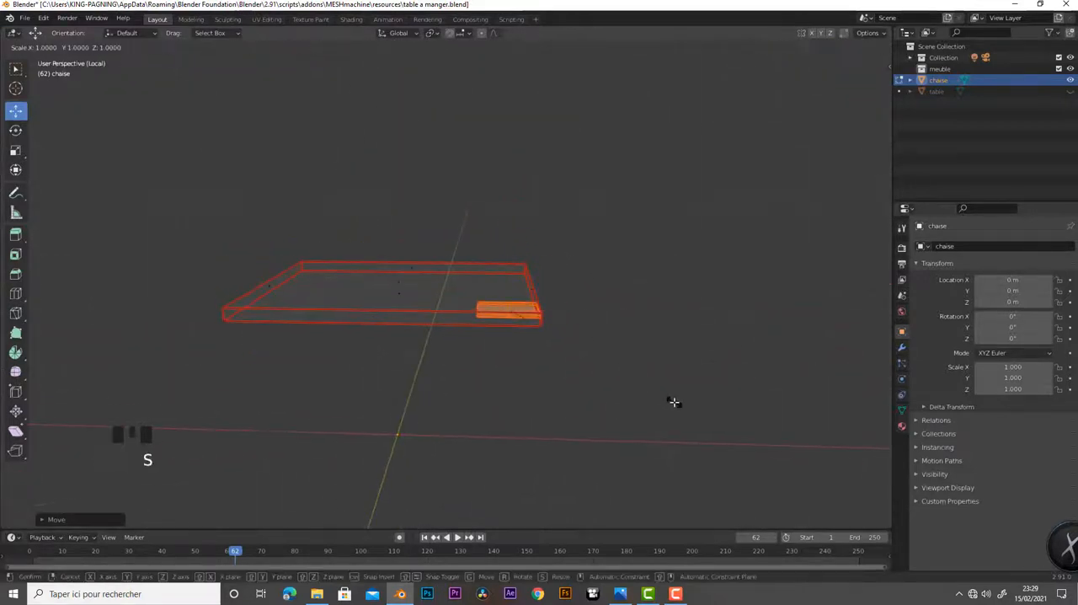
left_click(642, 385)
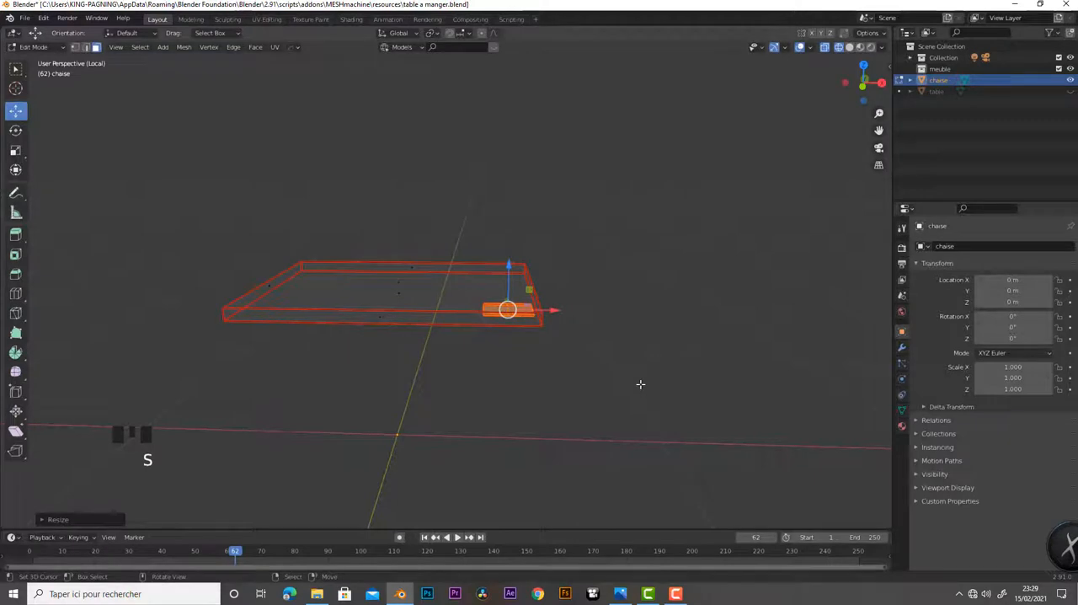
key("KP_7")
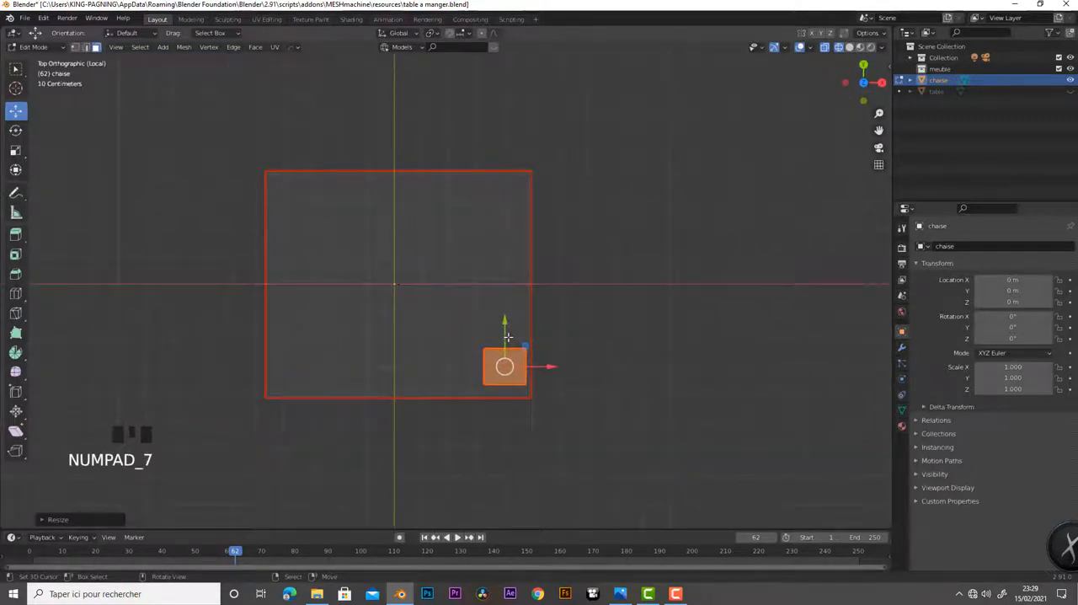
left_click_drag(508, 337, 506, 337)
left_click_drag(542, 372, 548, 375)
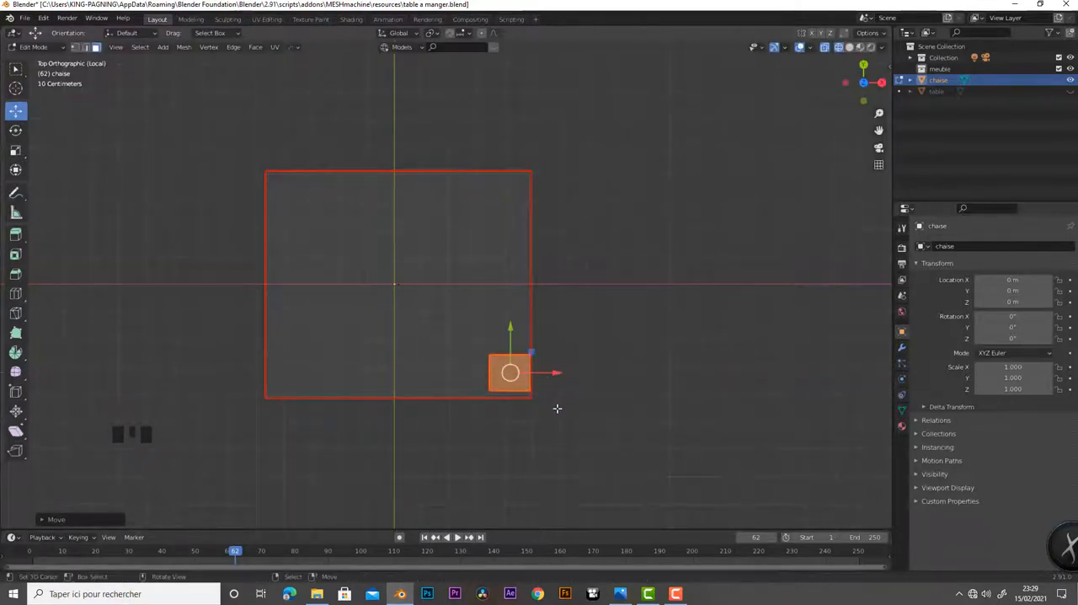
Leave local view and lower the small block along Z in the front view until it sits just beneath the seat
middle_click_drag(568, 417, 565, 266)
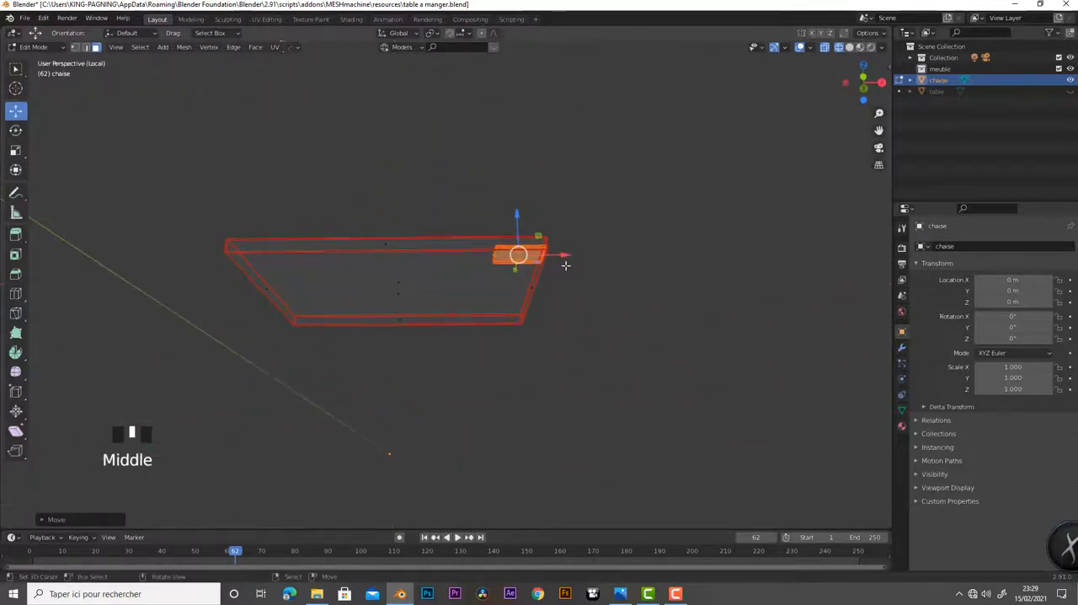
key("KP_Divide")
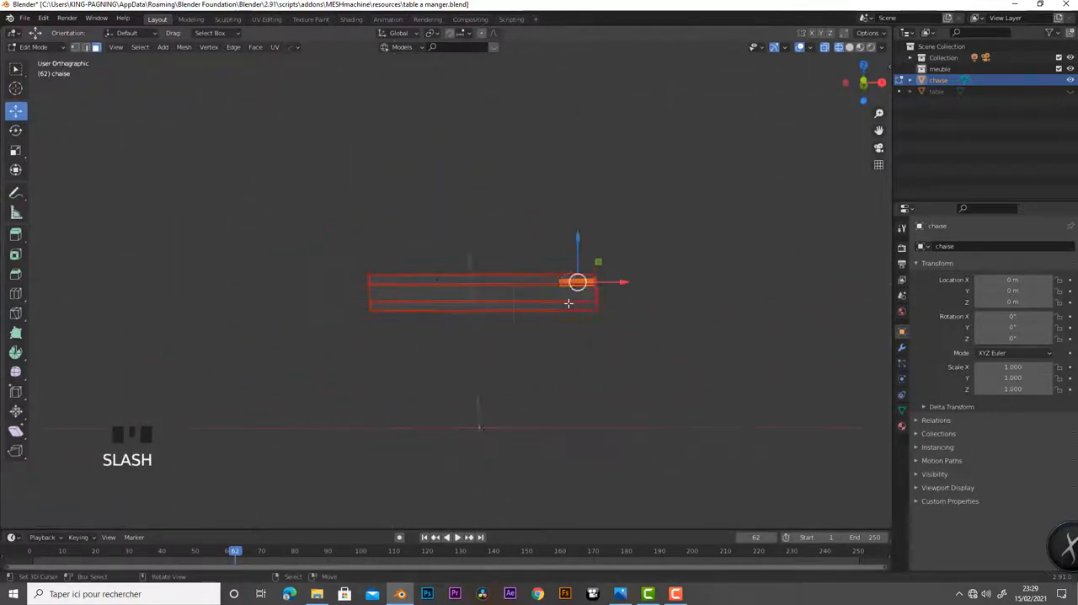
key("KP_1")
scroll(668, 334, "up", 2)
scroll(669, 333, "up", 4)
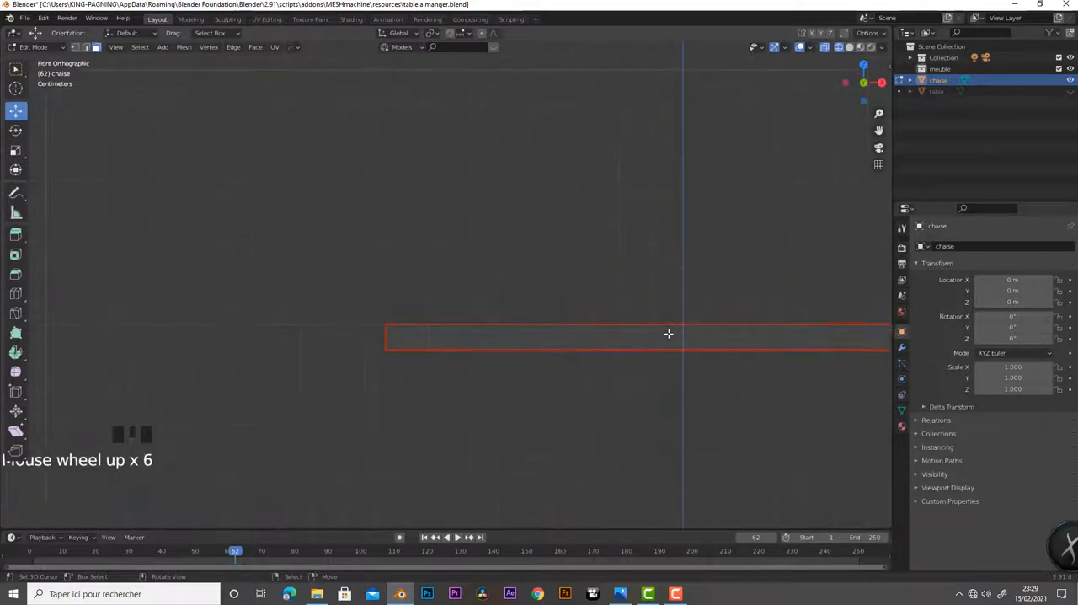
middle_click_drag(729, 405, 283, 391, "shift")
scroll(522, 299, "down", 1)
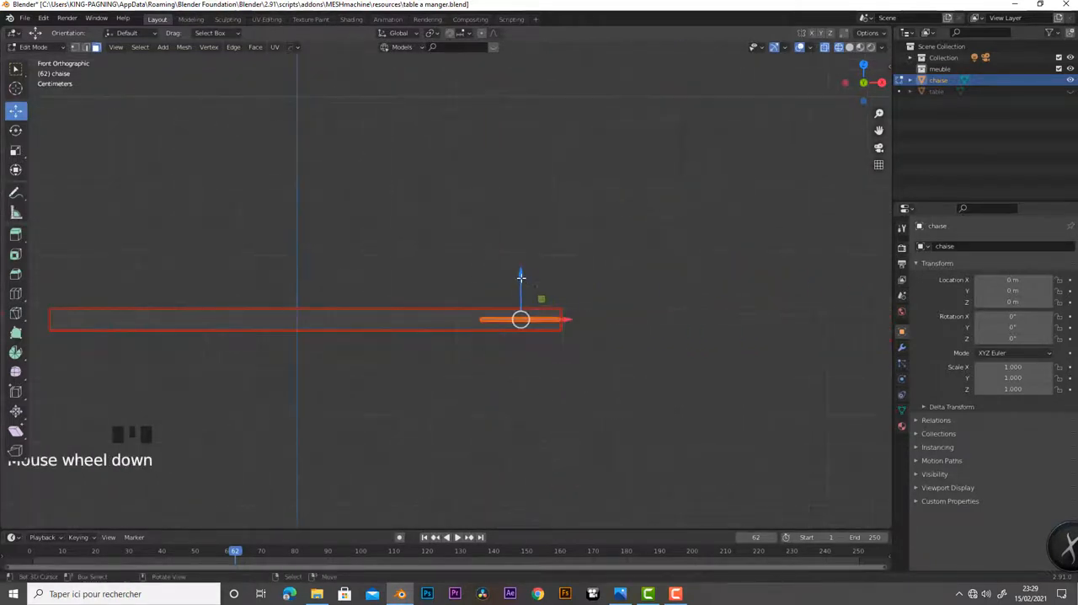
left_click_drag(521, 300, 524, 293)
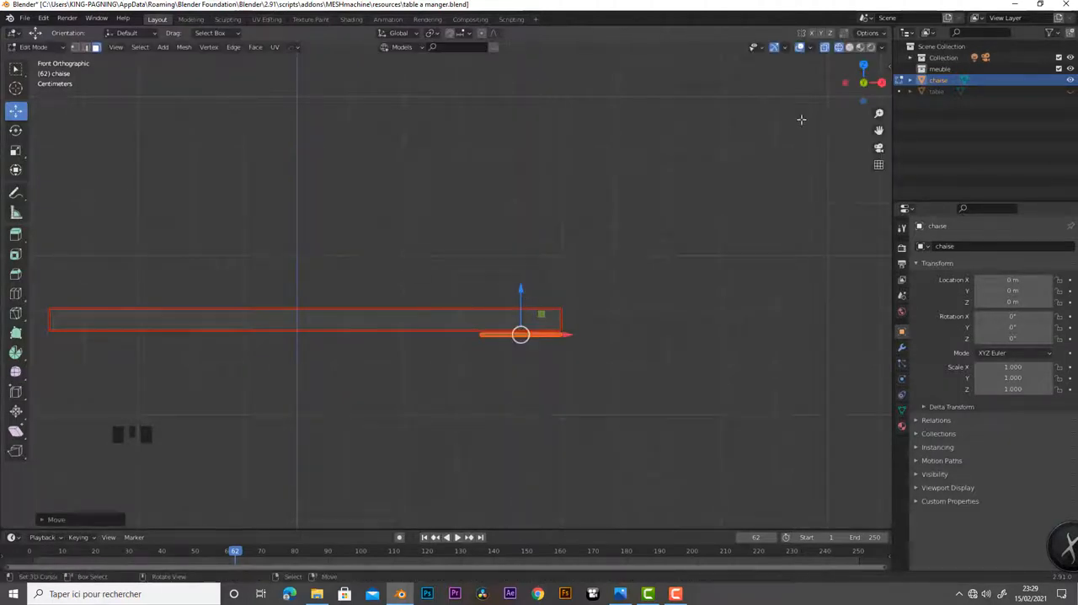
Select the small block's bottom face in solid shading and stretch it down along Z to the ground line to form the leg
left_click(851, 48)
mouse_move(648, 310)
middle_mouse_down()
mouse_move(647, 260)
mouse_move(612, 267)
mouse_move(389, 226)
middle_mouse_up()
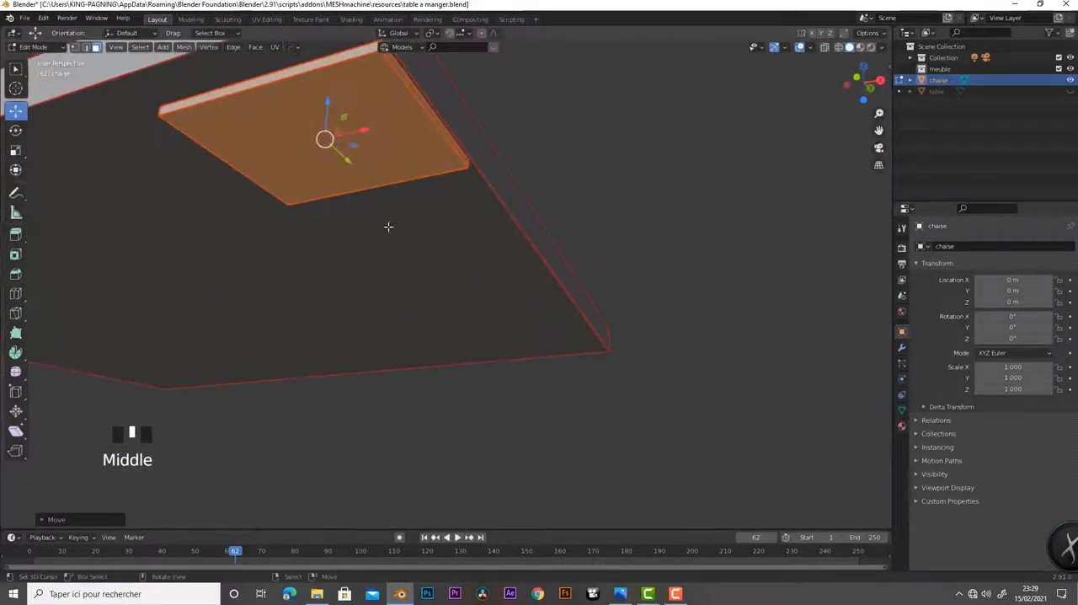
right_click(339, 143)
scroll(497, 230, "down", 4)
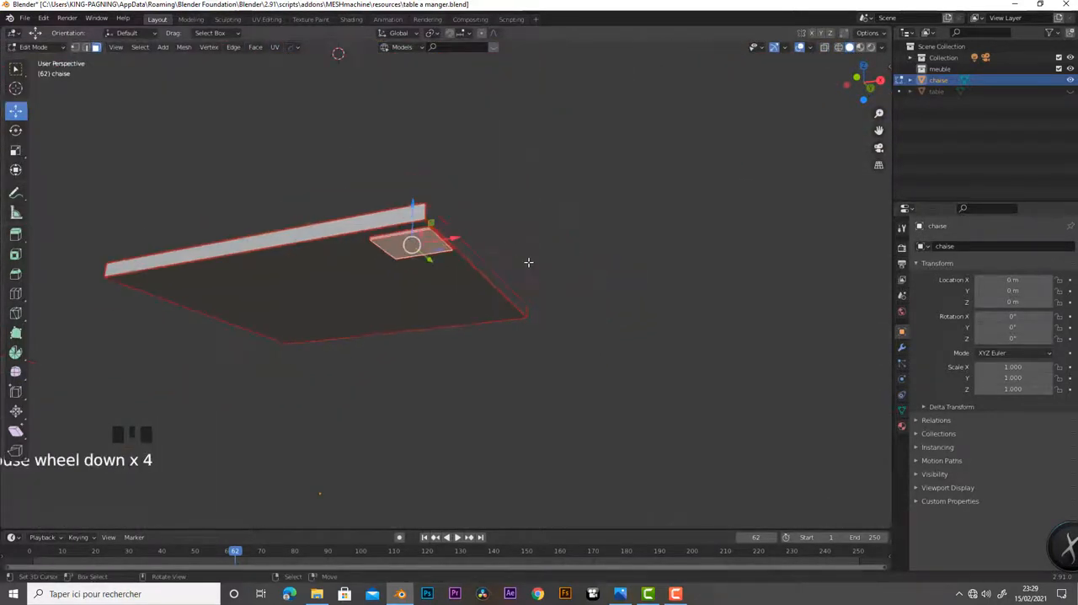
key("KP_1")
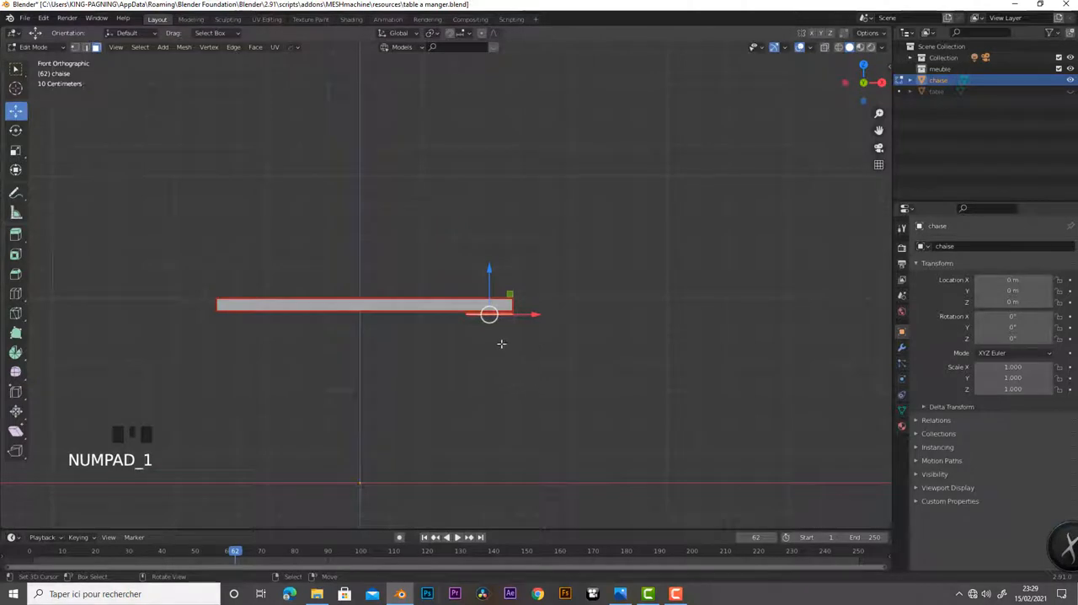
left_click_drag(494, 275, 488, 440)
scroll(578, 382, "up", 1)
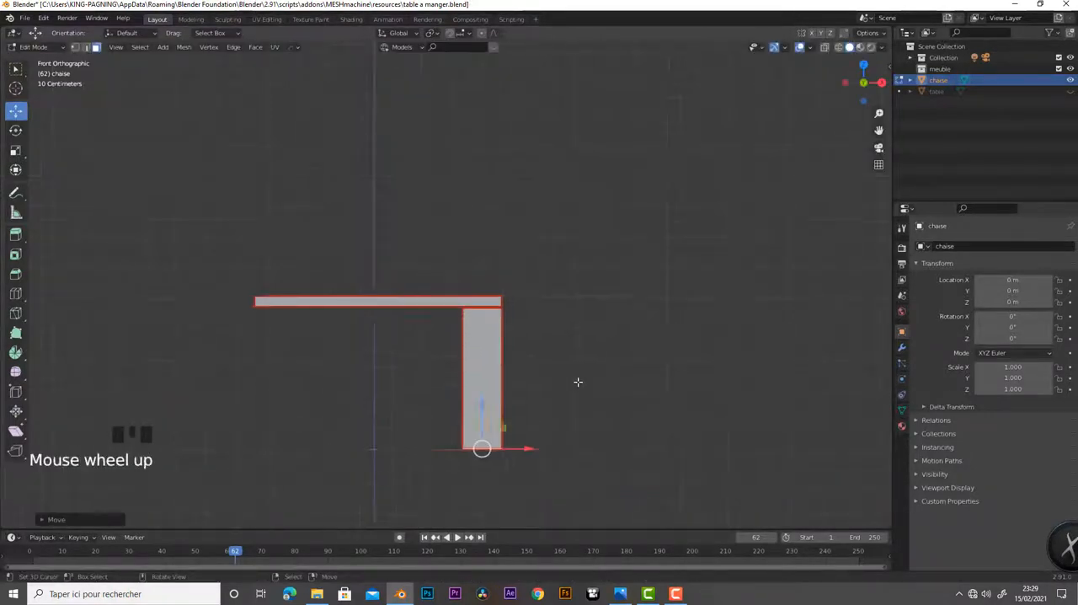
scroll(578, 380, "down", 2)
mouse_move(580, 379)
middle_mouse_down()
mouse_move(479, 378)
mouse_move(462, 423)
mouse_move(607, 396)
mouse_move(597, 400)
mouse_move(590, 379)
middle_mouse_up()
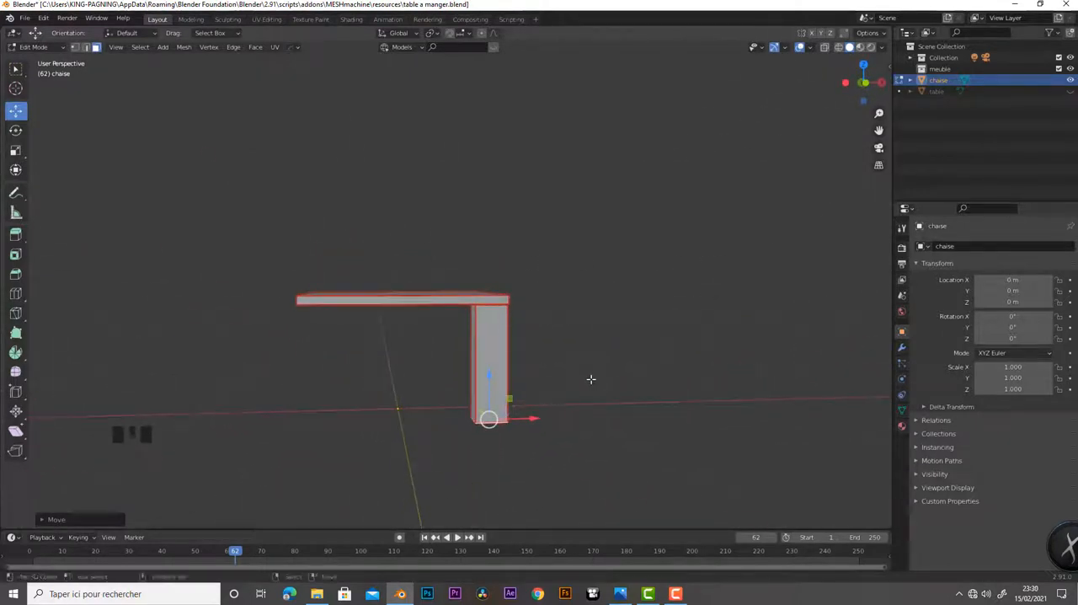
scroll(591, 379, "up", 3)
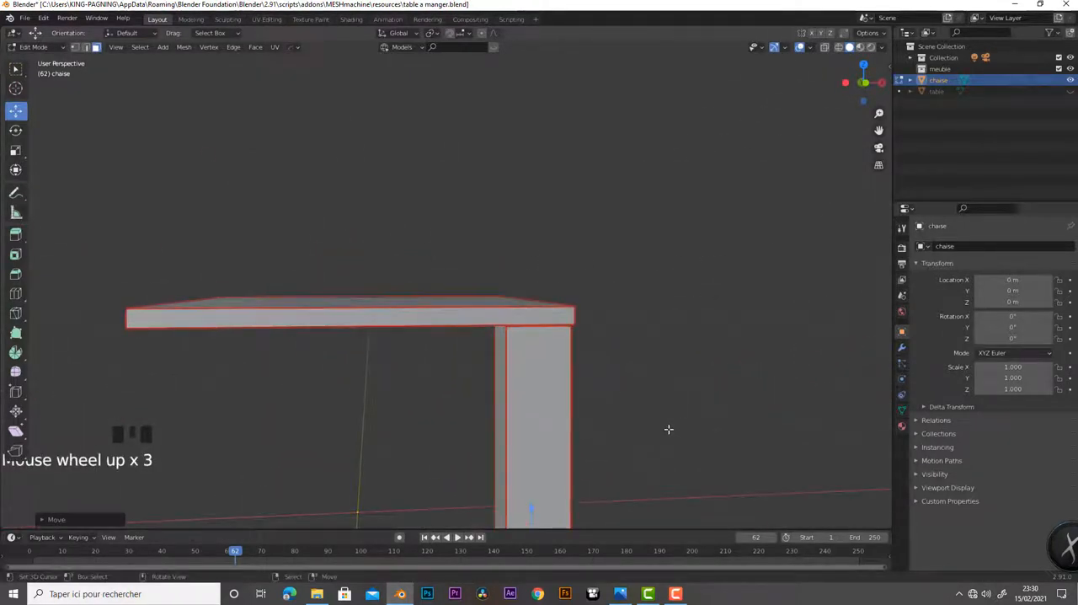
Select the whole leg without the seat's side face in wireframe and scale it to about half its thickness in X and Y only
key("z")
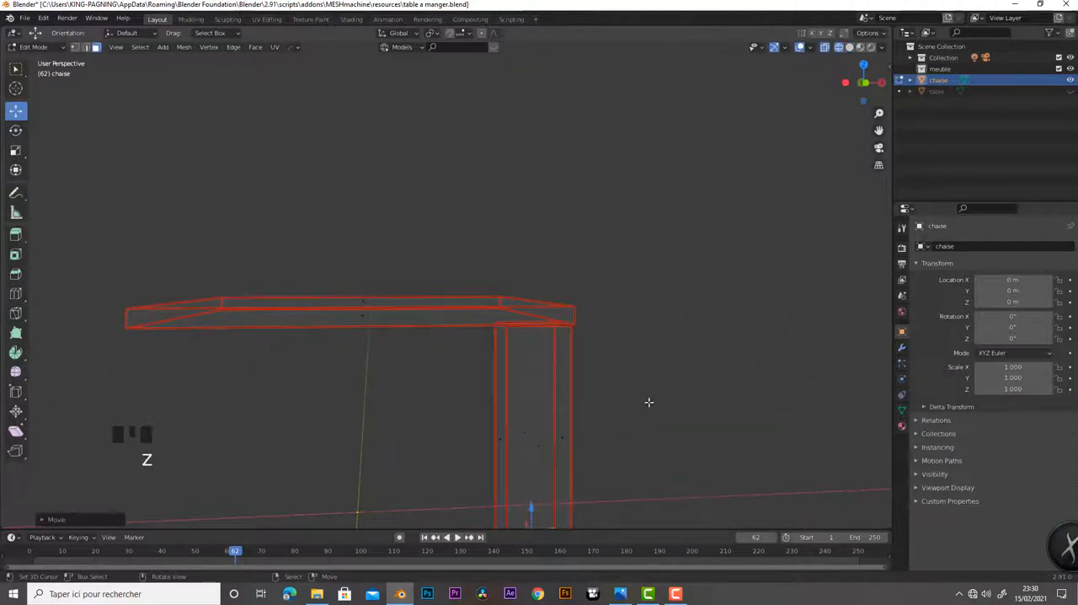
key("KP_1")
left_click_drag(460, 306, 539, 507)
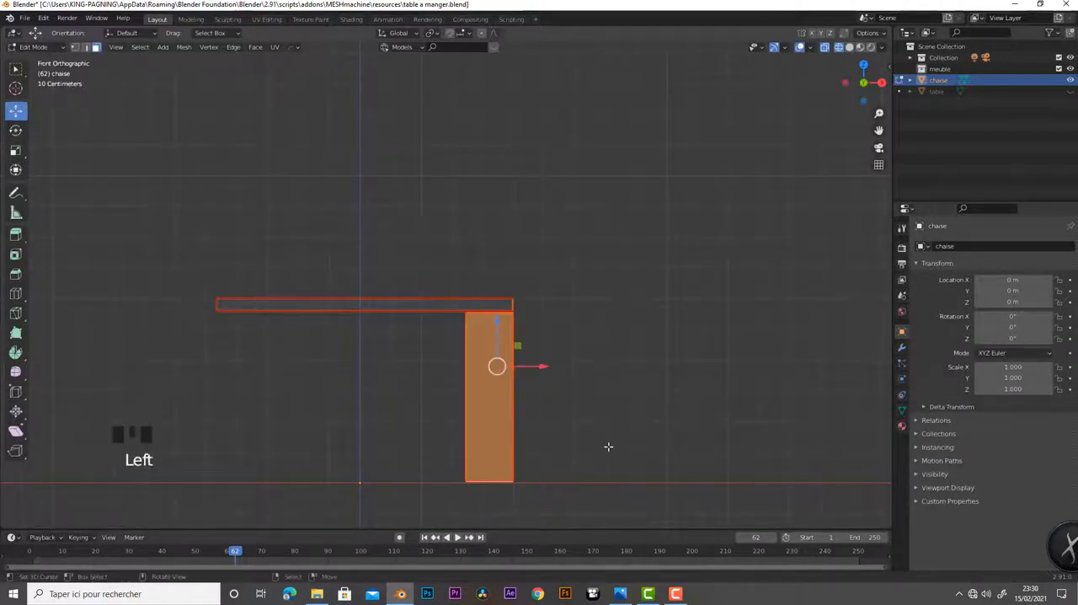
middle_click_drag(609, 446, 578, 481)
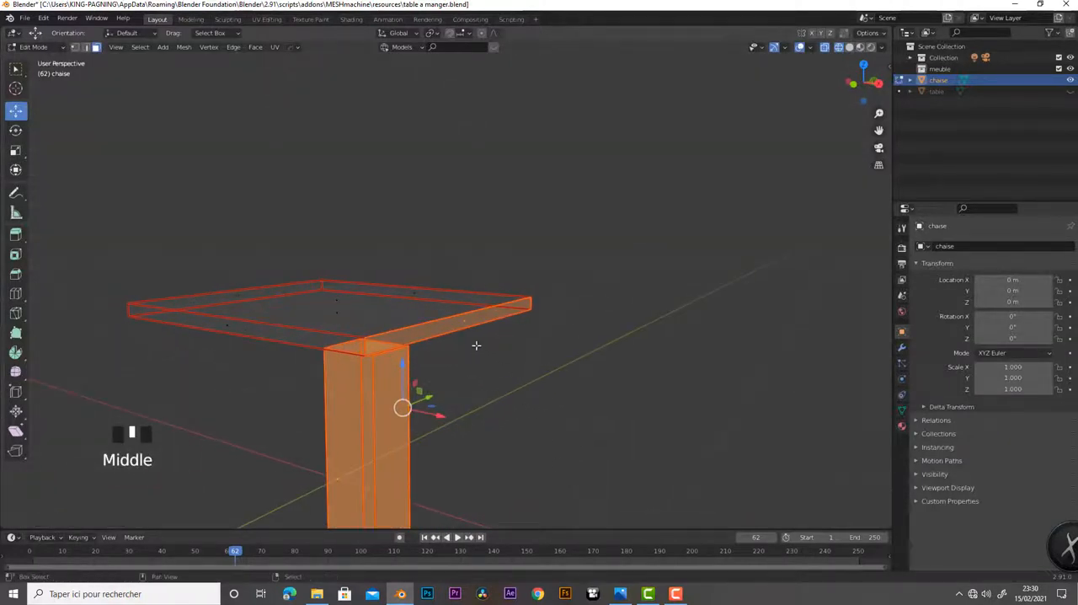
right_click(470, 324, "shift")
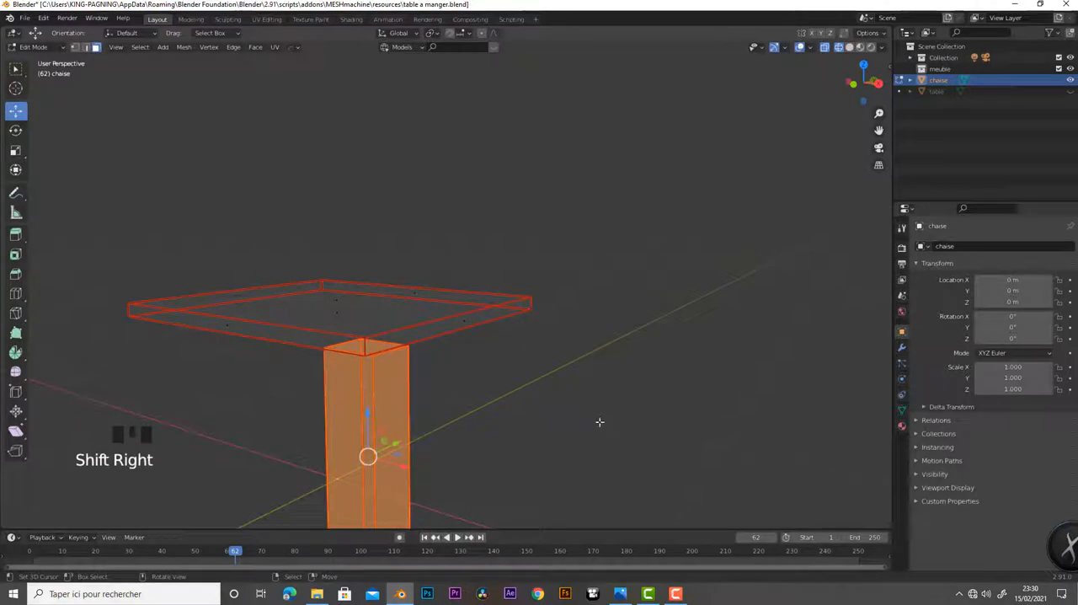
key("s")
key("shift+z")
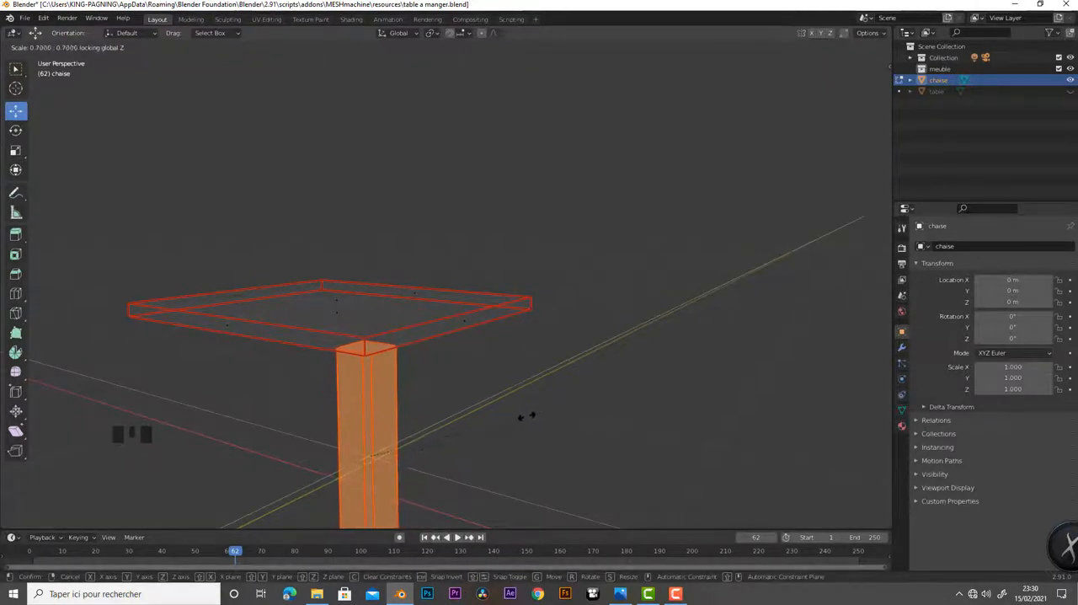
left_click(482, 431)
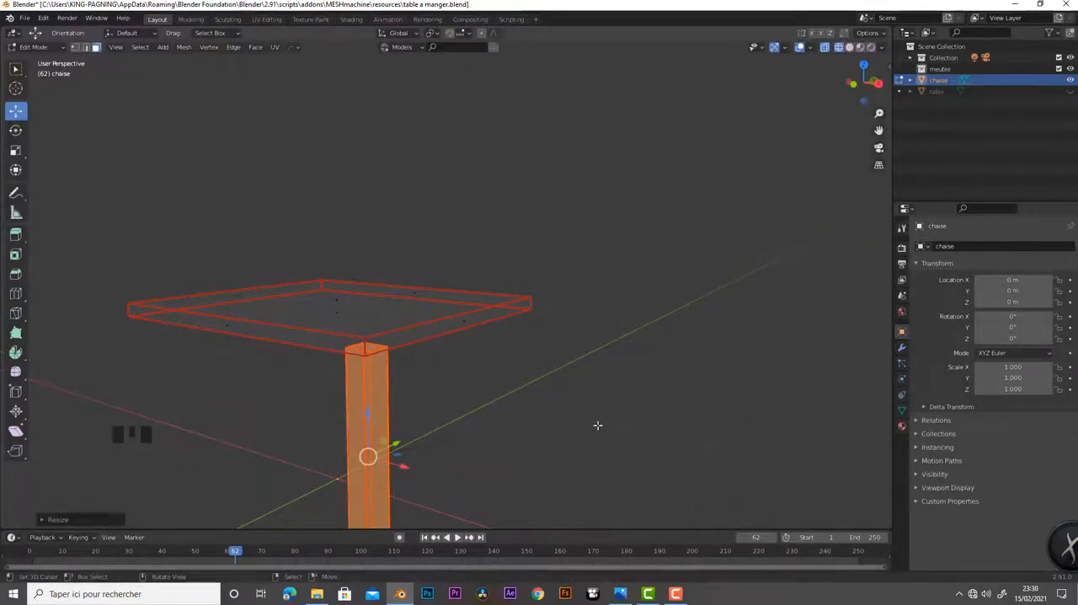
In the front view, move the seat's left side face inward along X to narrow the seat
key("KP_1")
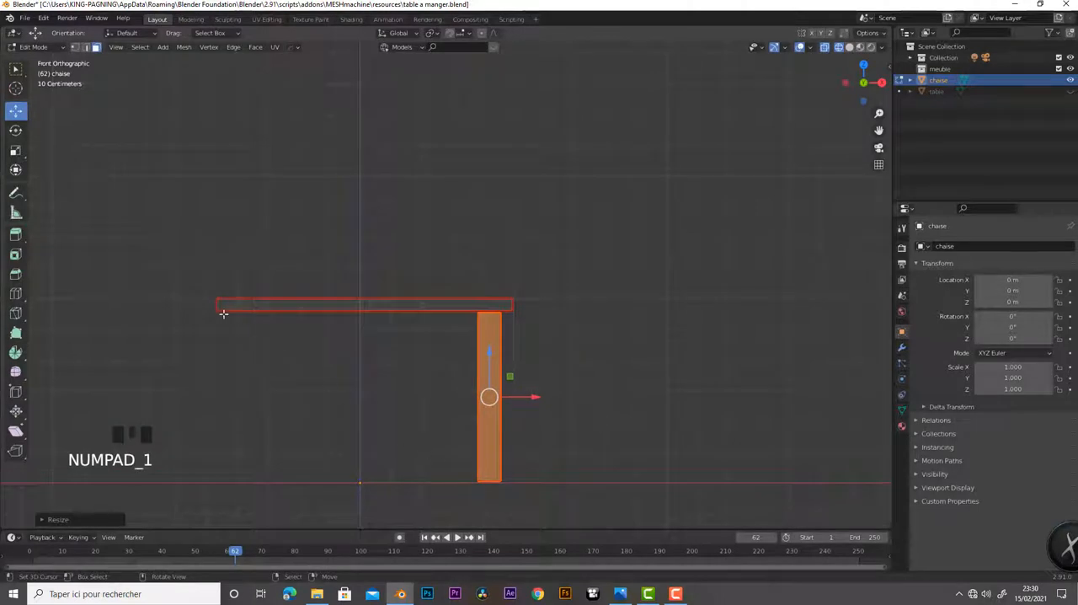
left_click_drag(203, 245, 246, 377)
left_click_drag(255, 307, 308, 301)
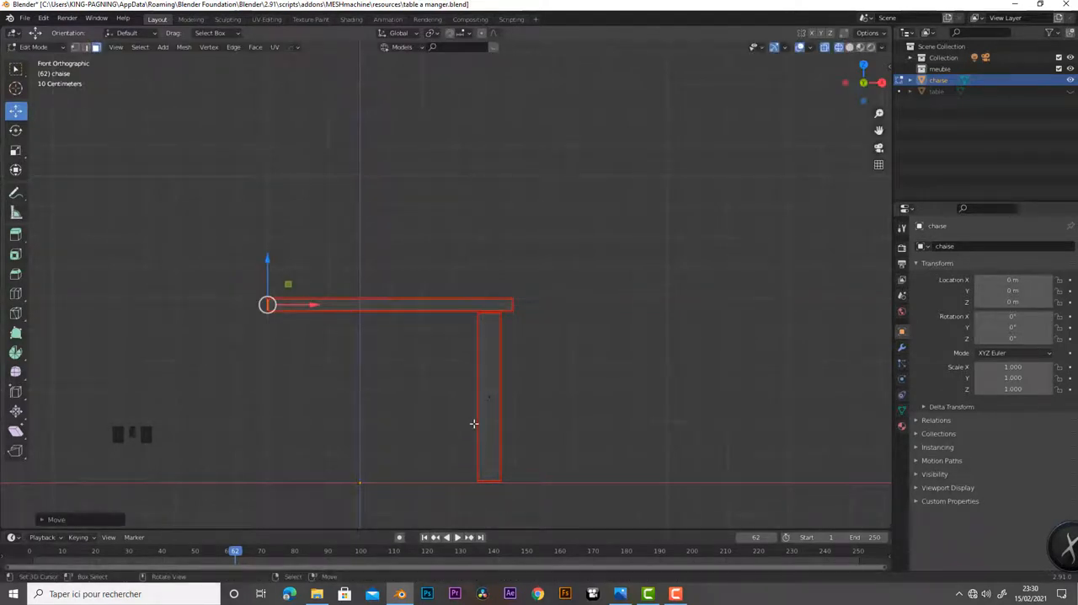
Select the whole leg and, in the top view, shift it along X closer to the seat's right edge
left_click_drag(467, 305, 529, 507)
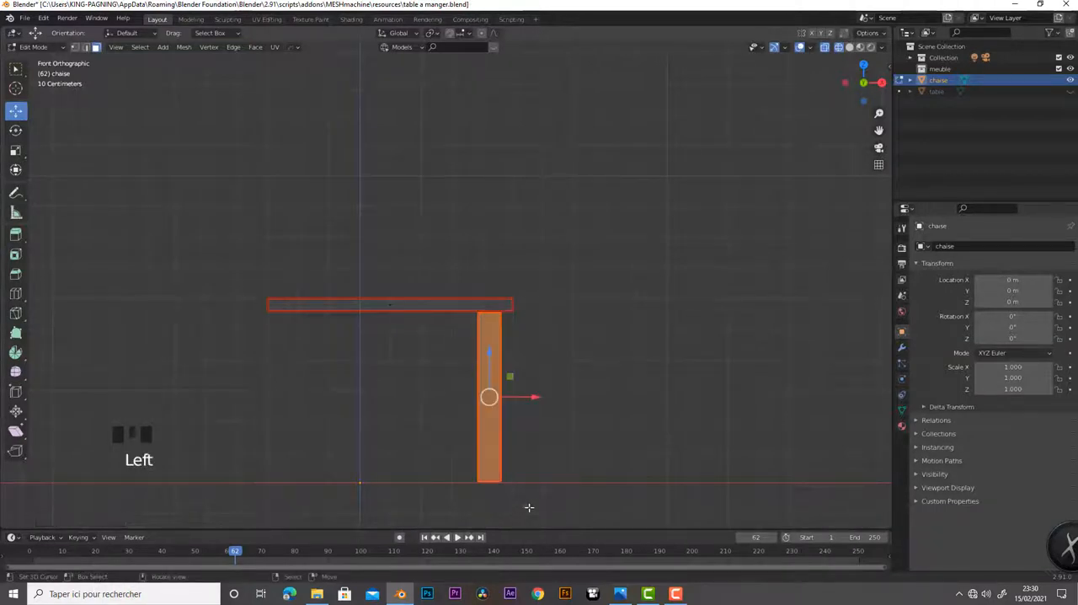
middle_click_drag(617, 449, 523, 466)
key("KP_7")
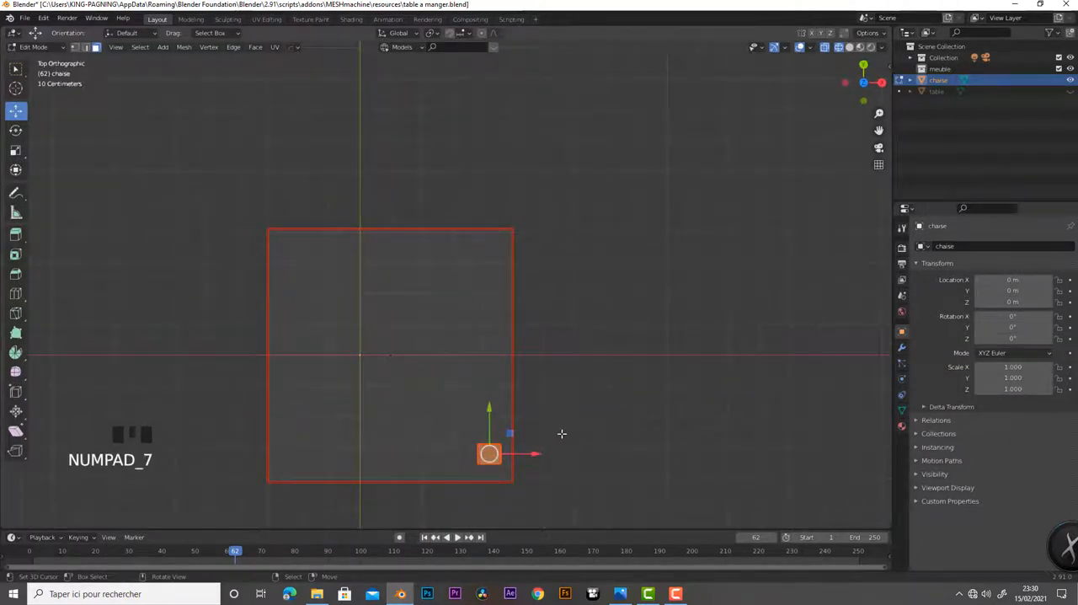
scroll(562, 434, "down", 2)
scroll(562, 434, "up", 3)
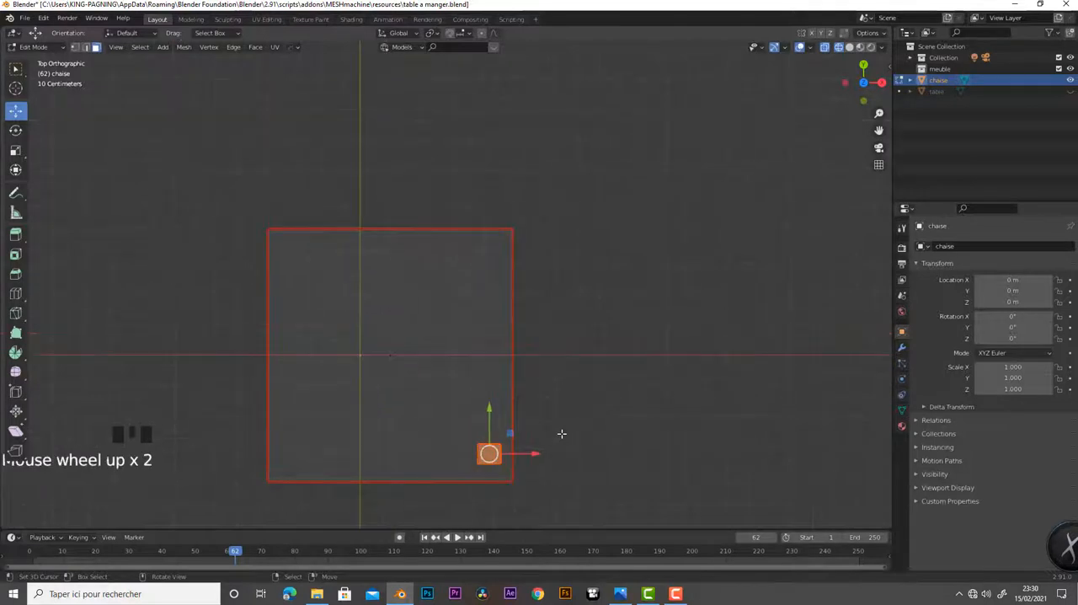
middle_click_drag(578, 436, 604, 359, "shift")
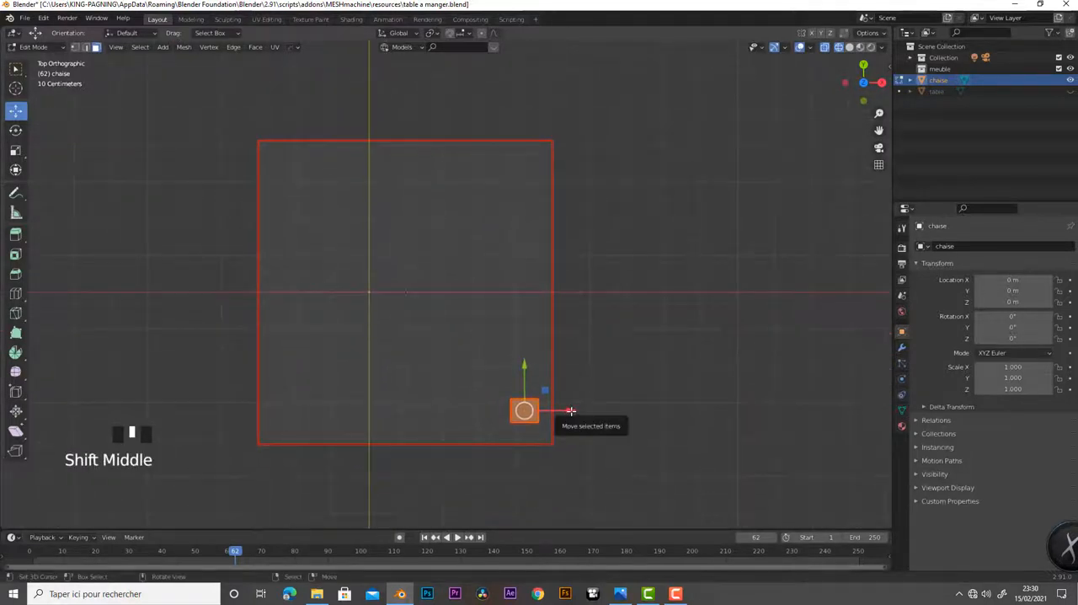
left_click_drag(570, 411, 579, 413)
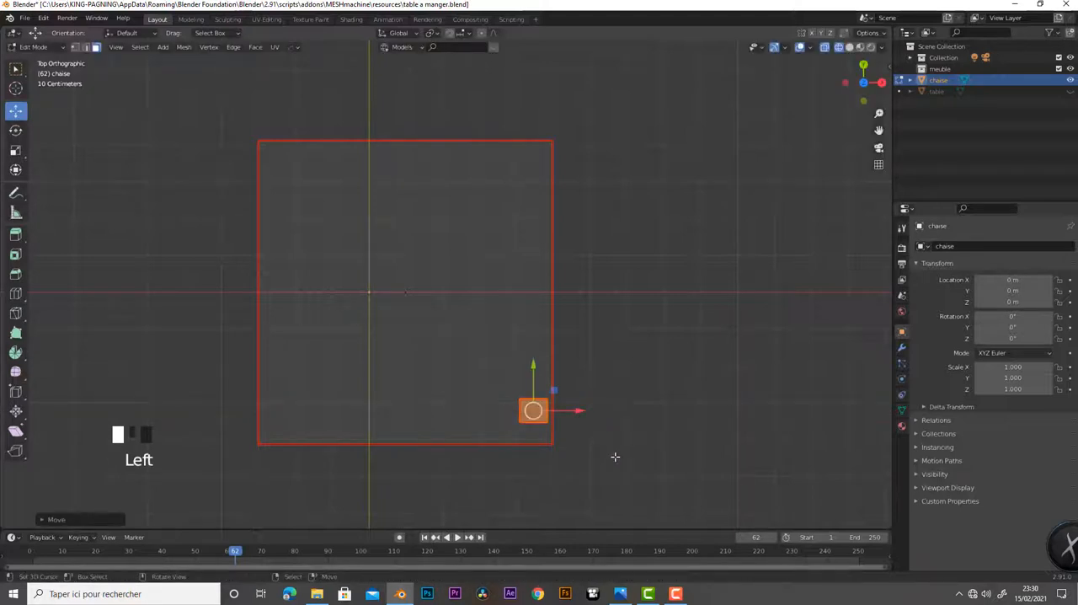
Thicken the leg in X and Y only, then nudge it along both axes to sit just inside the seat's front-right corner
key("s")
key("shift+z")
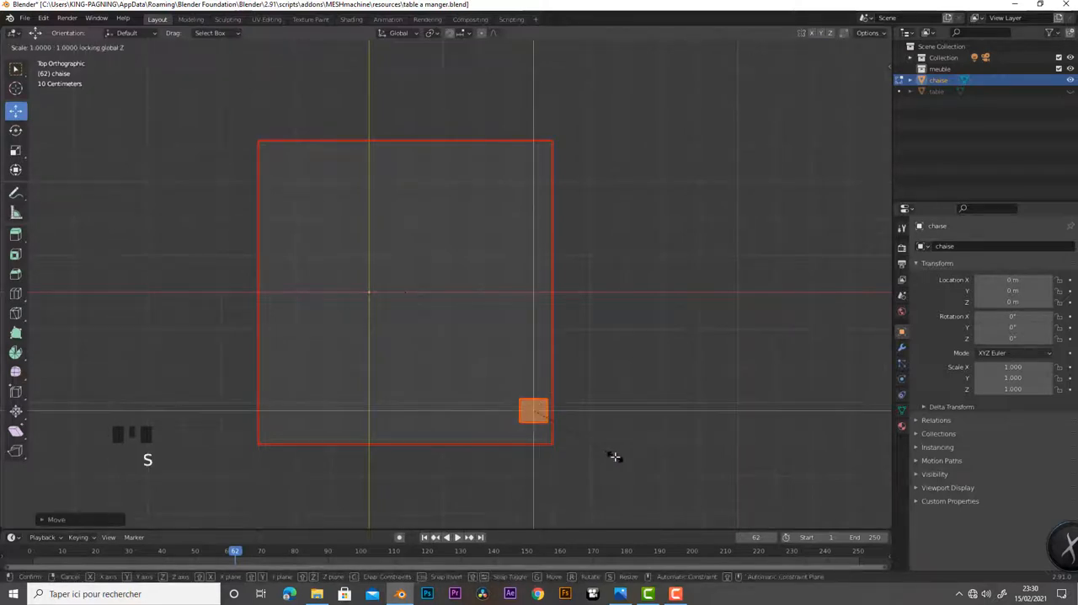
left_click(656, 475)
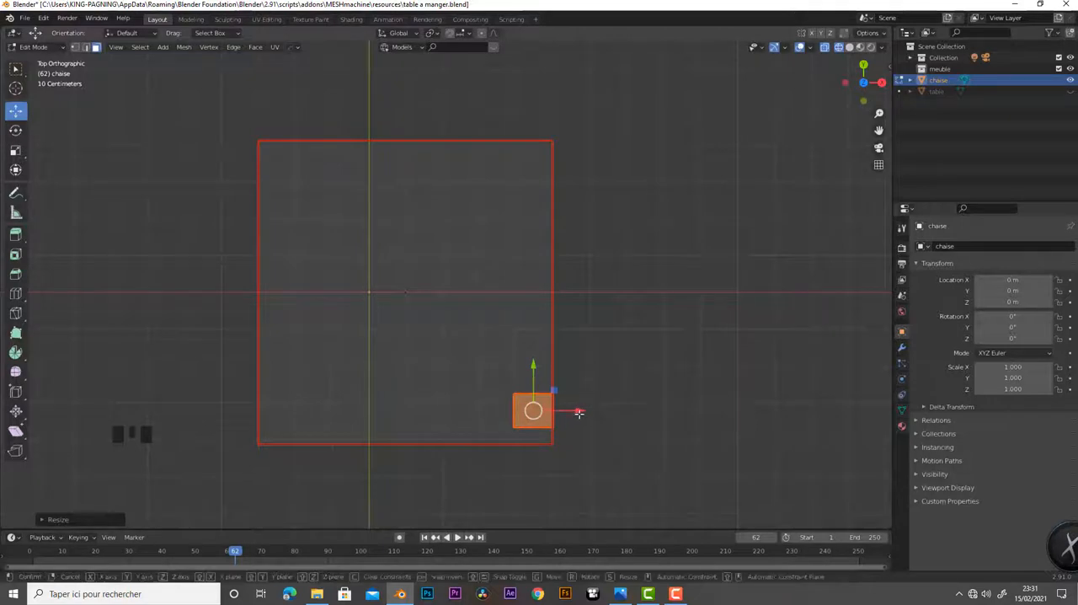
left_click_drag(579, 412, 574, 415)
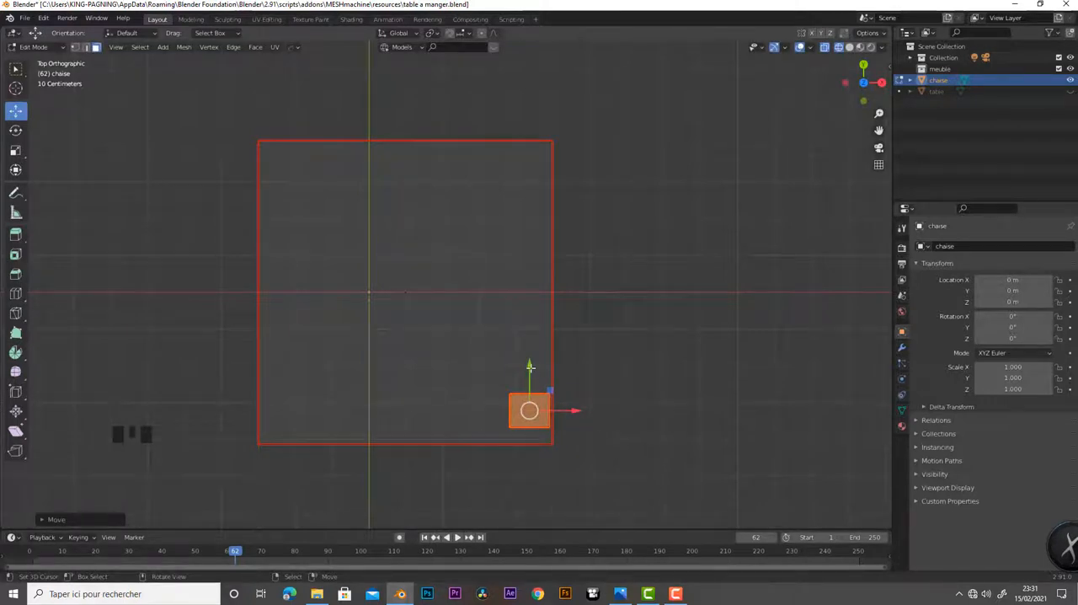
left_click_drag(529, 368, 534, 373)
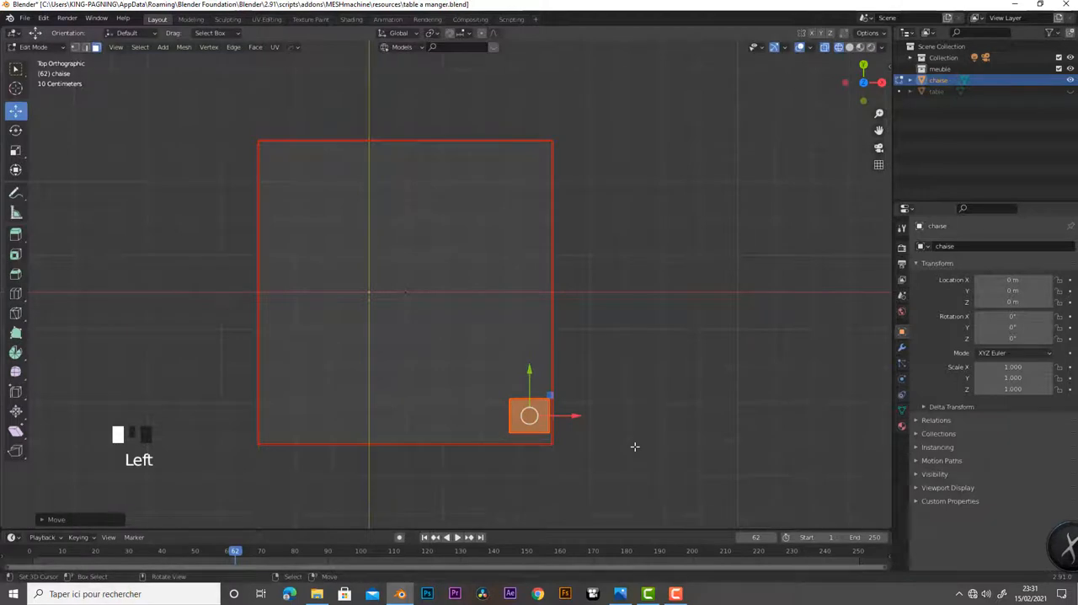
Select the leg's top face and check where it meets the underside of the seat in the front view
middle_click_drag(632, 445, 609, 404)
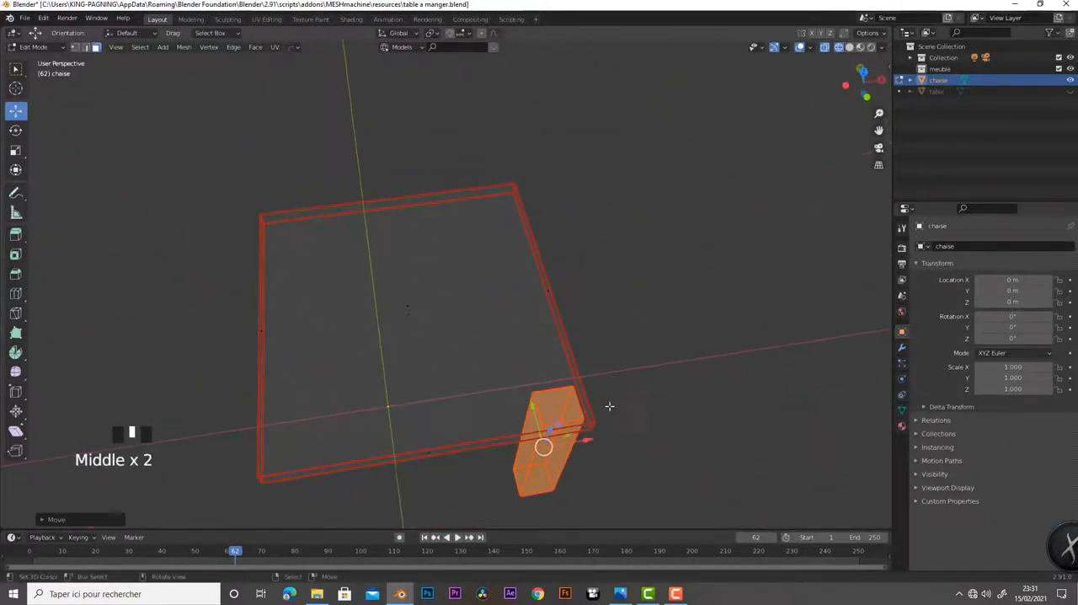
right_click(557, 408)
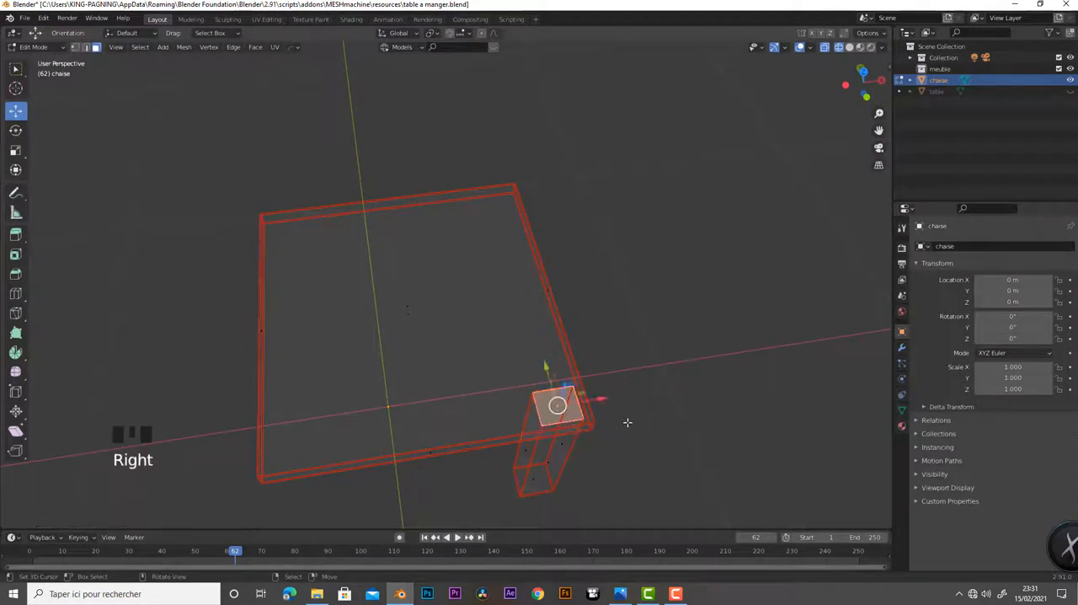
middle_click_drag(668, 392, 657, 292)
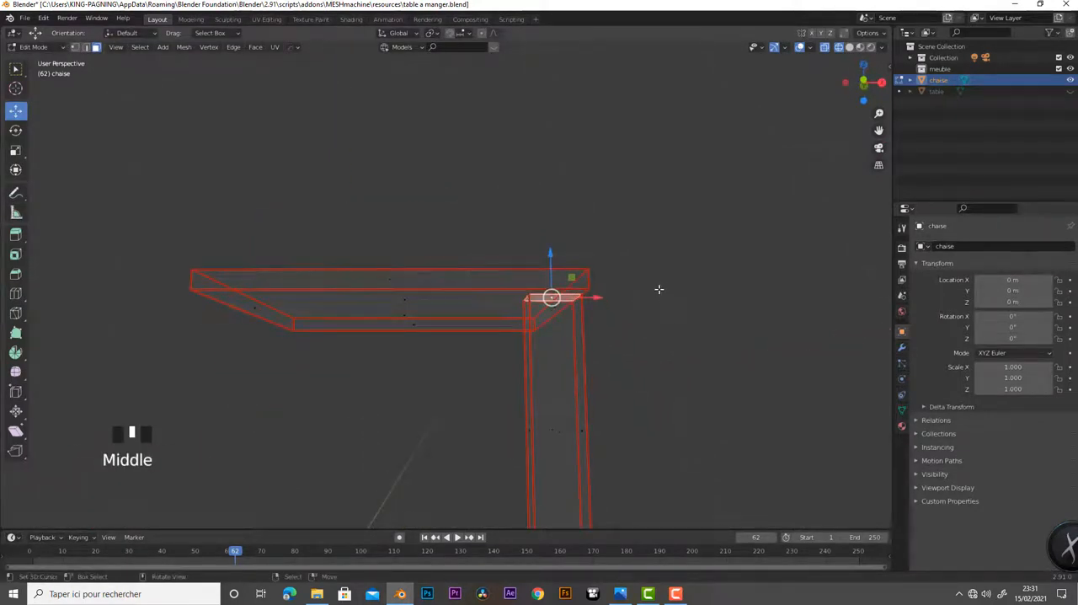
key("KP_1")
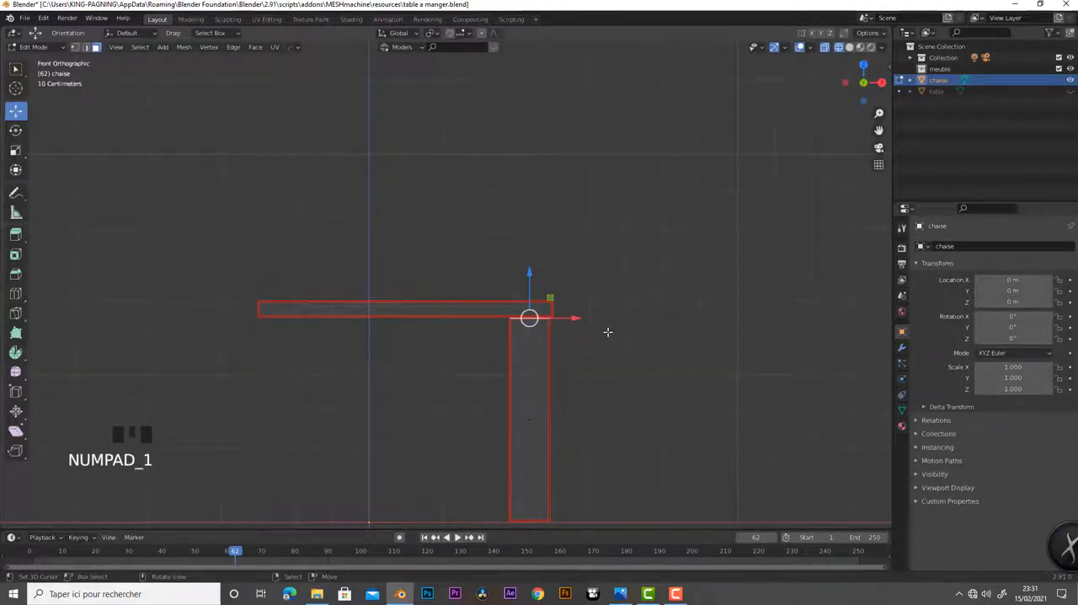
scroll(755, 409, "up", 1)
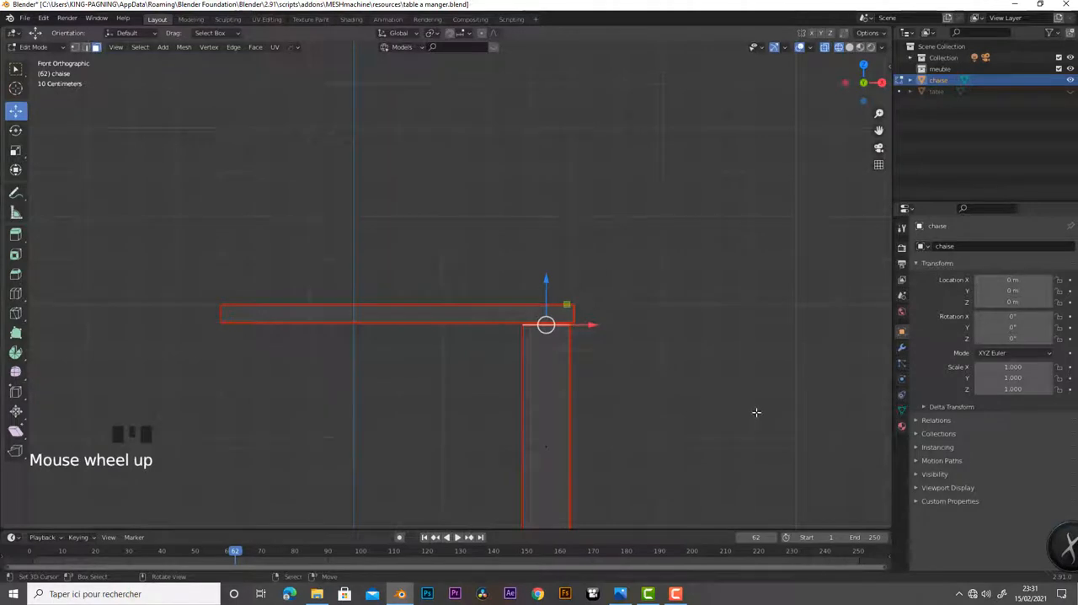
Examine the seat and the corner leg in perspective wireframe from several angles
middle_click_drag(710, 418, 626, 448, "shift")
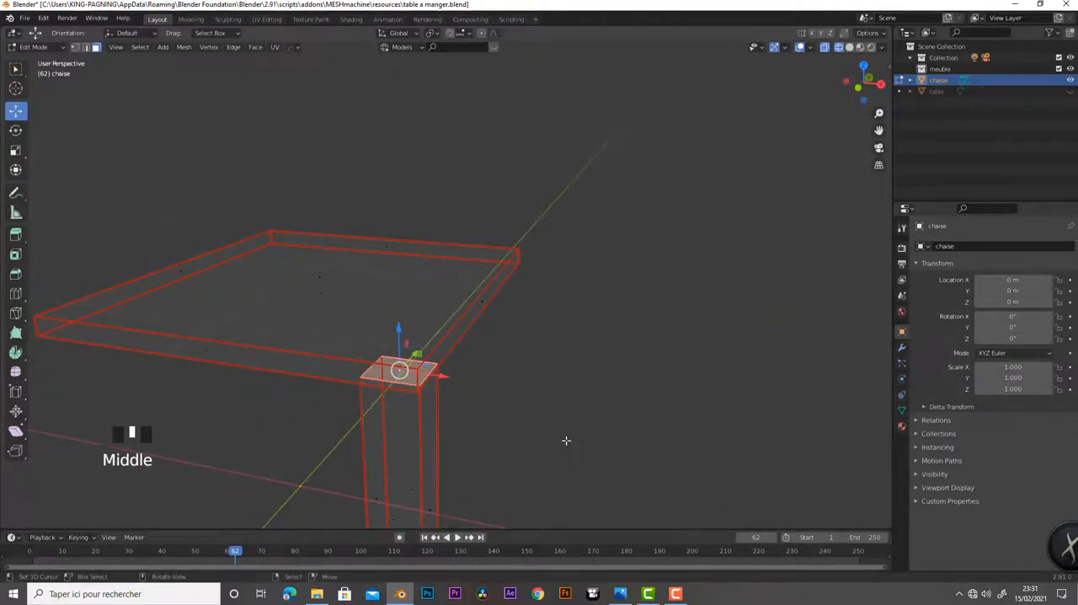
scroll(588, 441, "down", 2)
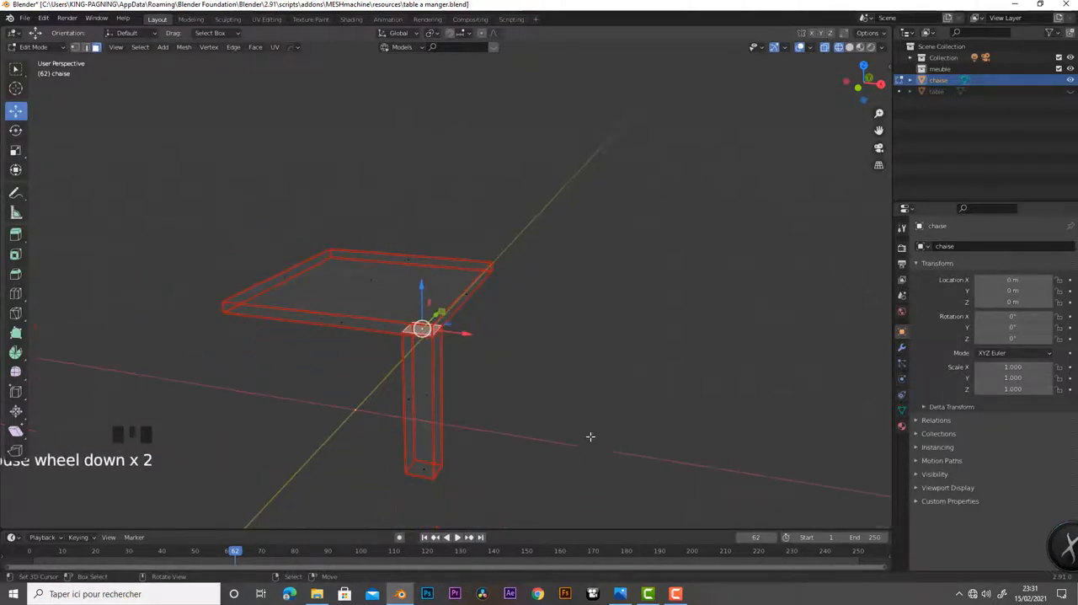
mouse_move(503, 450)
middle_mouse_down()
mouse_move(539, 448)
mouse_move(530, 421)
mouse_move(503, 433)
mouse_move(518, 456)
middle_mouse_up()
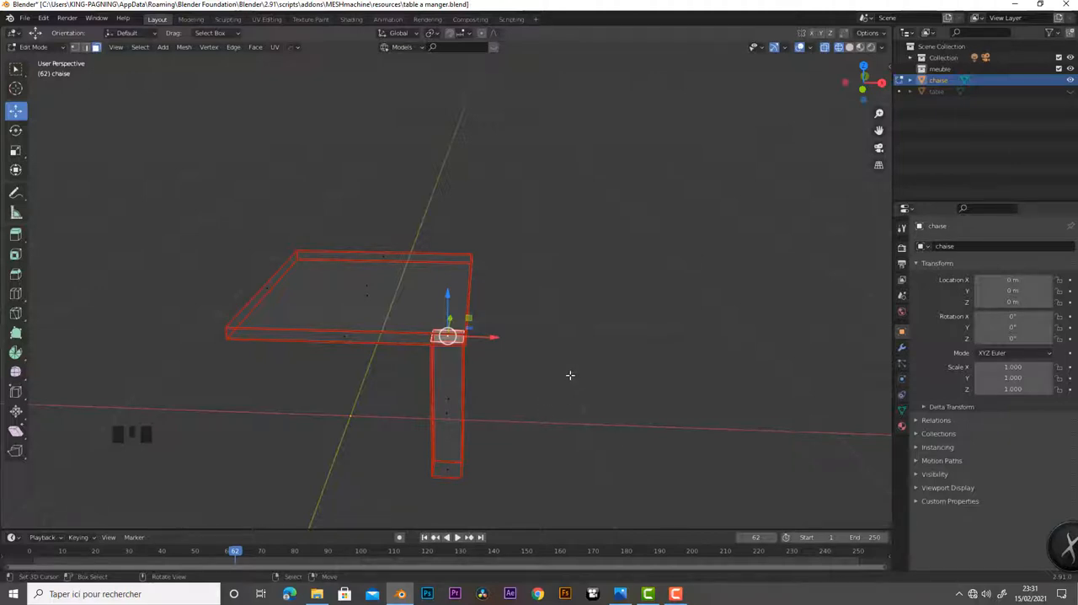
scroll(571, 375, "down", 4)
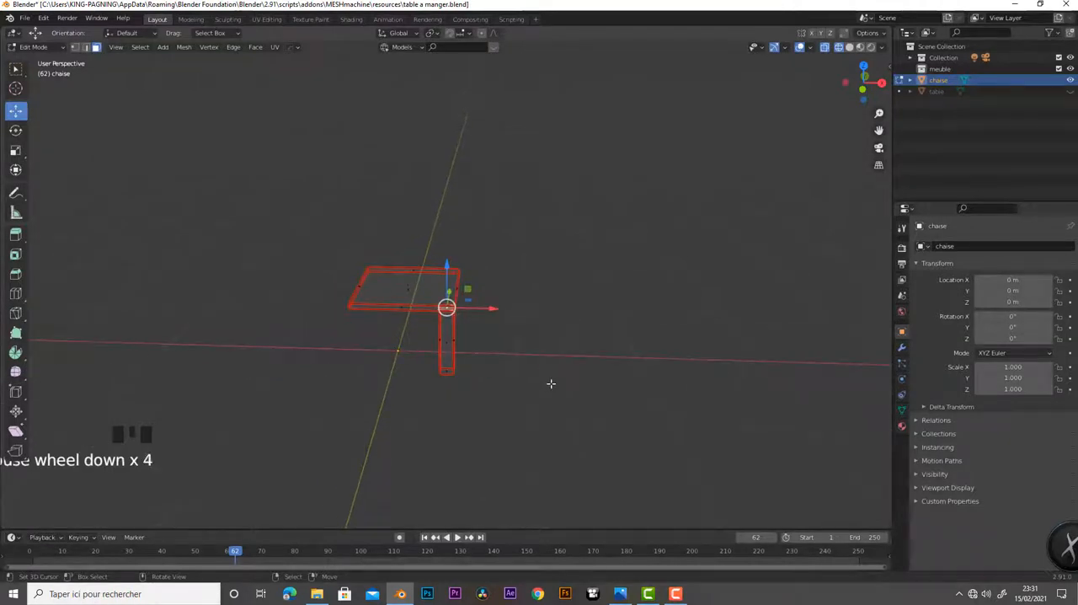
mouse_move(552, 380)
middle_mouse_down()
mouse_move(532, 365)
mouse_move(544, 357)
mouse_move(425, 354)
mouse_move(537, 368)
middle_mouse_up()
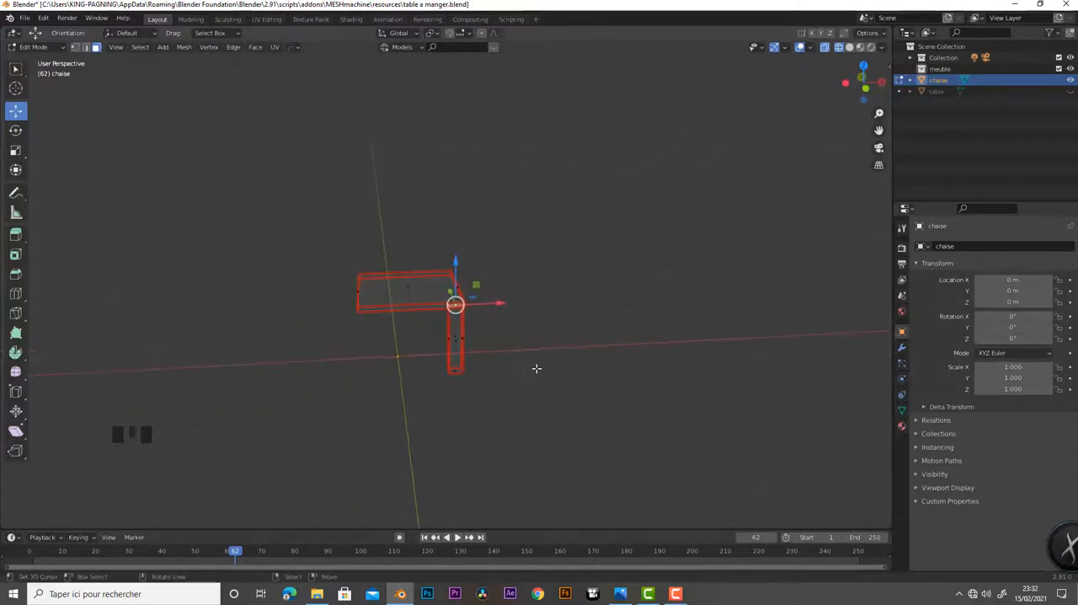
scroll(511, 366, "up", 6)
scroll(573, 404, "down", 3)
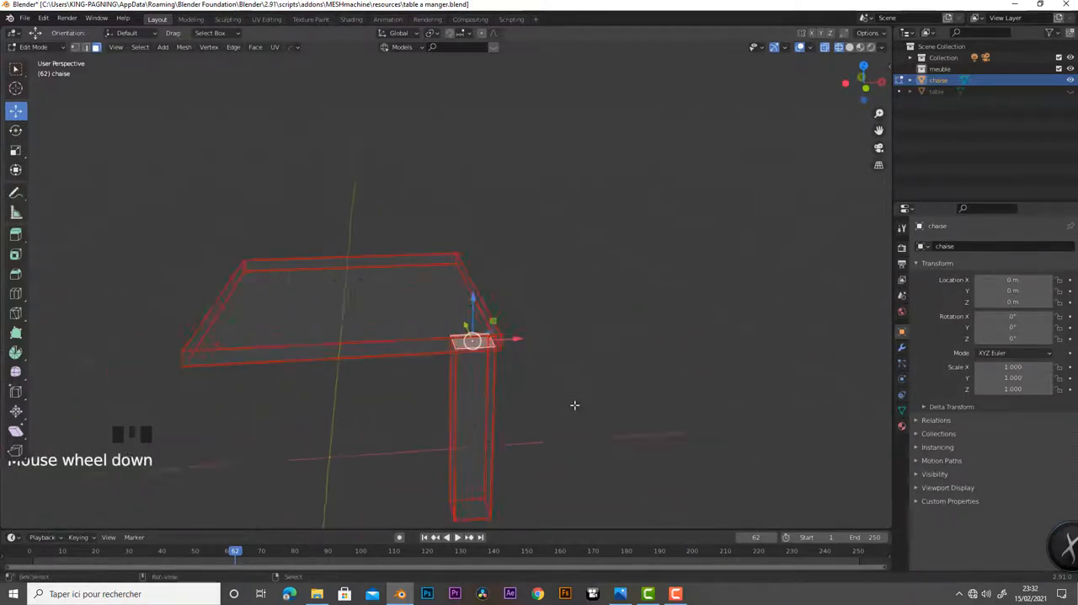
middle_click_drag(573, 404, 520, 361, "shift")
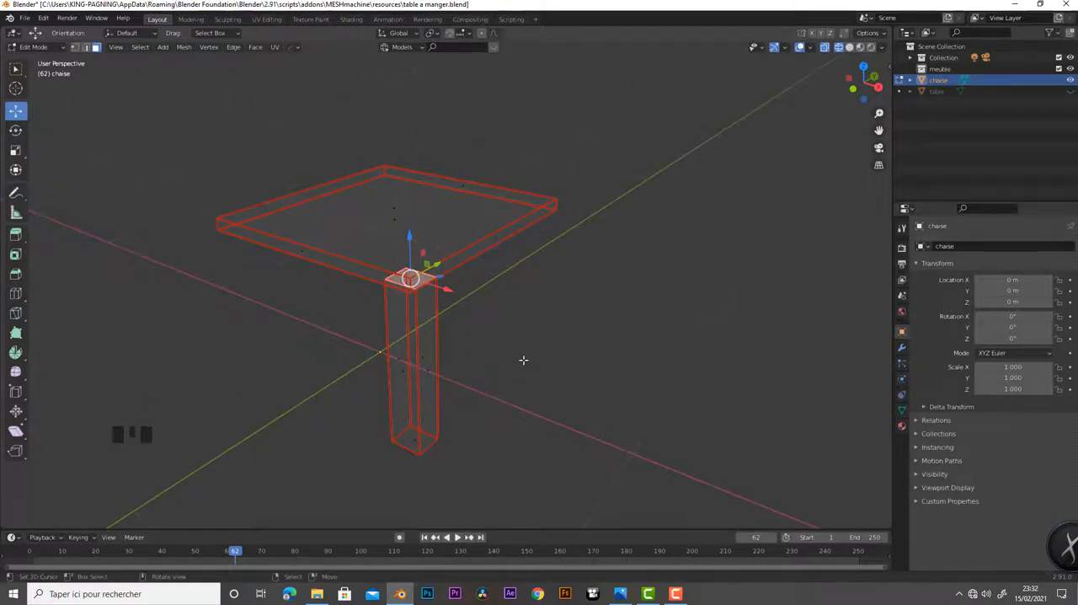
Select the leg's outer side face and move it along X beyond the seat's right edge to widen the leg
key("KP_1")
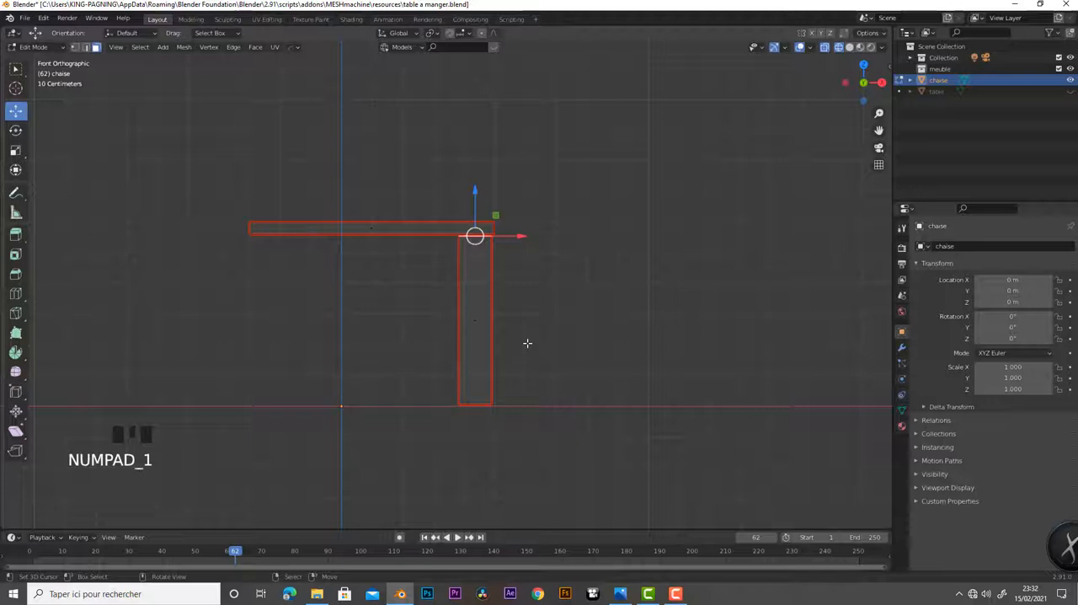
middle_click_drag(513, 334, 443, 328)
right_click(430, 324)
left_click_drag(462, 335, 491, 335)
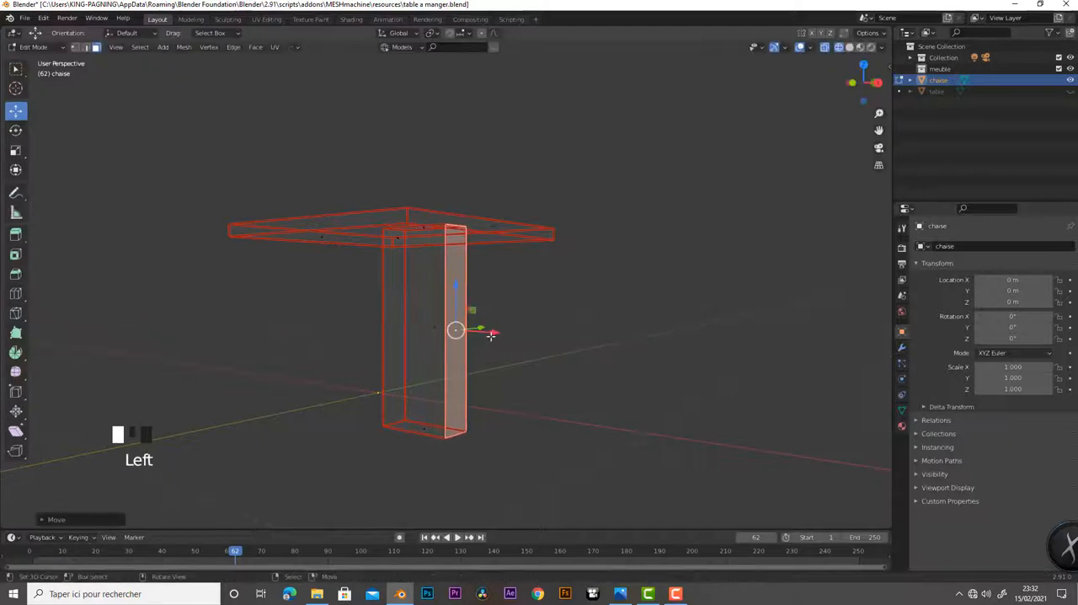
middle_click_drag(420, 407, 501, 320)
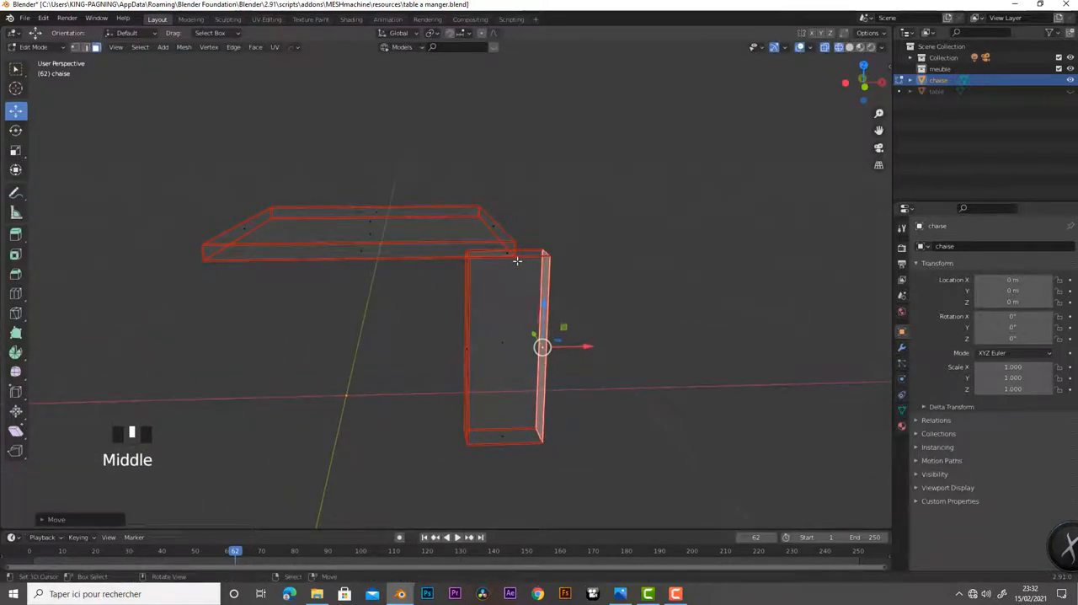
Add a lengthwise loop cut down the widened leg and slide it to line up with the seat's right edge
key("ctrl")
key("ctrl+r")
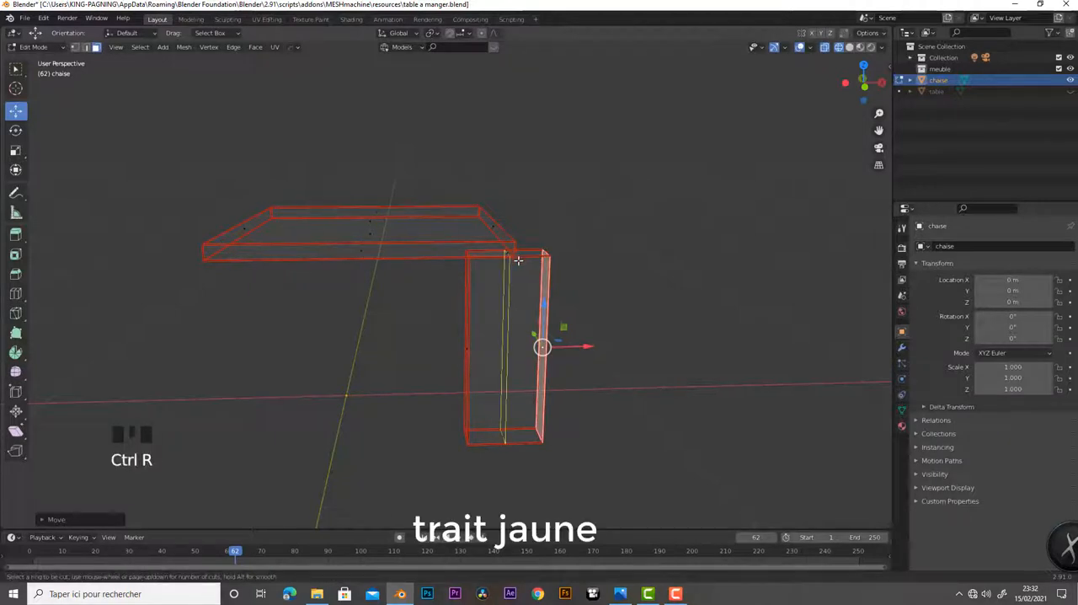
left_click(517, 260)
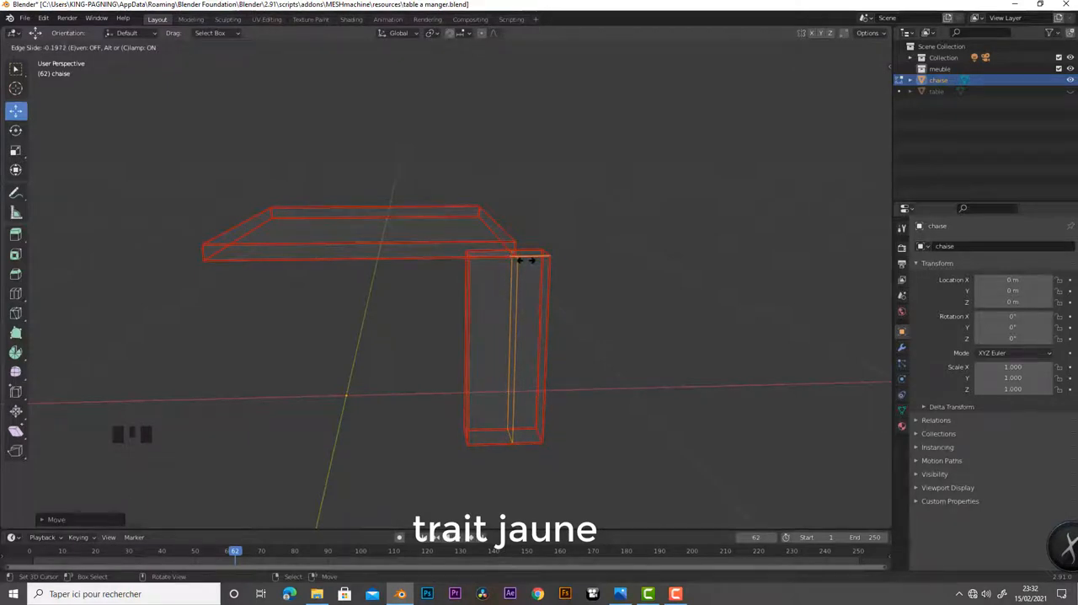
left_click(526, 263)
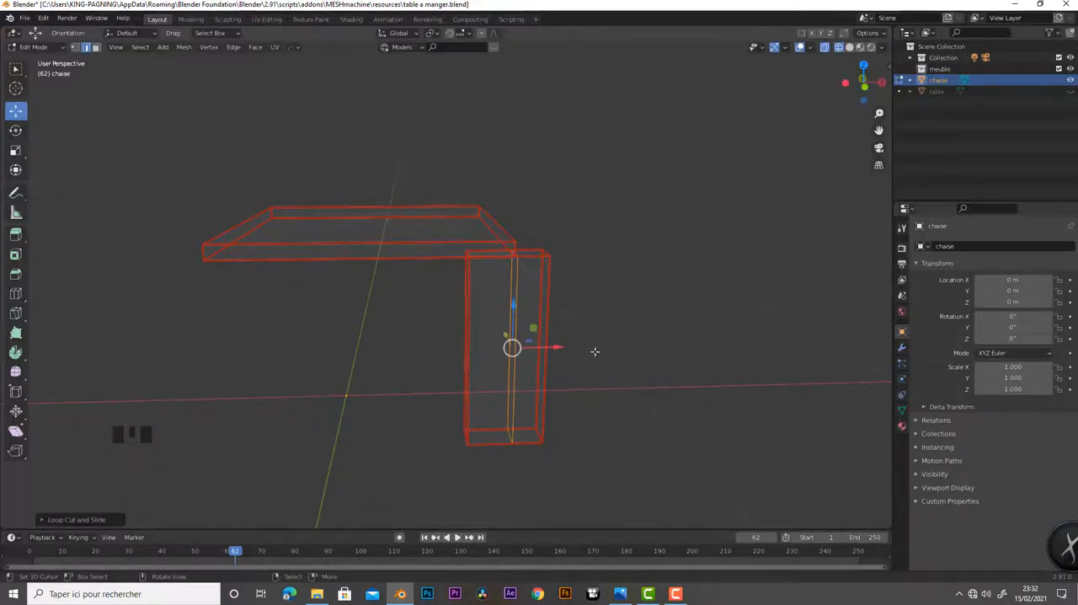
Select the faces of the leg's outer part and shift them along X in top view until the cut meets the seat's edge
middle_click_drag(588, 353, 575, 409)
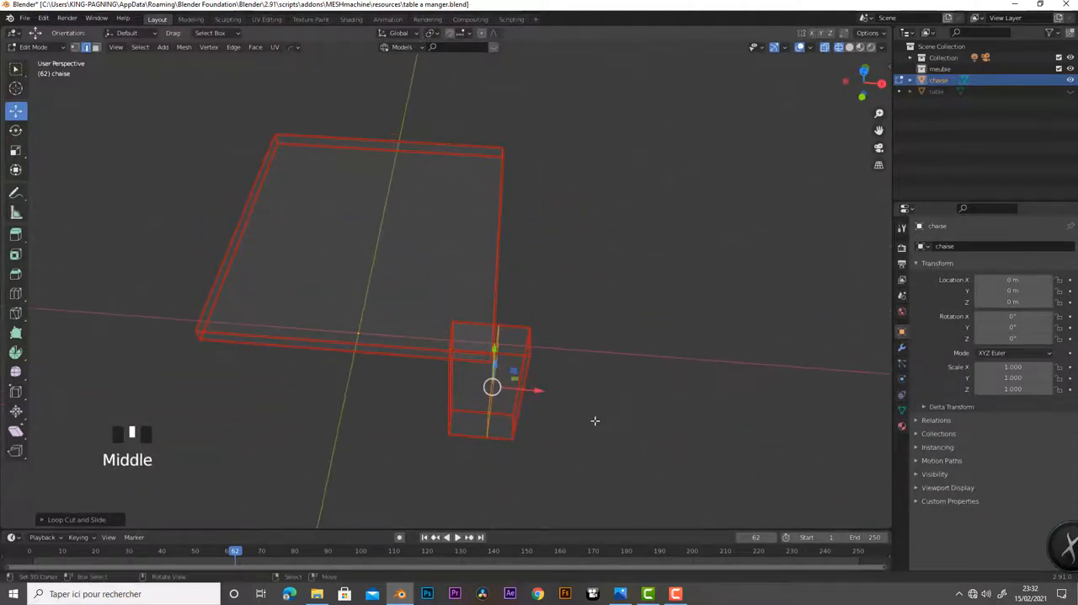
scroll(616, 401, "up", 3)
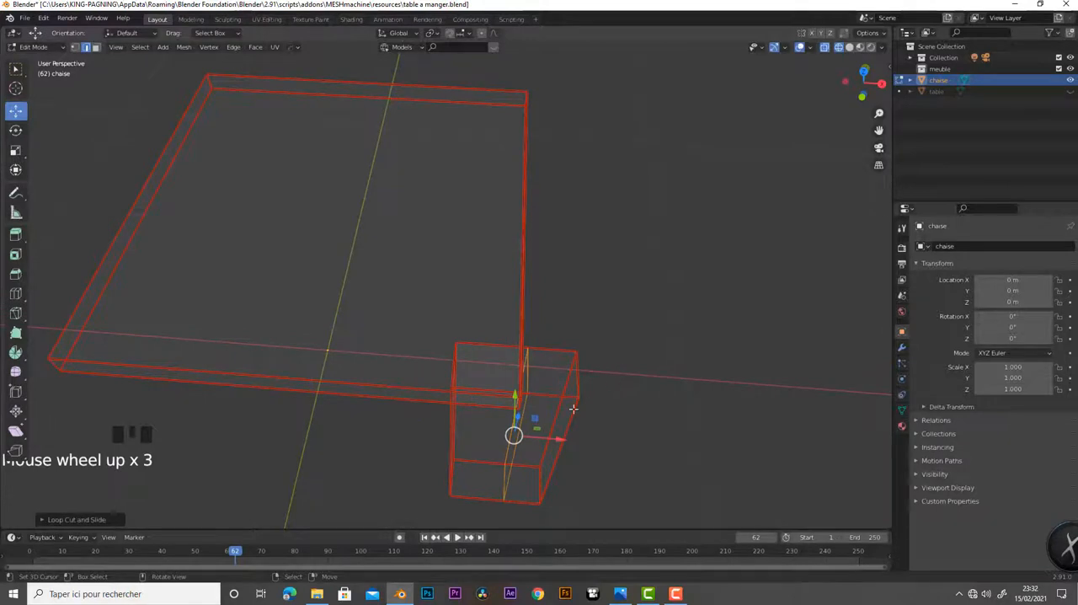
right_click(550, 380)
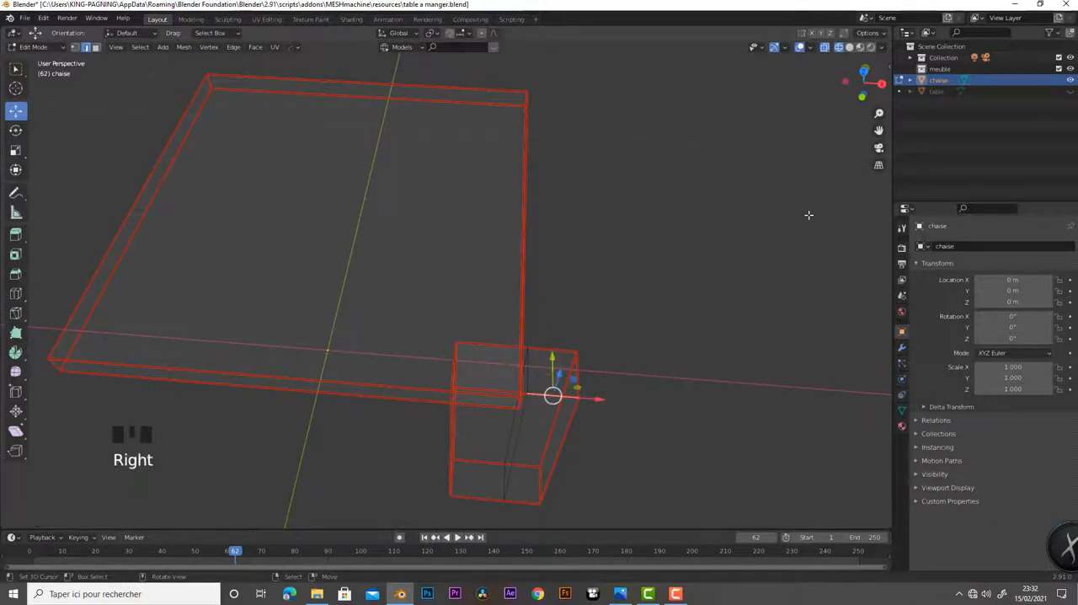
key("3")
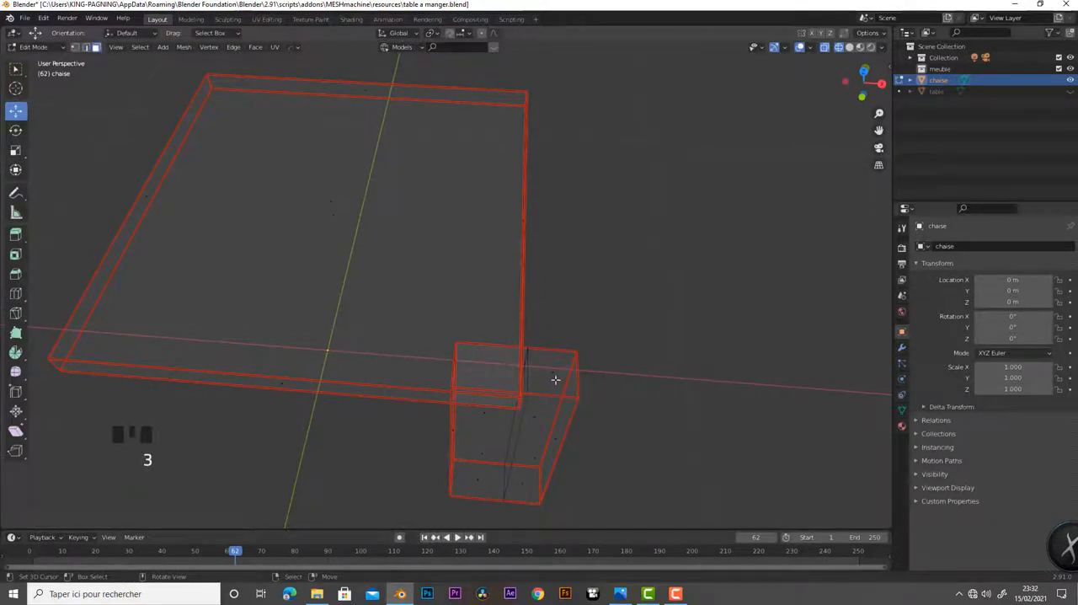
right_click(553, 373)
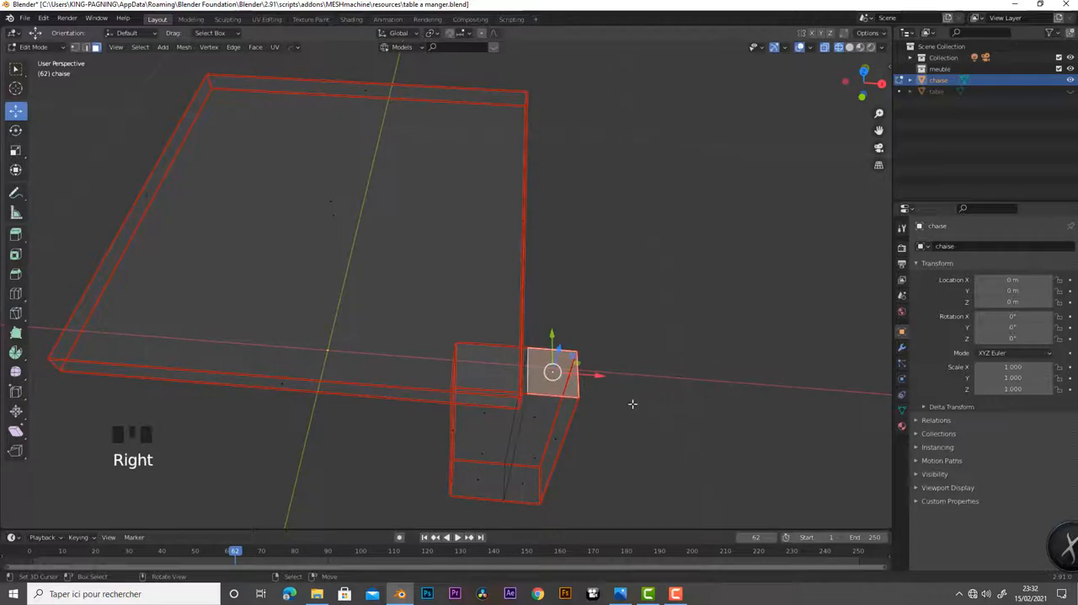
right_click(552, 398, "alt")
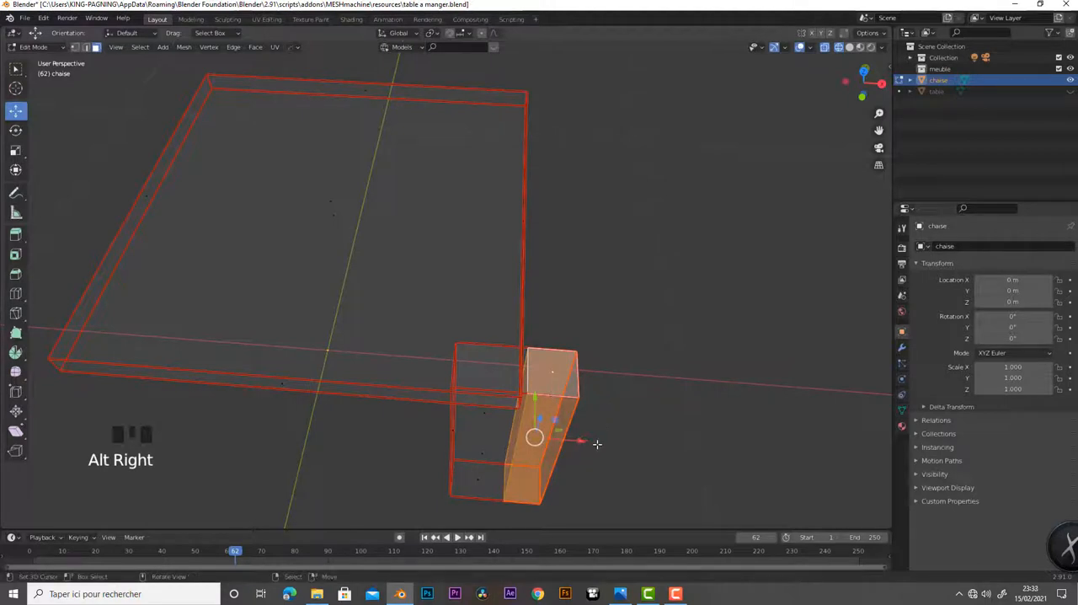
key("KP_7")
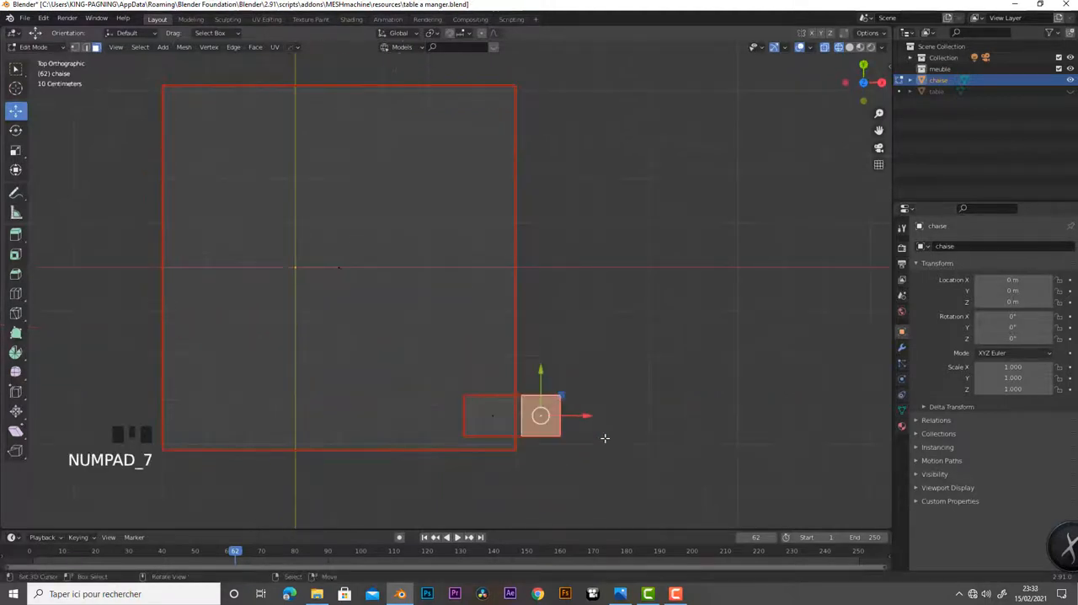
left_click_drag(586, 419, 580, 421)
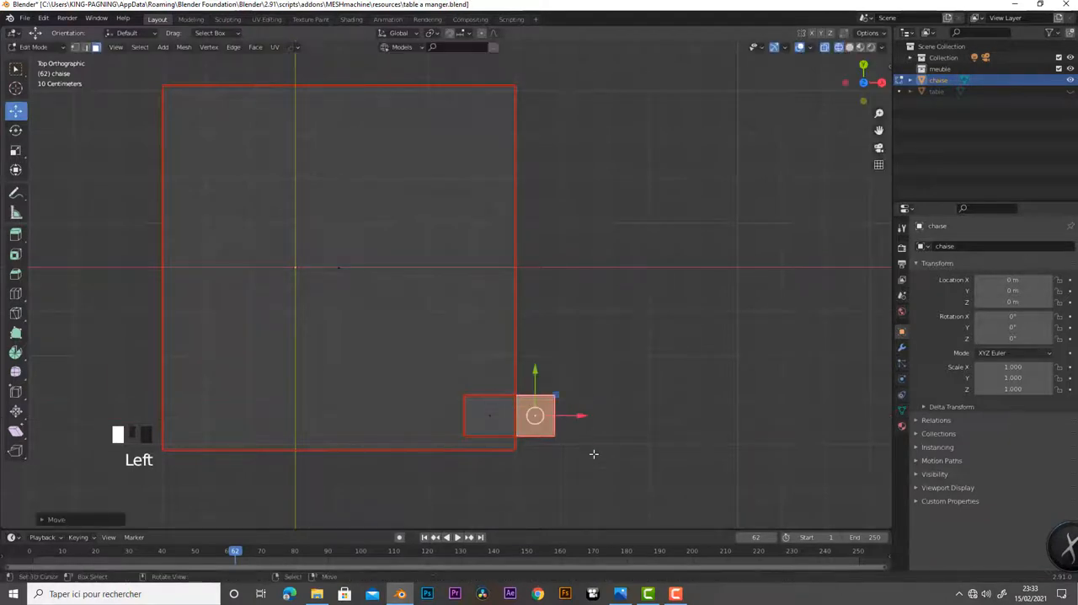
Select the leg's inner side face under the seat and move it outward along X to narrow the inner part
middle_click_drag(595, 450, 621, 338)
right_click(569, 325)
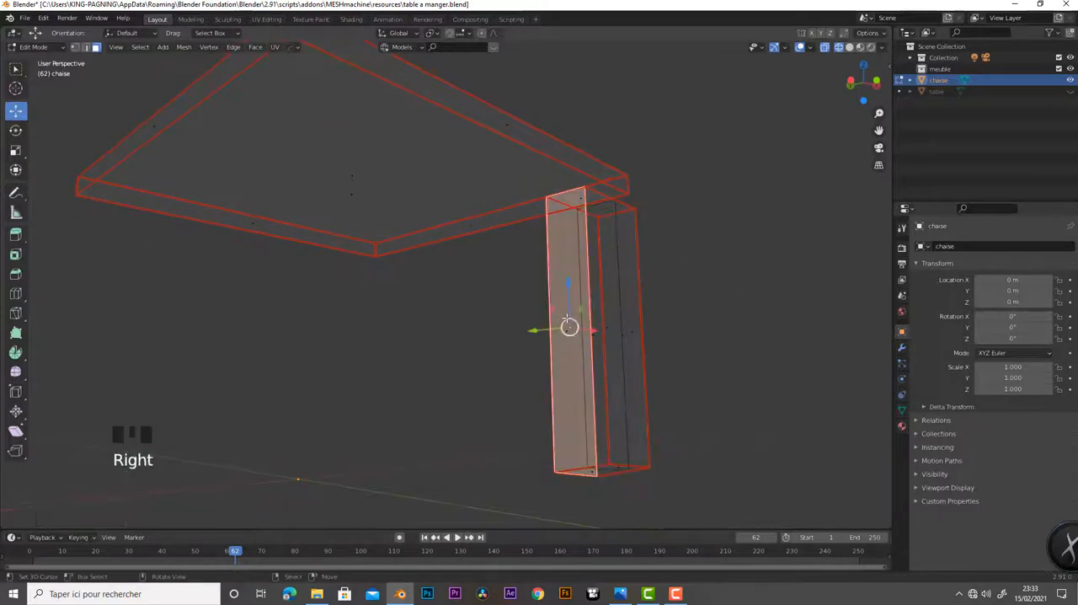
middle_click_drag(574, 374, 485, 399)
left_click_drag(487, 399, 509, 393)
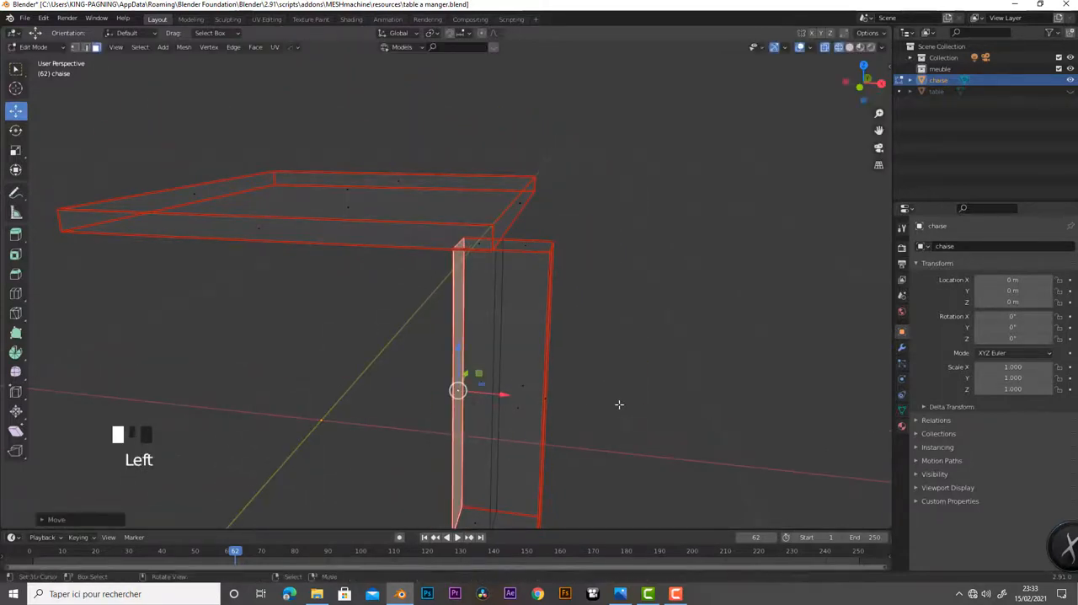
Select the leg's outer side face and move it slightly inward along X to narrow the outer part
middle_click_drag(621, 405, 461, 408)
right_click(446, 364)
right_click(459, 395)
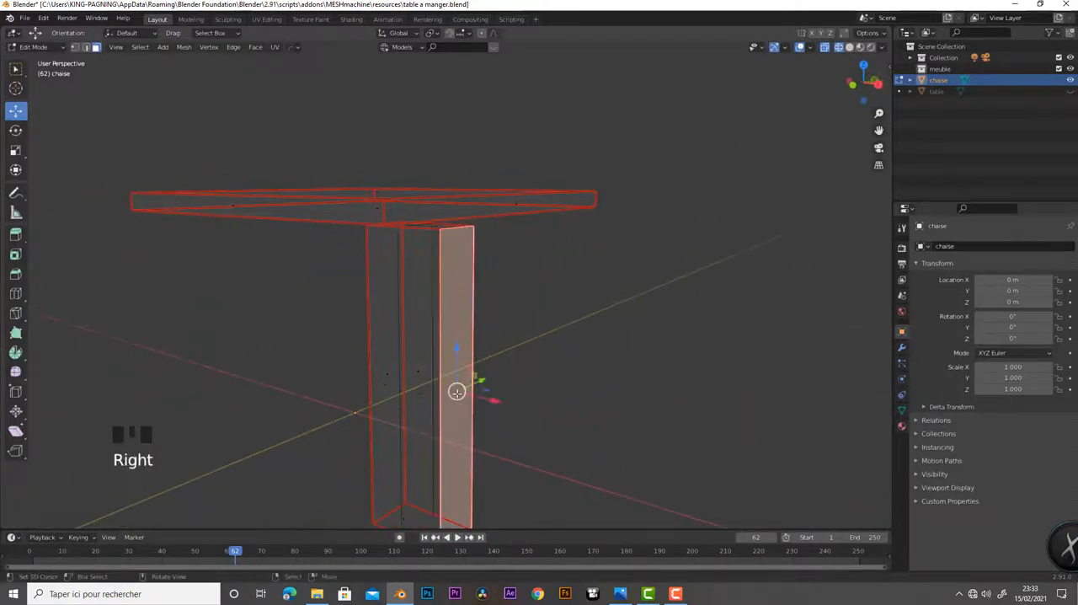
mouse_move(501, 400)
left_mouse_down()
mouse_move(484, 397)
mouse_move(493, 404)
left_mouse_up()
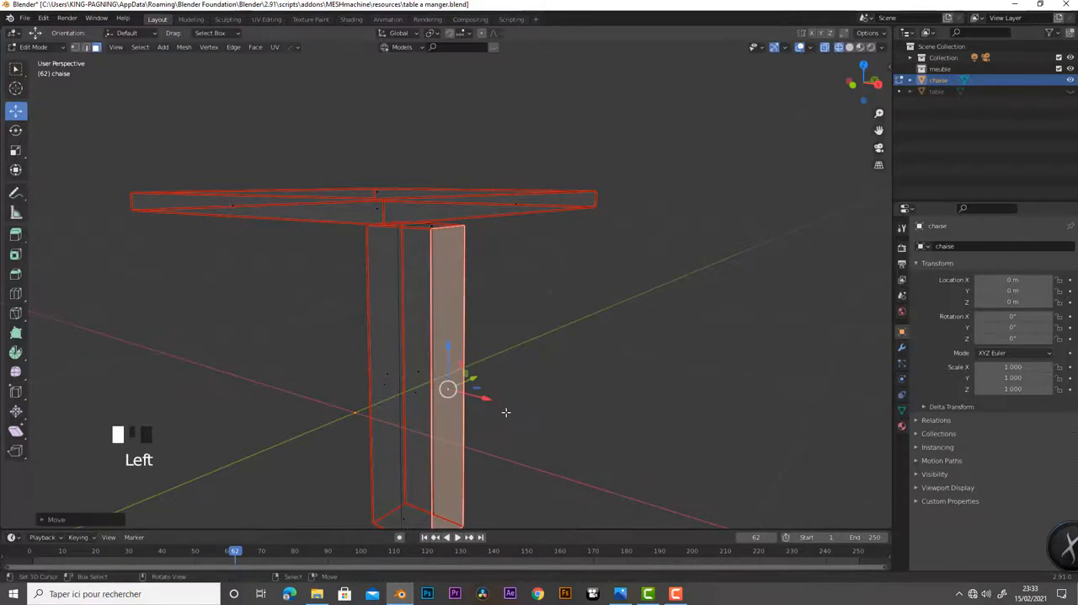
Select the top face of the leg's outer part and, in front view, extrude it straight up past the seat's top surface
middle_click_drag(503, 412, 592, 462)
scroll(576, 416, "down", 4)
scroll(586, 413, "up", 2)
scroll(587, 413, "up", 3)
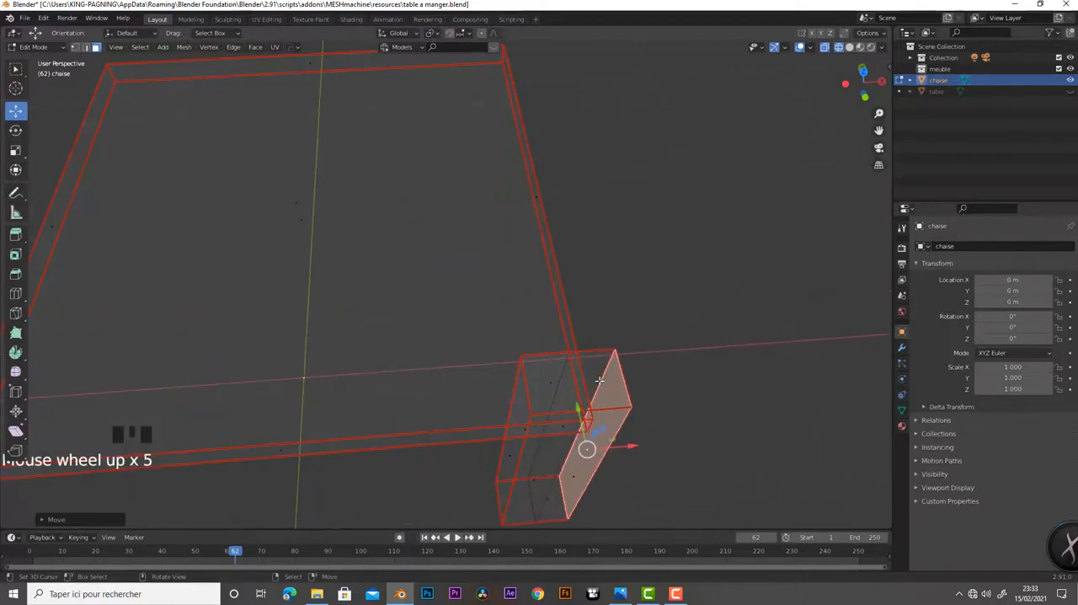
right_click(632, 412)
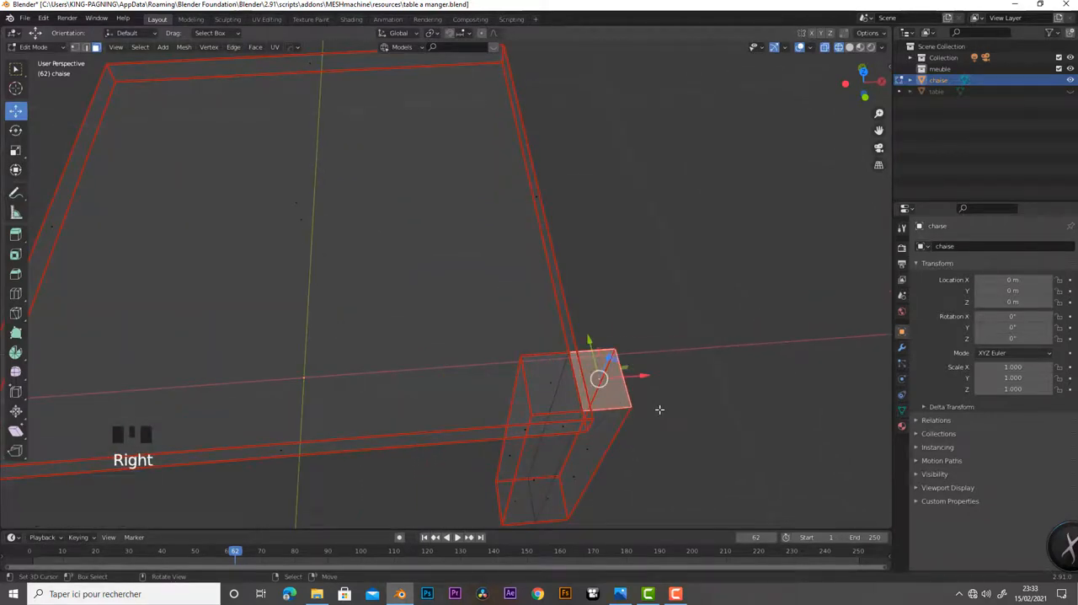
key("KP_7")
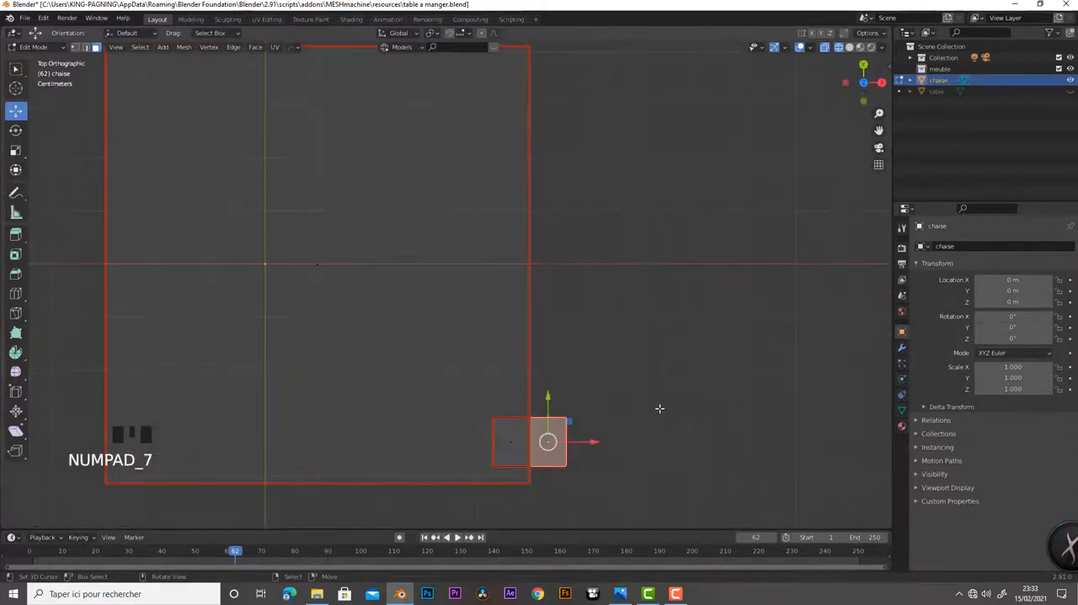
key("KP_1")
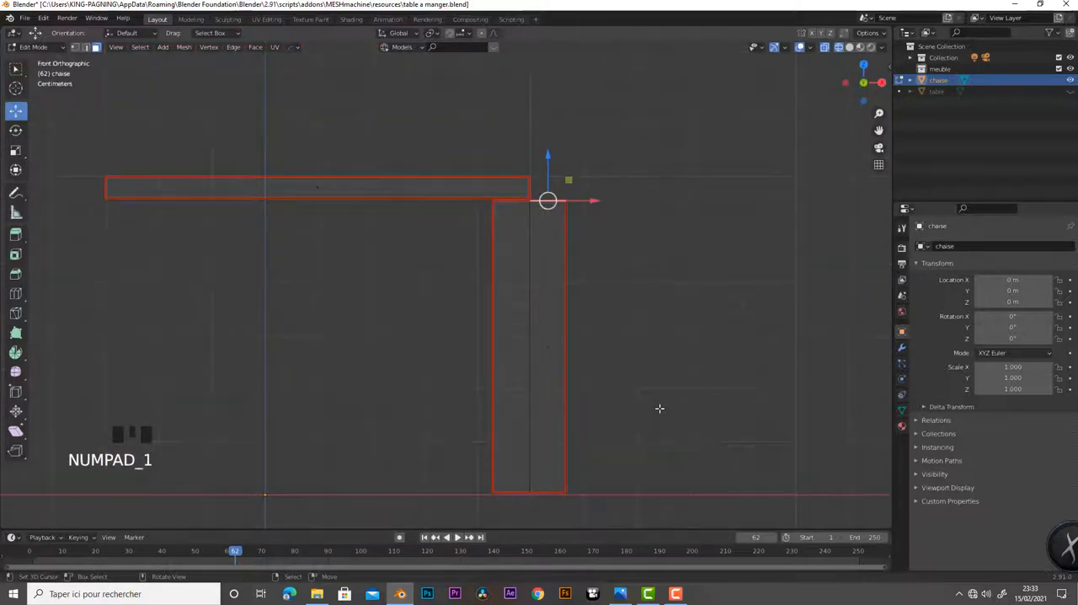
scroll(660, 408, "down", 1)
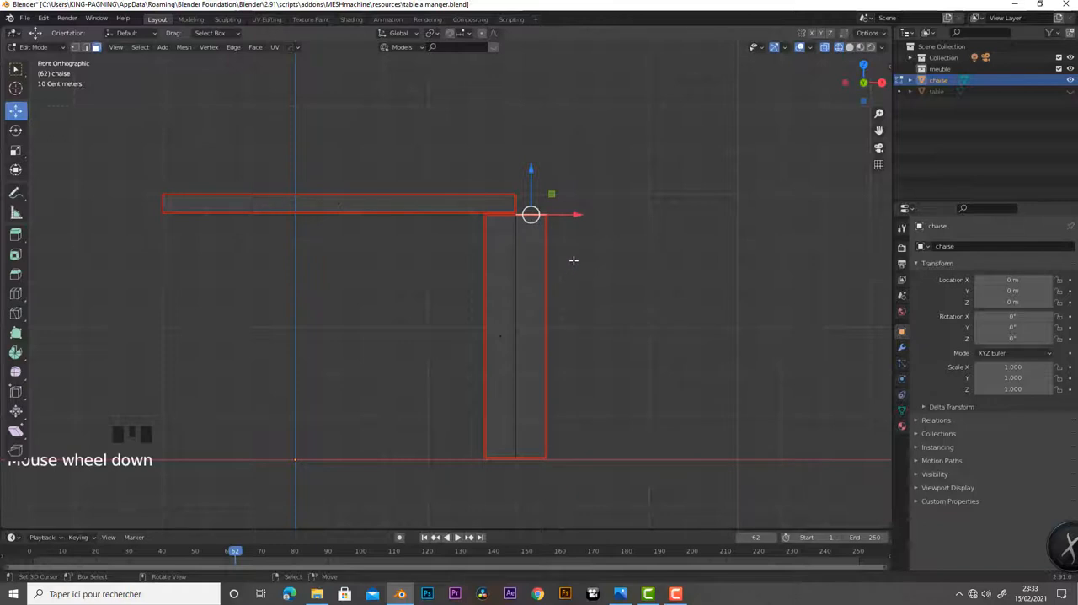
key("e")
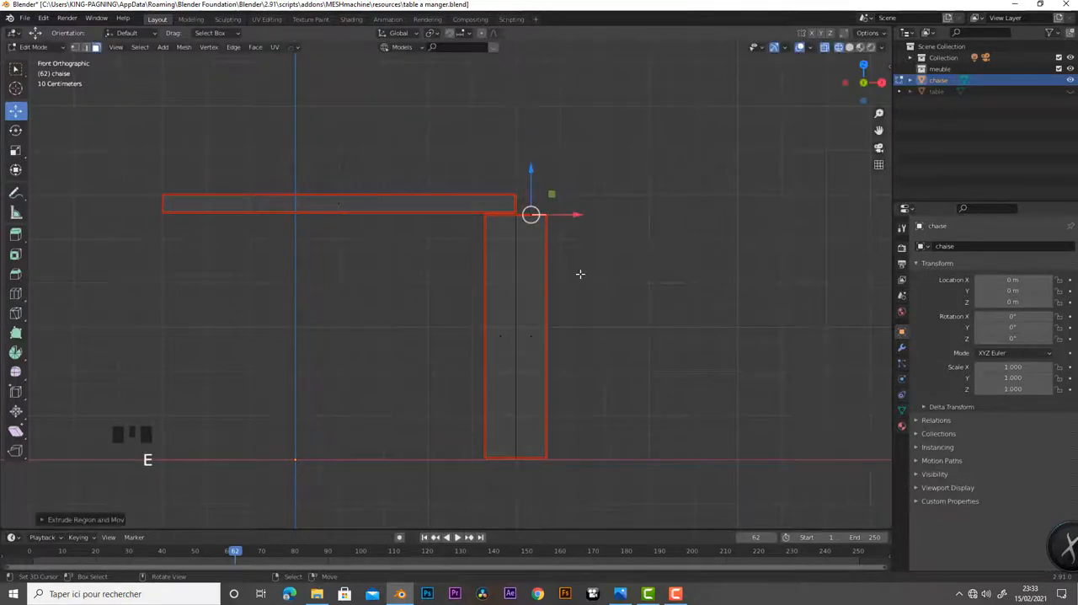
left_click_drag(532, 171, 540, 117)
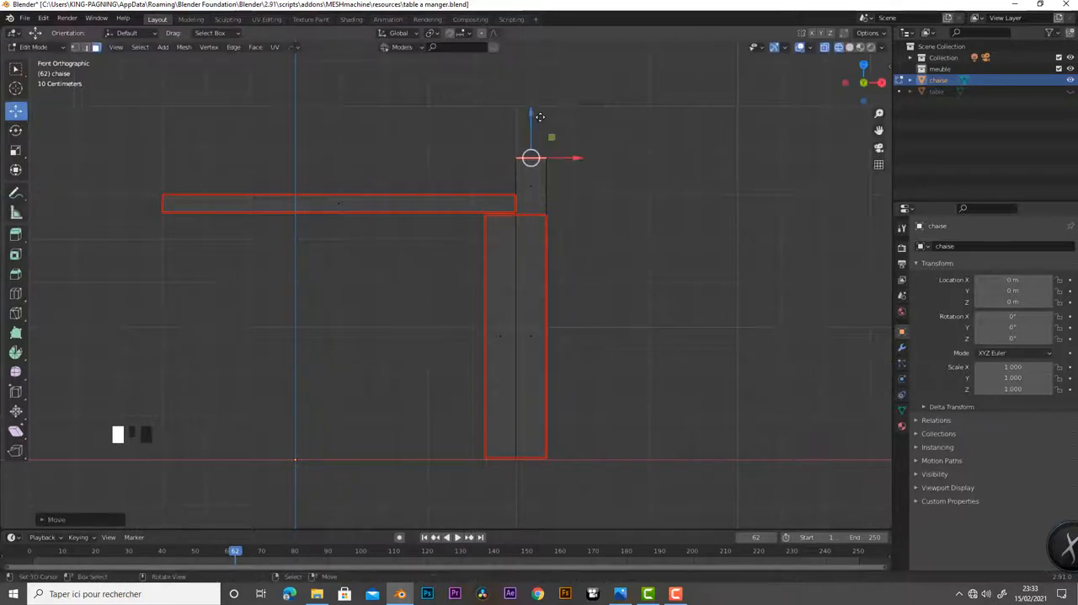
Tilt the raised face slightly outward about Y and extrude it about 0.4 m along its normal as a leaning backrest post
middle_click_drag(705, 368, 653, 489, "shift")
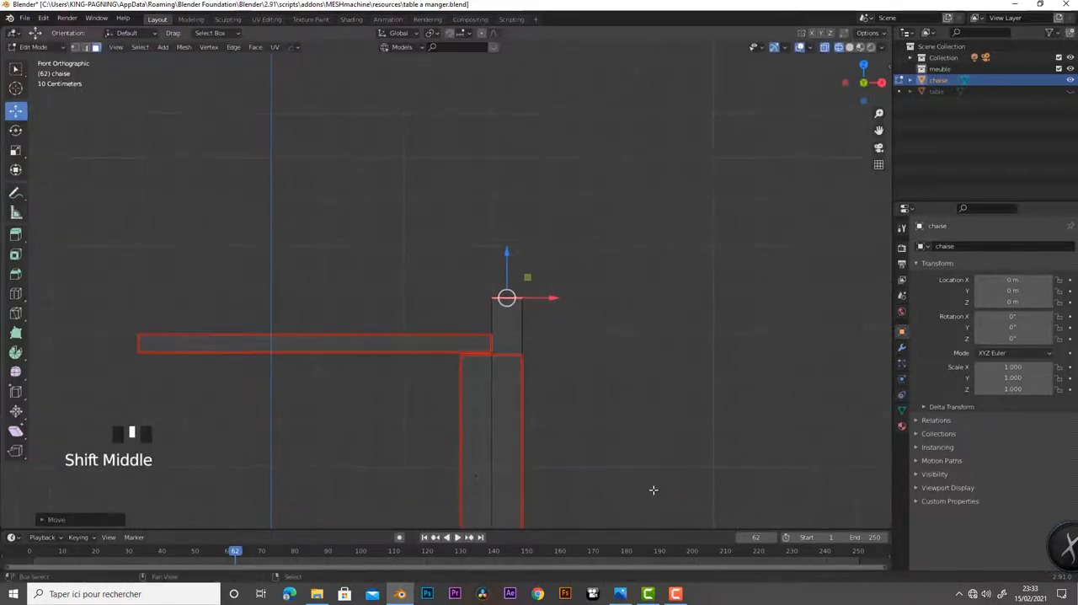
scroll(572, 370, "down", 2)
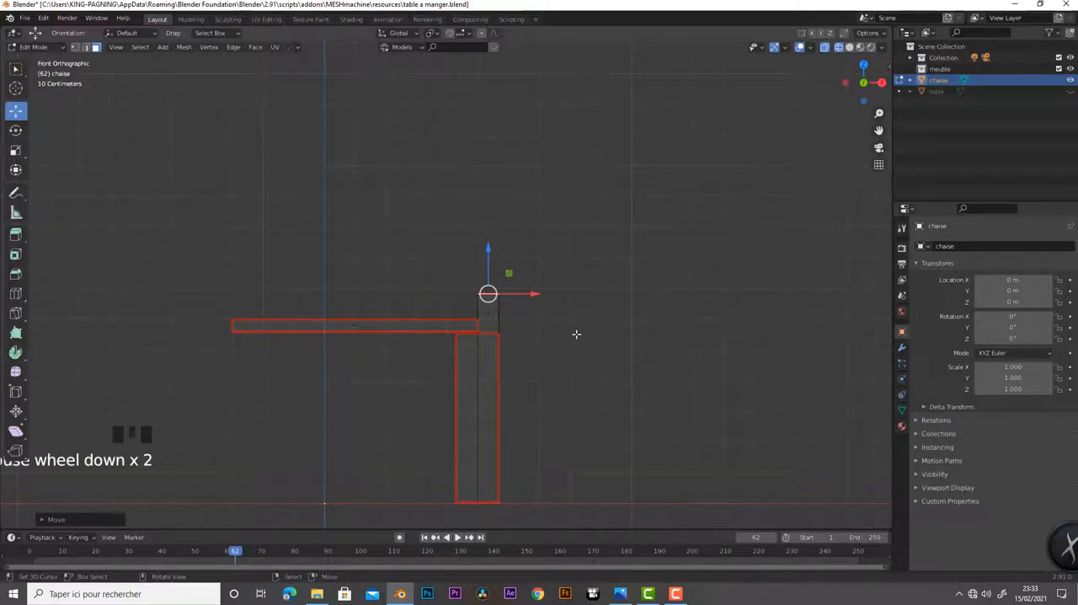
key("r")
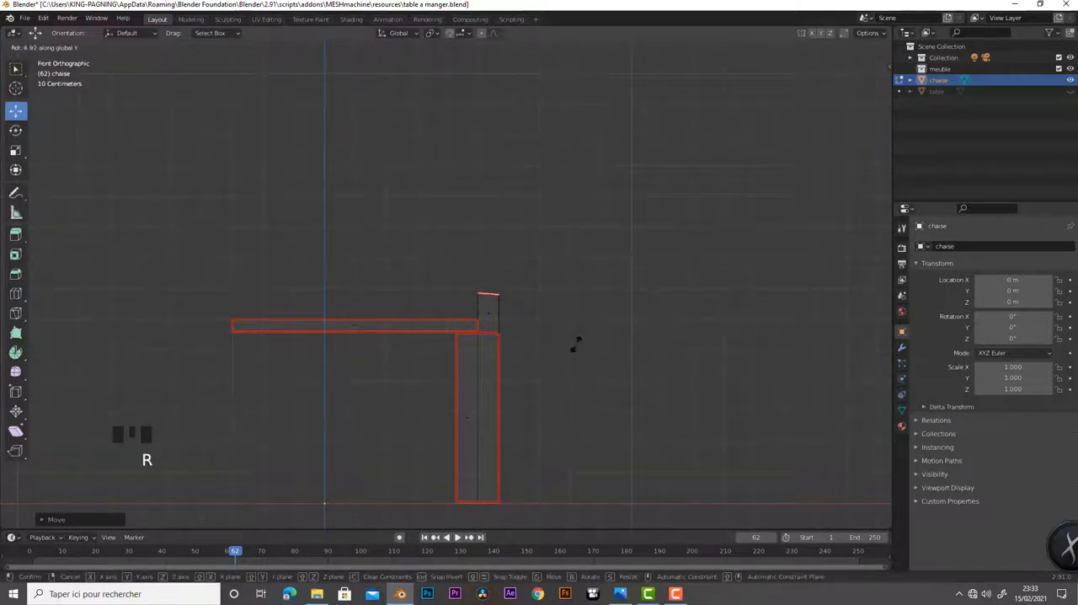
left_click(575, 352)
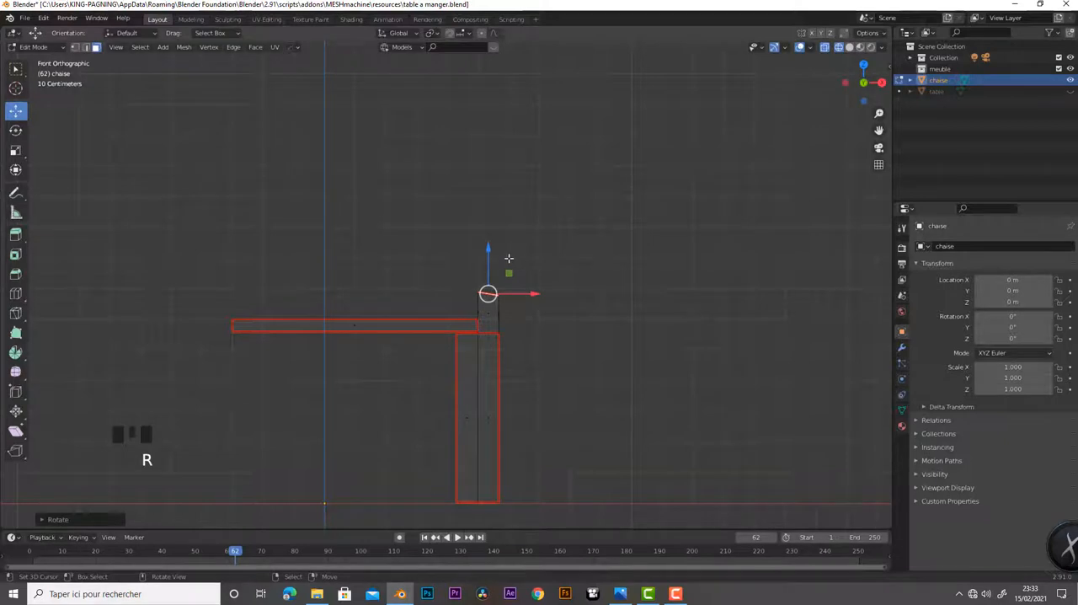
key("e")
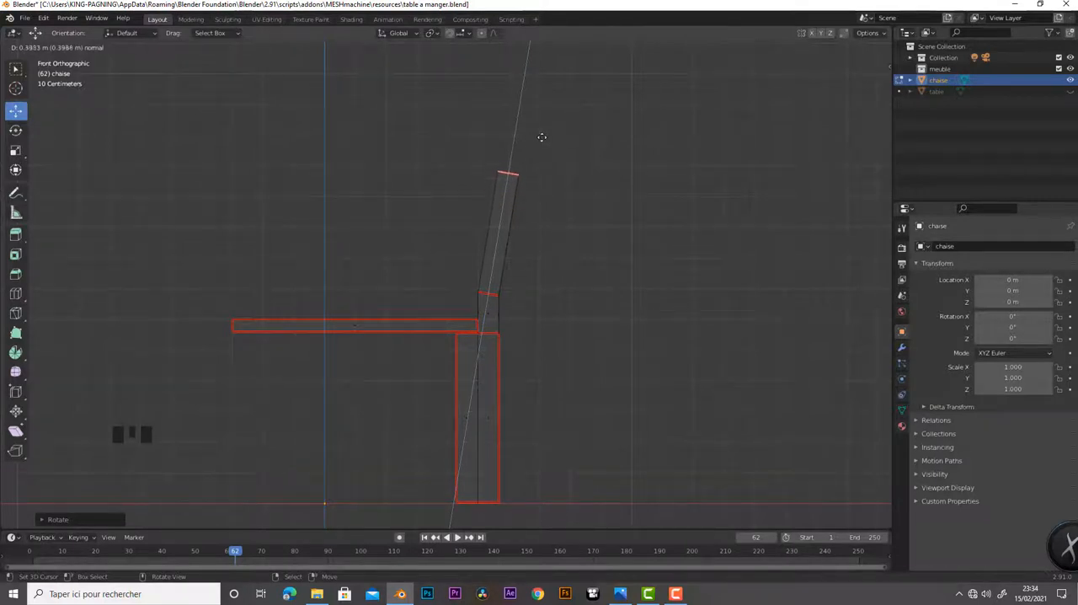
left_click(540, 133)
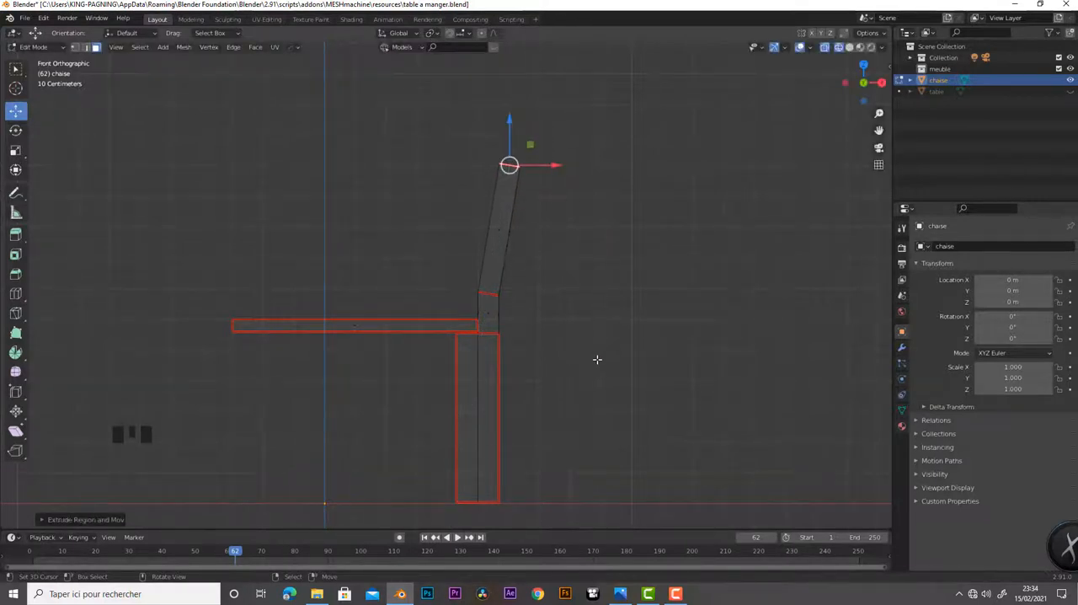
Rotate the post's top face about -13° around Y, and extrude it about 0.4 m straight up along Z
middle_click_drag(598, 359, 597, 421, "shift")
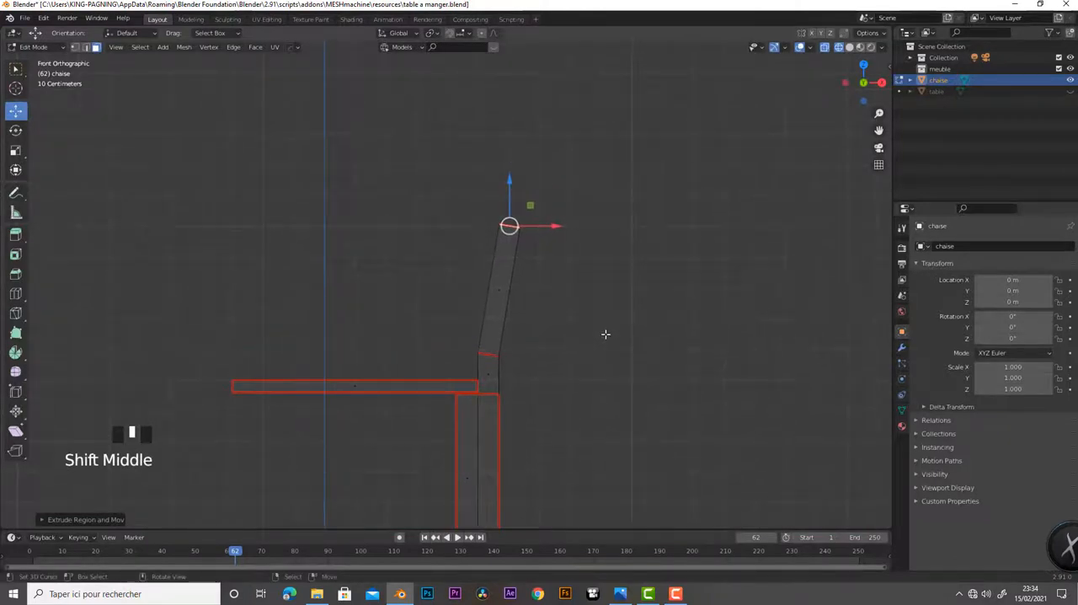
key("r")
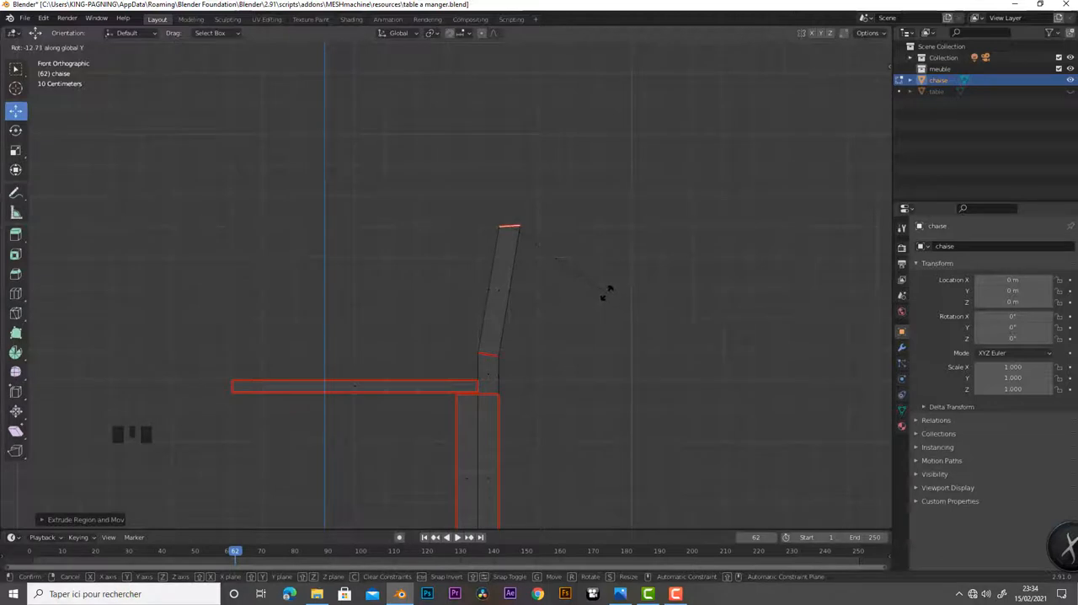
left_click(605, 292)
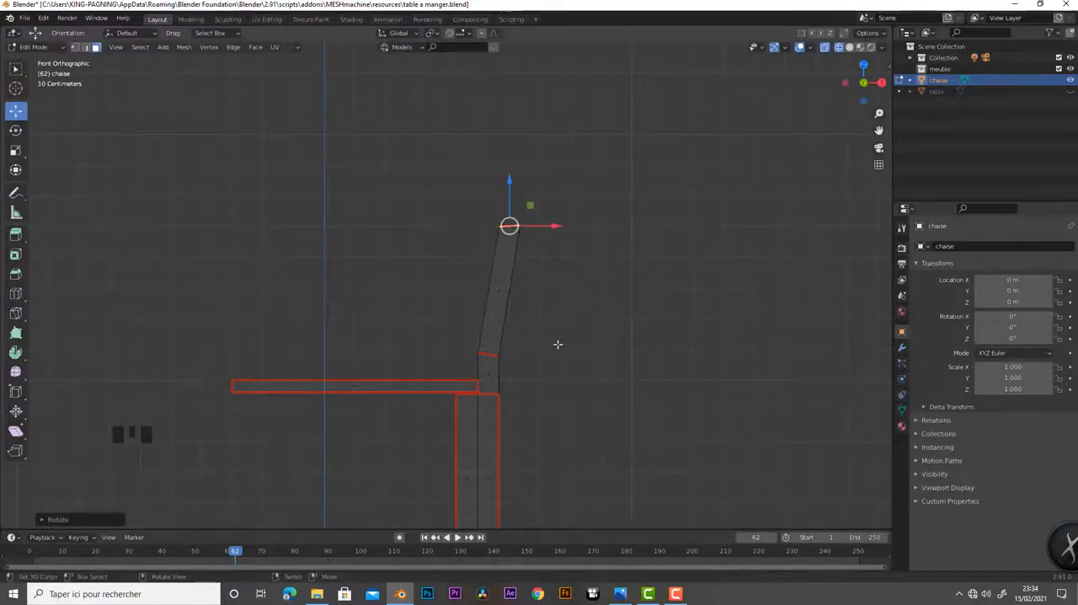
key("e")
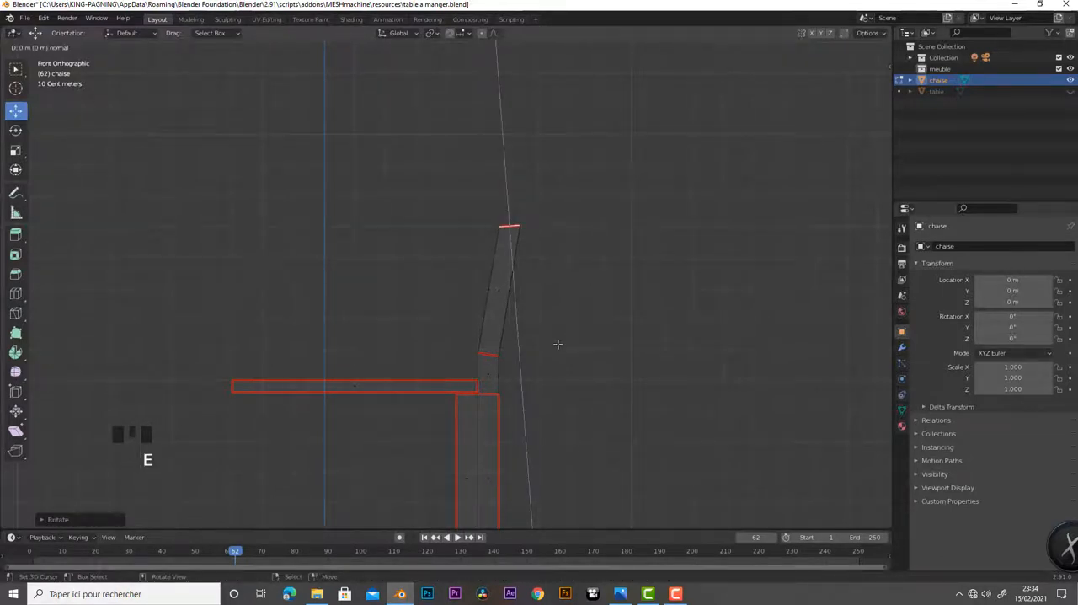
key("z")
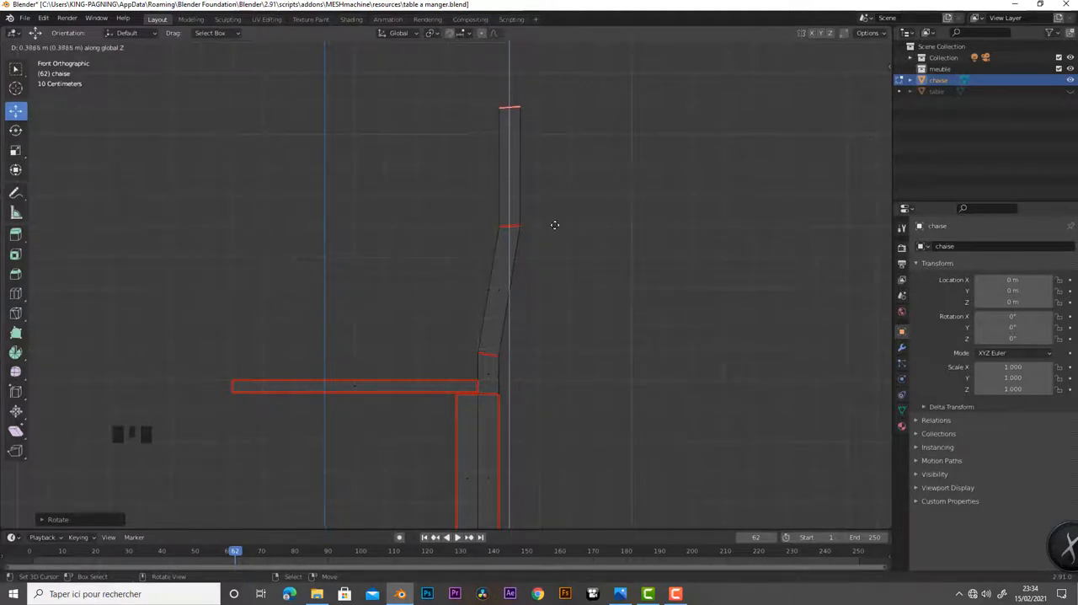
left_click(552, 223)
In solid shading, select the linked faces of the backrest post above the leg and mark their edges as seams
scroll(568, 412, "down", 4)
middle_click_drag(532, 395, 528, 363)
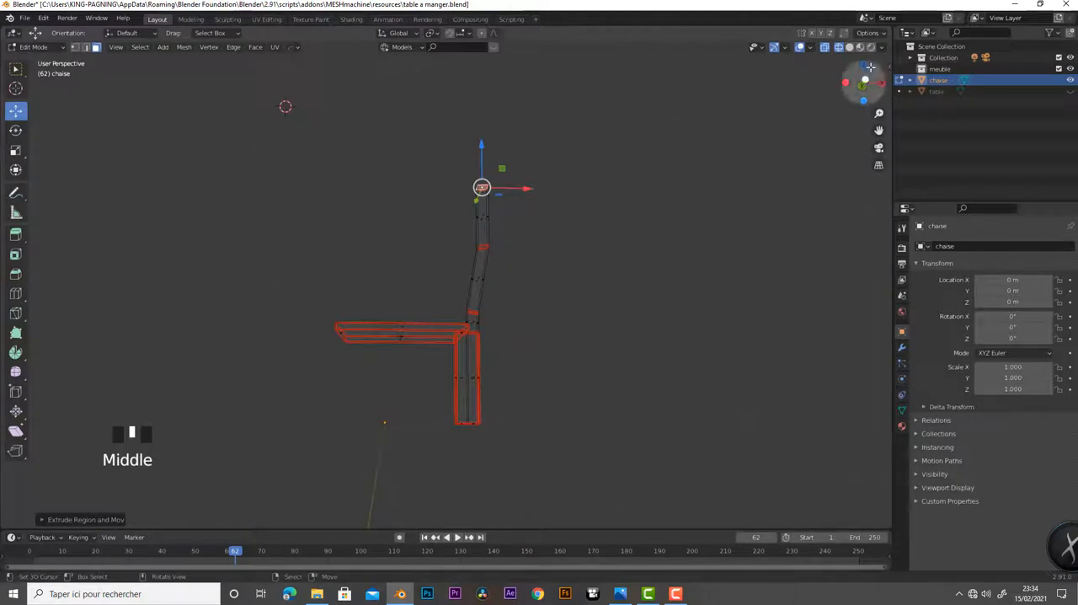
left_click(850, 47)
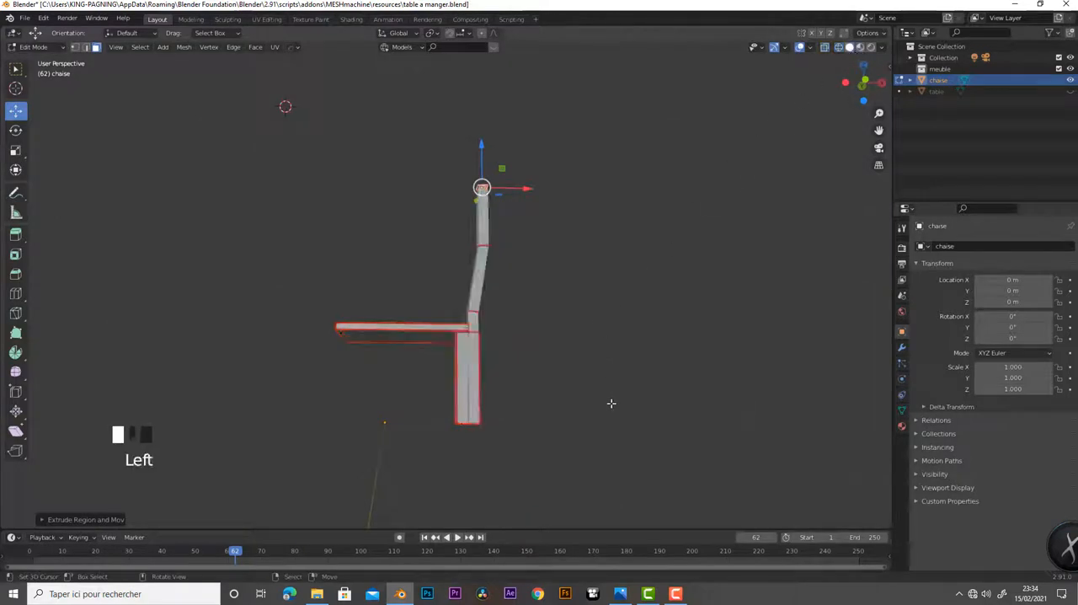
middle_click_drag(558, 381, 514, 426)
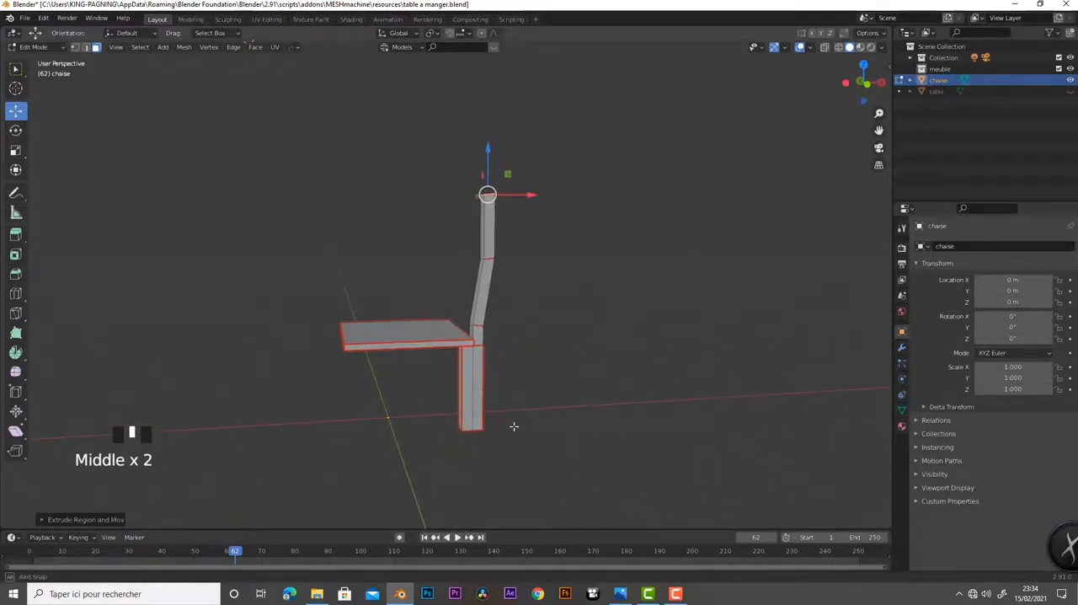
scroll(512, 431, "up", 4)
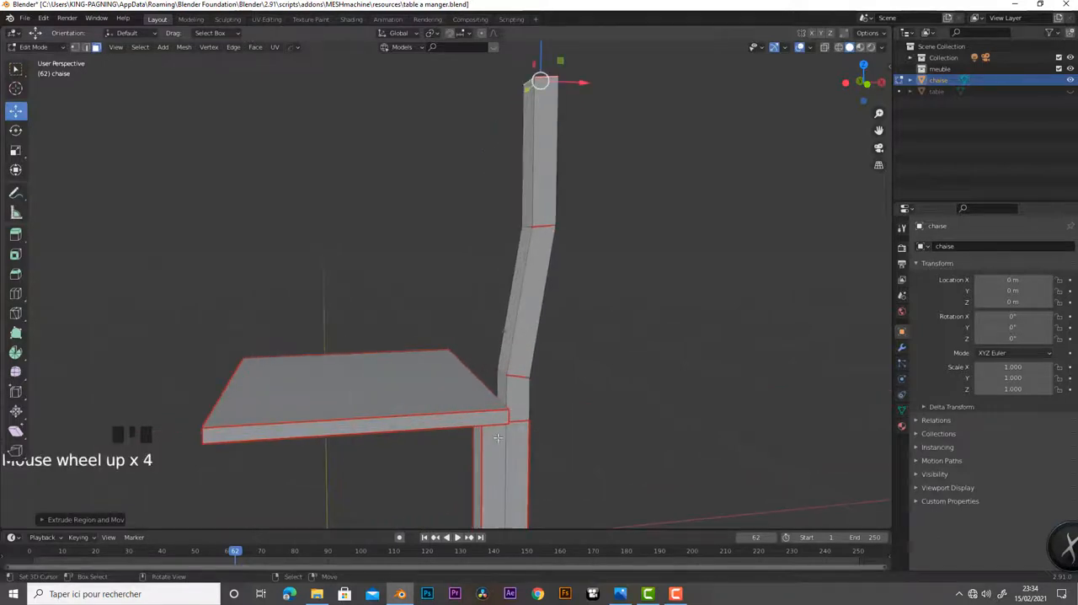
mouse_move(519, 429)
middle_mouse_down()
mouse_move(363, 431)
mouse_move(512, 425)
middle_mouse_up()
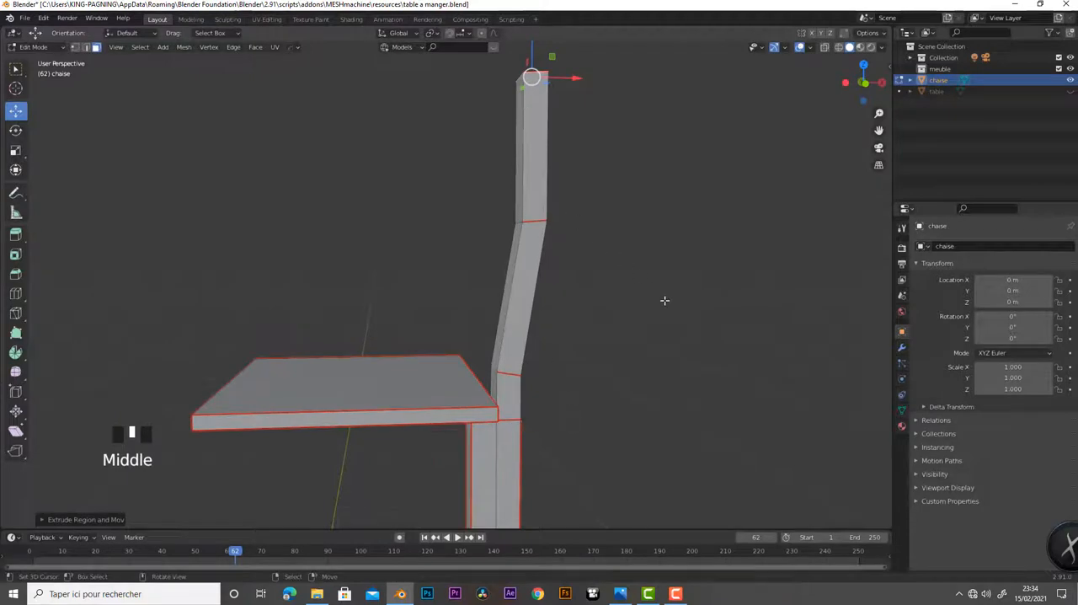
key("a")
key("a")
key("a")
key("a")
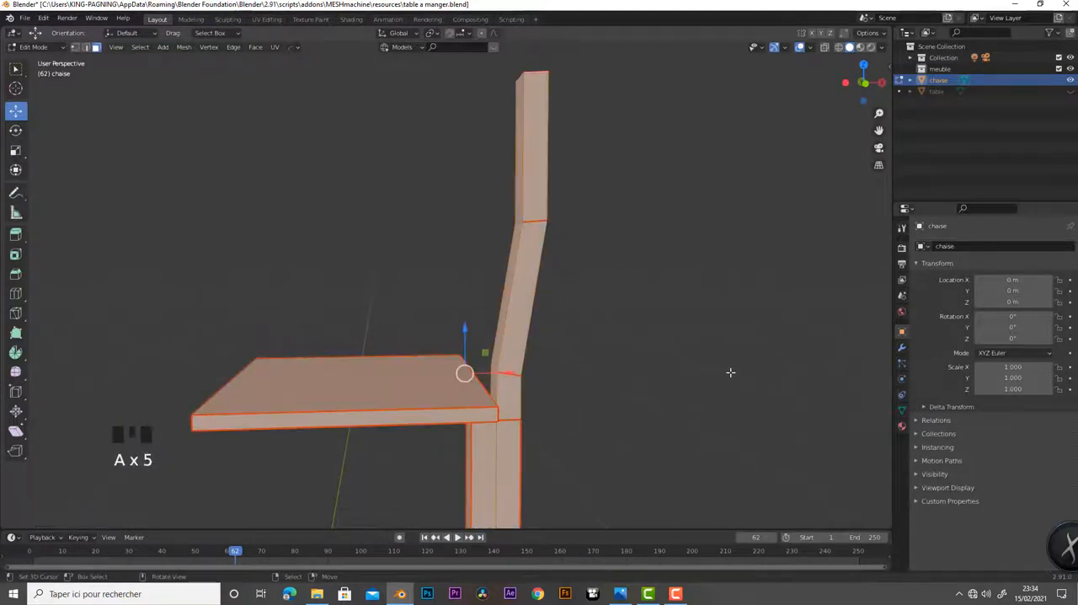
key("a")
key("a")
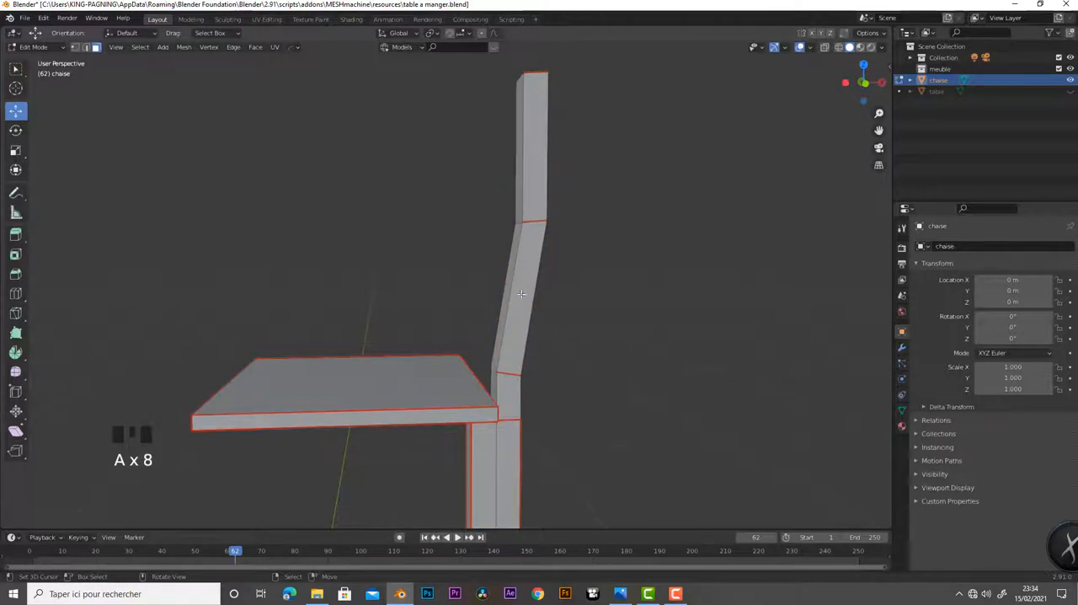
key("l")
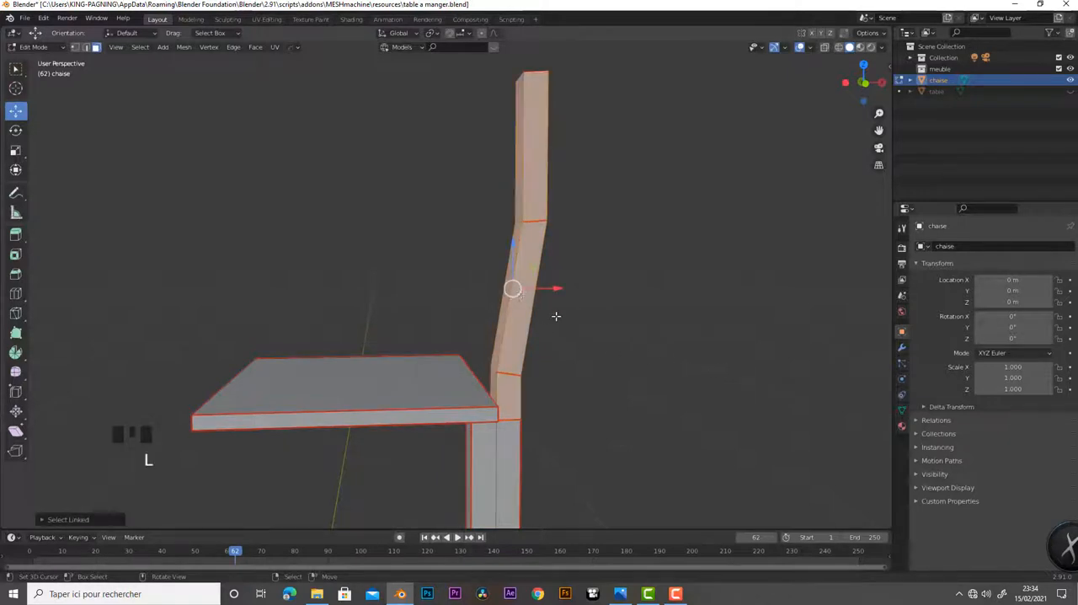
key("ctrl+e")
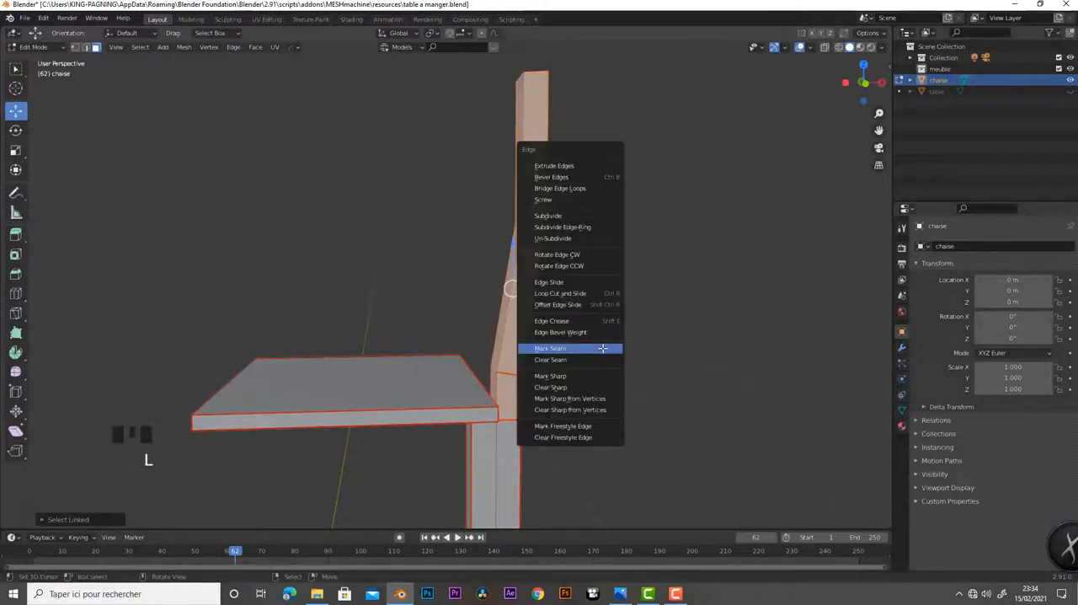
left_click(594, 350)
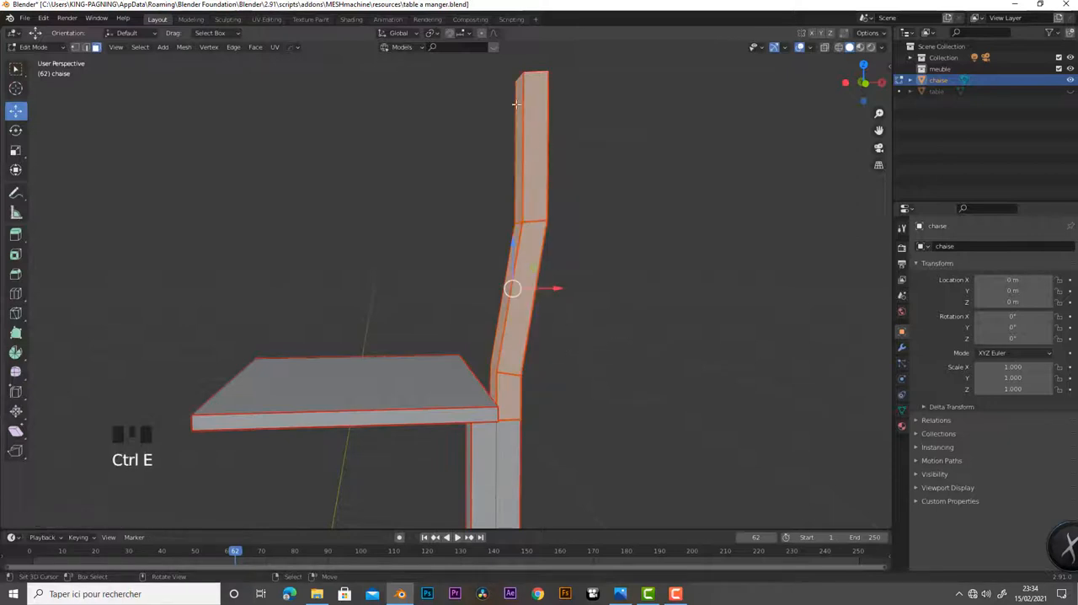
In wireframe front view, box-select the leg under the seat and add the backrest post's sections to the selection
middle_click_drag(579, 381, 553, 357)
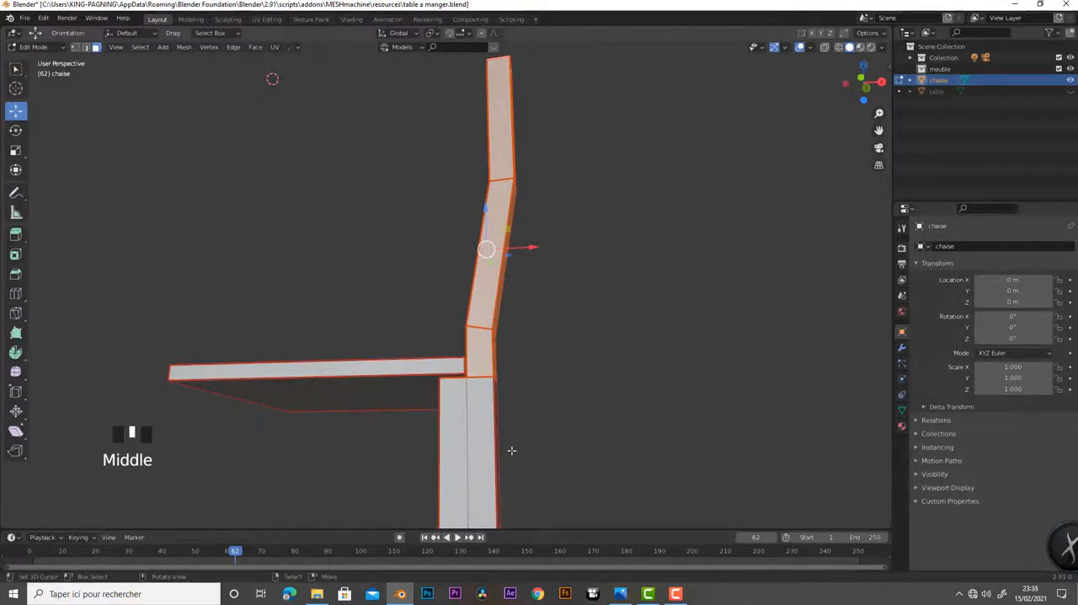
key("KP_1")
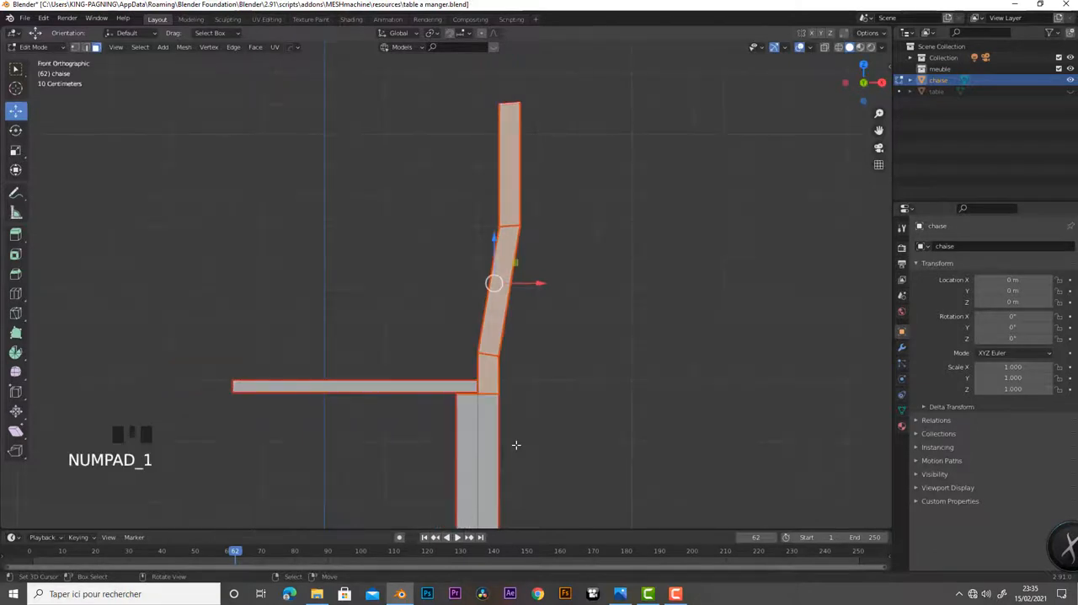
scroll(541, 449, "up", 2)
middle_click_drag(558, 445, 570, 241, "shift")
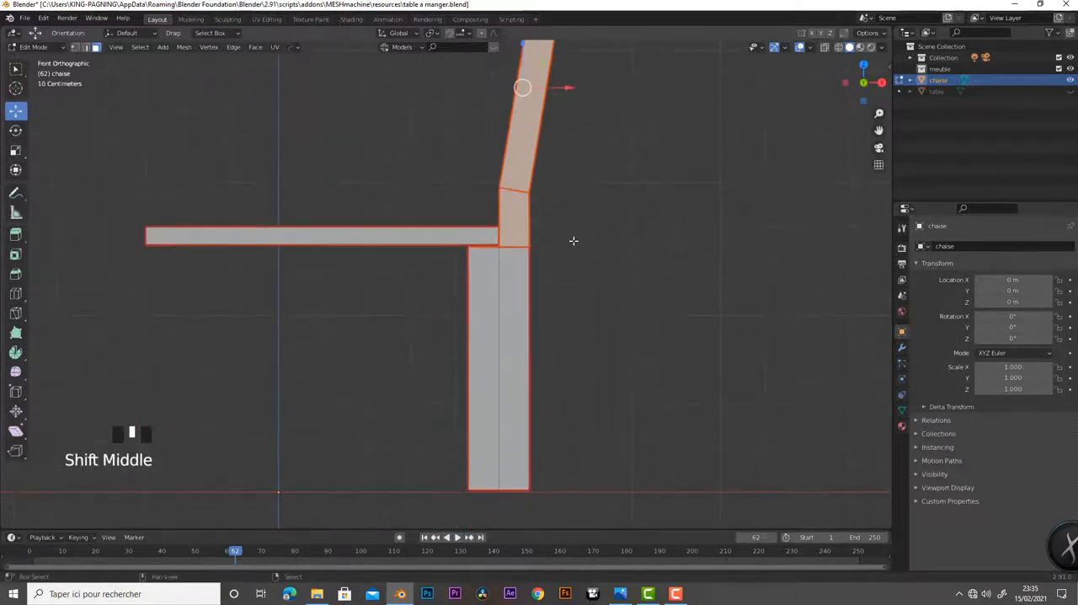
left_click(839, 47)
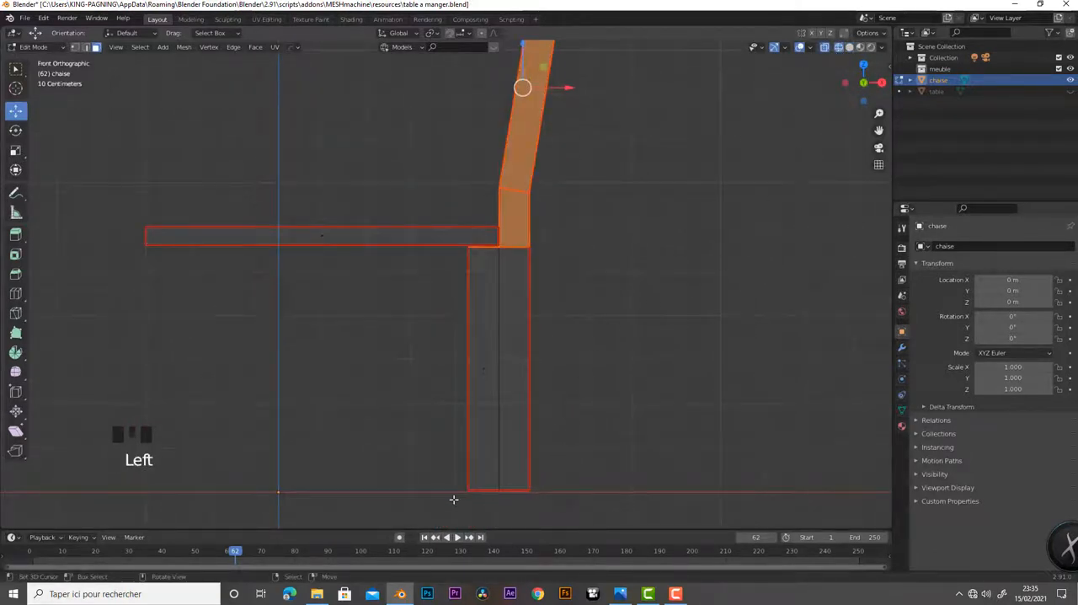
left_click_drag(439, 468, 583, 257)
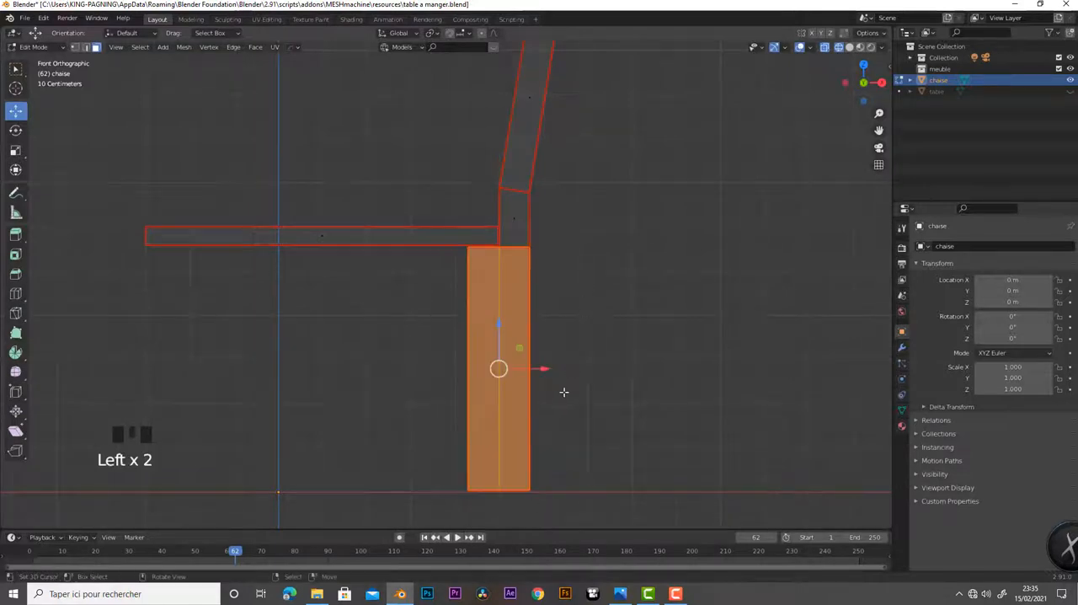
middle_click_drag(584, 403, 574, 454)
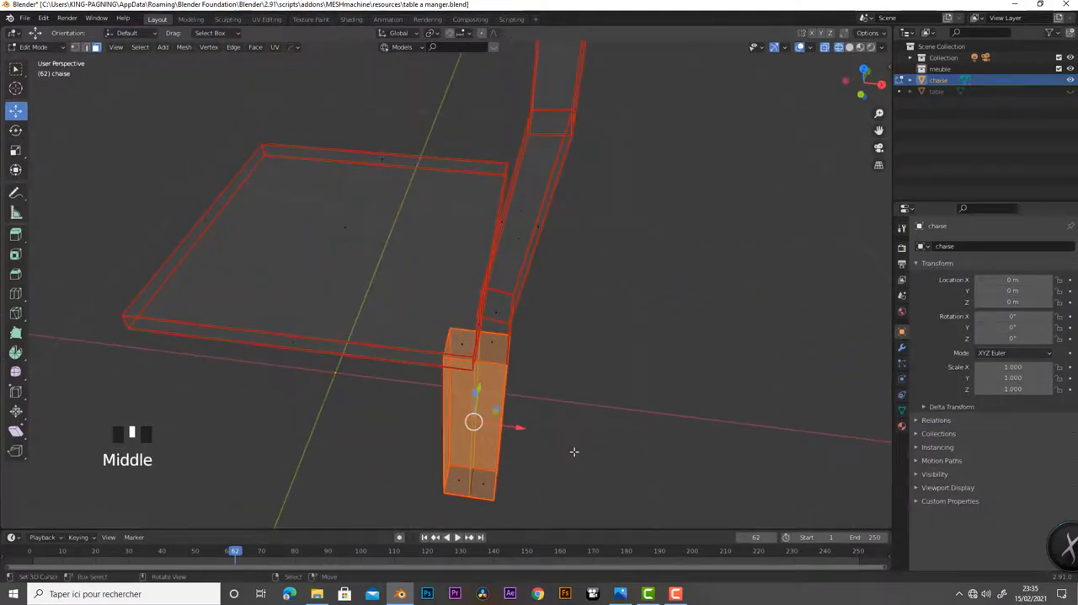
key("KP_1")
middle_click_drag(608, 362, 611, 508, "shift")
left_click_drag(486, 78, 630, 412)
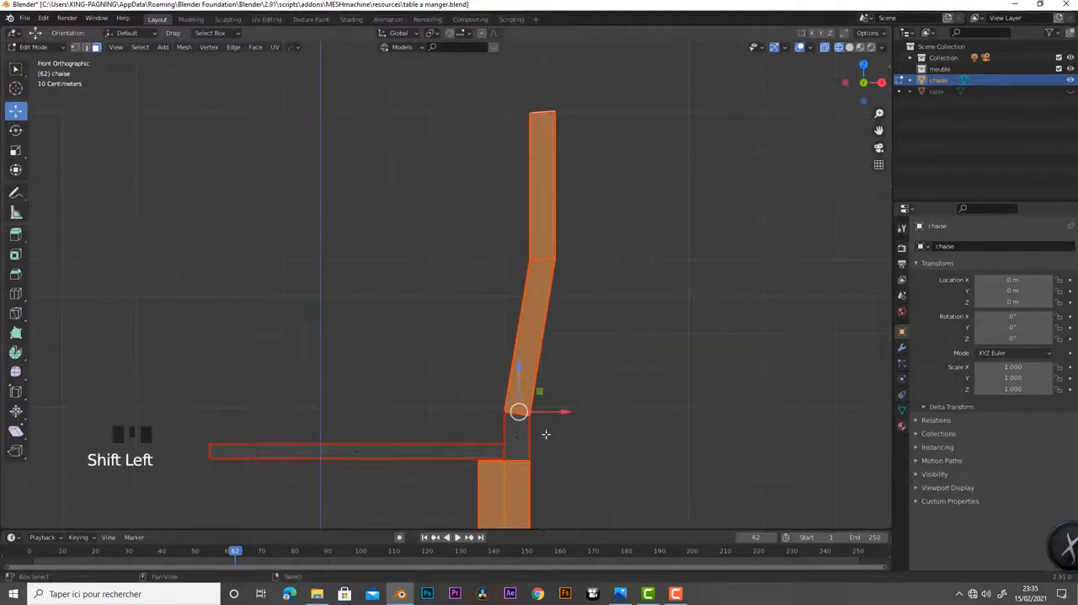
left_click(517, 438, "shift")
Add the remaining face of the post's lowest section, the leg's exposed top face and its two bottom faces to the selection
middle_click_drag(587, 477, 437, 460)
middle_click_drag(463, 397, 535, 371, "shift")
scroll(506, 467, "up", 6)
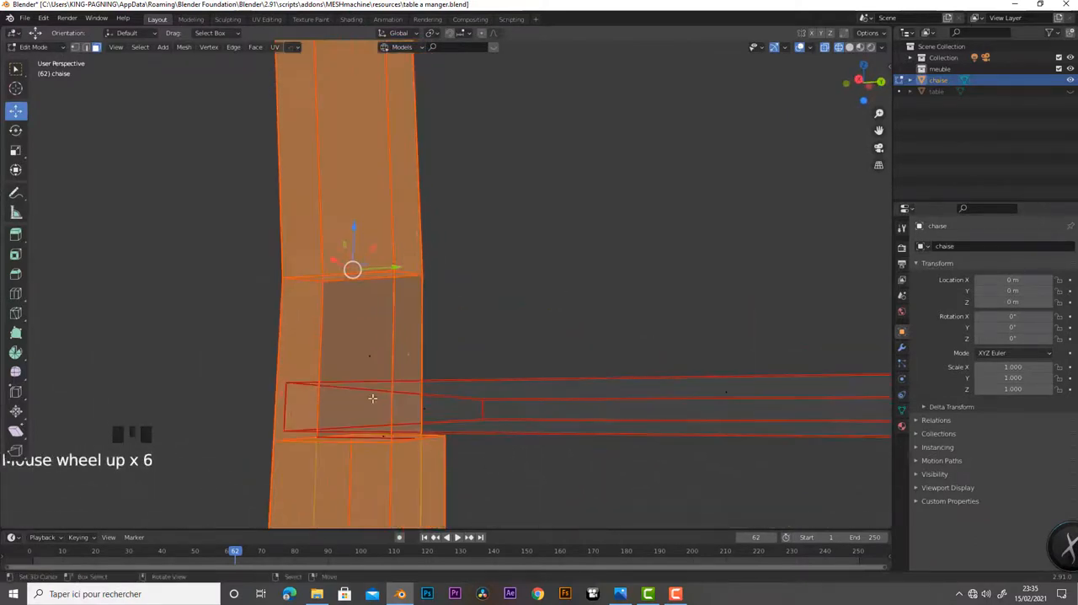
right_click(367, 355, "shift")
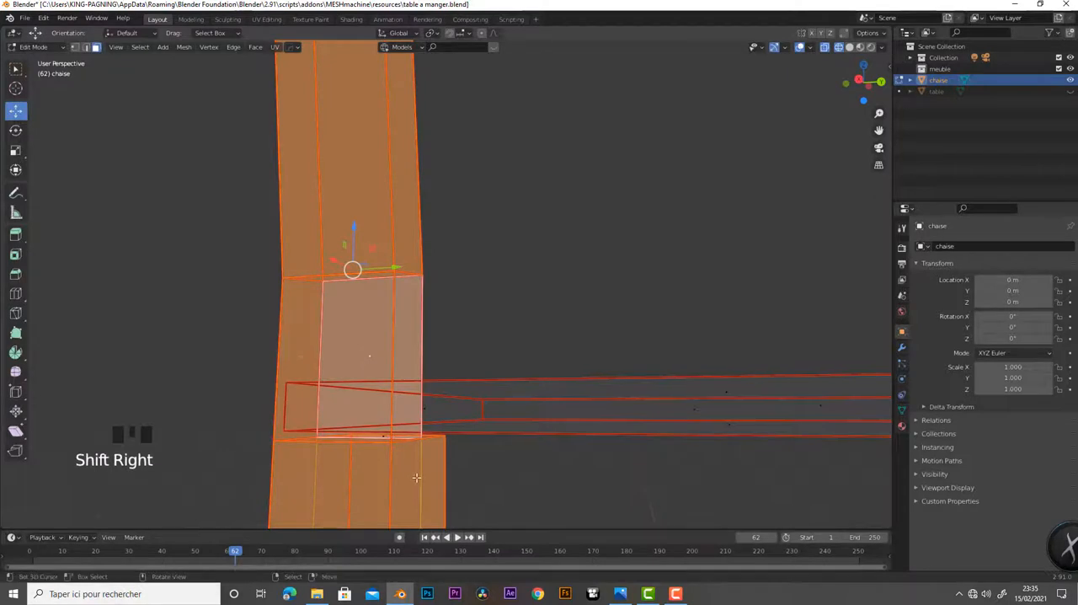
middle_click_drag(368, 355, 368, 47)
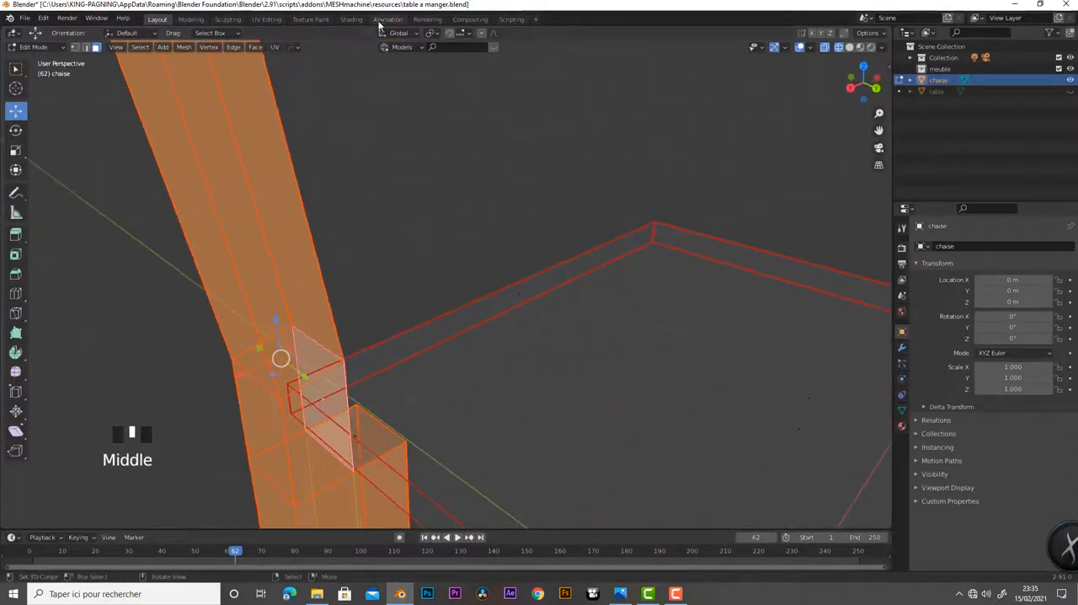
middle_click_drag(469, 299, 420, 355)
right_click(419, 354, "shift")
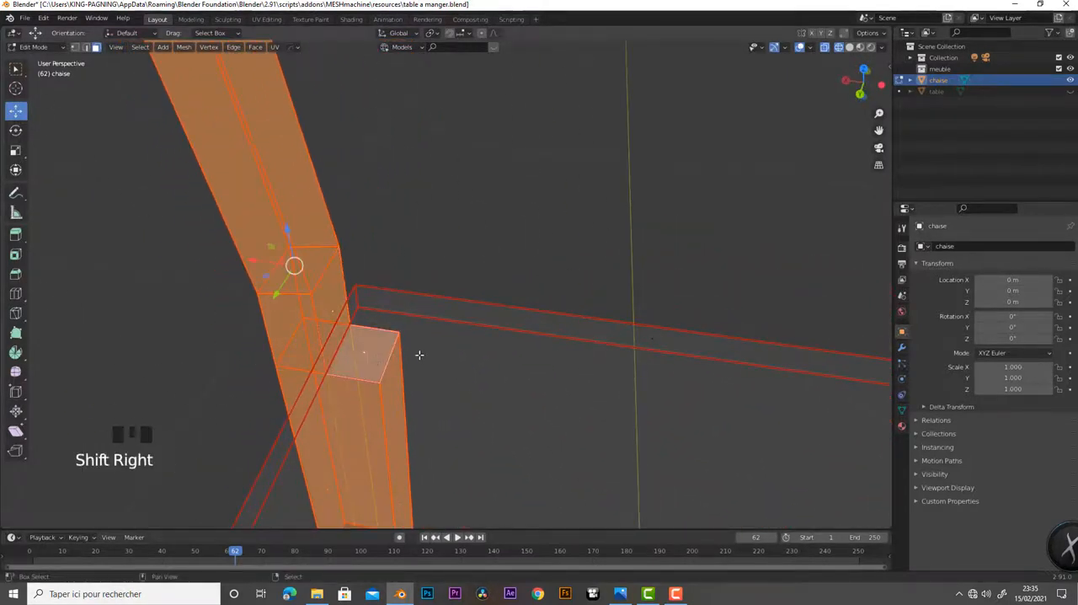
scroll(420, 355, "down", 3)
middle_click_drag(486, 365, 503, 207, "shift")
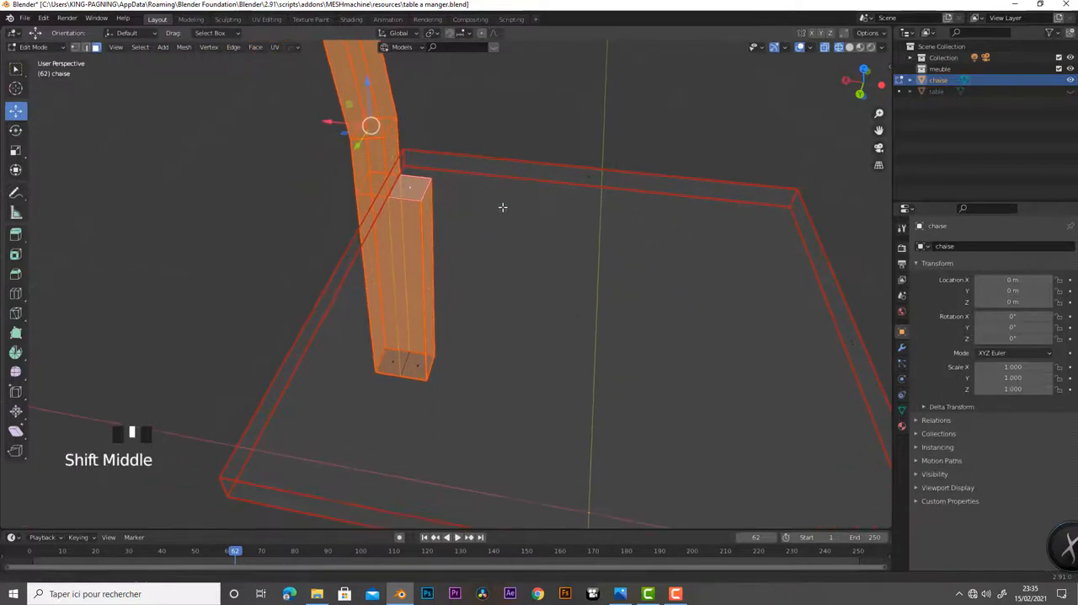
right_click(414, 364, "shift")
right_click(393, 363, "shift")
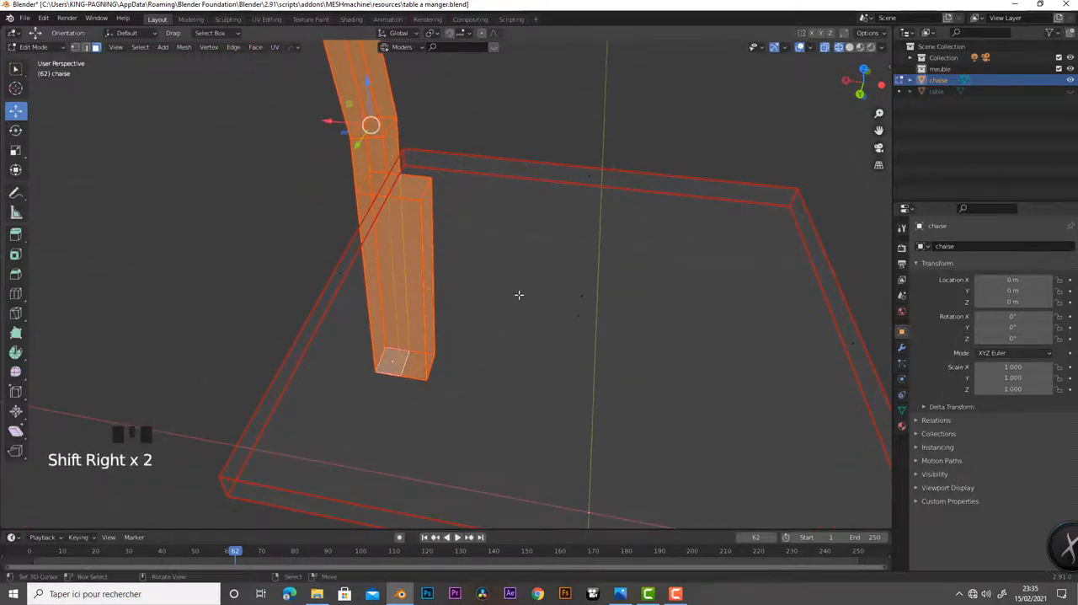
In right view, duplicate the selected leg and post and move the copy along Y to the seat's opposite side
middle_click_drag(519, 295, 485, 522)
scroll(575, 349, "down", 1)
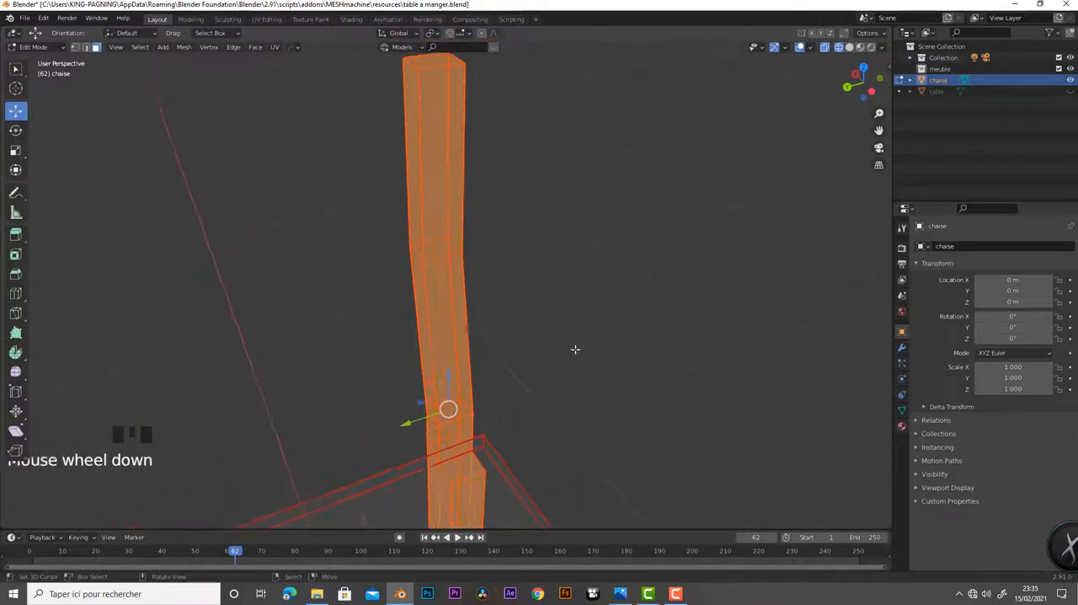
scroll(581, 335, "down", 3)
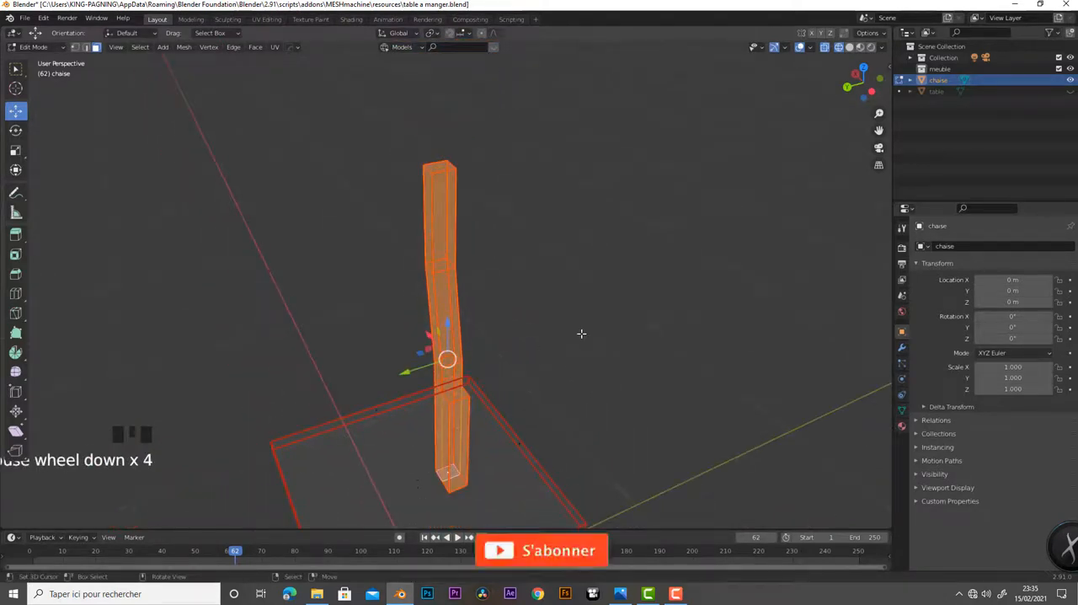
key("KP_3")
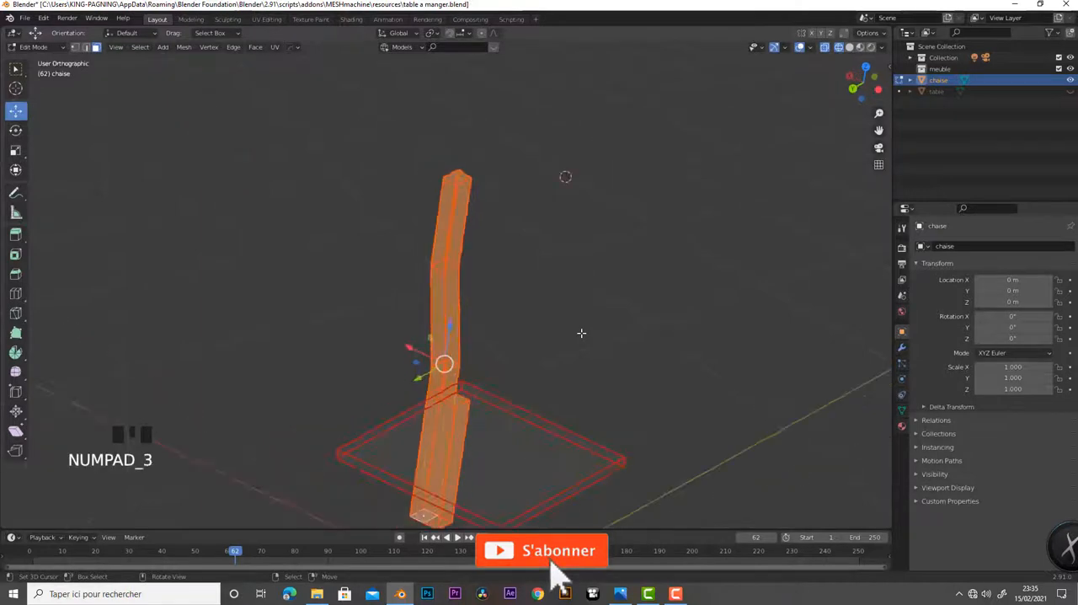
key("KP_1")
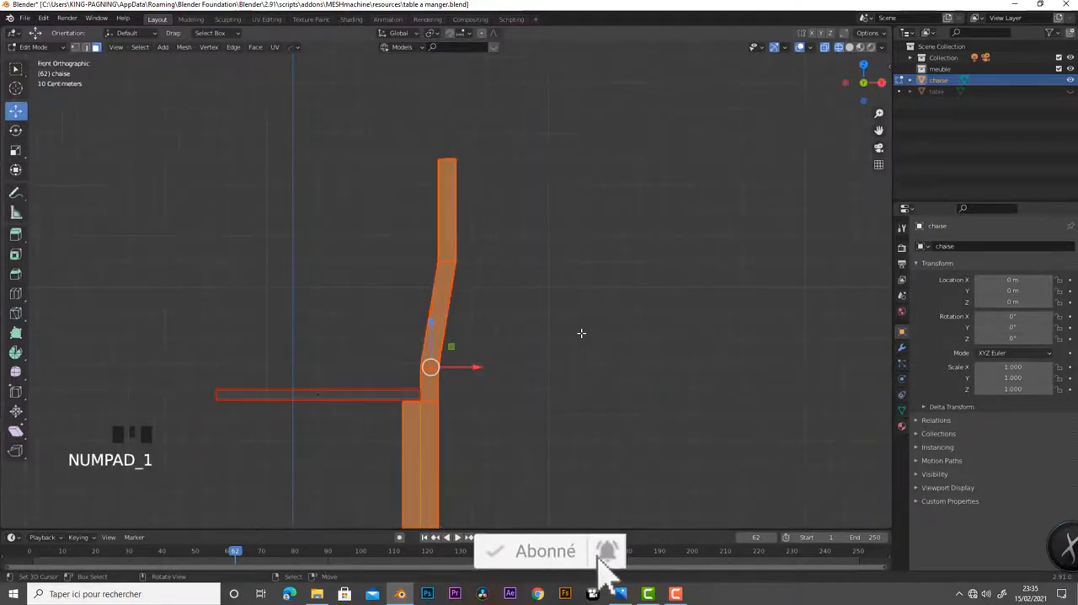
key("KP_3")
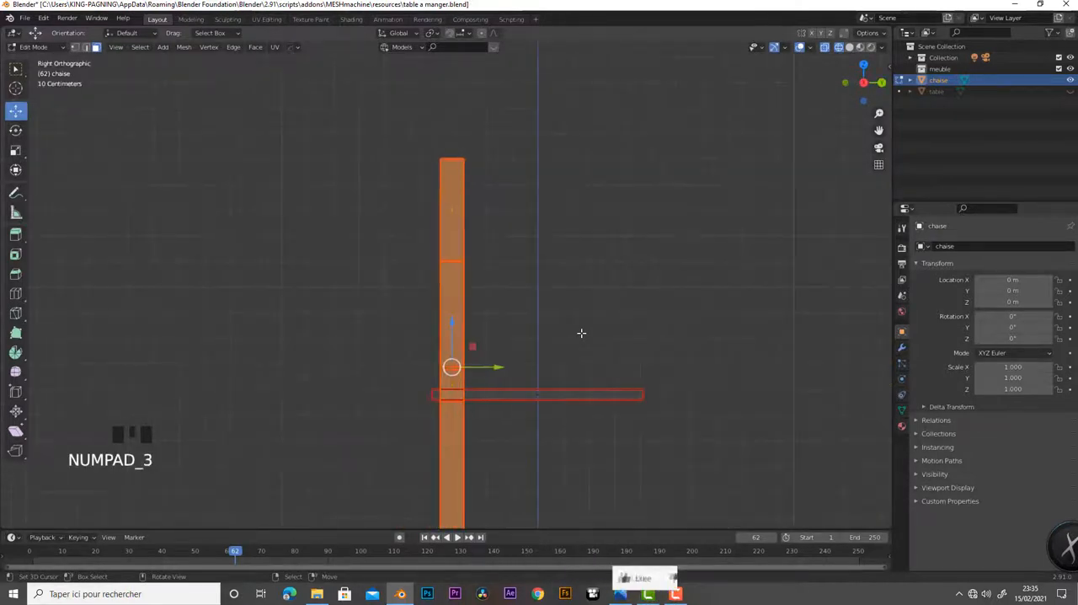
key("shift+d")
right_click(501, 372)
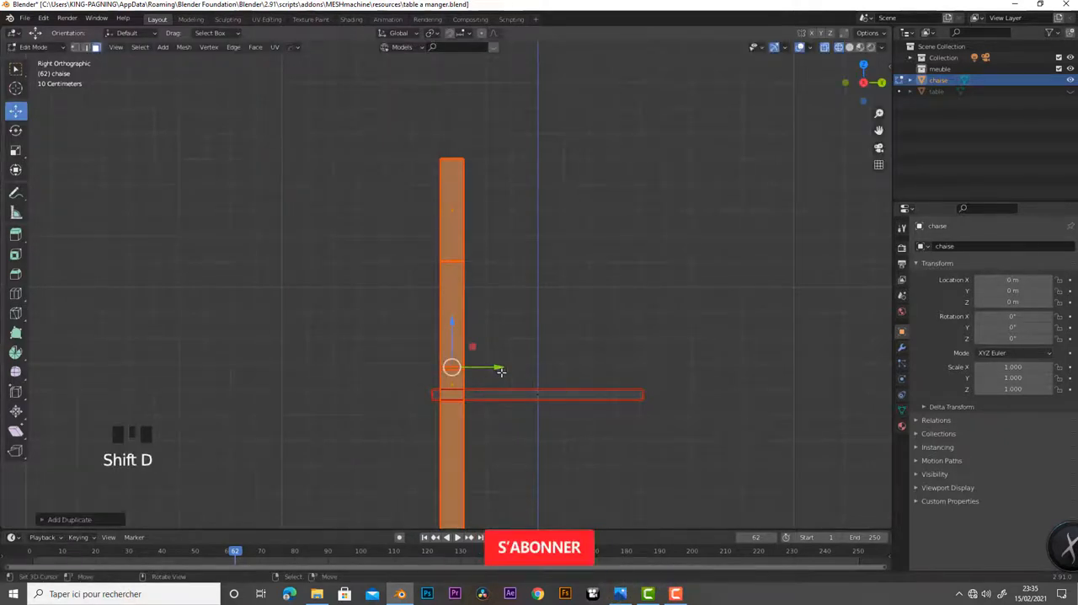
left_click_drag(501, 373, 671, 400)
key("Tab")
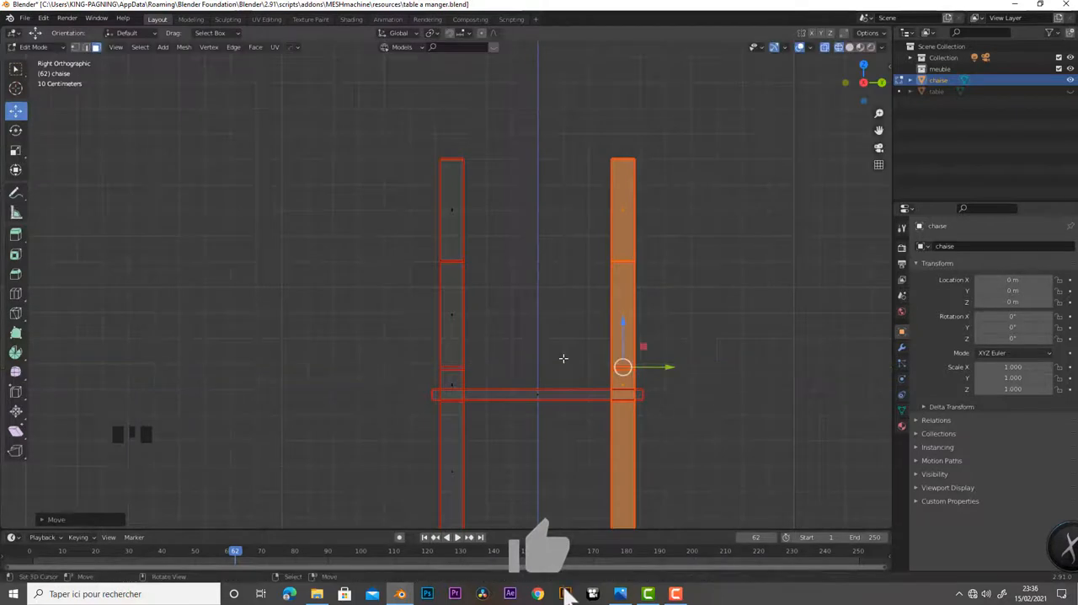
In wireframe shading, select all the faces of the chair's seat slab
scroll(563, 346, "down", 4)
left_click(848, 48)
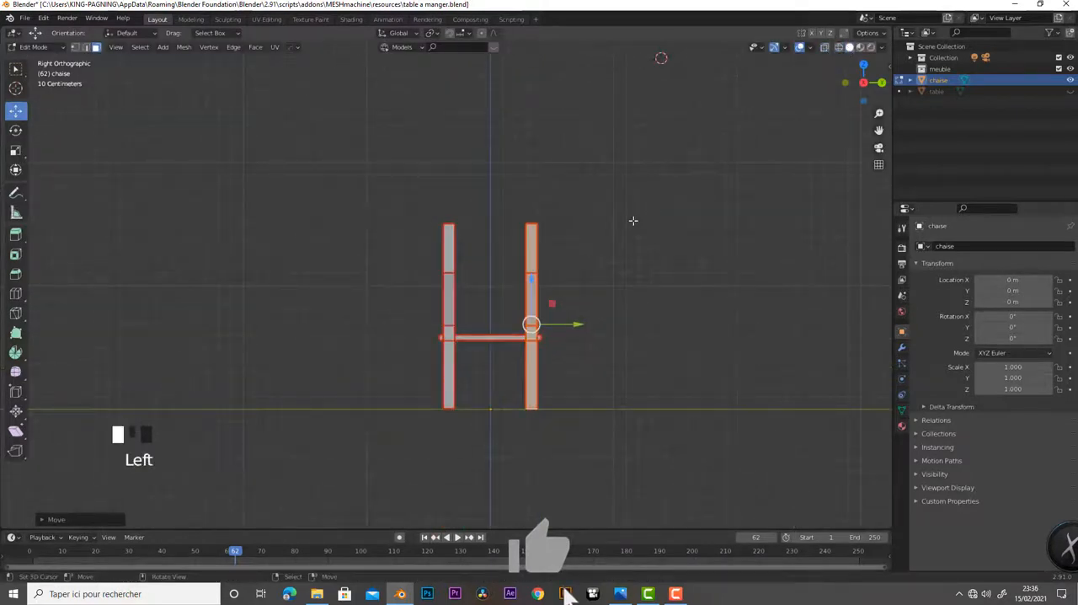
mouse_move(633, 221)
middle_mouse_down()
mouse_move(628, 270)
mouse_move(650, 321)
mouse_move(667, 299)
mouse_move(609, 289)
mouse_move(544, 292)
mouse_move(544, 303)
mouse_move(289, 299)
mouse_move(313, 287)
mouse_move(349, 310)
middle_mouse_up()
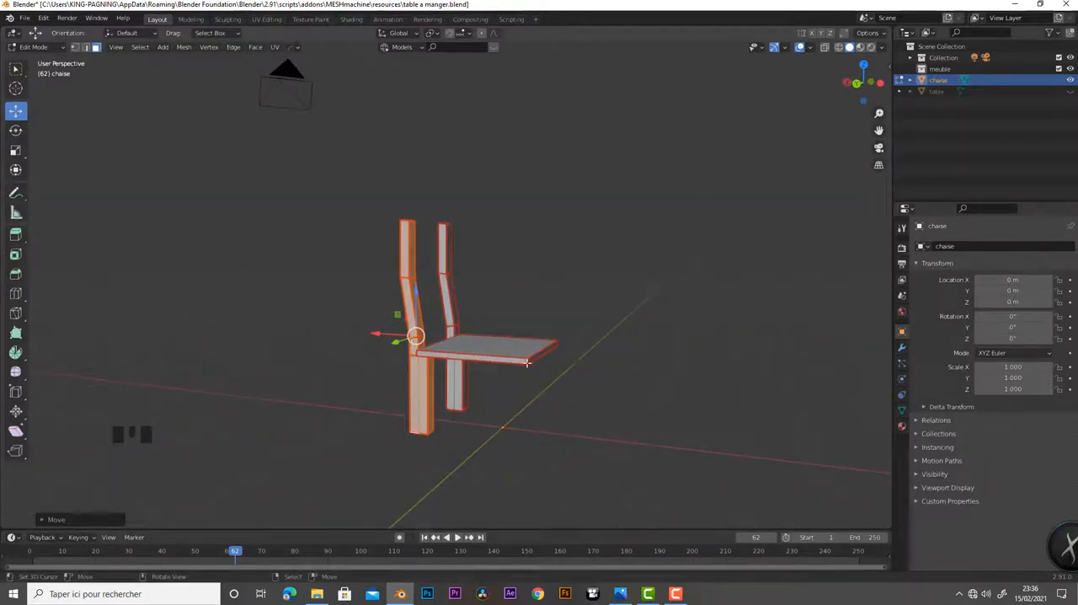
scroll(565, 356, "up", 4)
scroll(586, 367, "down", 1)
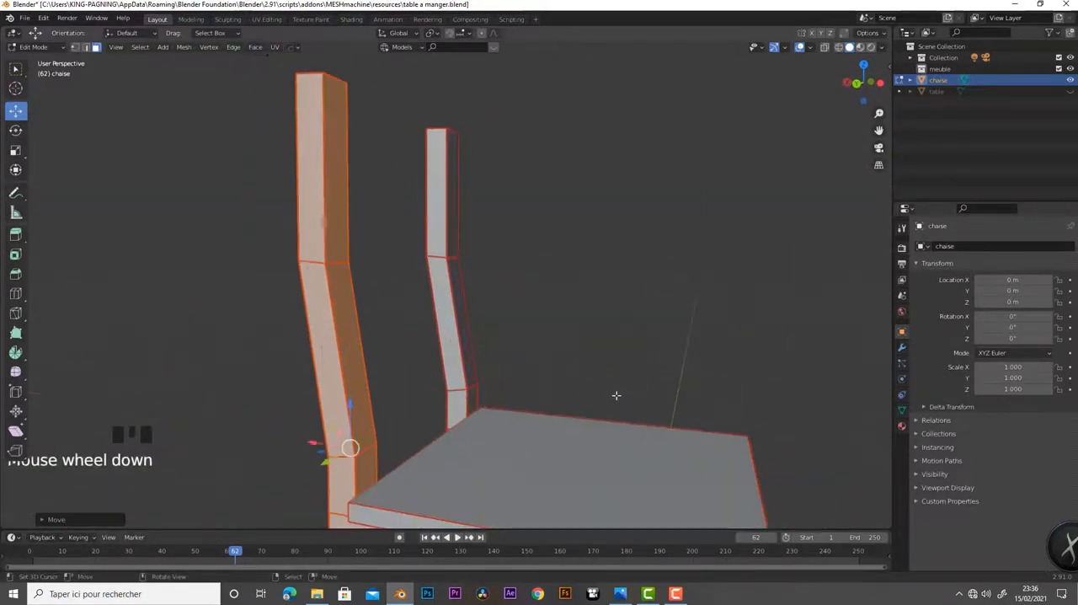
middle_click_drag(614, 410, 611, 291, "shift")
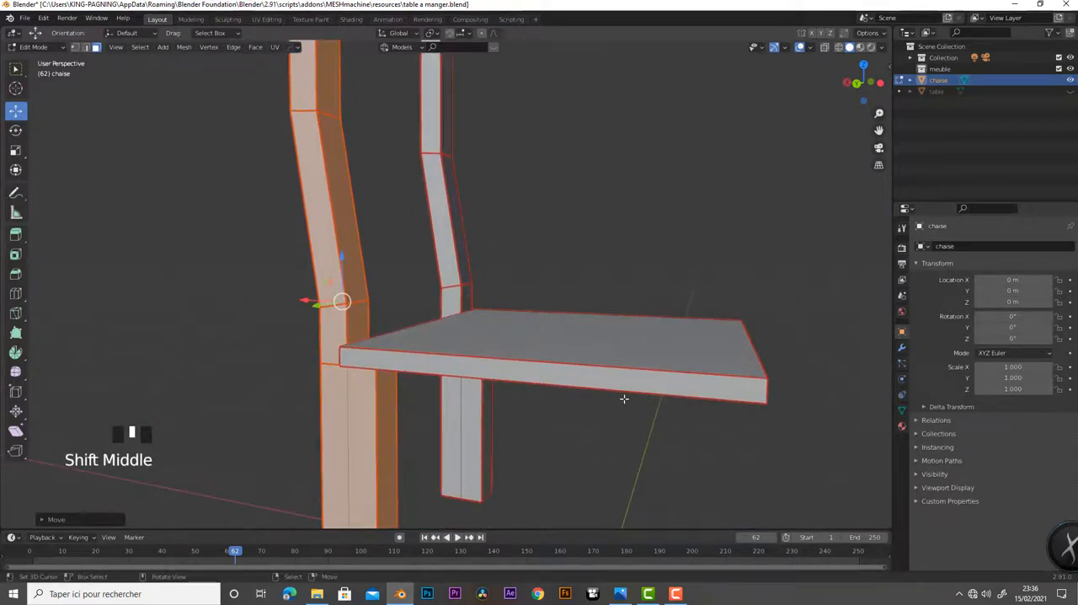
left_click(839, 48)
middle_click_drag(553, 279, 584, 258)
left_click_drag(573, 217, 881, 436)
middle_click_drag(604, 409, 619, 354)
right_click(558, 325, "shift")
Duplicate the seat in place and scale the copy to about 0.25, and in top view by about 0.57 to match a leg's width
scroll(460, 352, "down", 5)
key("shift+d")
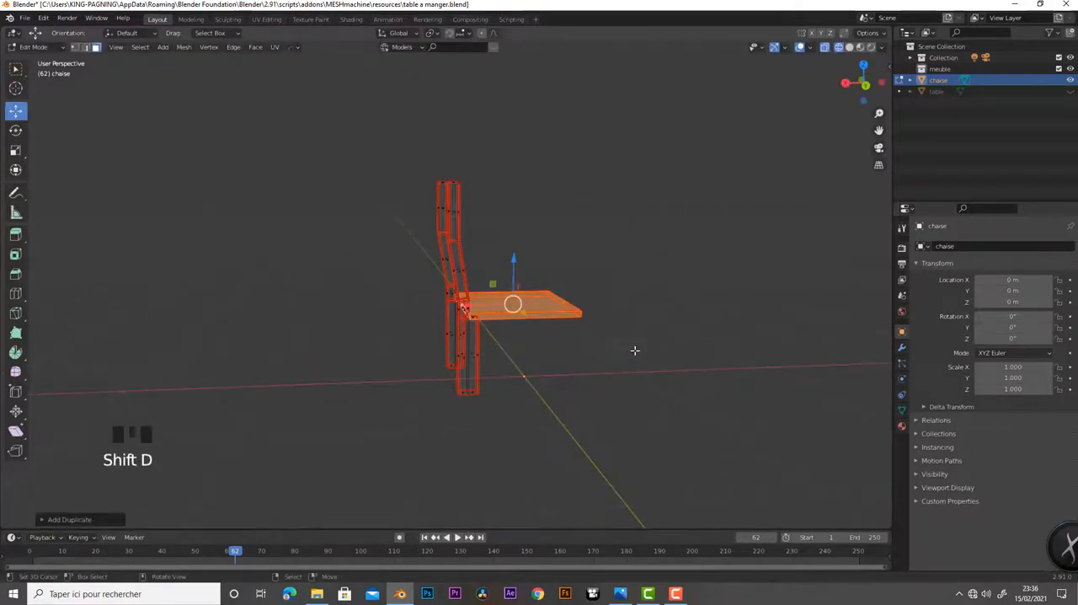
key("s")
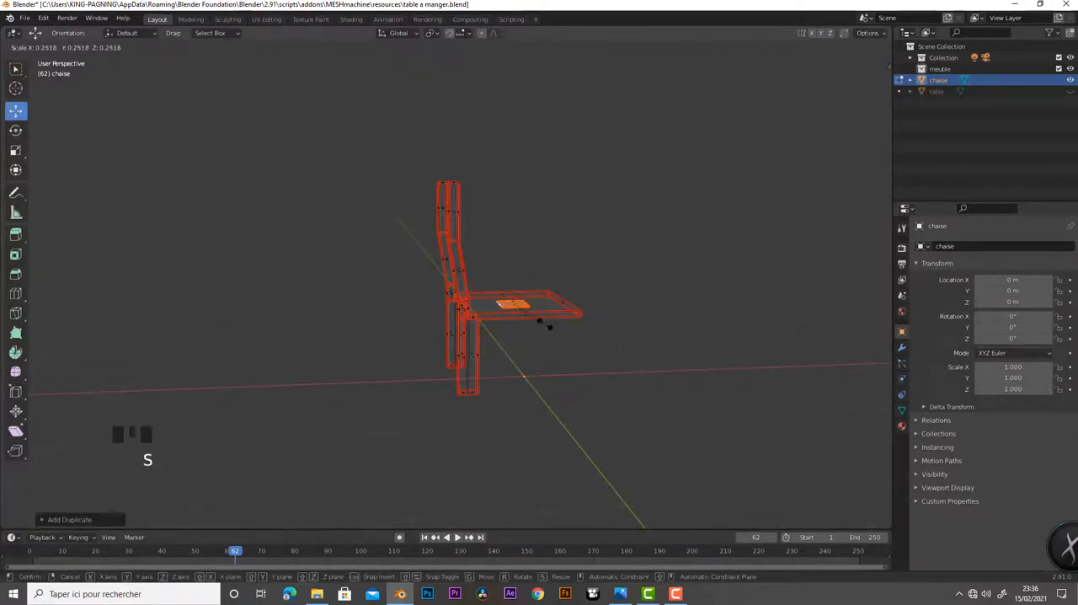
left_click(545, 322)
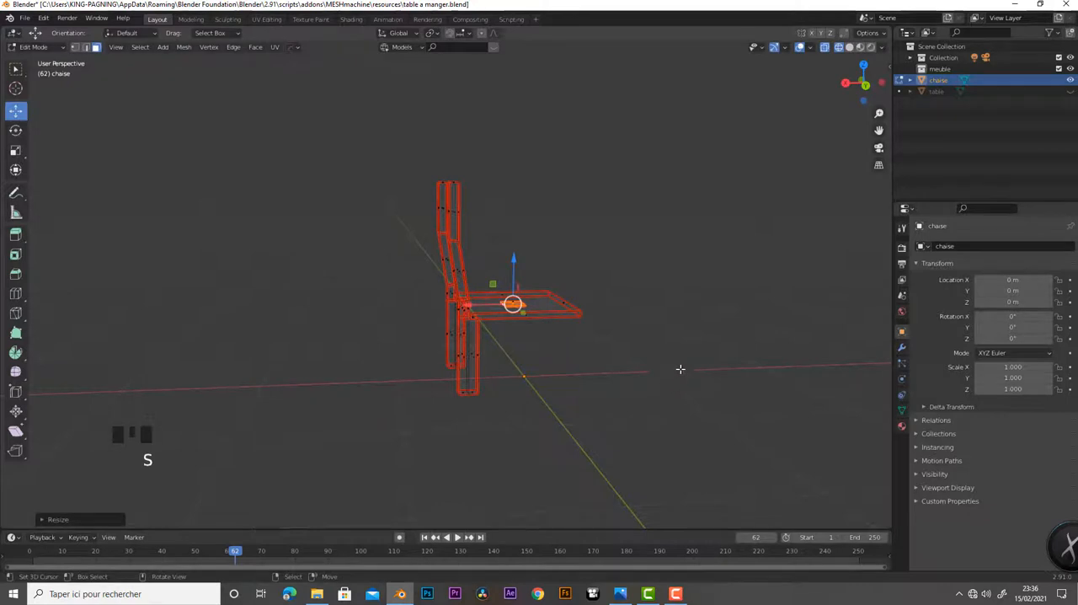
key("KP_7")
scroll(511, 333, "up", 6)
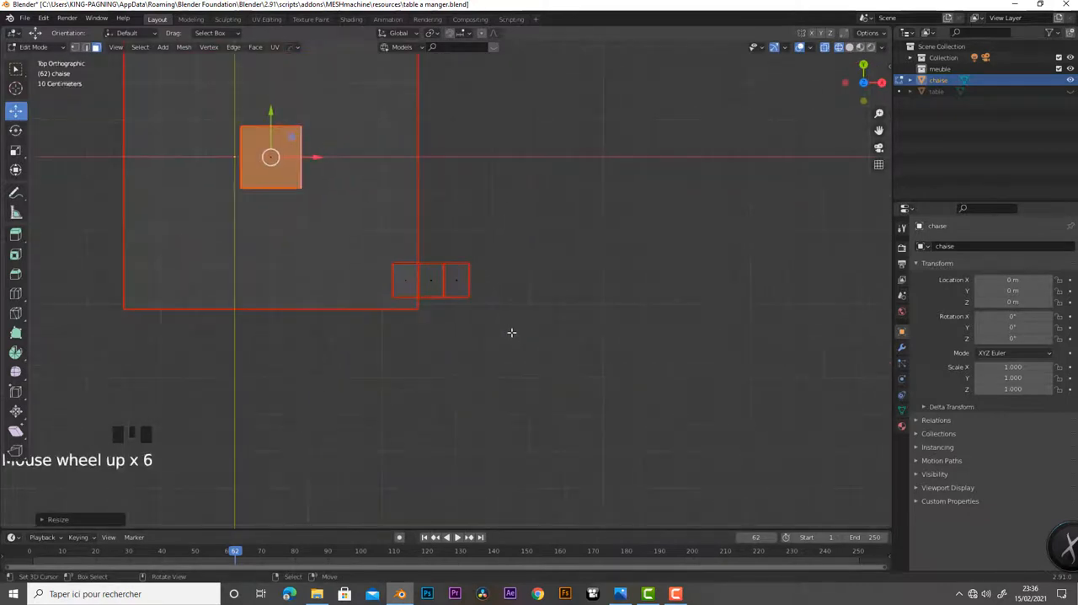
middle_click_drag(511, 333, 755, 376, "shift")
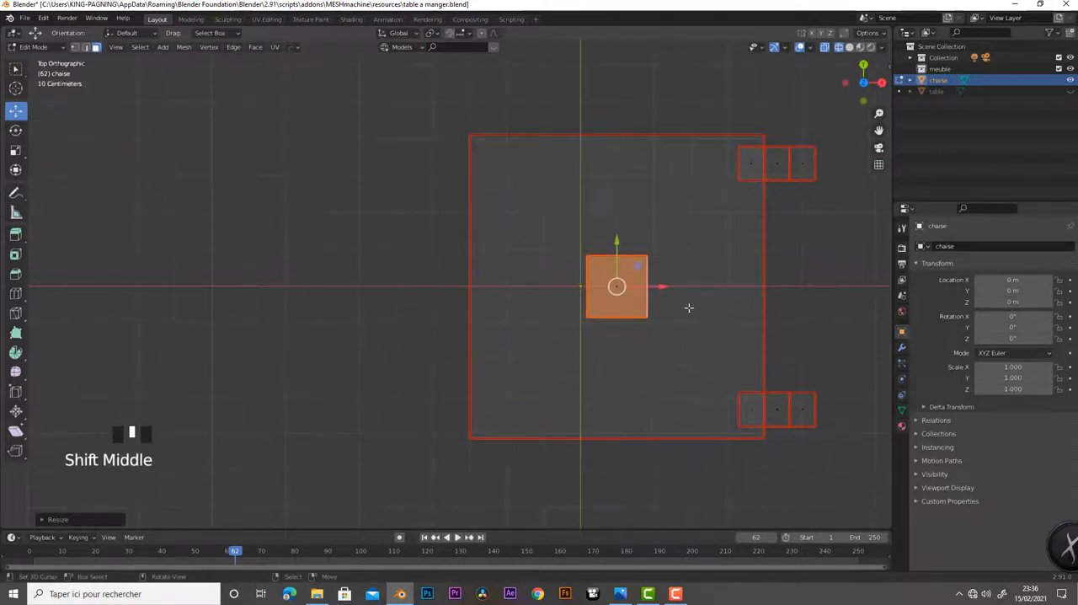
key("s")
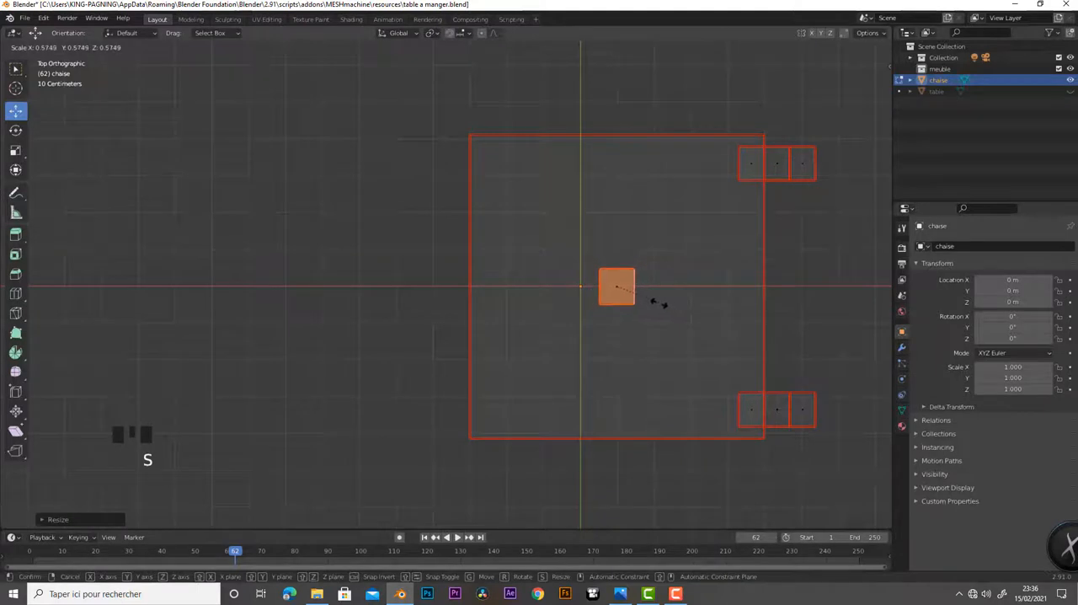
left_click(658, 304)
Move the small block to the seat's front corner in line with the rear post, and lower it just below the seat
left_click_drag(641, 268, 541, 201)
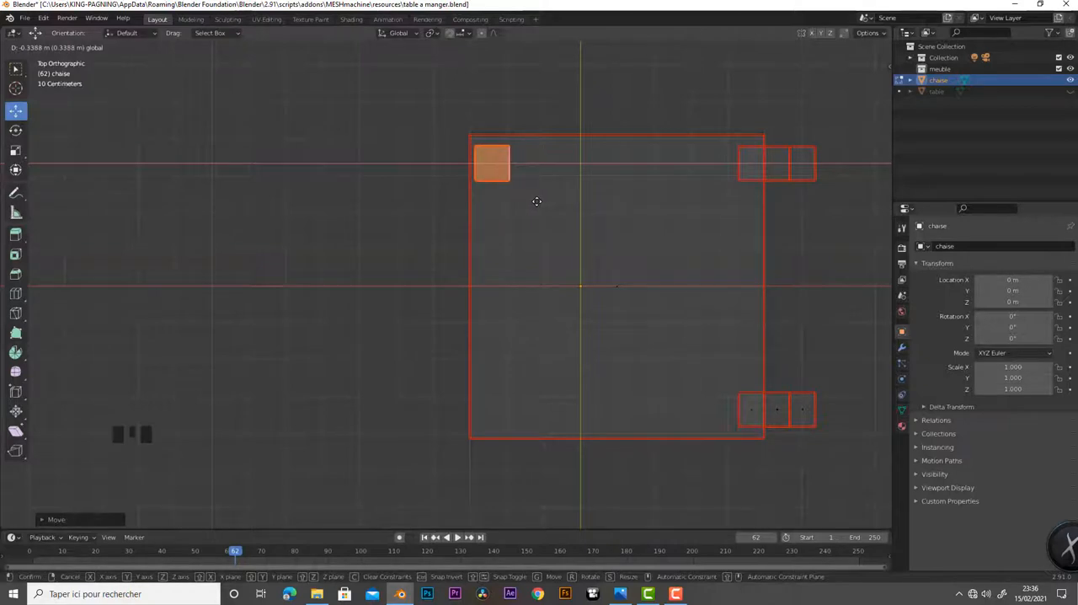
left_click_drag(537, 201, 538, 201)
middle_click_drag(573, 395, 739, 250)
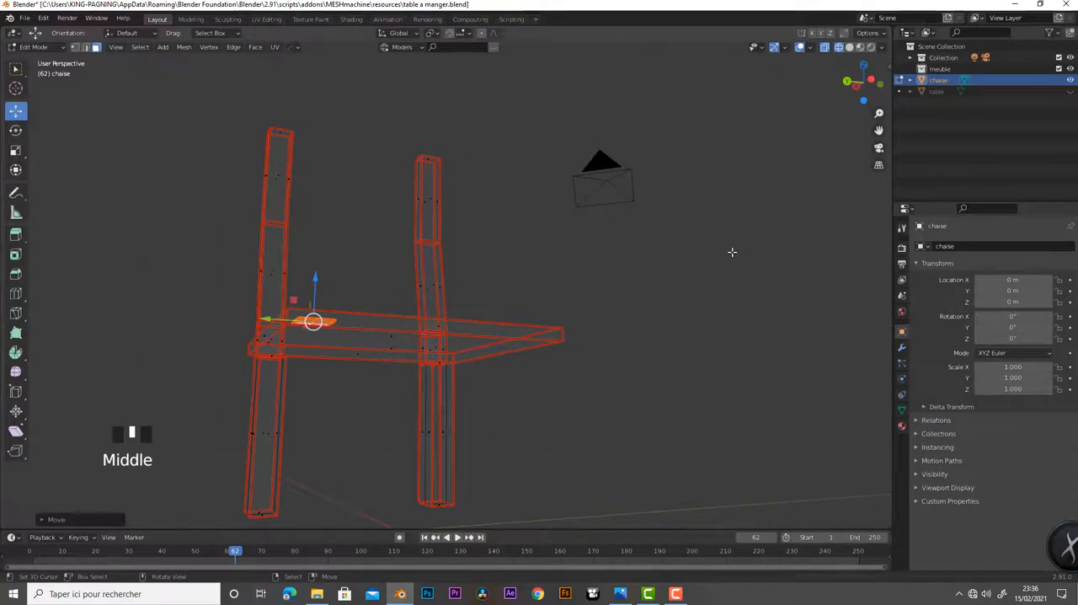
key("slash")
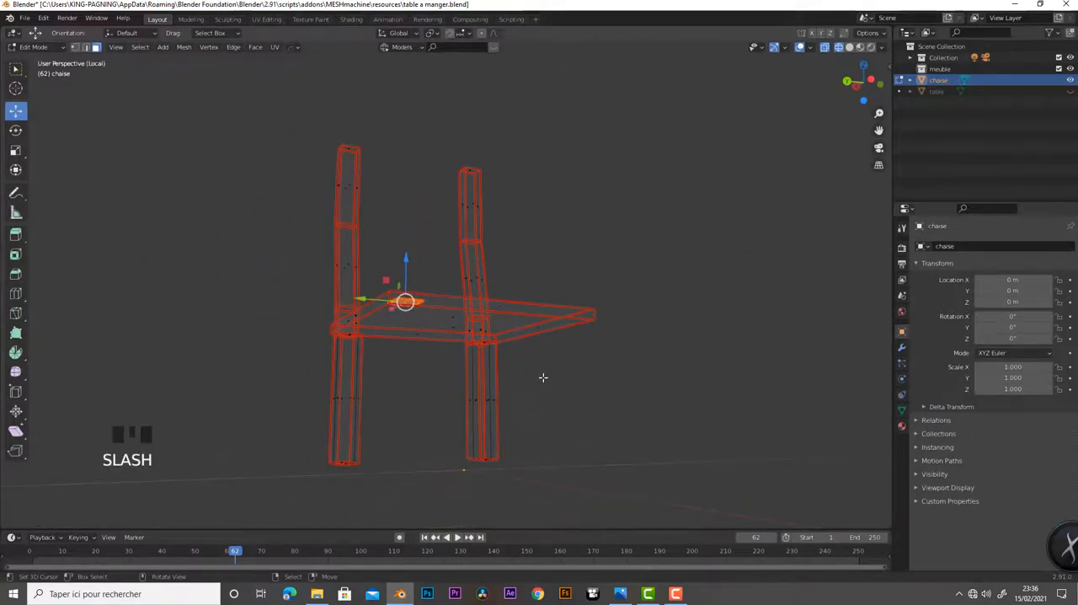
key("KP_1")
scroll(422, 406, "up", 8)
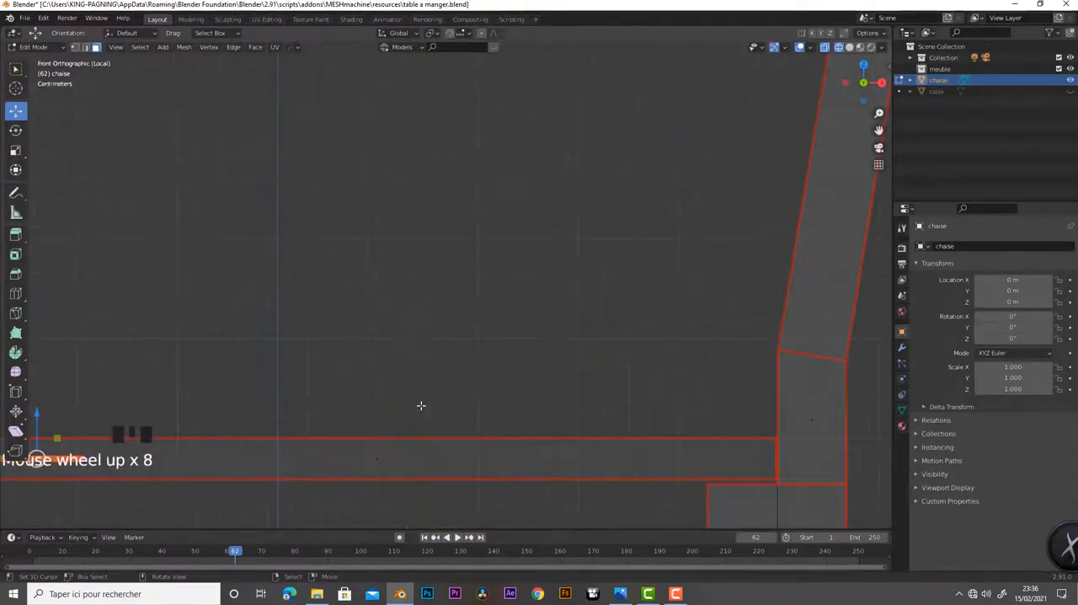
middle_click_drag(421, 405, 739, 160, "shift")
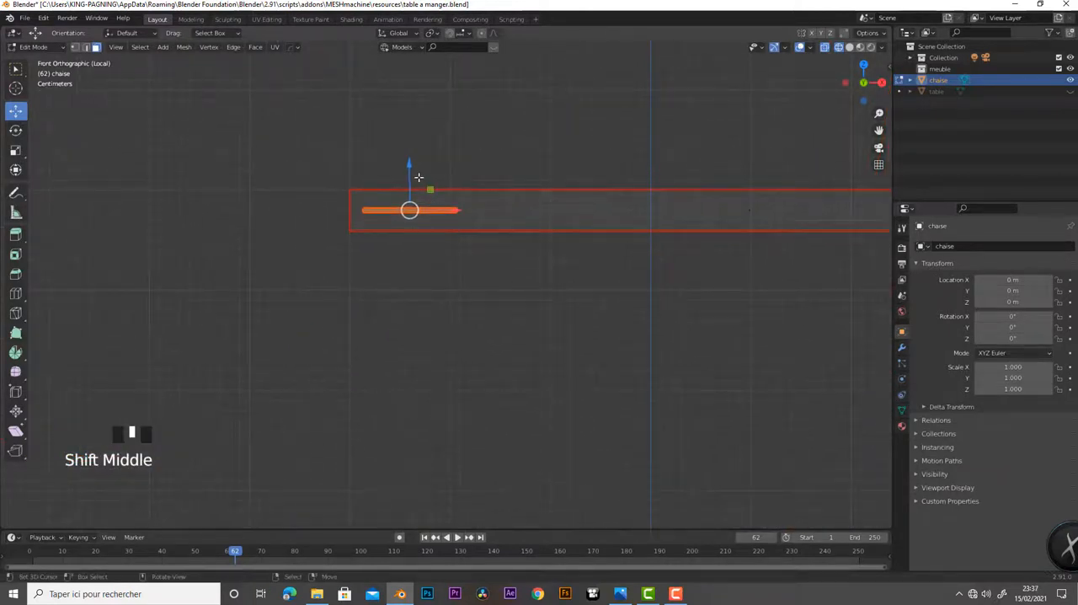
left_click_drag(418, 177, 414, 218)
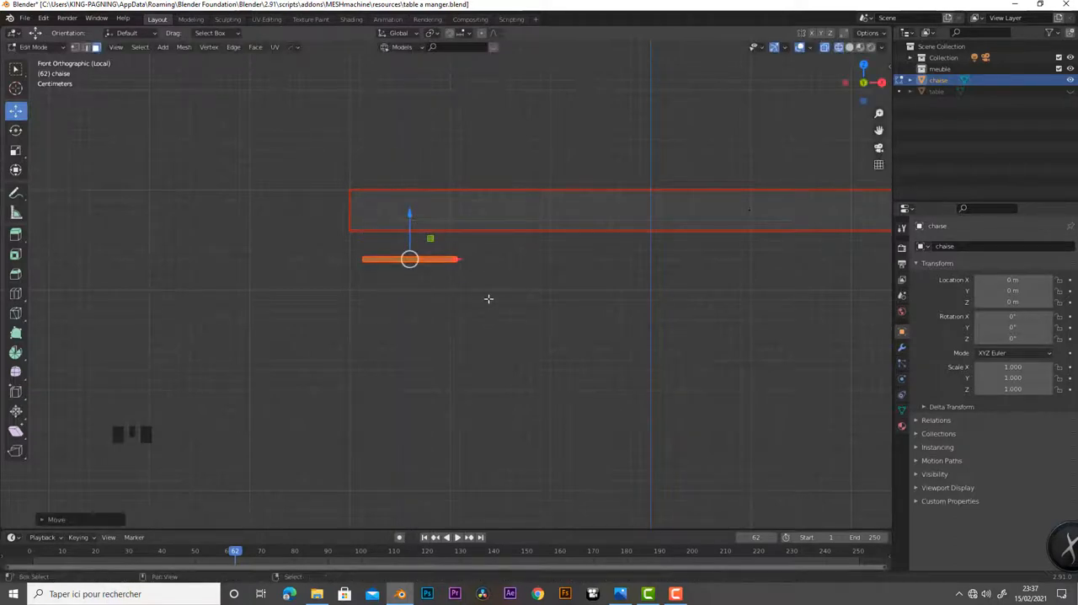
Duplicate the block along X to beyond the seat's front edge, and raise the original block against the seat's underside
key("shift+d")
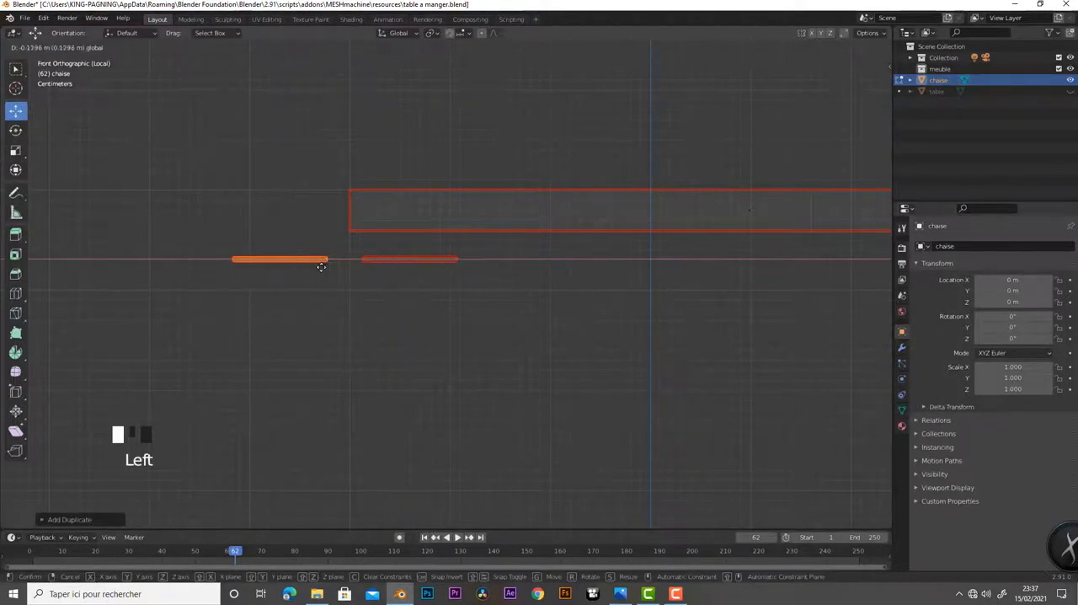
left_click(295, 264)
left_click_drag(350, 251, 521, 302)
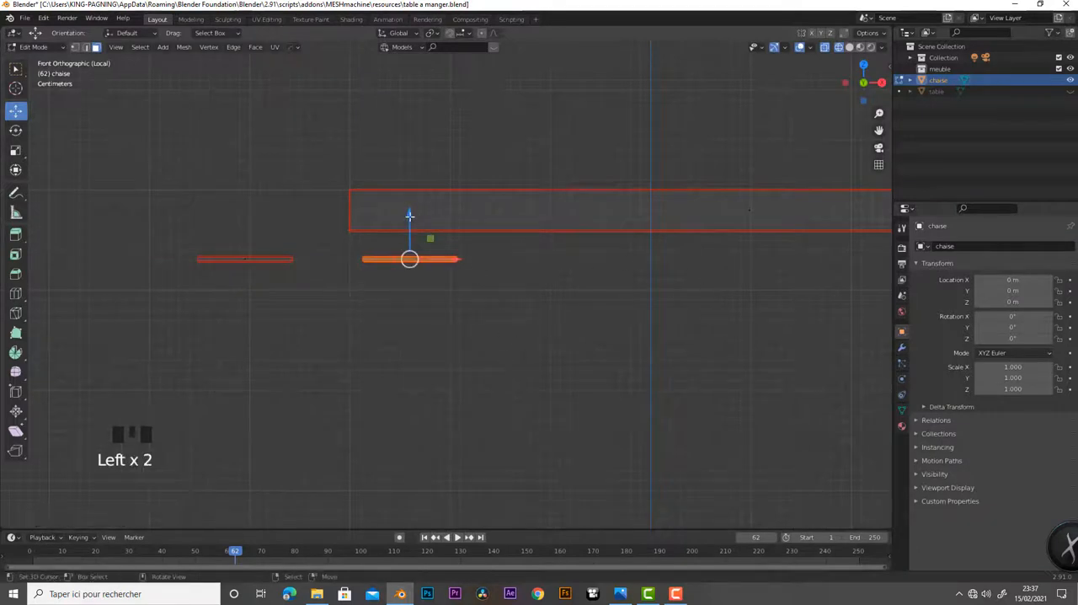
left_click_drag(414, 215, 417, 191)
Select the block's bottom face and lower it in front view to ground level to form a front leg
middle_click_drag(460, 308, 682, 301)
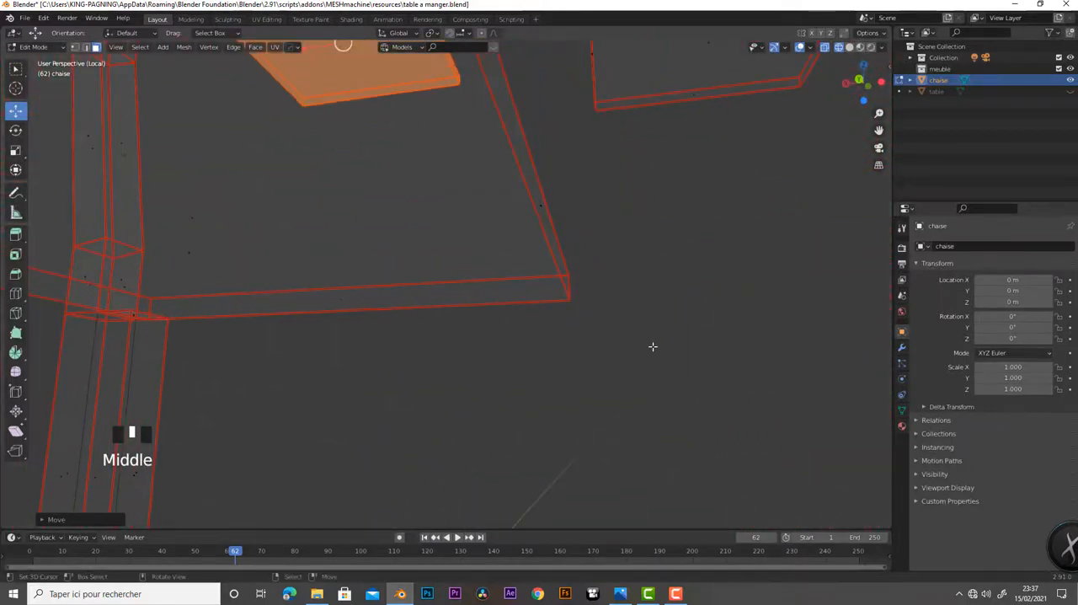
middle_click_drag(653, 346, 612, 293)
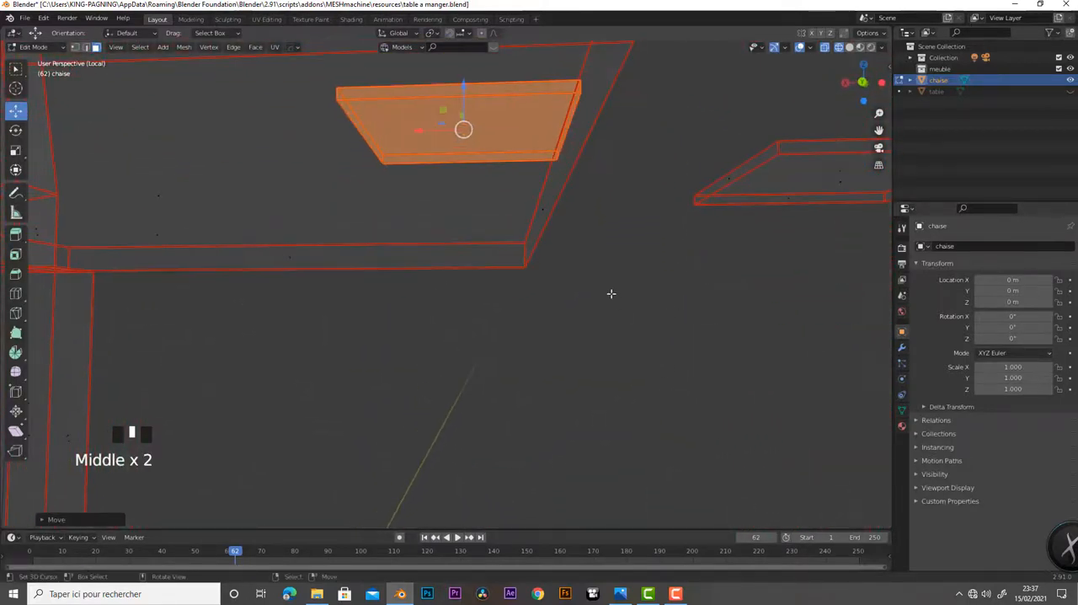
right_click(487, 141)
right_click(465, 134)
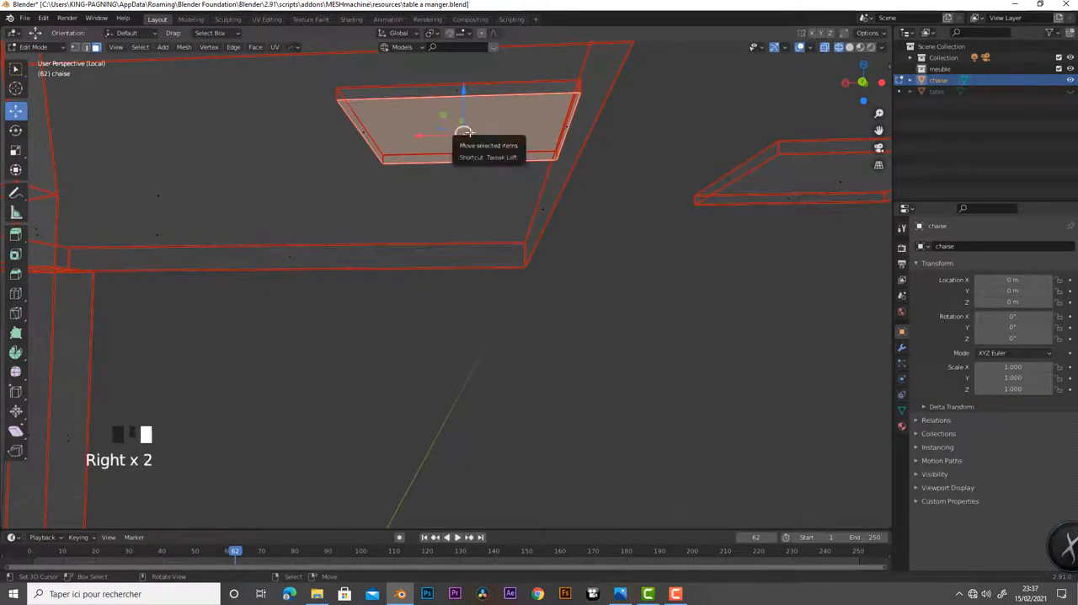
key("KP_1")
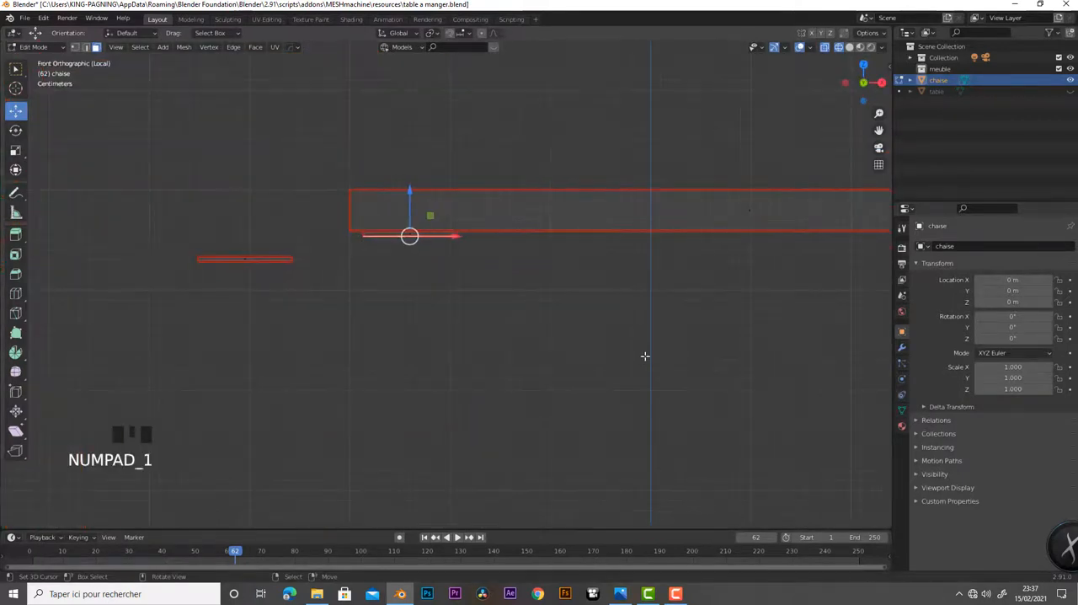
scroll(463, 343, "down", 5)
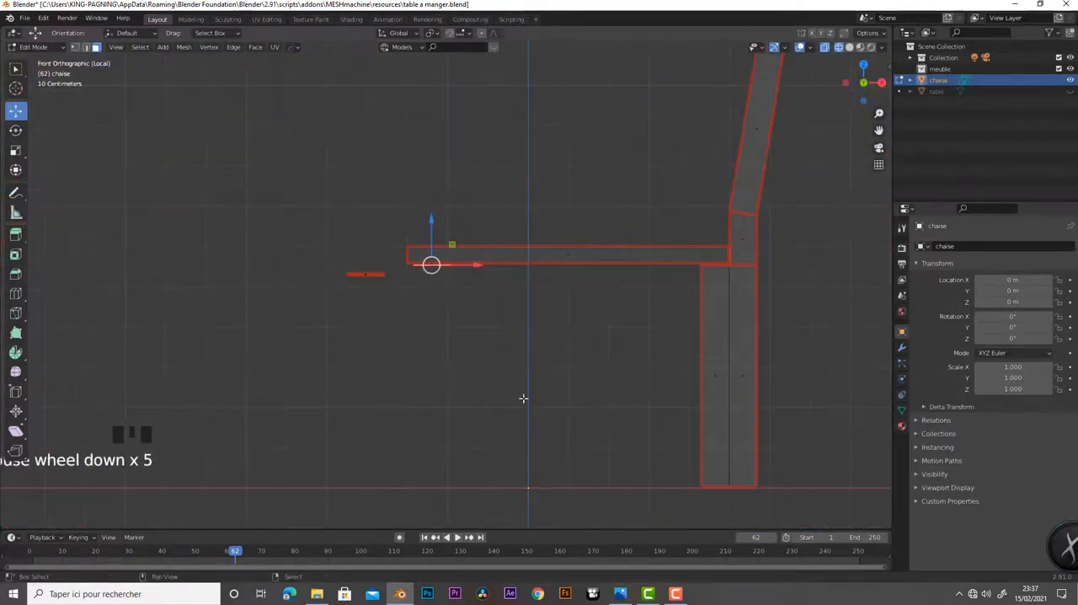
middle_click_drag(525, 397, 490, 353, "shift")
left_click_drag(412, 176, 437, 434)
Select the whole front leg, duplicate it, and move the copy about -0.67 m along Y to the opposite front corner
scroll(458, 416, "down", 1)
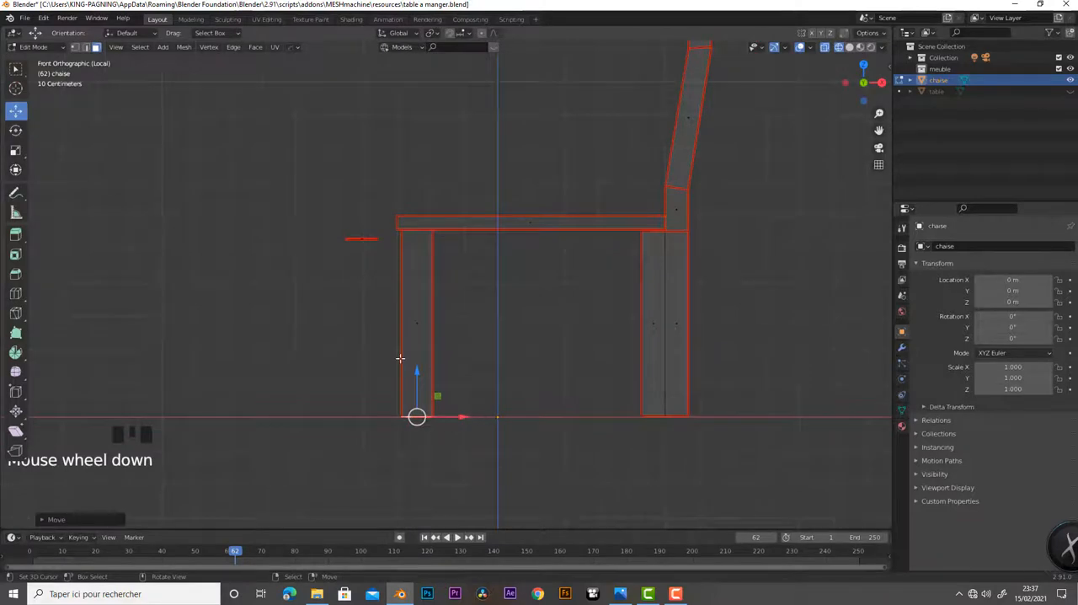
left_click_drag(396, 262, 468, 454)
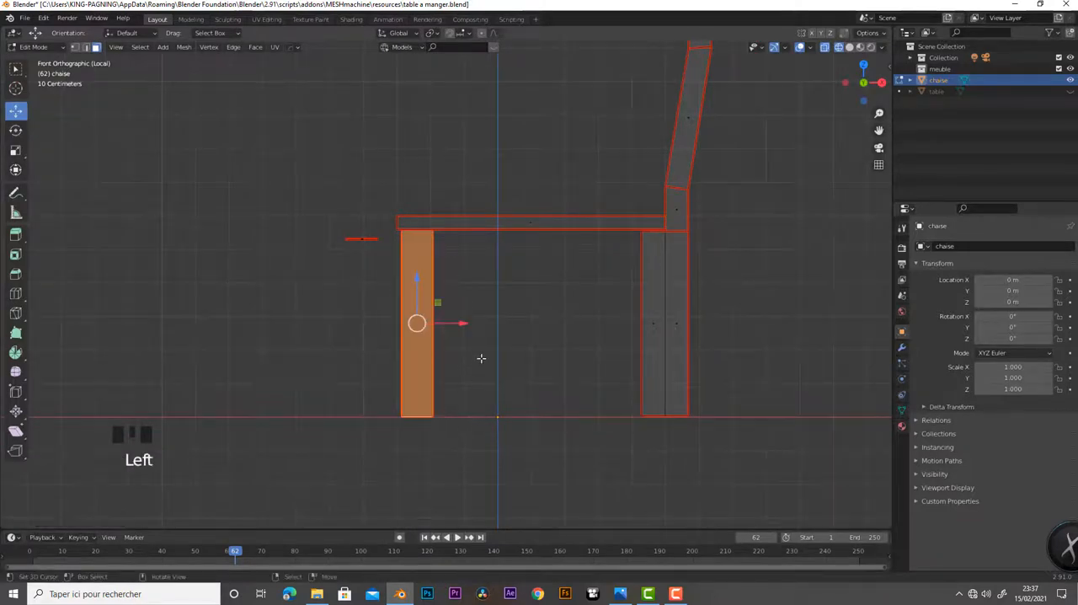
middle_click_drag(481, 358, 582, 317)
right_click(601, 371, "shift")
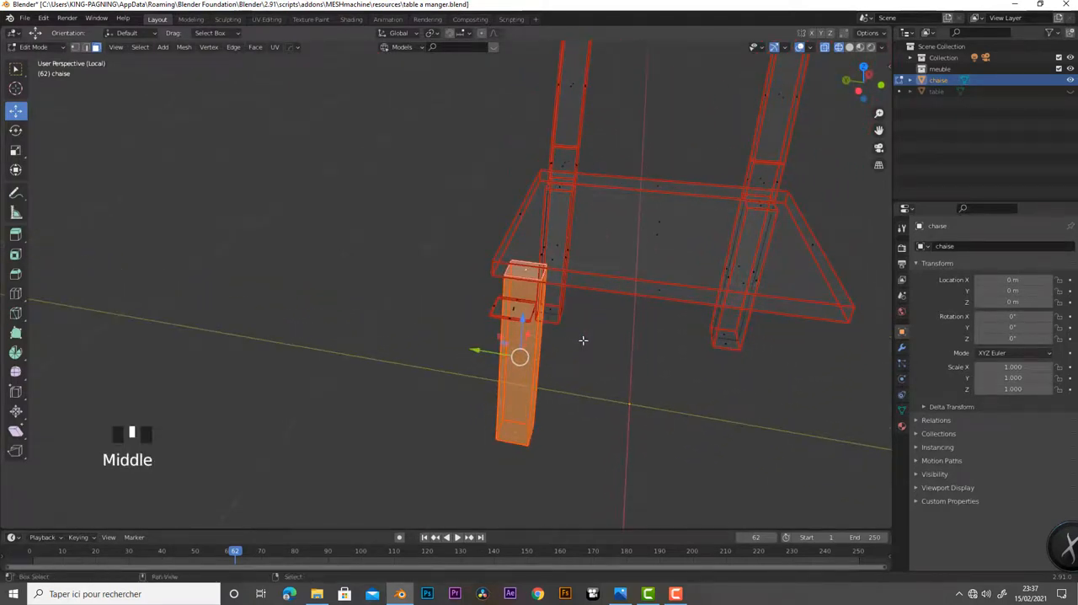
key("shift+d")
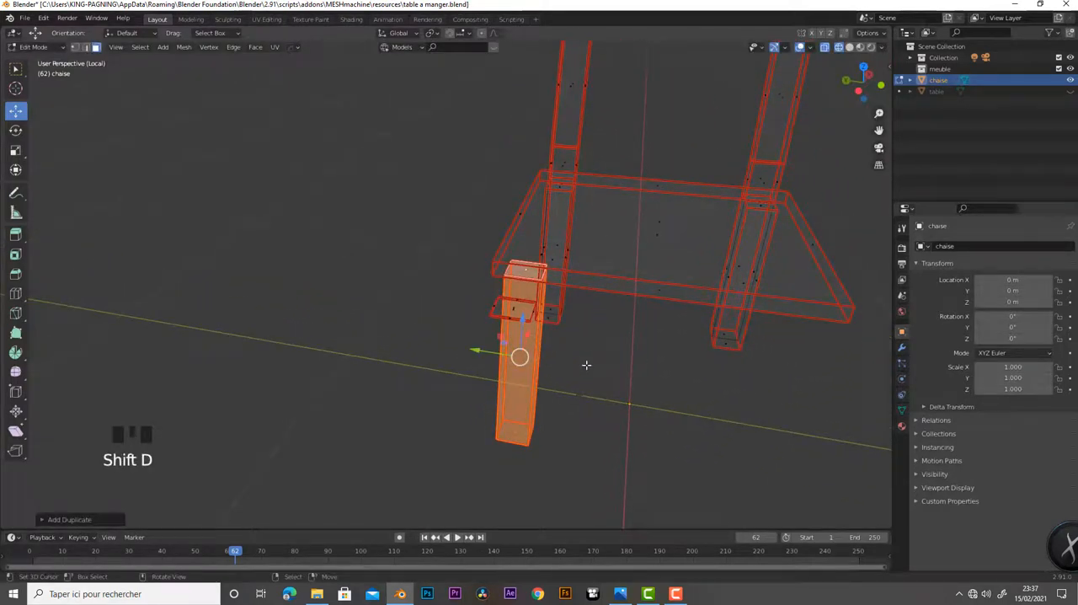
key("KP_7")
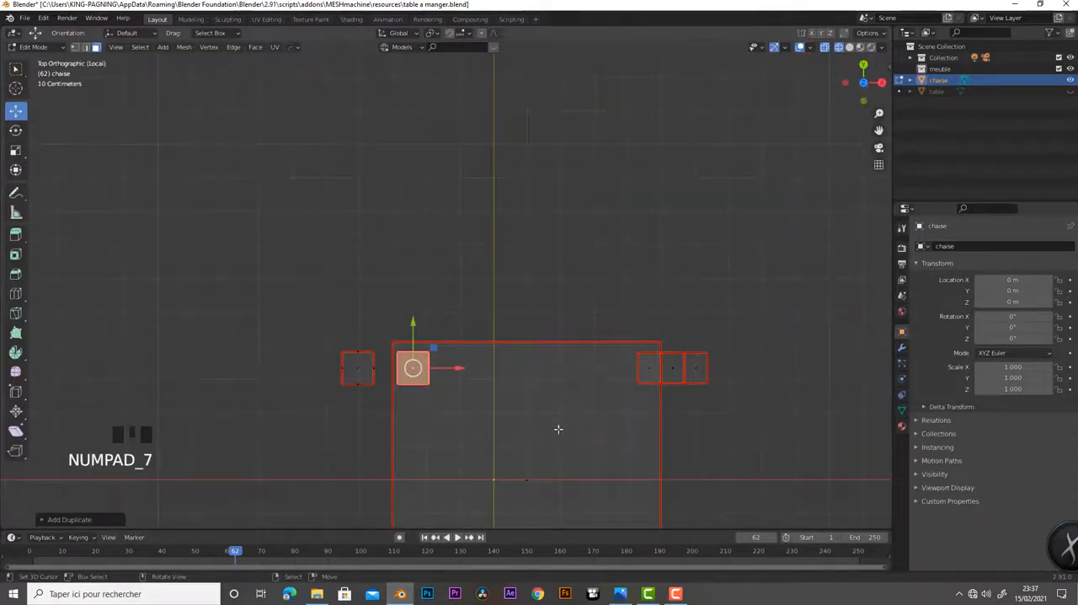
scroll(539, 434, "down", 3)
middle_click_drag(525, 438, 493, 198, "shift")
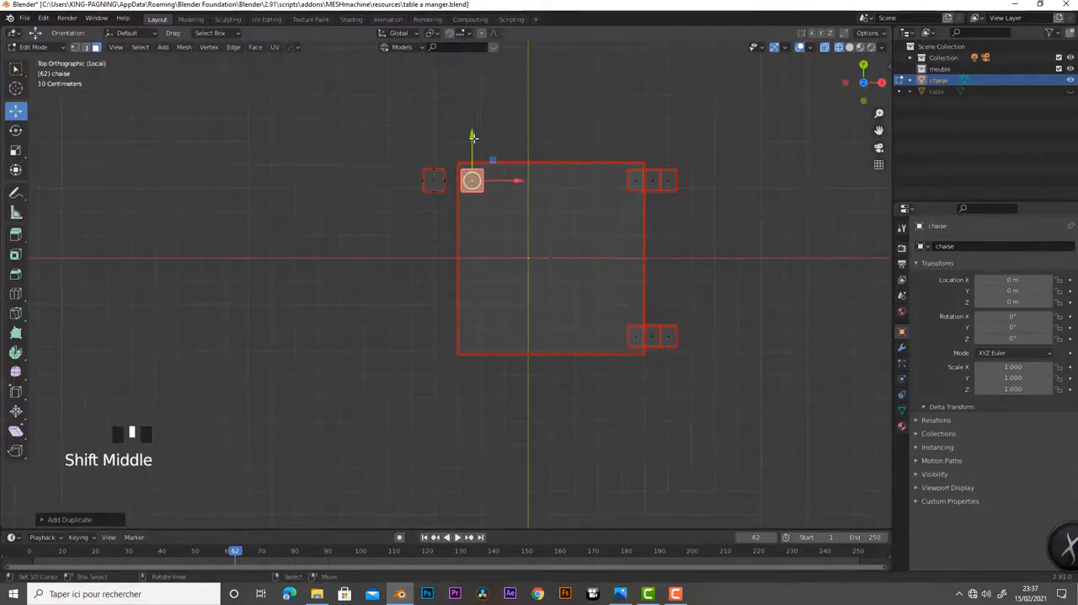
left_click_drag(473, 137, 482, 293)
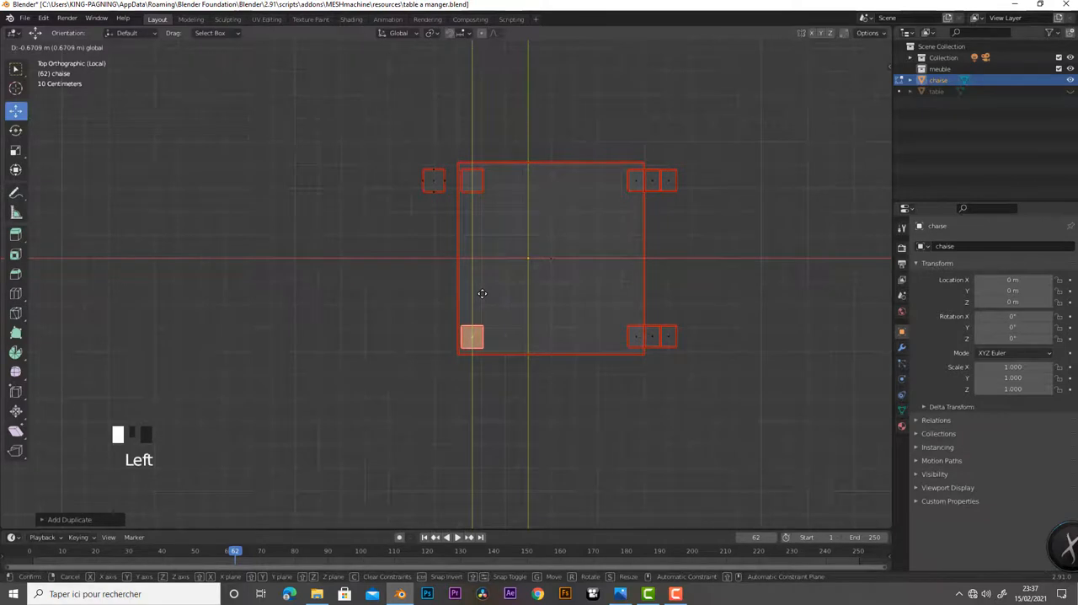
Nudge the copied leg about 0.001 m along Y to align it with the rear leg, and switch to solid shading
scroll(638, 417, "up", 4)
middle_click_drag(654, 392, 512, 317, "shift")
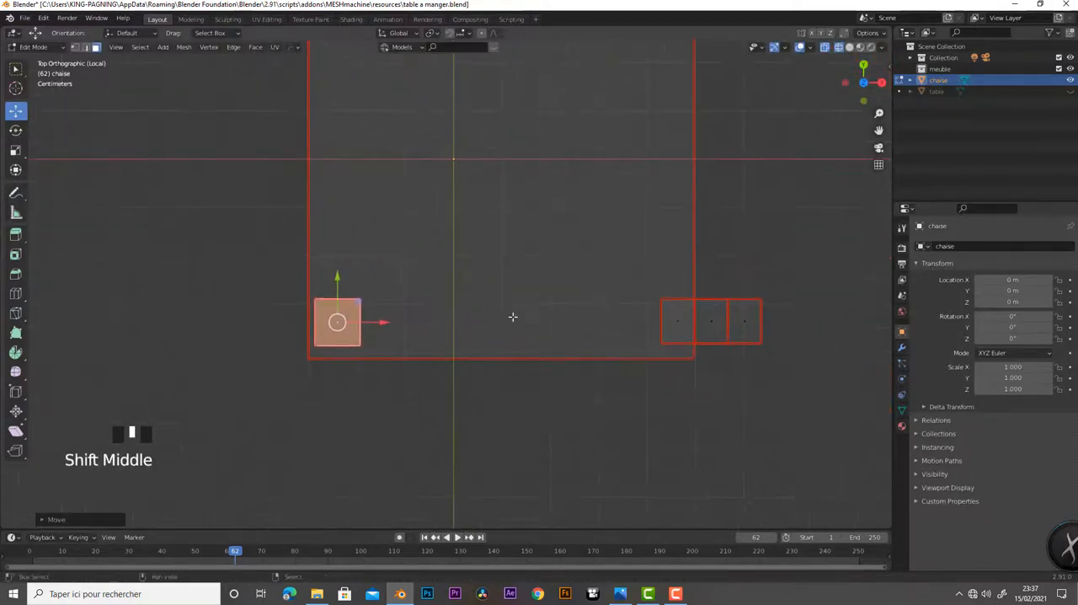
left_click(336, 279)
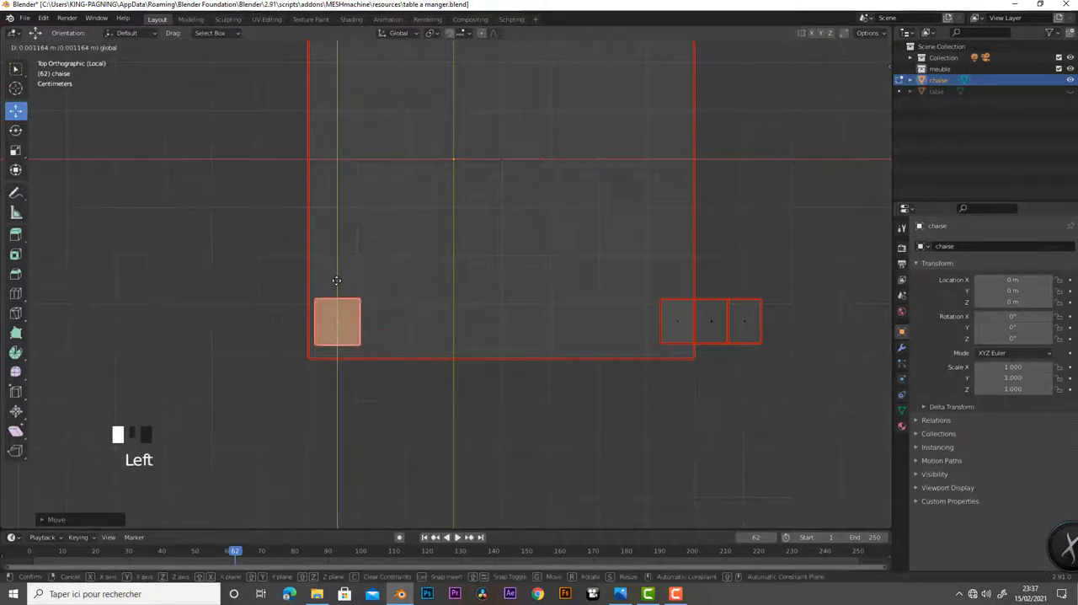
scroll(430, 353, "down", 4)
middle_click_drag(436, 366, 461, 266)
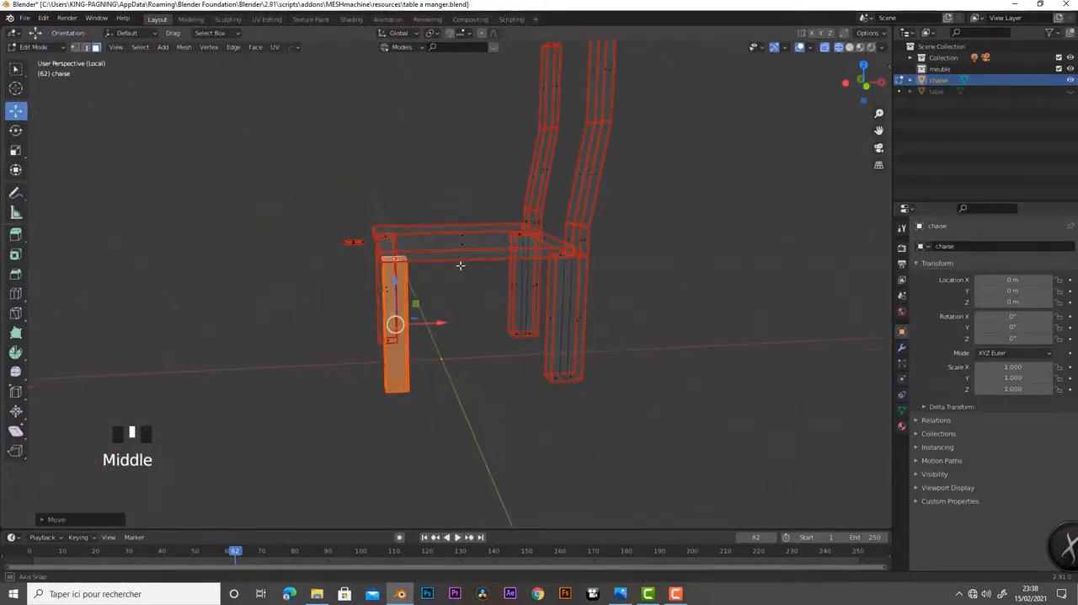
left_click(849, 48)
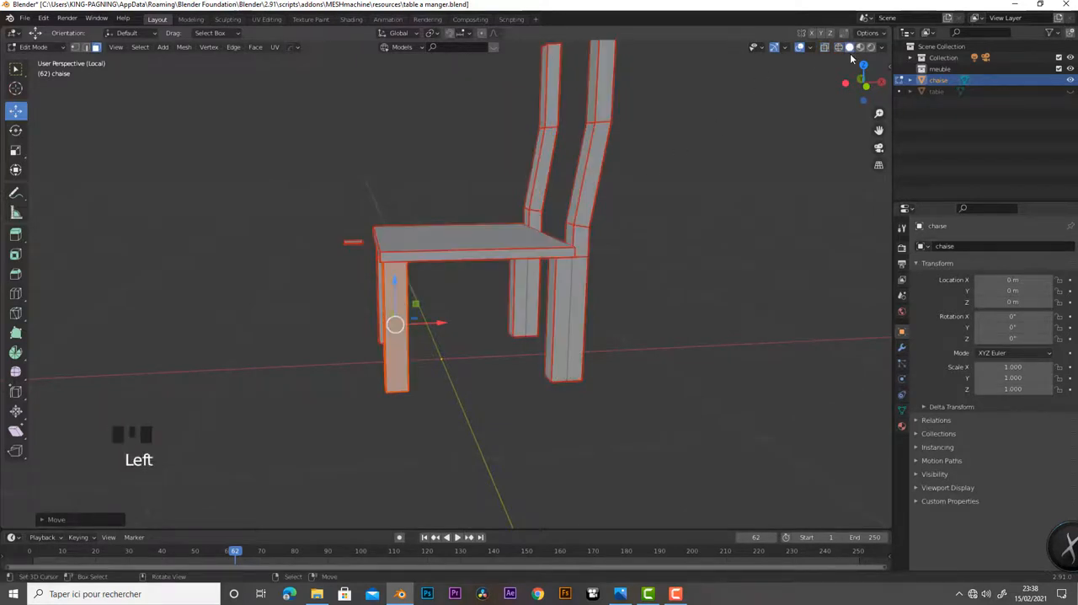
middle_click_drag(518, 304, 609, 307)
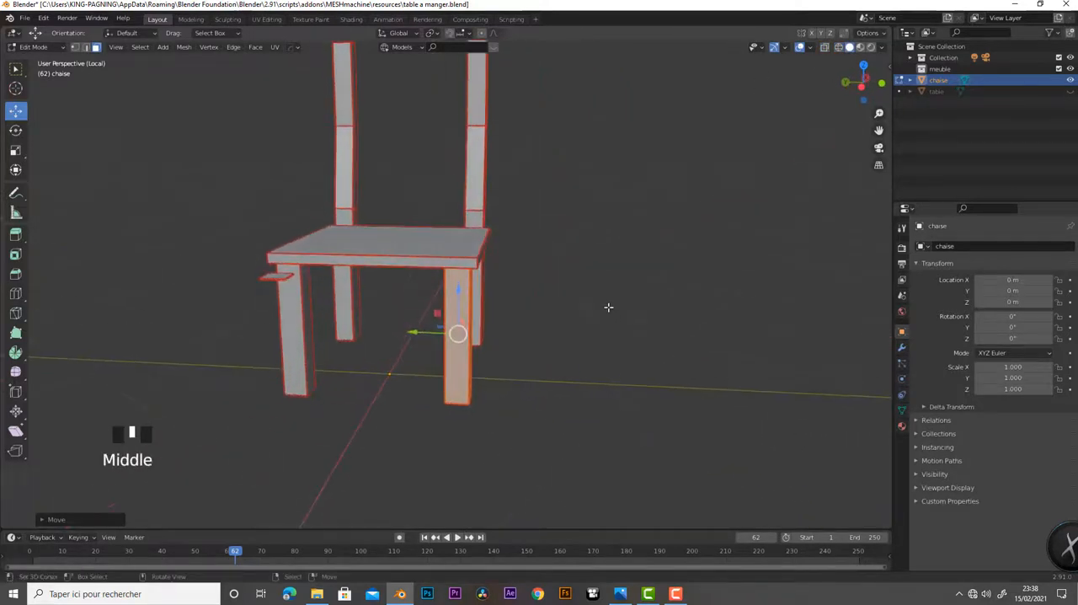
Check the whole four-legged chair in Object Mode, and return to editing its mesh
key("Tab")
middle_click_drag(472, 330, 477, 365)
scroll(566, 346, "down", 5)
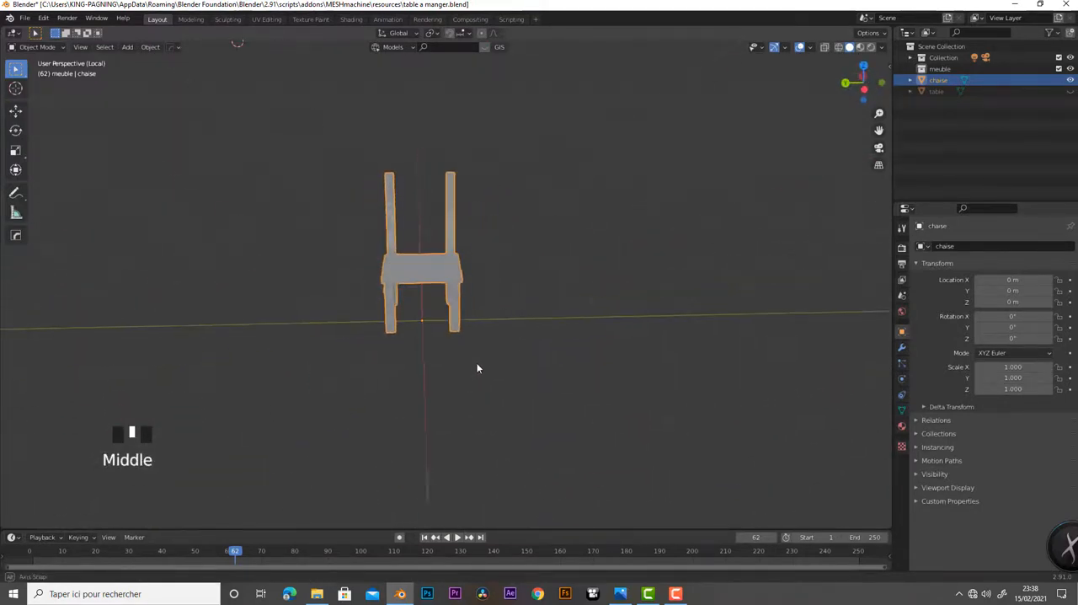
key("Tab")
scroll(584, 379, "up", 6)
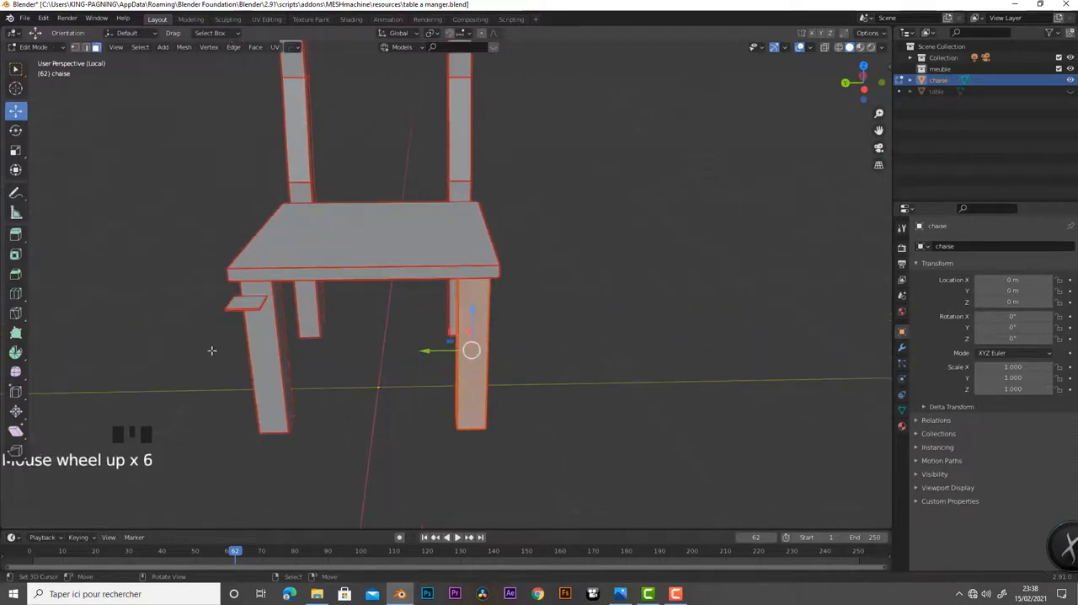
Select the small loose block beyond the seat's front edge in wireframe, narrow it along X and thicken it along Z
middle_click_drag(247, 327, 432, 356)
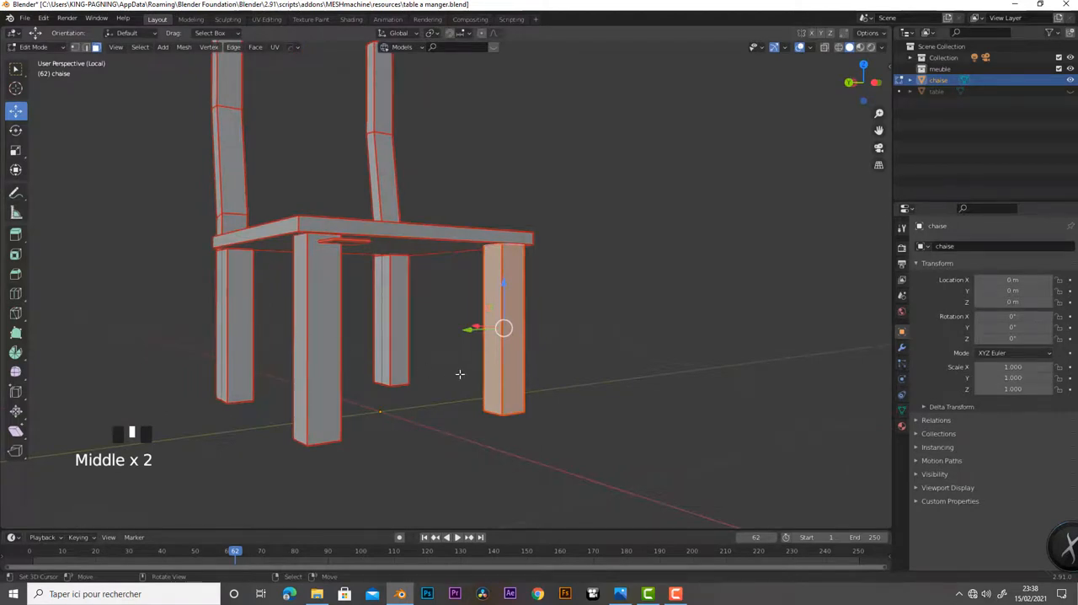
middle_click_drag(460, 373, 556, 431)
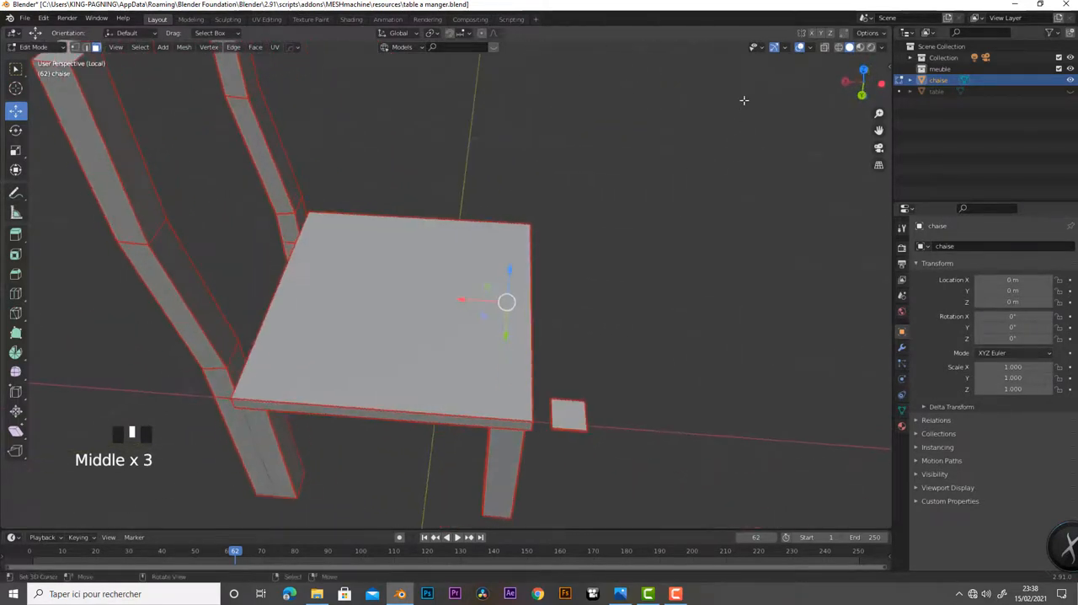
left_click(838, 49)
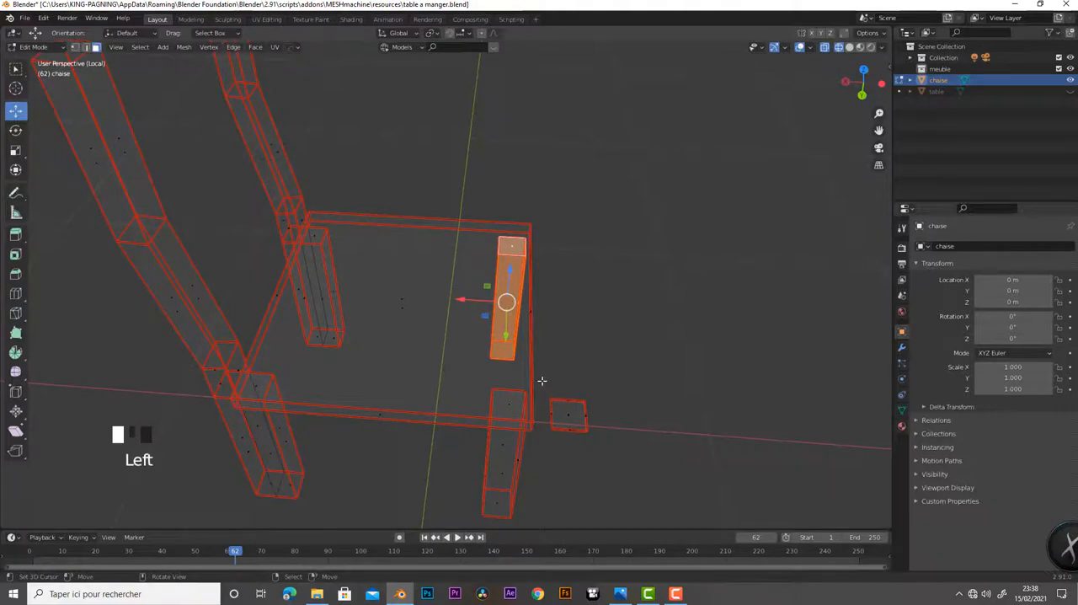
left_click(569, 415)
middle_click_drag(616, 465, 607, 431)
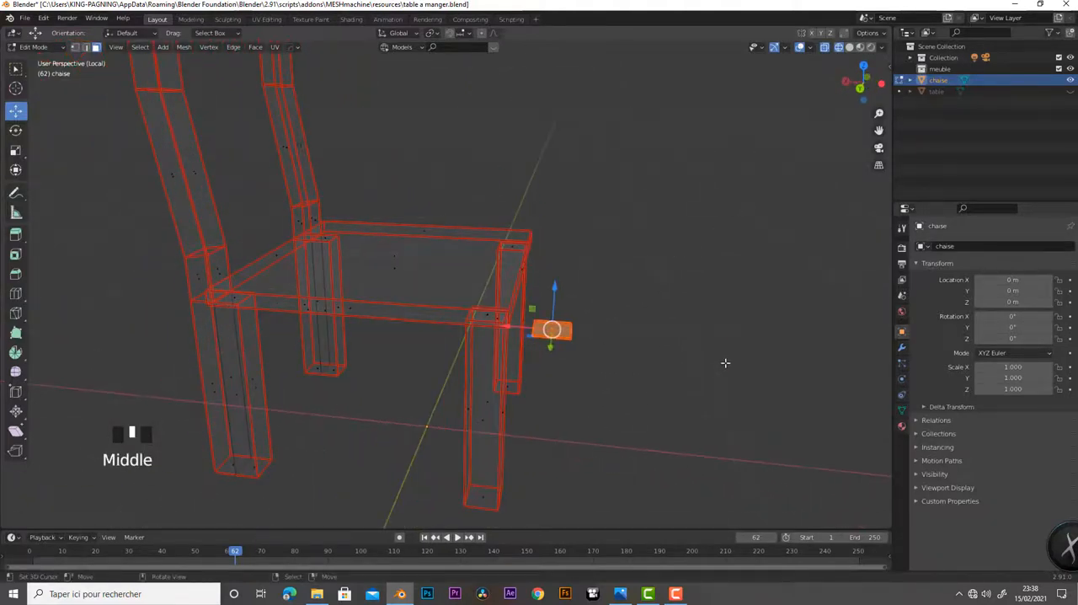
key("s")
key("x")
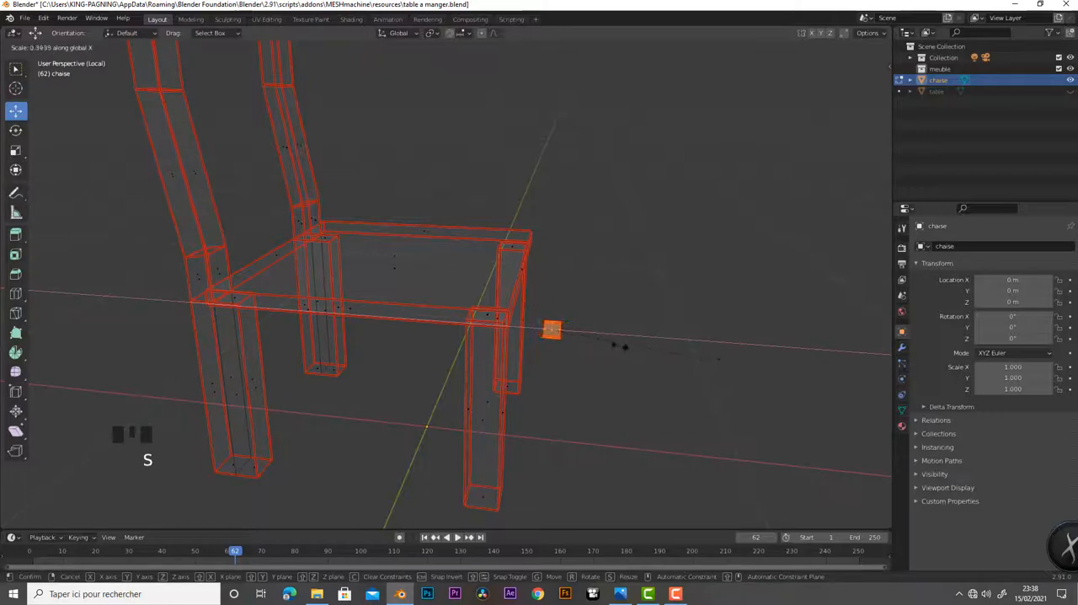
left_click(615, 354)
key("s")
key("z")
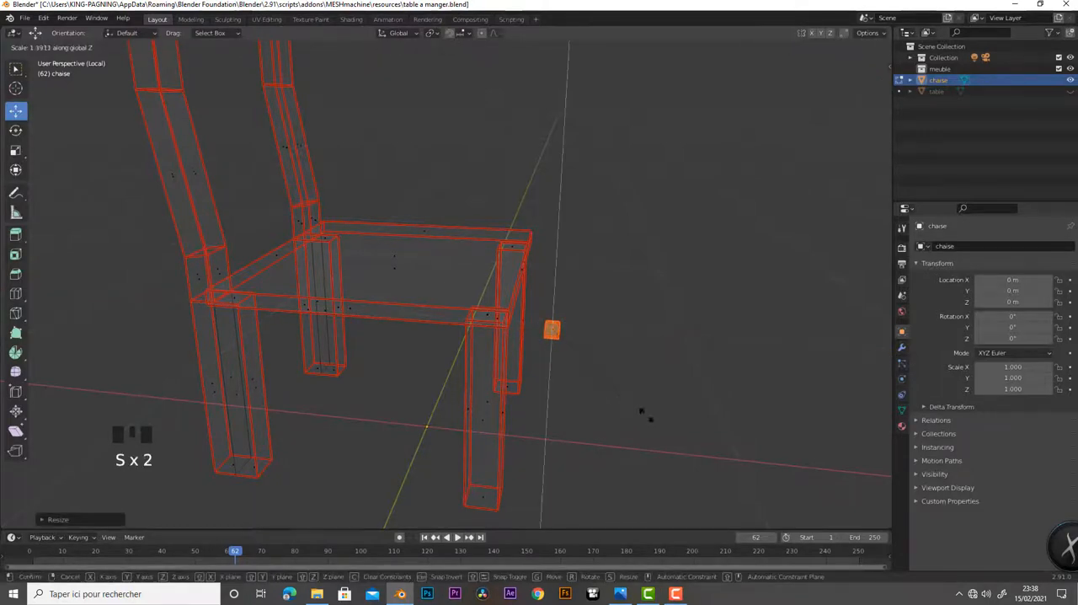
left_click(764, 494)
In right view, lower the block to the lower half of the front leg and scale it taller along Z
middle_click_drag(605, 419, 469, 391)
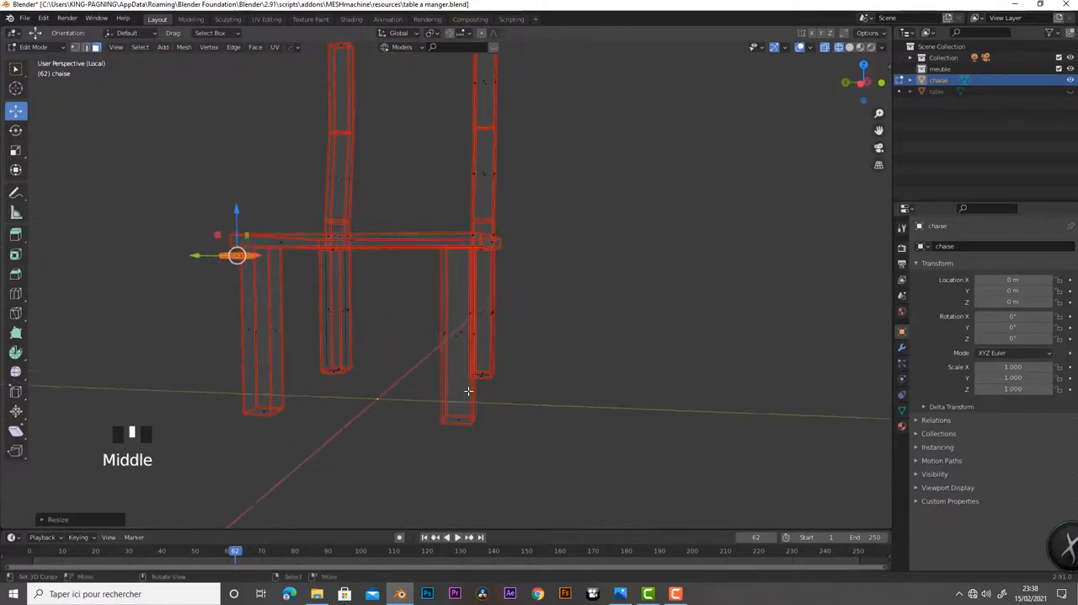
key("KP_3")
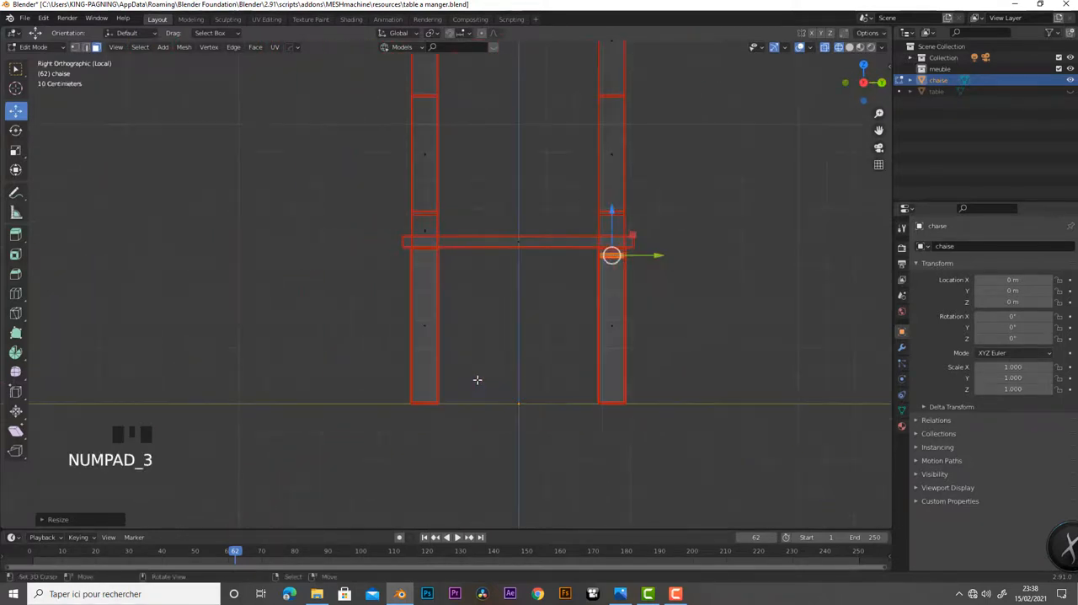
left_click_drag(616, 229, 610, 302)
scroll(650, 365, "up", 5)
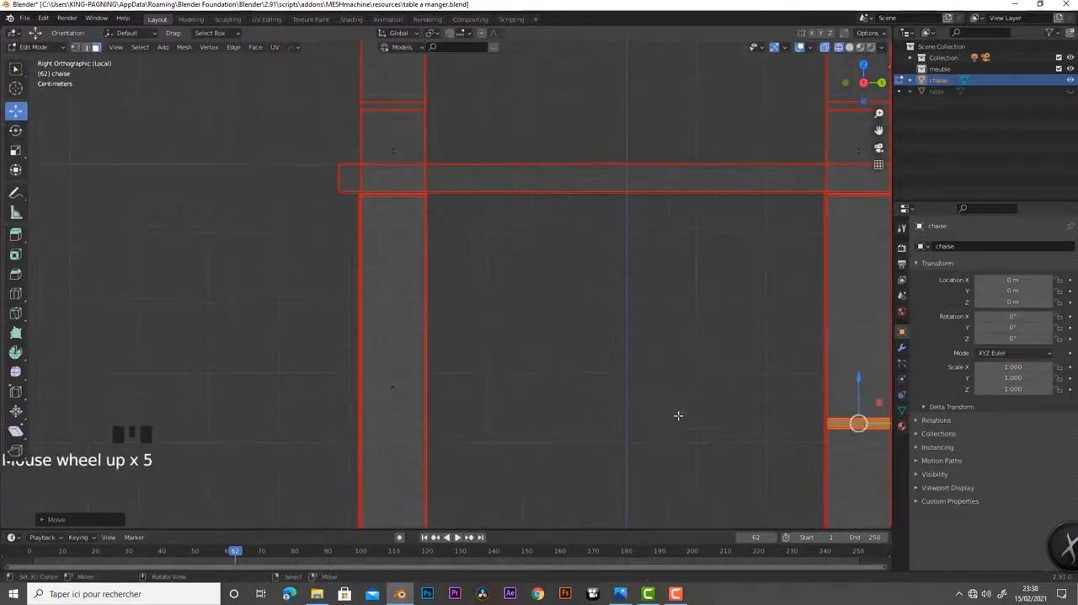
middle_click_drag(679, 414, 428, 411, "shift")
key("s")
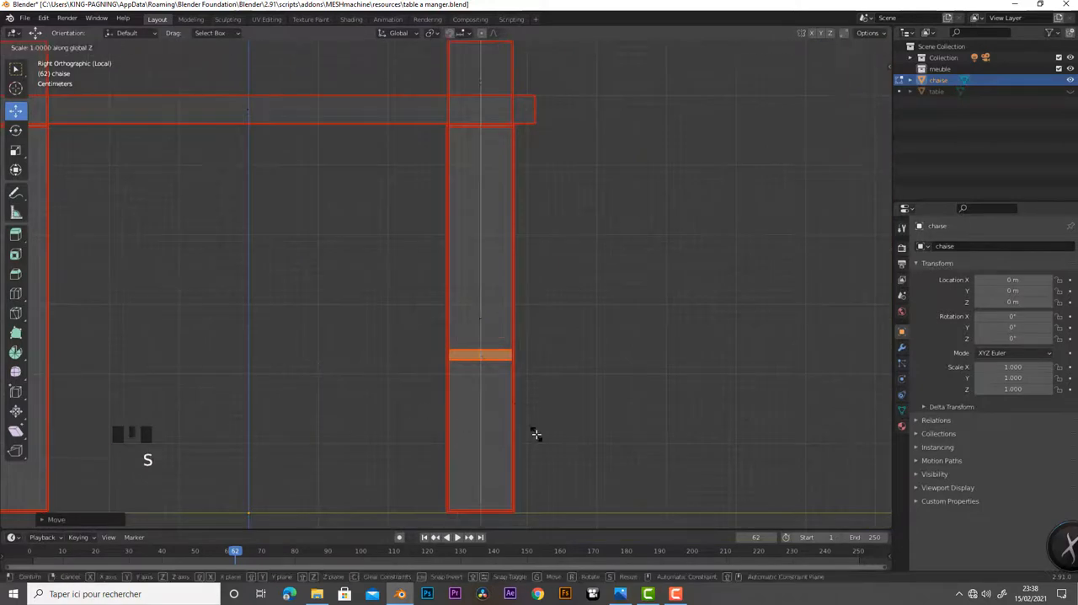
key("z")
left_click(792, 498)
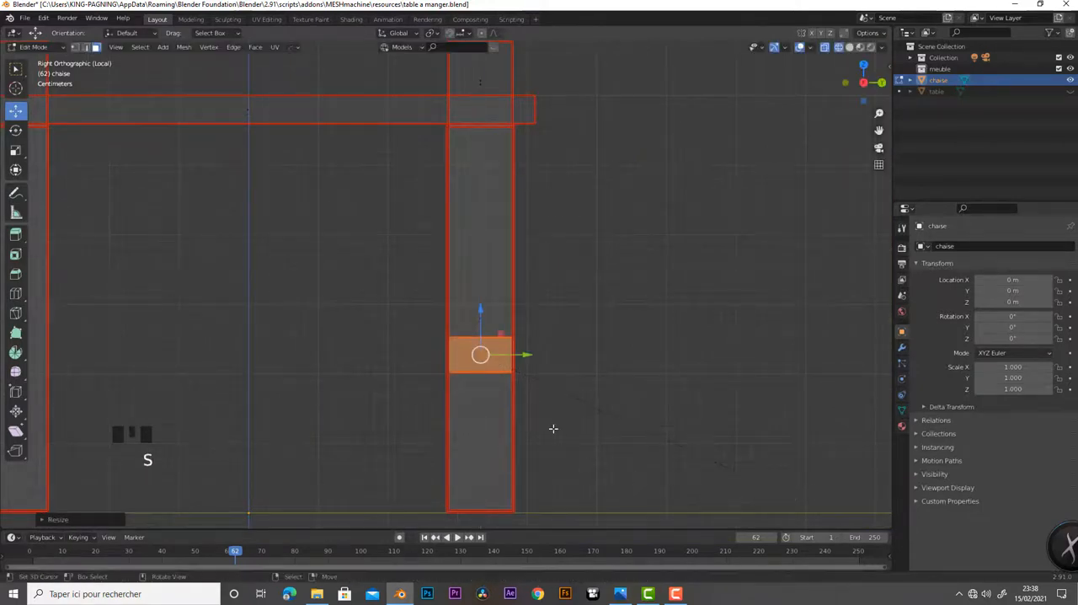
Move the block along Y to midway between the legs and stretch it along Y toward both legs as a crossbar
scroll(552, 404, "down", 1)
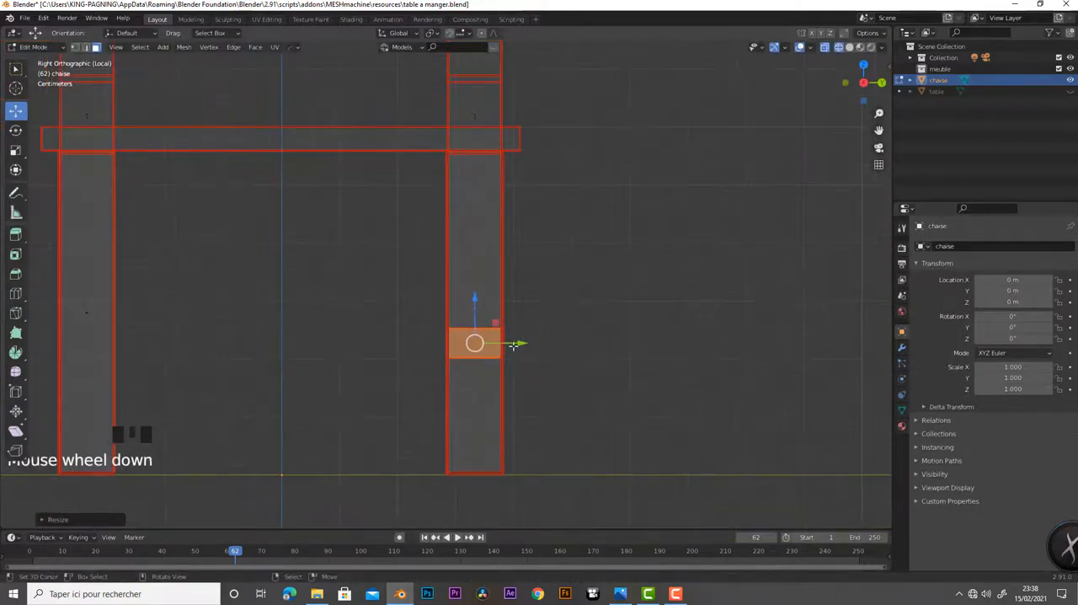
left_click_drag(513, 344, 333, 356)
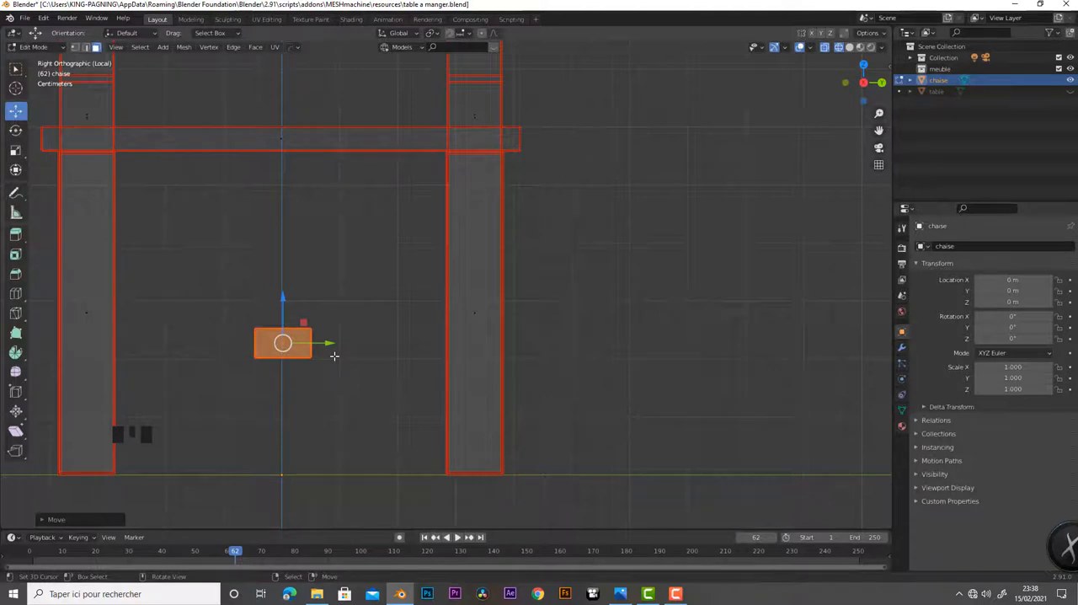
key("s")
key("y")
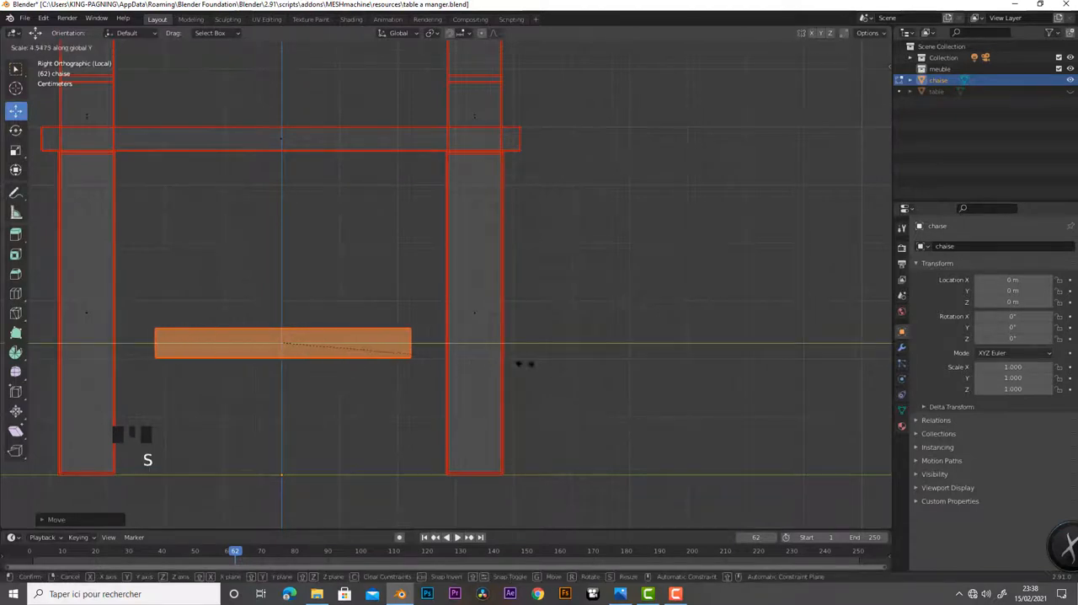
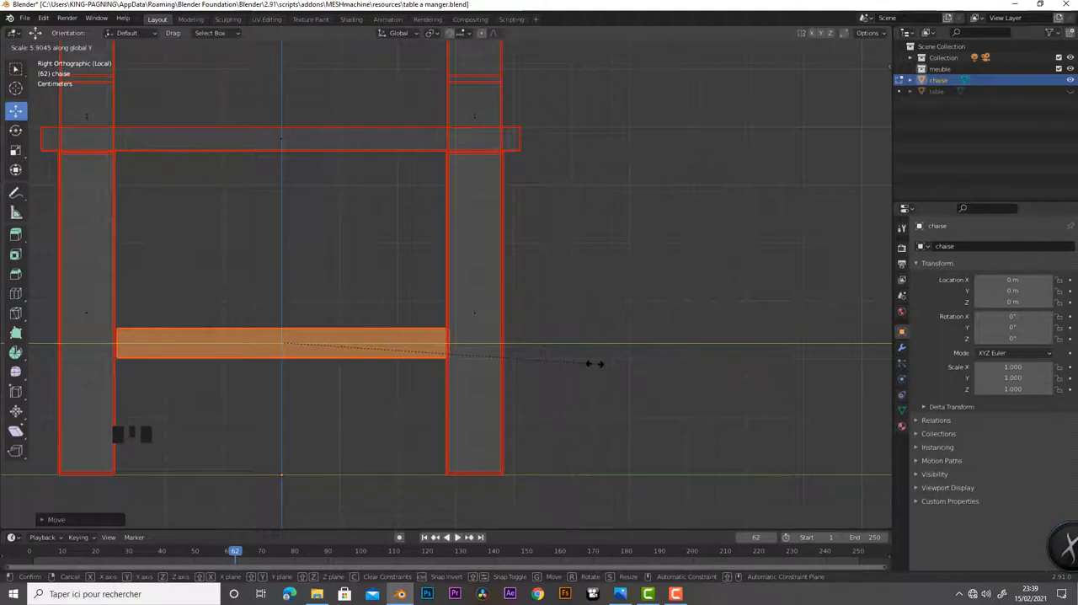
Finish stretching the crossbar along Y, shift it slightly, and scale it along Y to meet both legs' inner faces
left_click(595, 363)
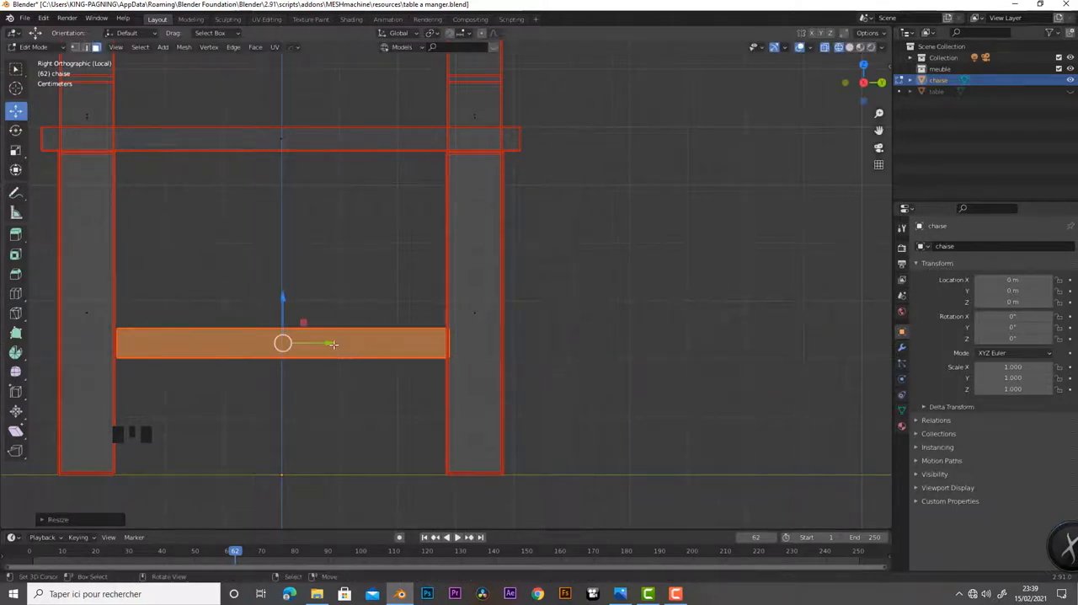
left_click_drag(334, 344, 330, 345)
key("s")
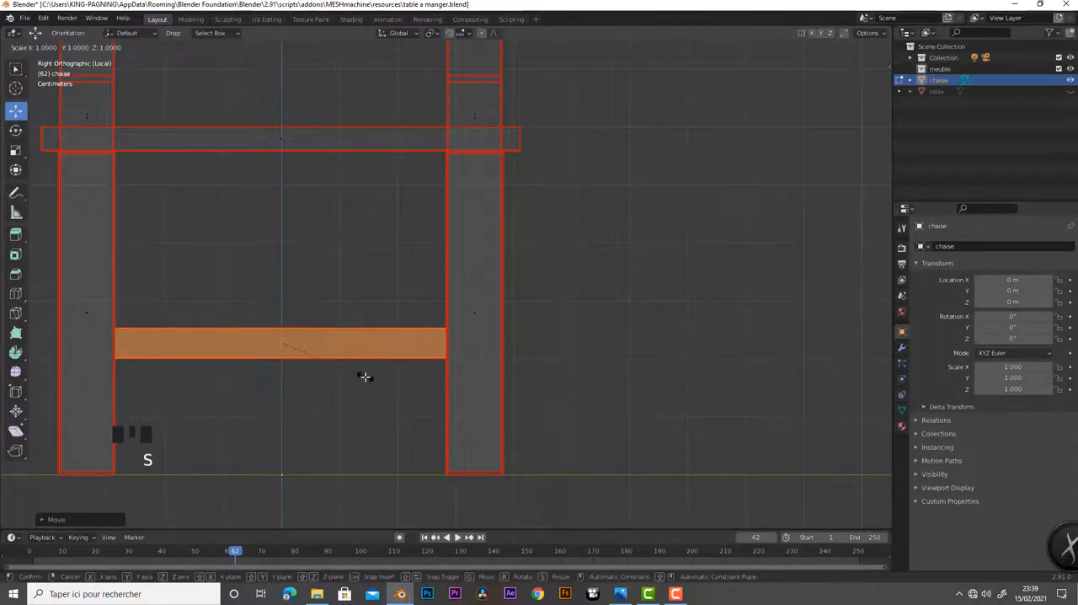
key("y")
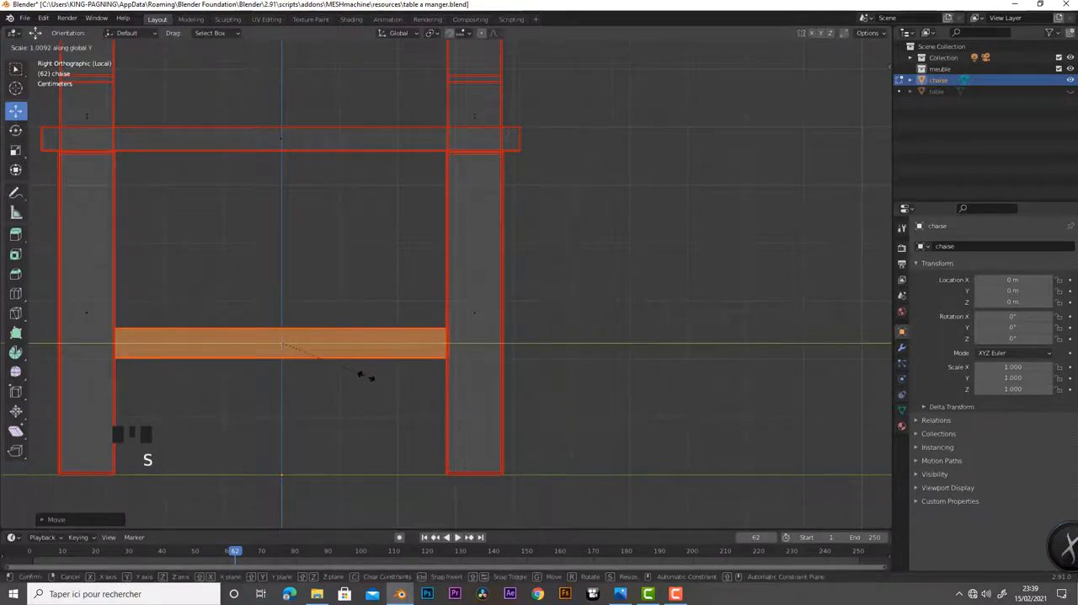
left_click(360, 376)
In front view, move the crossbar along X into line with the front legs, lower it slightly along Z, and check it in solid shading
middle_click_drag(457, 378, 356, 384)
key("KP_1")
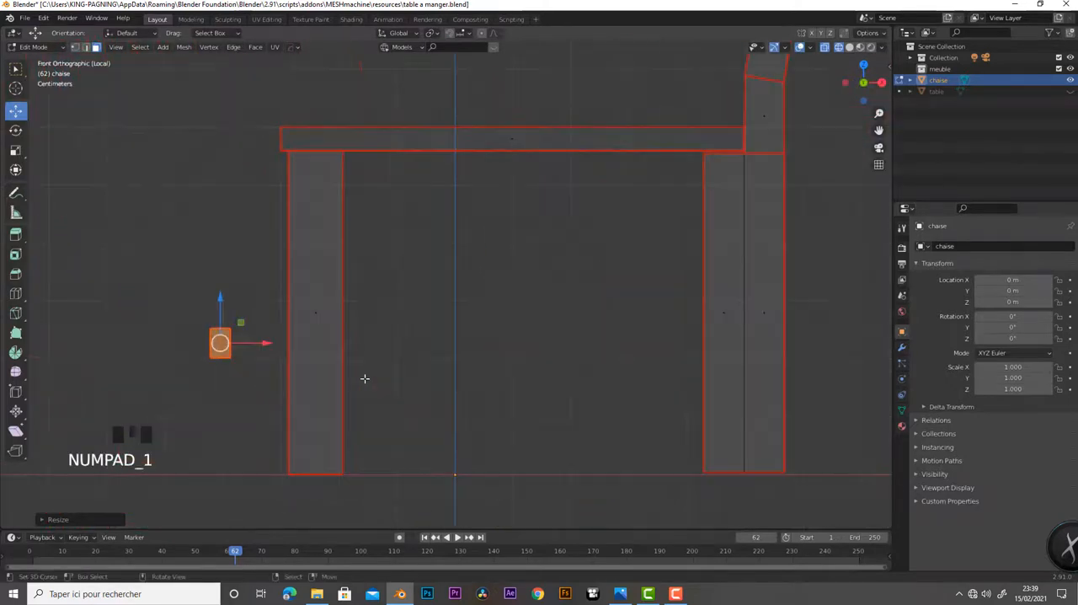
left_click_drag(263, 342, 355, 342)
left_click_drag(316, 303, 315, 330)
middle_click_drag(315, 416, 453, 434)
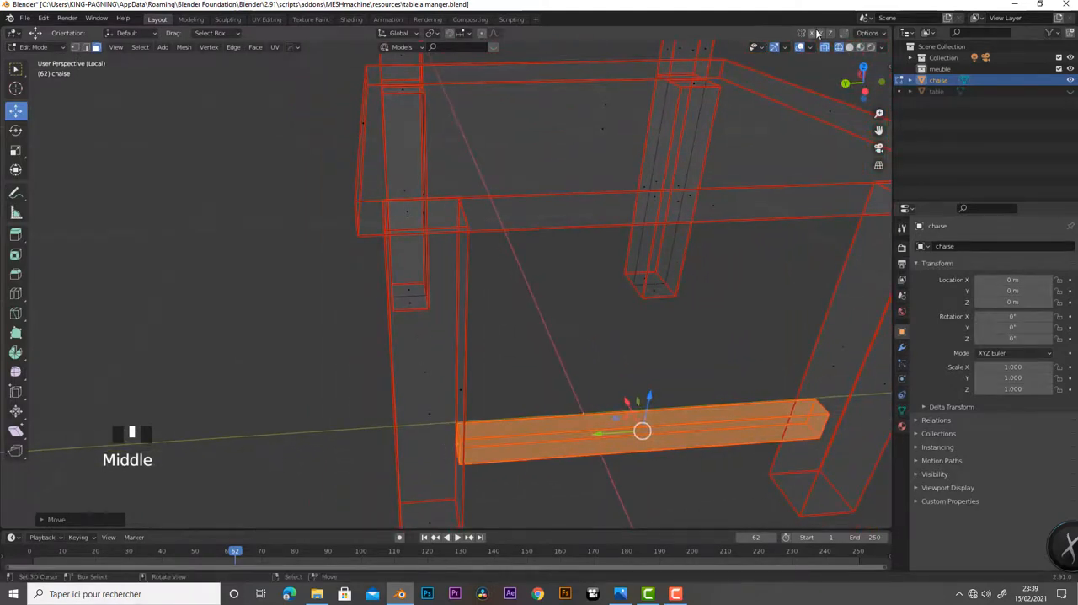
left_click(849, 46)
scroll(675, 405, "down", 3)
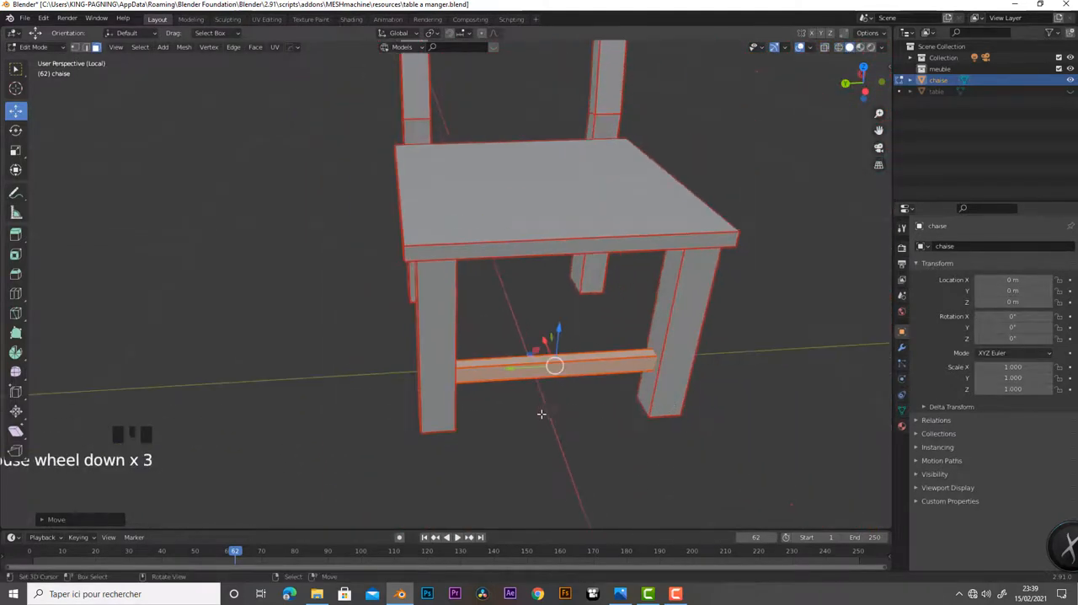
middle_click_drag(675, 405, 404, 377)
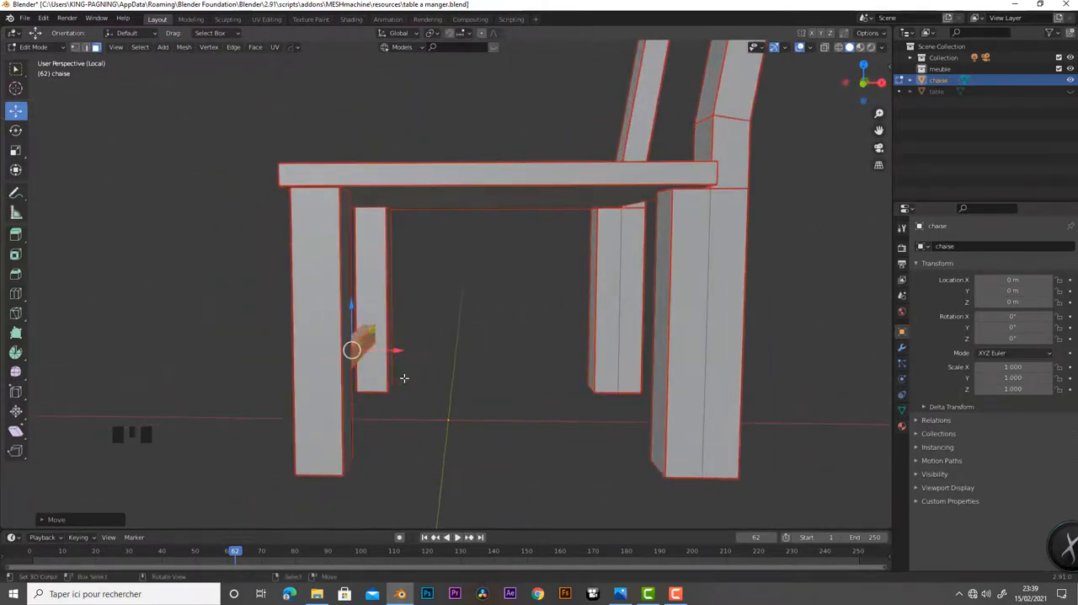
In front-view wireframe, duplicate the front crossbar and move the copy along X to the middle of the rear legs
key("KP_1")
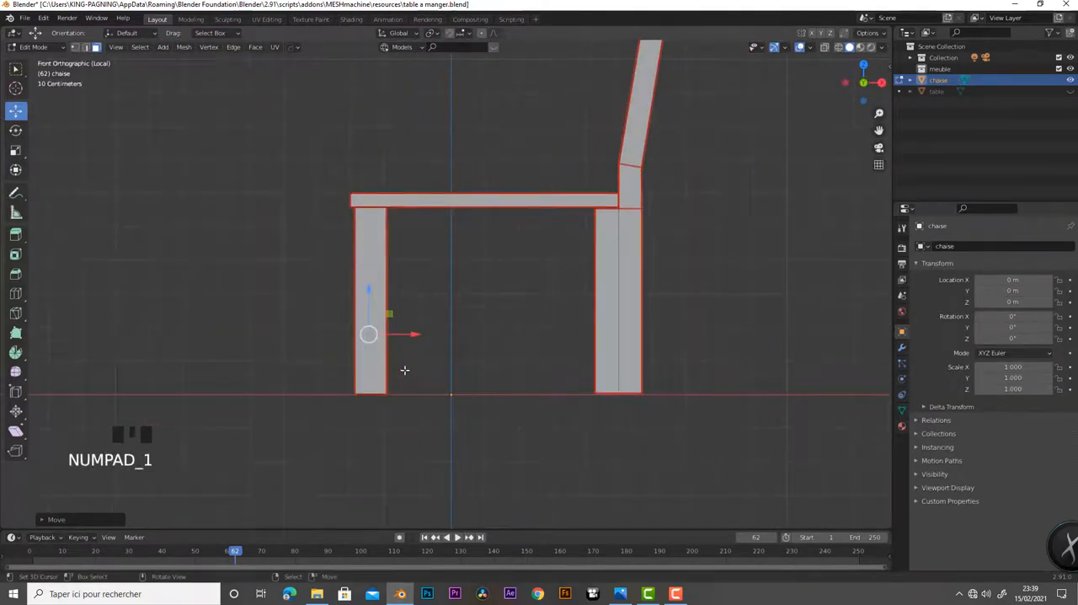
left_click(837, 49)
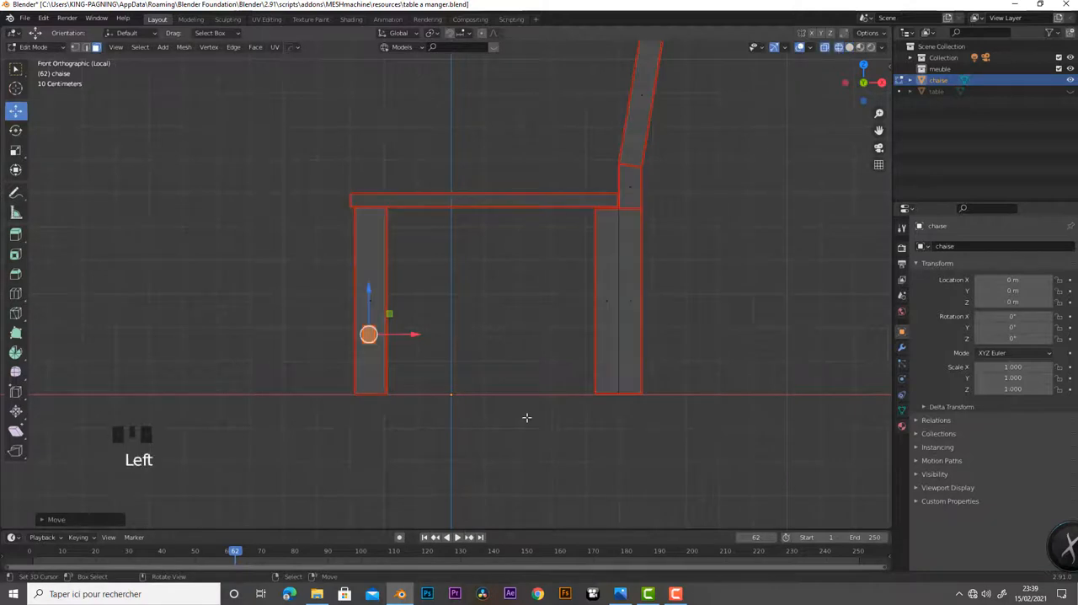
key("shift+d")
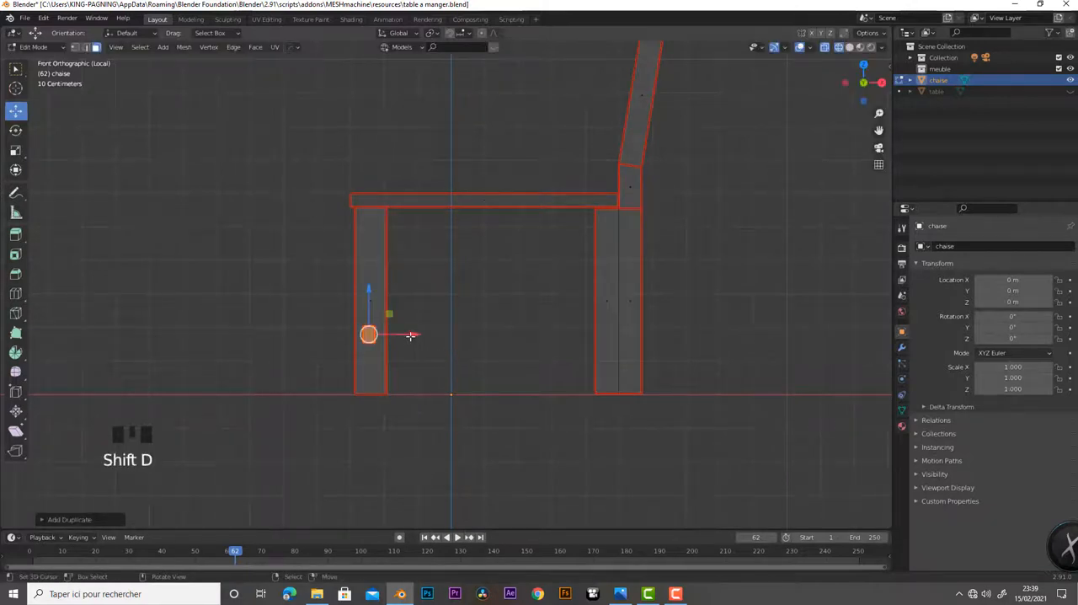
left_click_drag(411, 335, 664, 336)
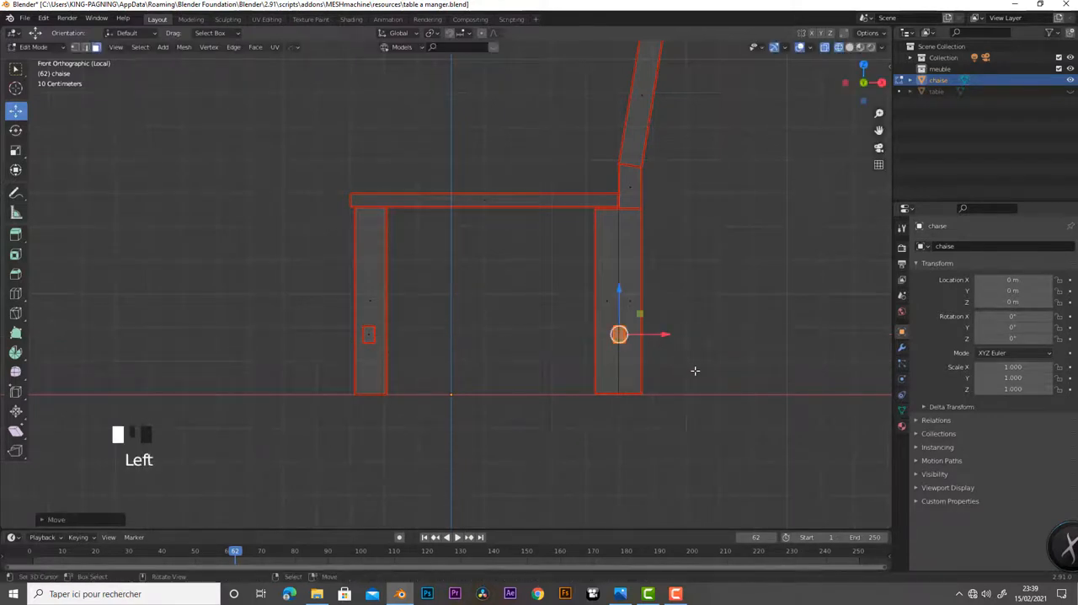
Duplicate the rear crossbar, rotate the copy 90° about Z, and move it along X between the front and rear legs
key("shift+d")
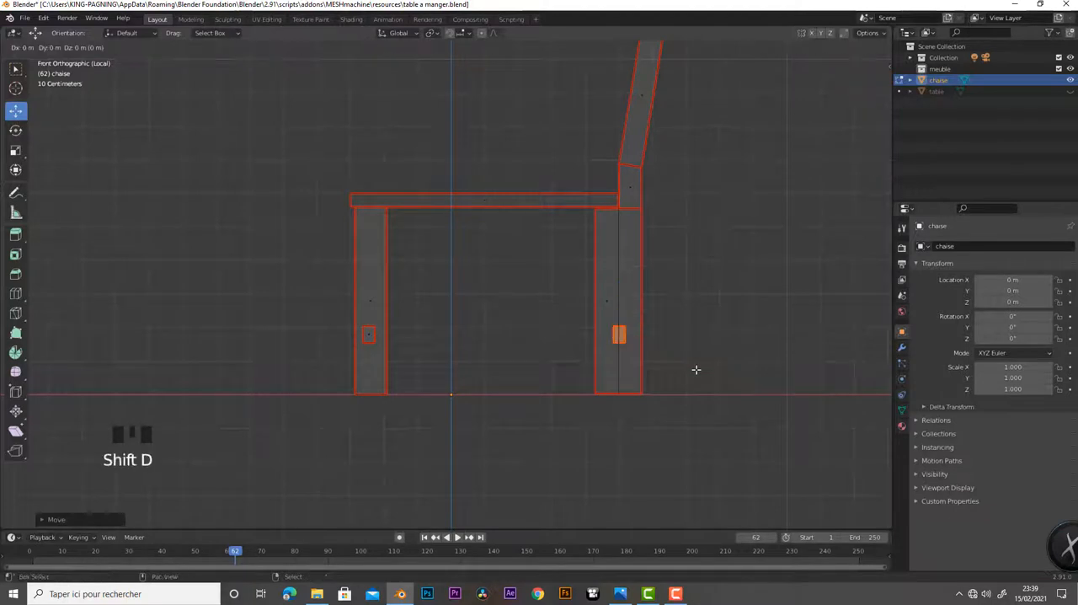
type("rz")
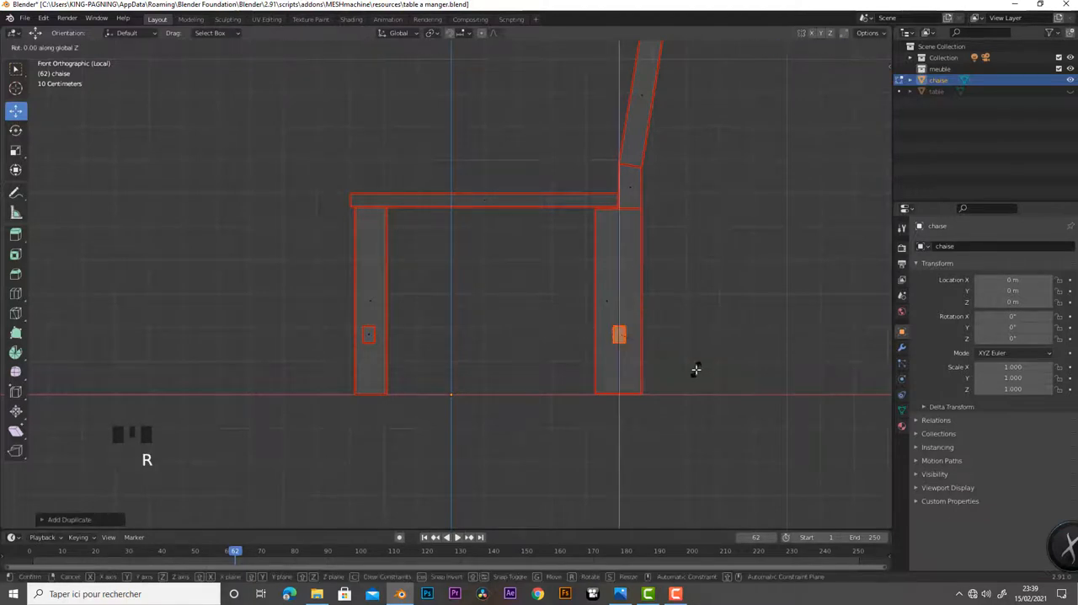
type("90")
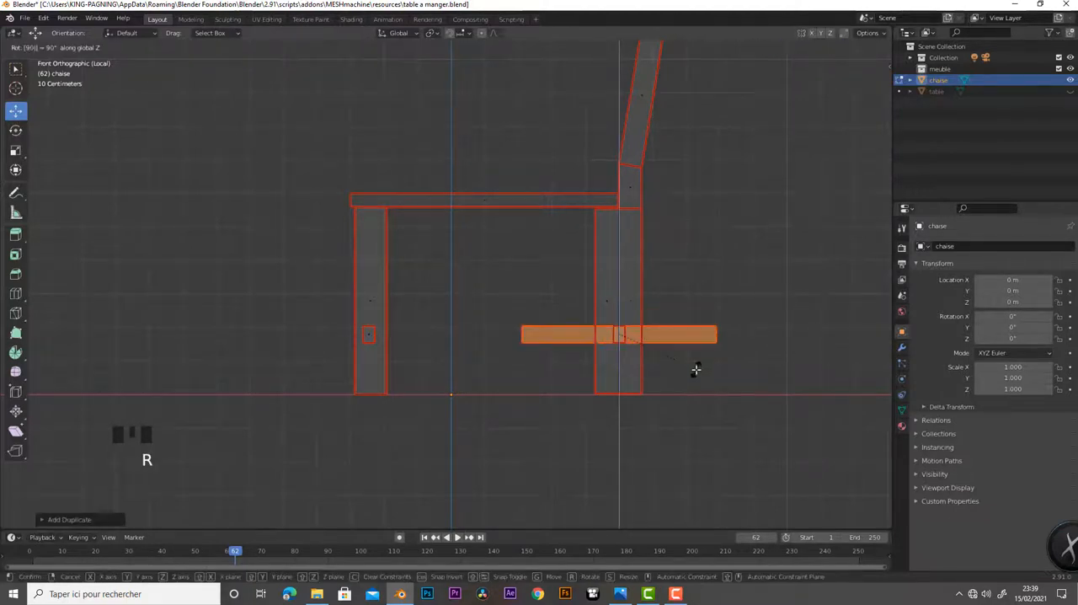
left_click(697, 369)
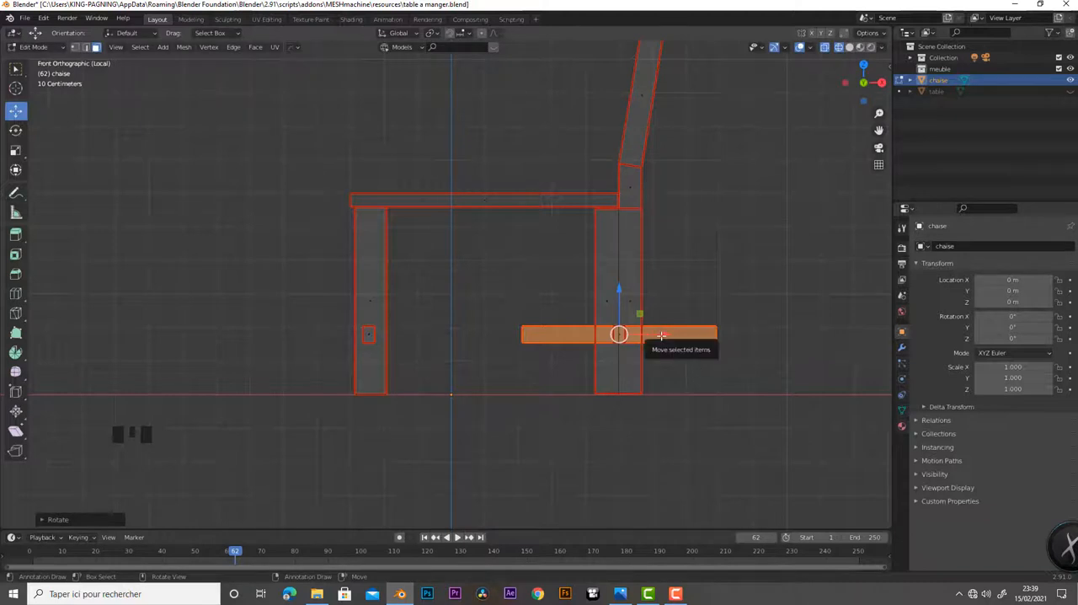
left_click_drag(656, 331, 529, 341)
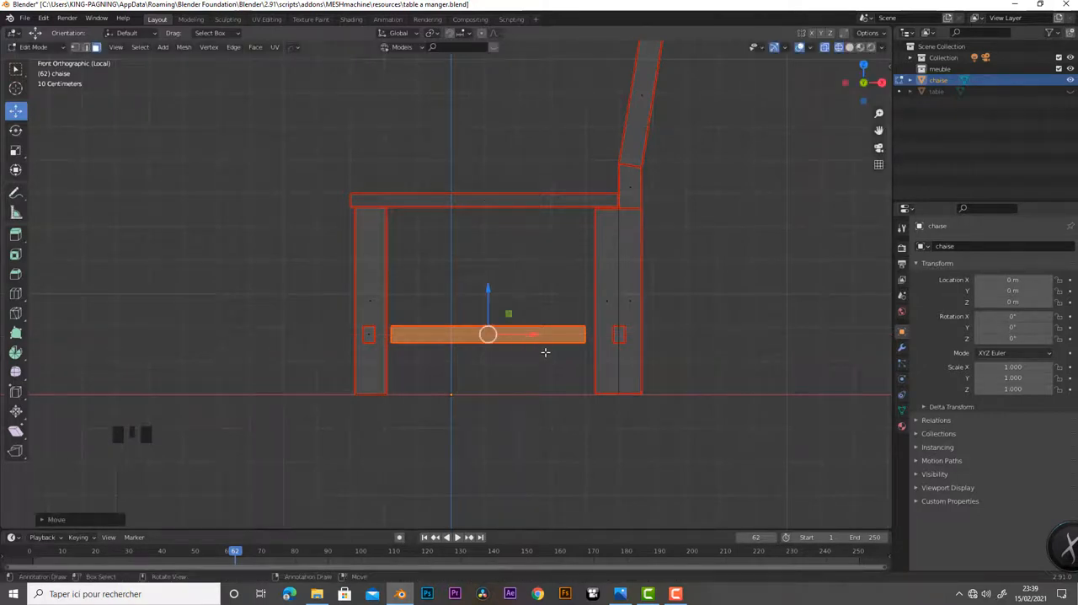
Scale the connecting bar along X and adjust its X position so that it spans from the front crossbar to the rear one
key("s")
key("x")
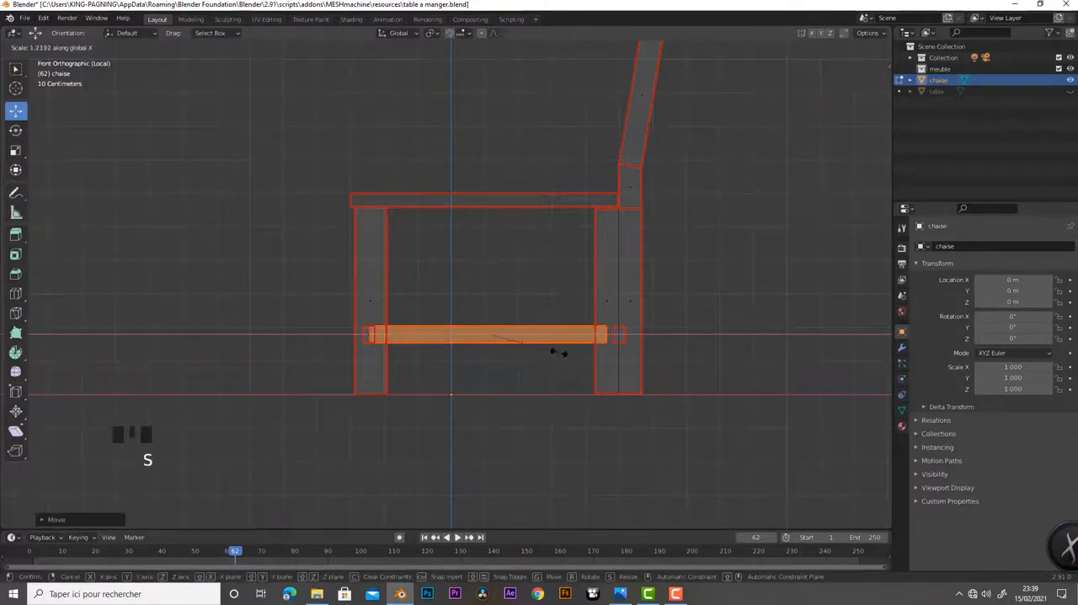
left_click(554, 354)
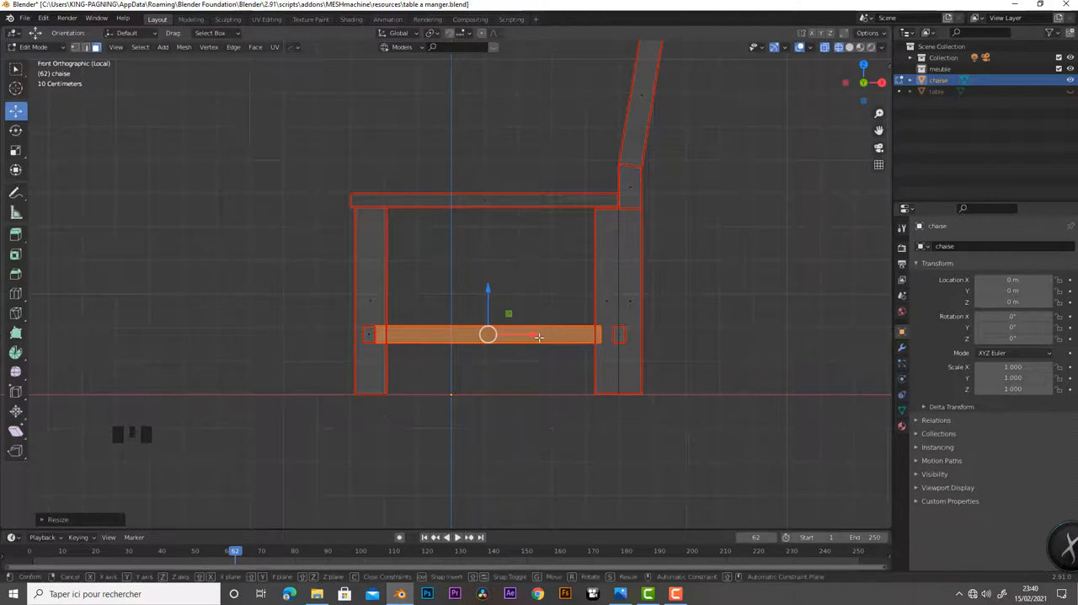
left_click_drag(541, 336, 544, 337)
key("s")
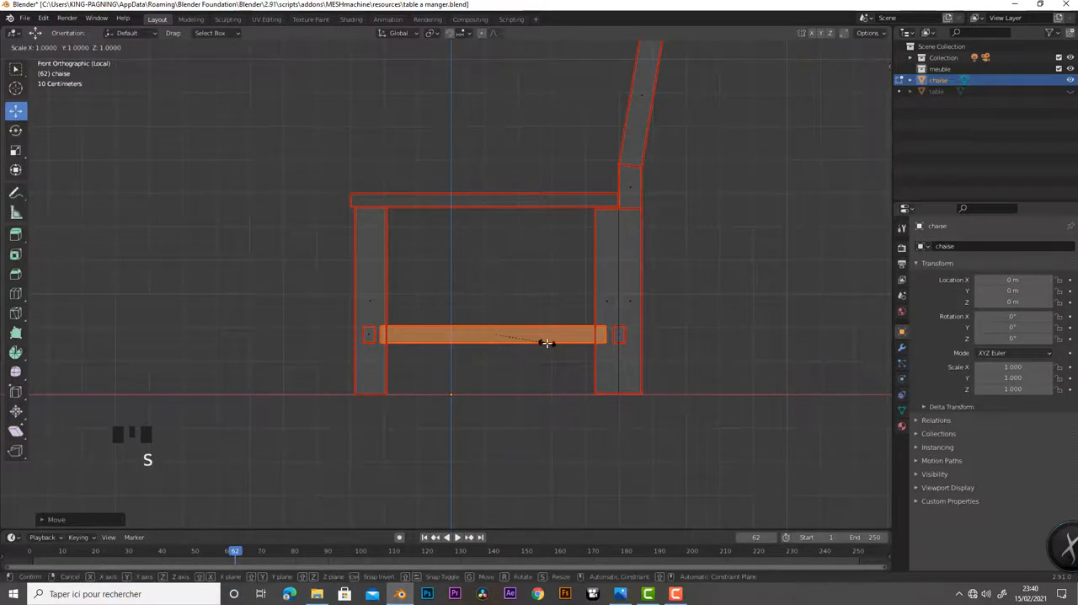
key("x")
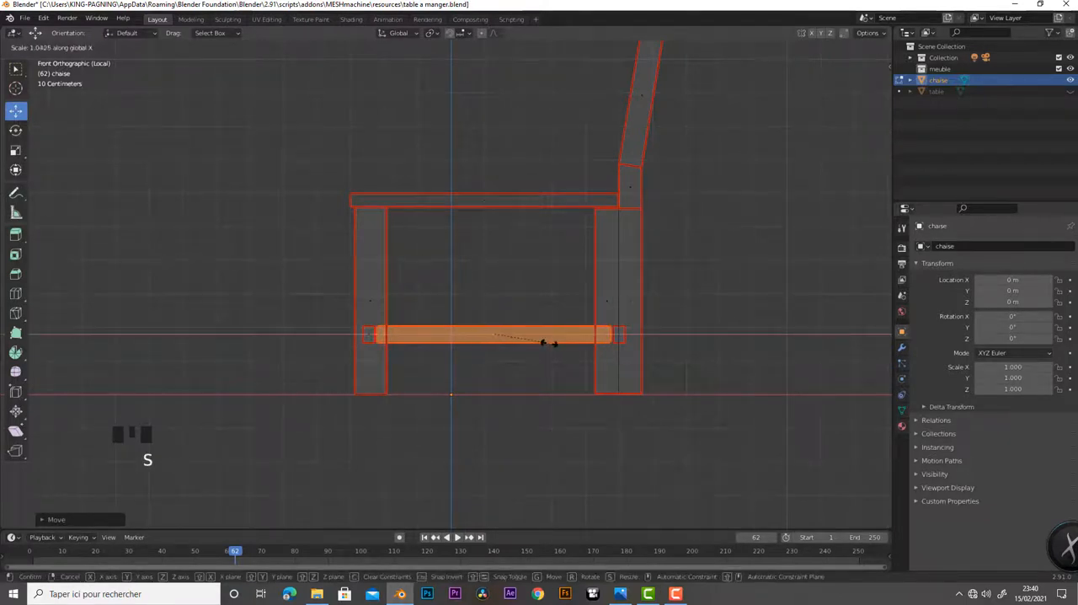
left_click(544, 343)
Examine the leg crossbars, connecting bar and backrest posts of the whole chair in solid shading
scroll(516, 383, "down", 5)
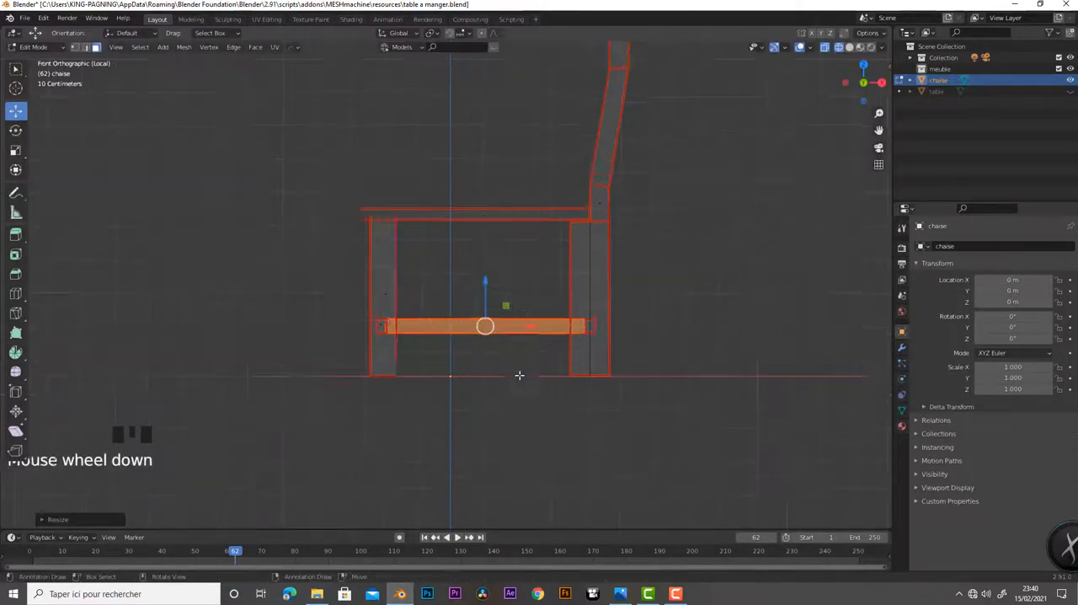
key("z")
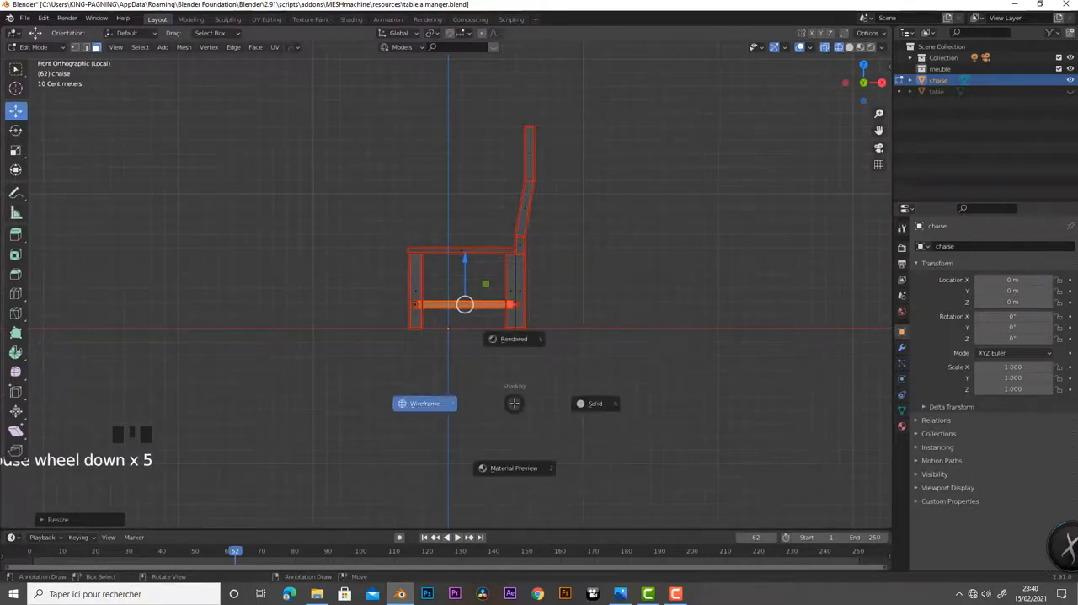
left_click(578, 406)
scroll(441, 401, "down", 1)
scroll(430, 391, "down", 2)
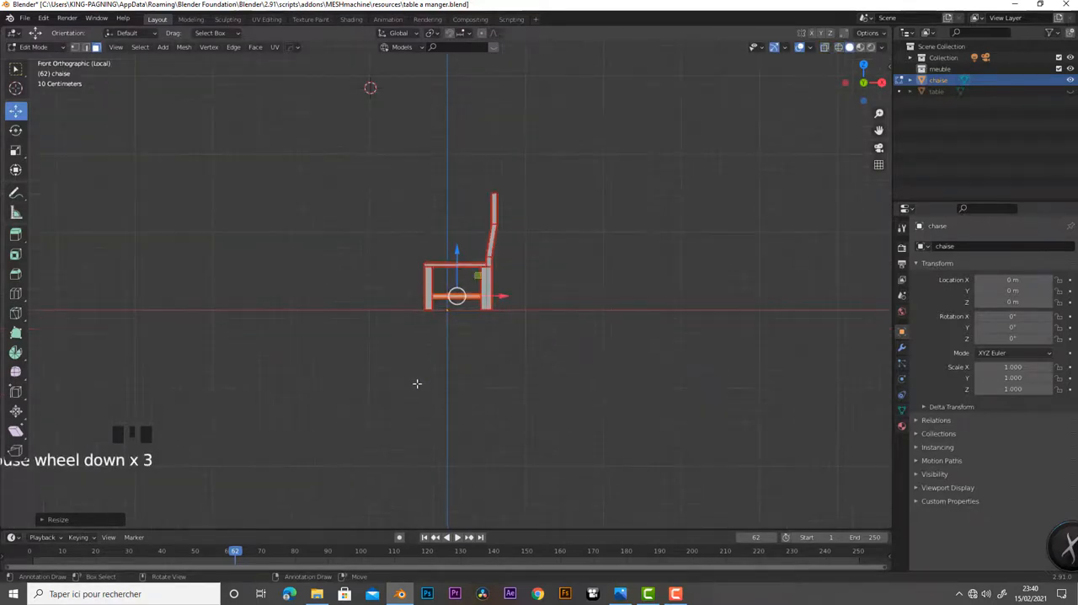
middle_click_drag(416, 383, 499, 411)
scroll(592, 406, "up", 9)
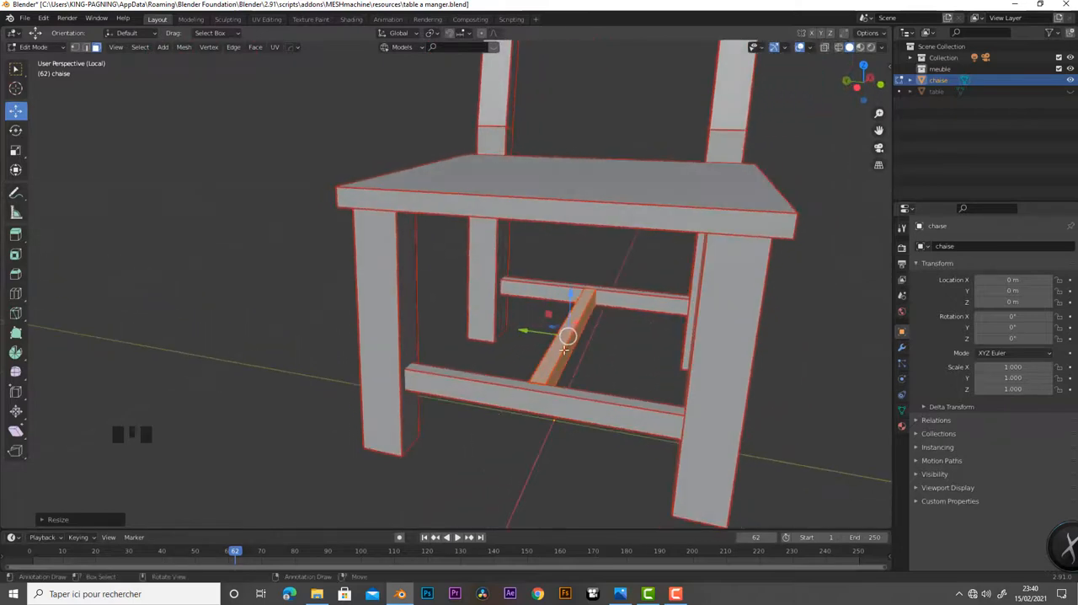
middle_click_drag(649, 301, 445, 182, "shift")
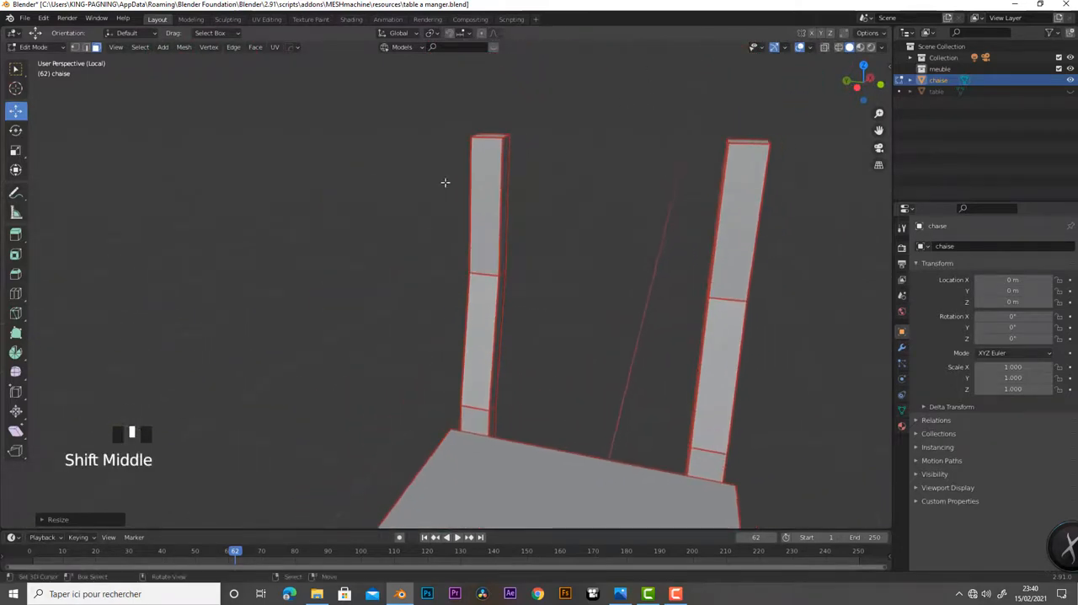
scroll(698, 345, "down", 4)
mouse_move(663, 364)
middle_mouse_down()
mouse_move(676, 322)
mouse_move(700, 328)
mouse_move(658, 365)
middle_mouse_up()
middle_click_drag(629, 414, 607, 393, "shift")
Duplicate the connecting bar, raise the copy along Z above the seat to backrest height, and rotate it 90° about Z
key("shift+d")
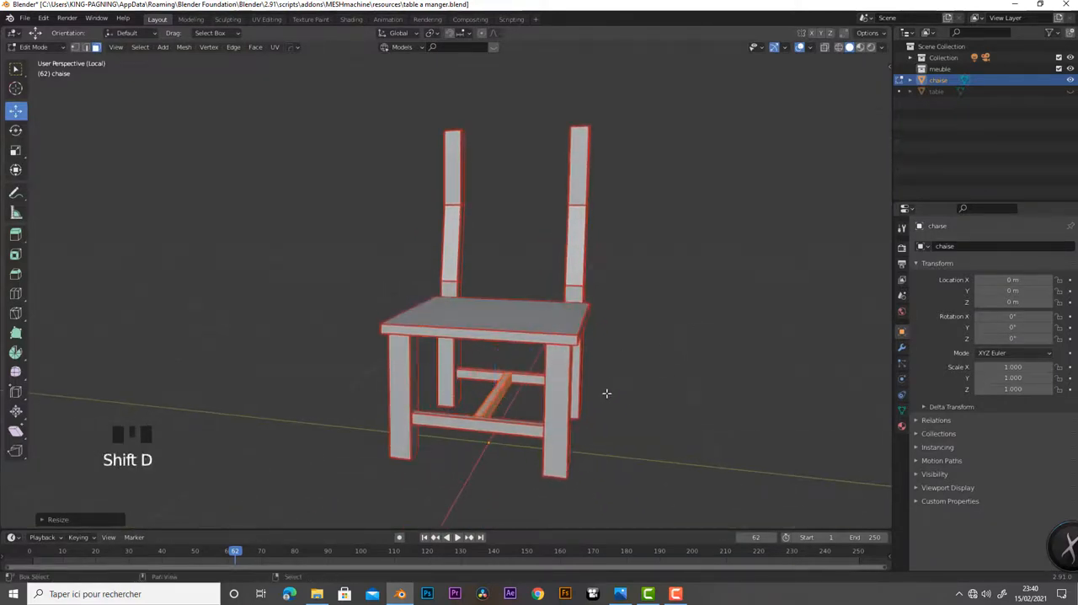
left_click_drag(497, 358, 533, 207)
key("r")
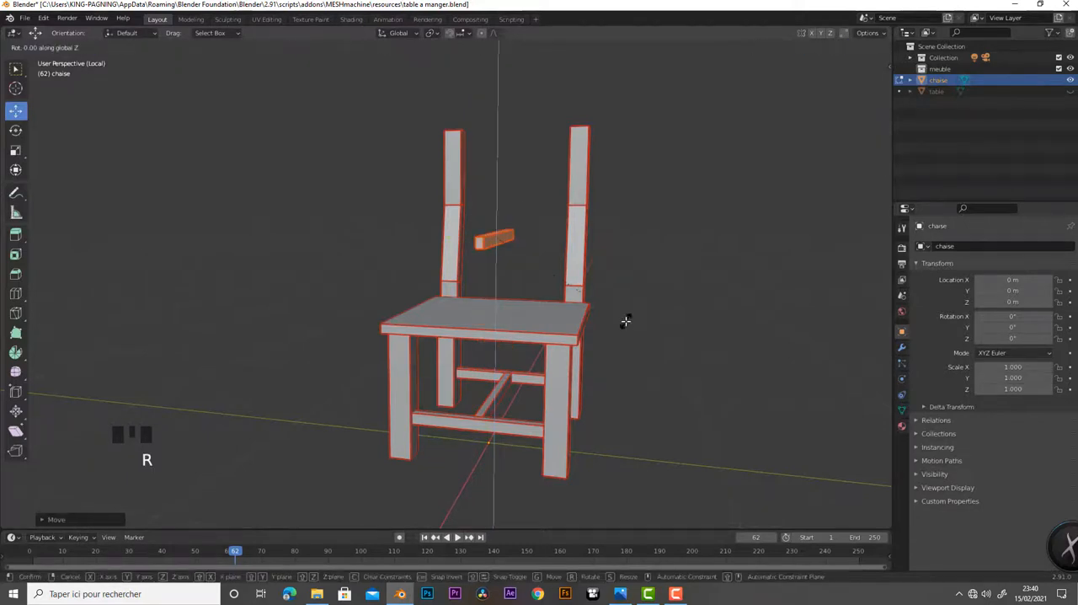
key("z")
key("9")
key("0")
key("Return")
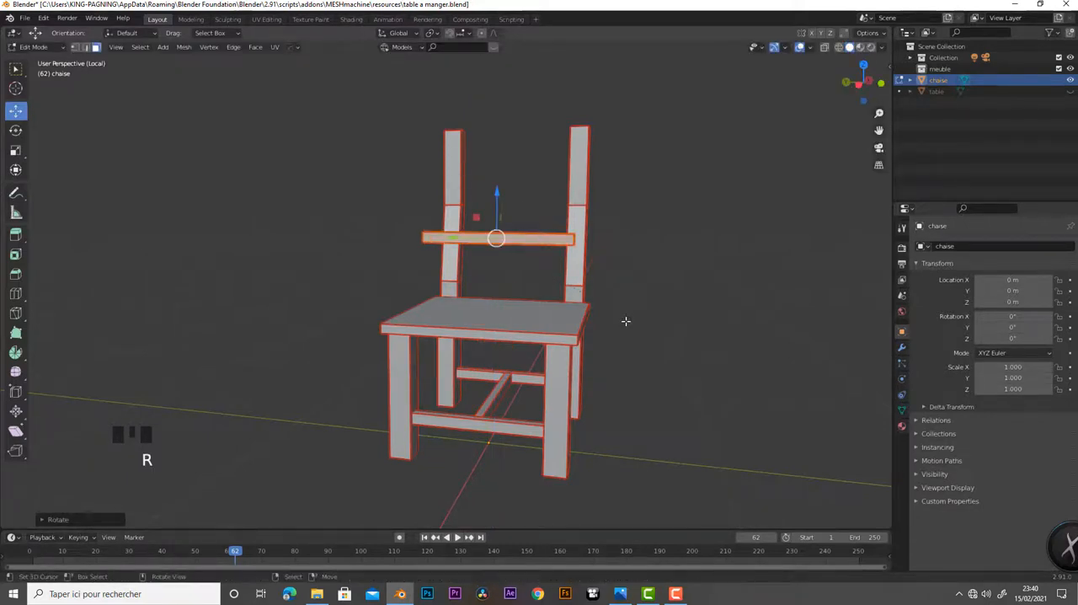
Move the raised bar along X and Y so that it sits between the two backrest posts
middle_click_drag(627, 308, 437, 293)
left_click_drag(453, 277, 539, 284)
middle_click_drag(539, 284, 664, 327)
scroll(664, 327, "up", 6)
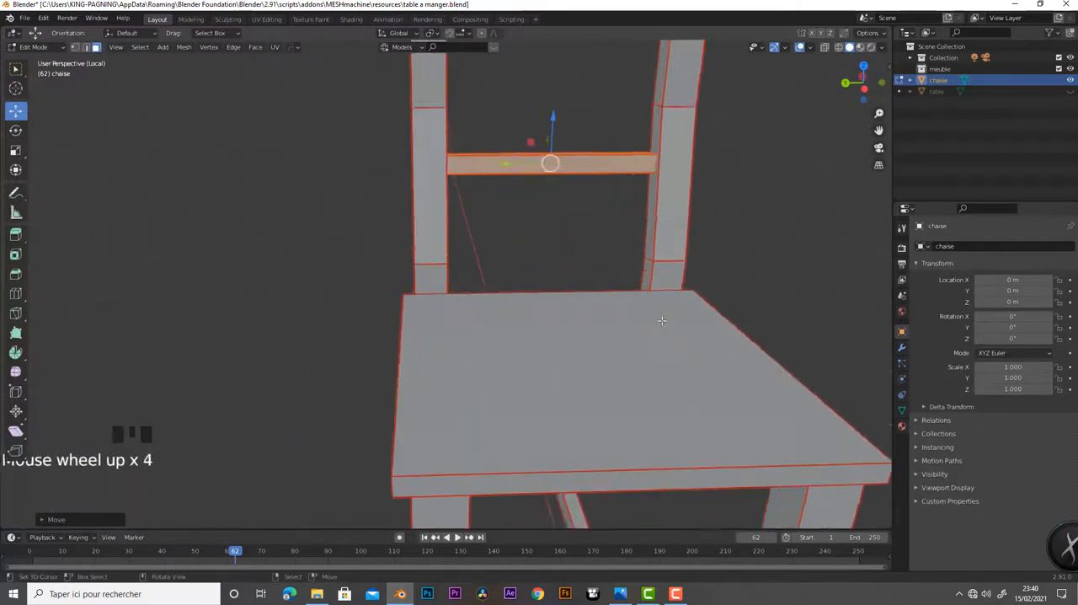
middle_click_drag(542, 212, 556, 349, "shift")
mouse_move(517, 365)
middle_mouse_down()
mouse_move(405, 378)
mouse_move(568, 397)
mouse_move(590, 388)
mouse_move(537, 371)
middle_mouse_up()
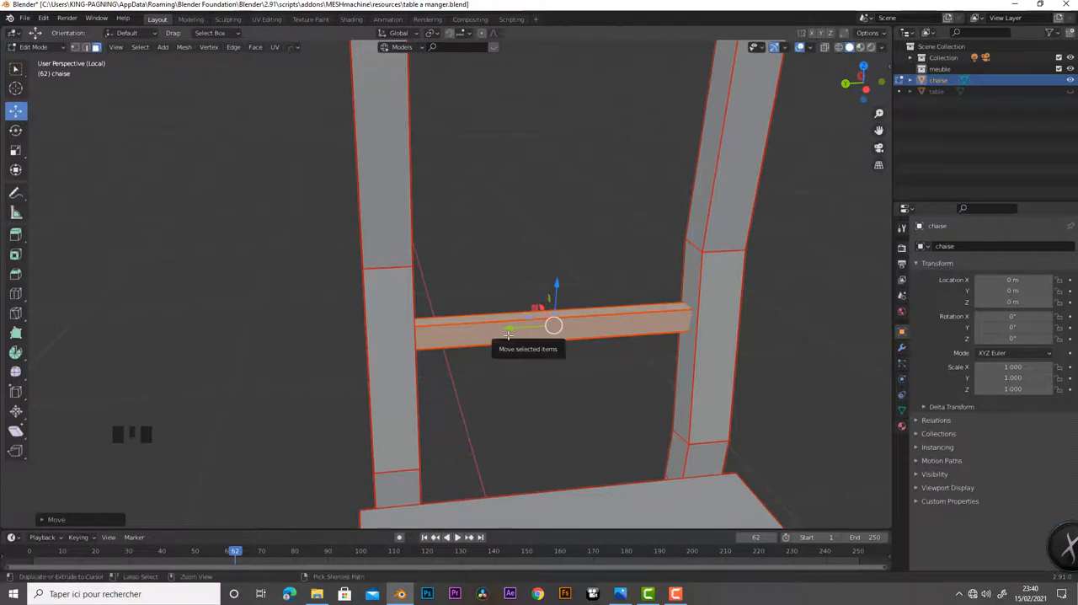
Add three evenly spaced loop cuts across the length of the backrest bar, without sliding them
key("ctrl+r")
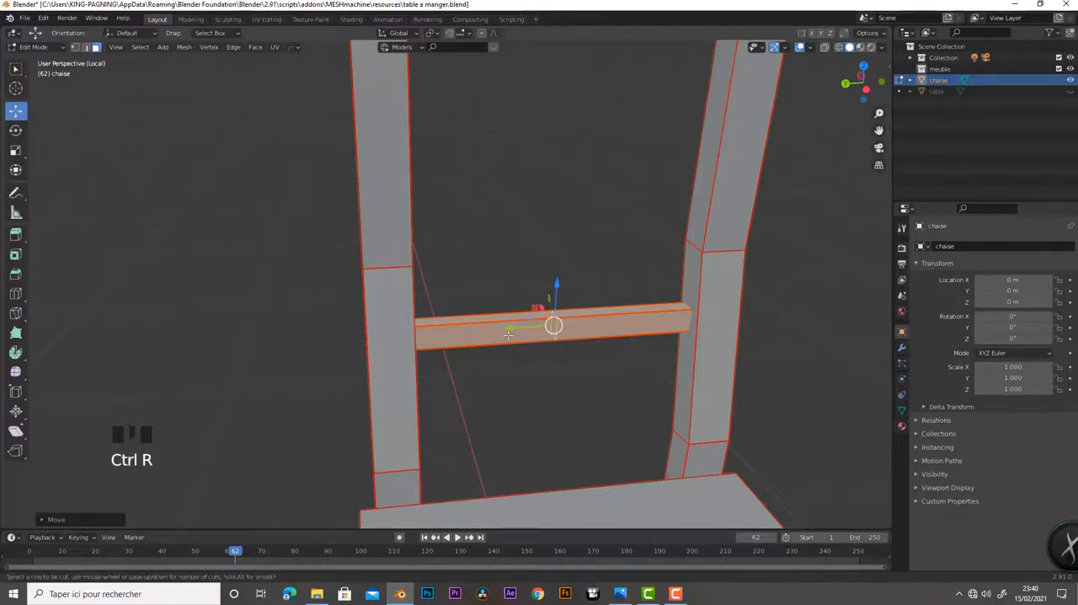
scroll(508, 335, "up", 2)
left_click(508, 336)
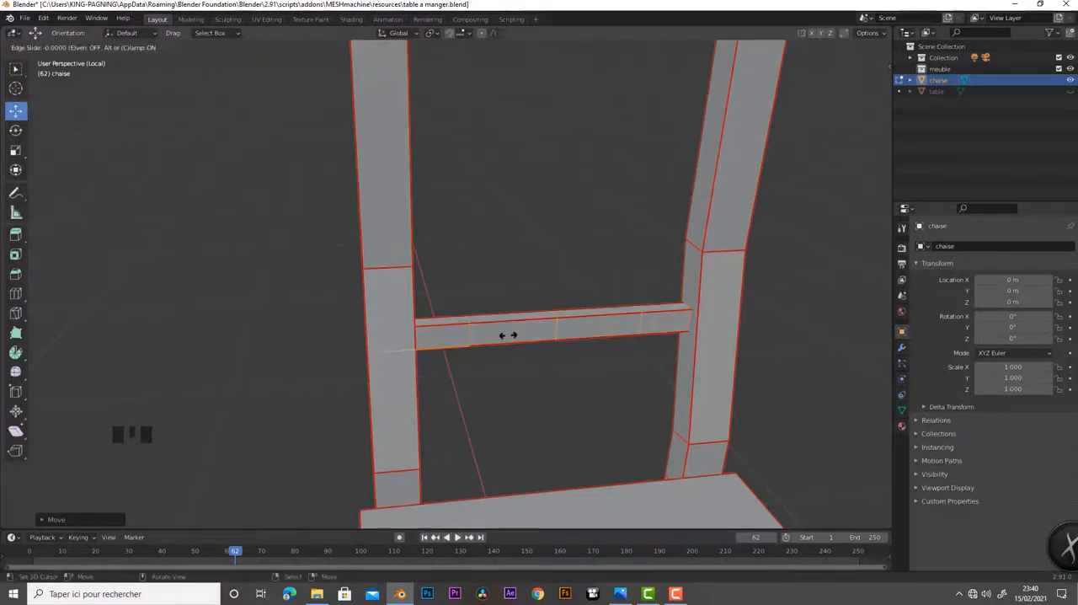
right_click(508, 335)
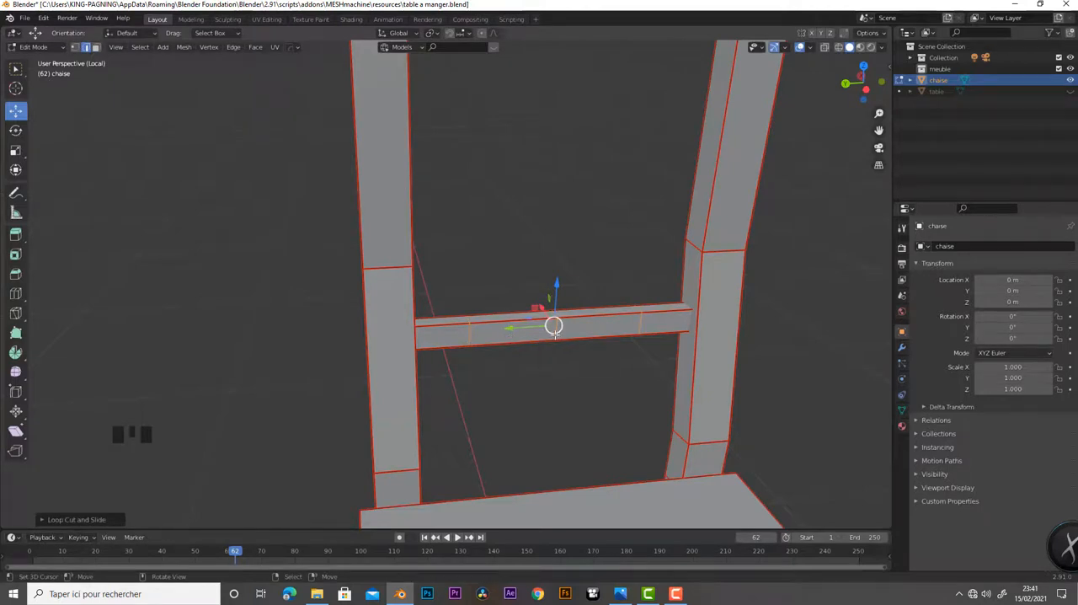
Try to bend the backrest bar by moving its middle edge loop backward along X, away from the seat
scroll(606, 372, "down", 2)
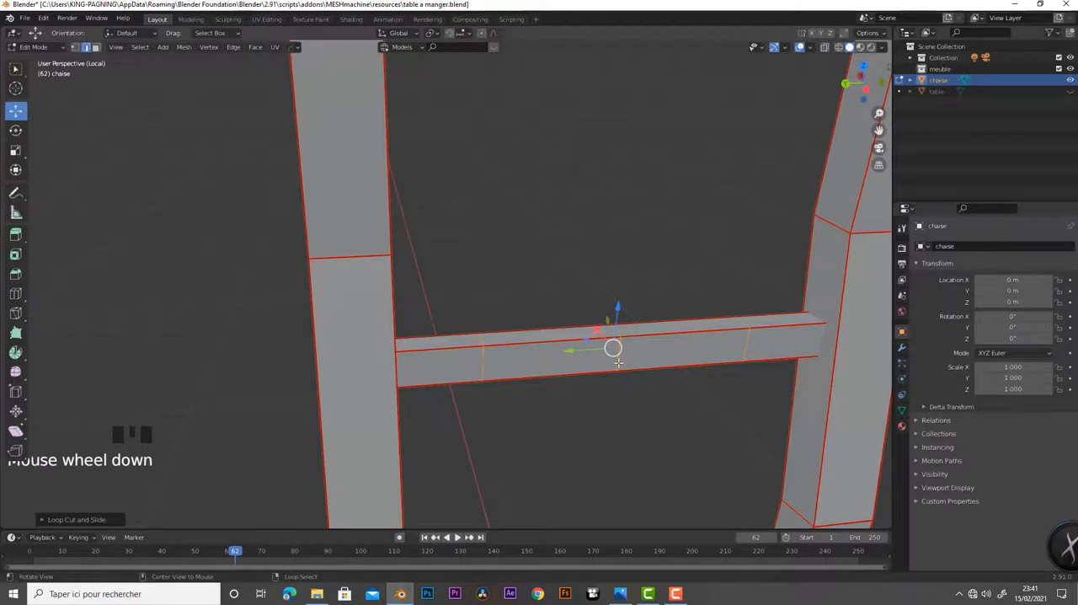
right_click(618, 362, "alt")
middle_click_drag(632, 380, 493, 336)
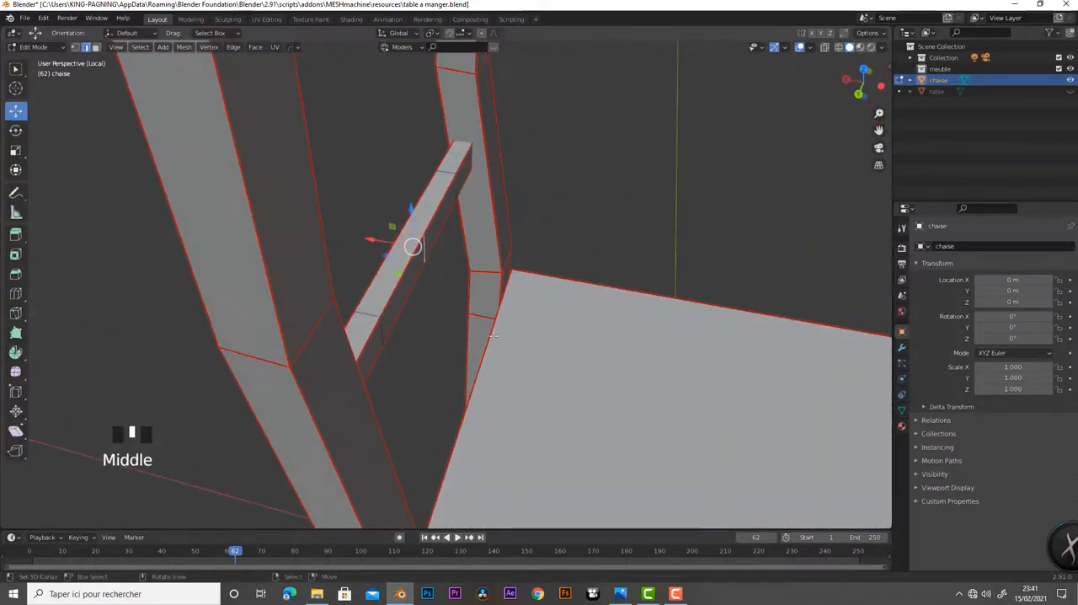
left_click_drag(384, 247, 363, 241)
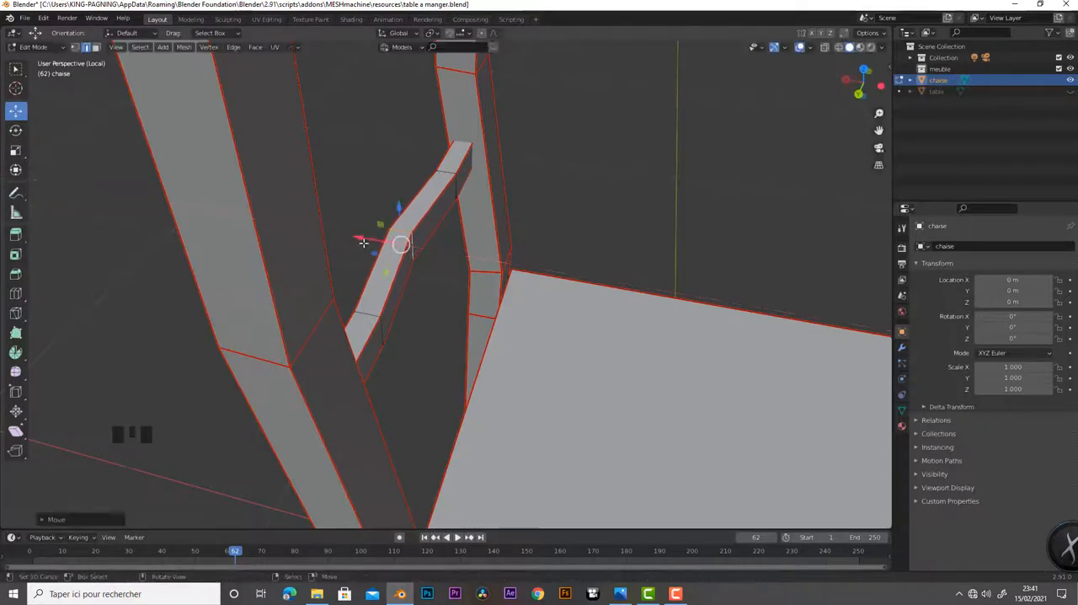
middle_click_drag(362, 241, 422, 259)
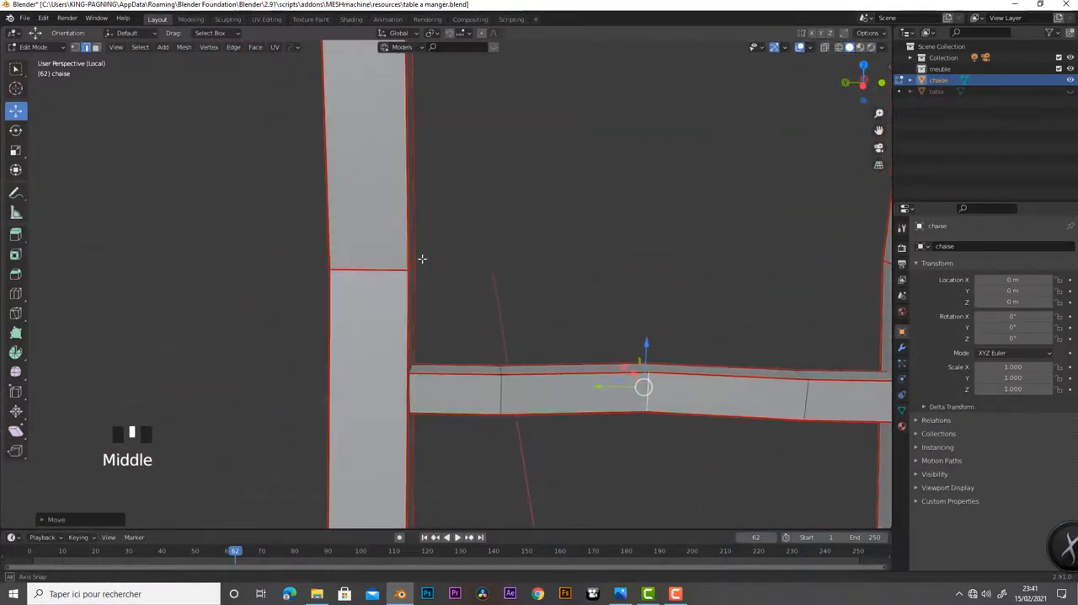
Undo the loop move and the three loop cuts, and add four evenly spaced loop cuts across the backrest bar without sliding them
key("ctrl+z")
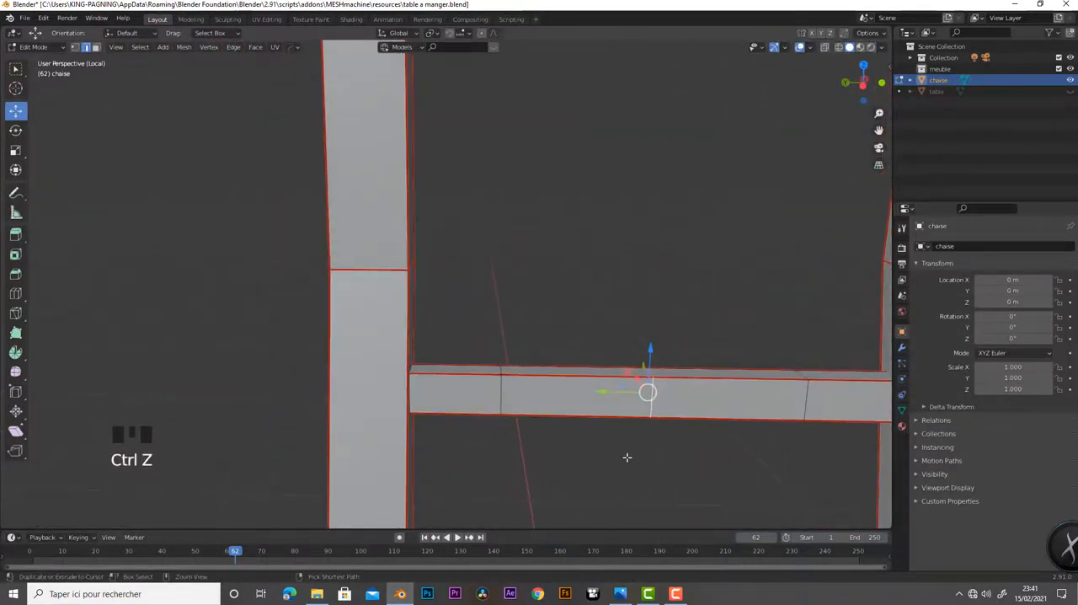
key("ctrl+z")
key("ctrl+z")
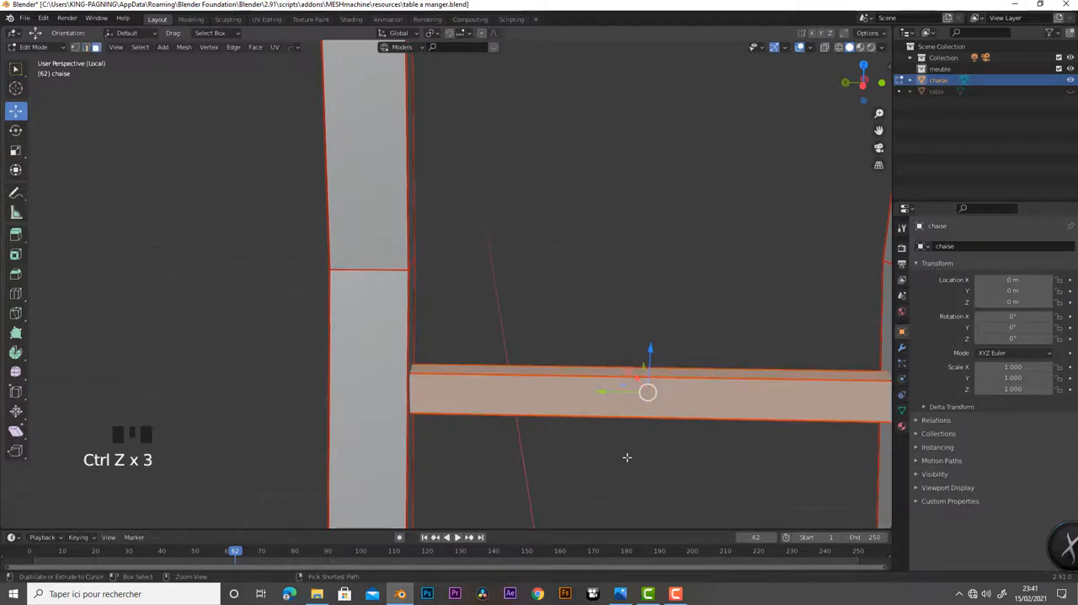
key("ctrl+r")
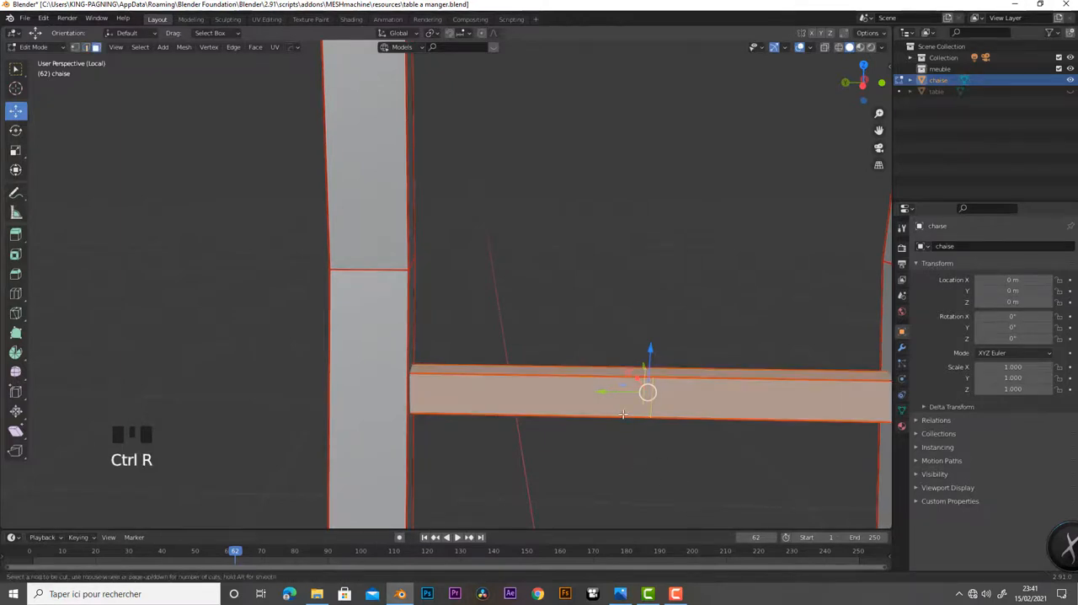
scroll(623, 414, "up", 1)
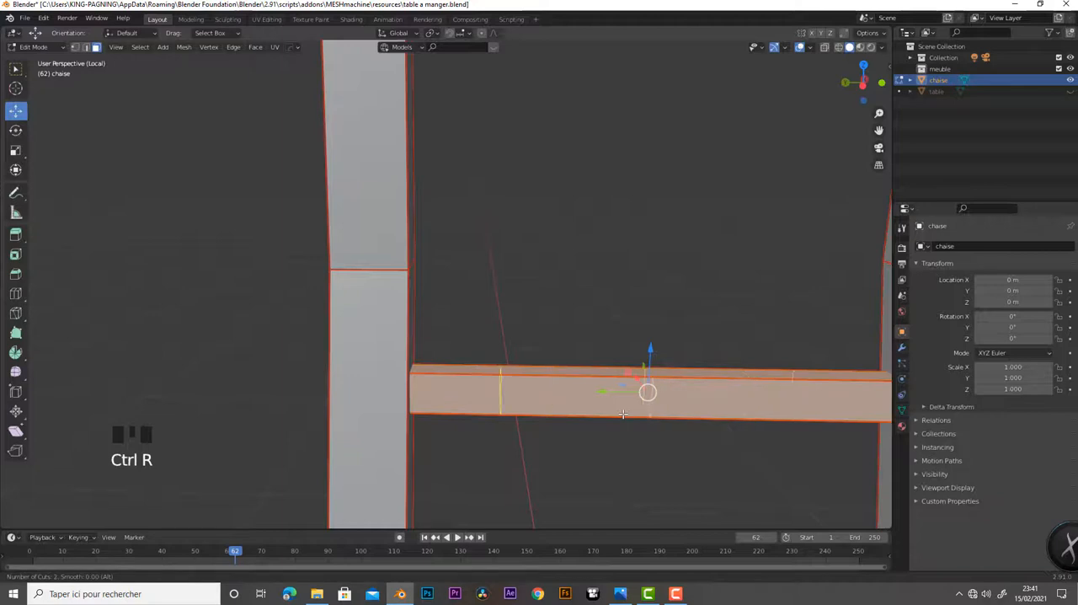
left_click(624, 413)
right_click(624, 414)
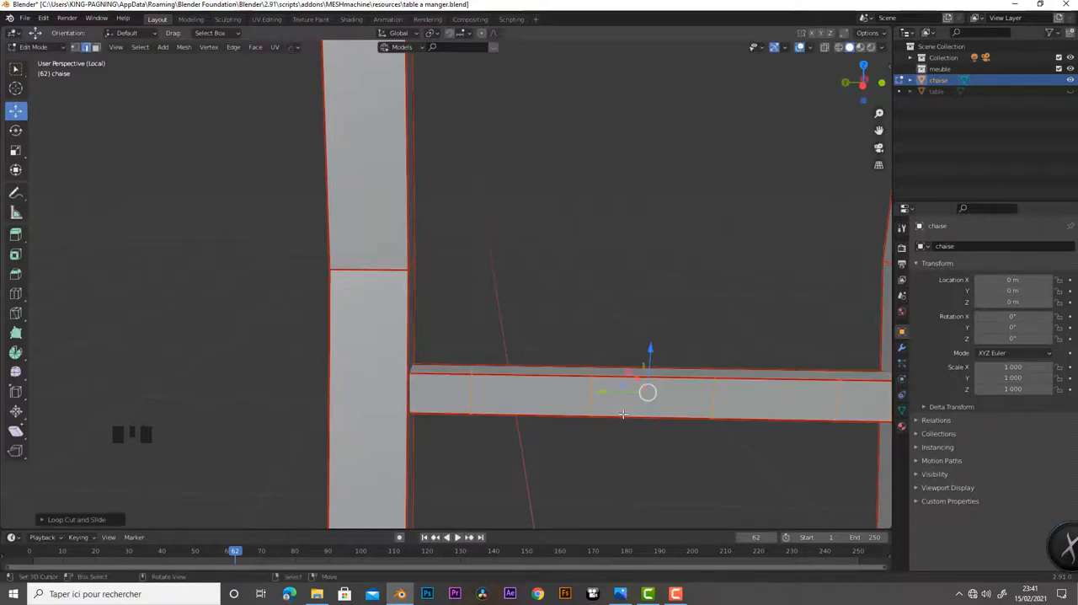
Select the ring of faces around the backrest bar's middle segment and move it backward along X, away from the seat
left_click(95, 48)
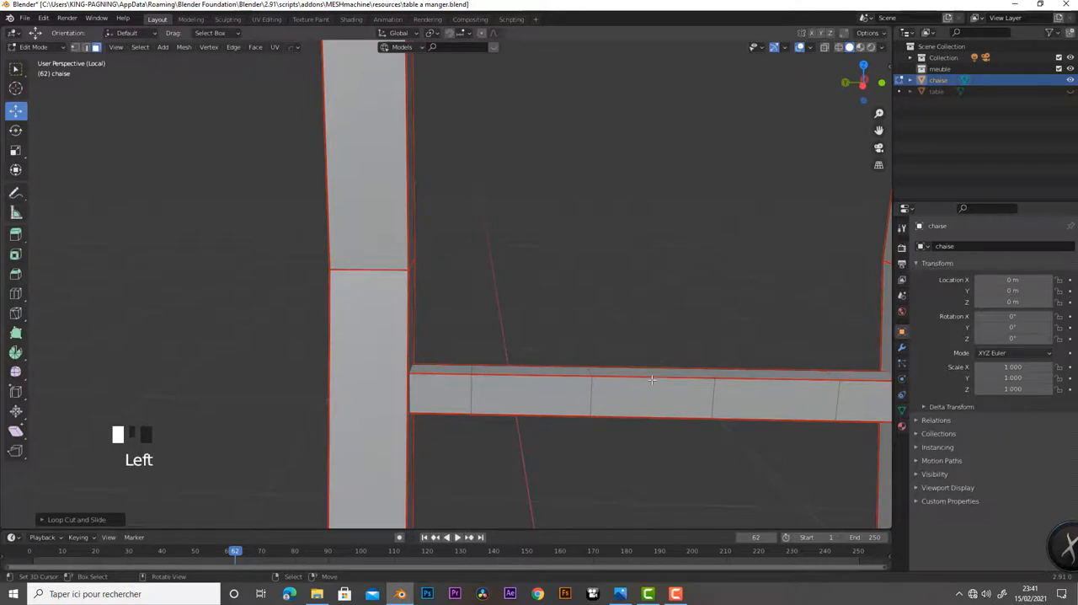
right_click(648, 391, "alt")
middle_click_drag(635, 424, 675, 462)
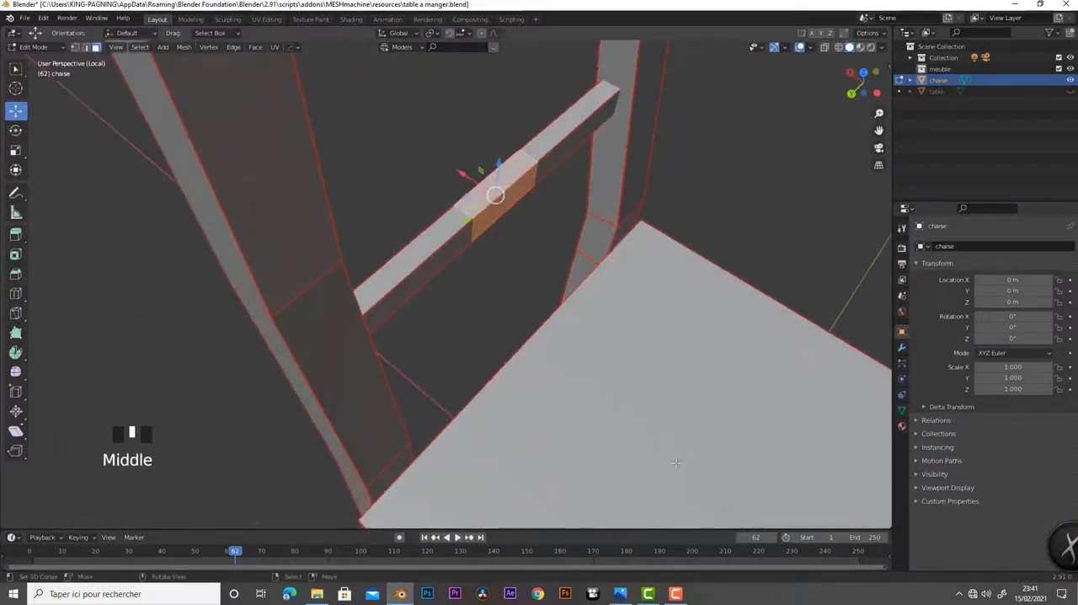
left_click_drag(464, 182, 438, 168)
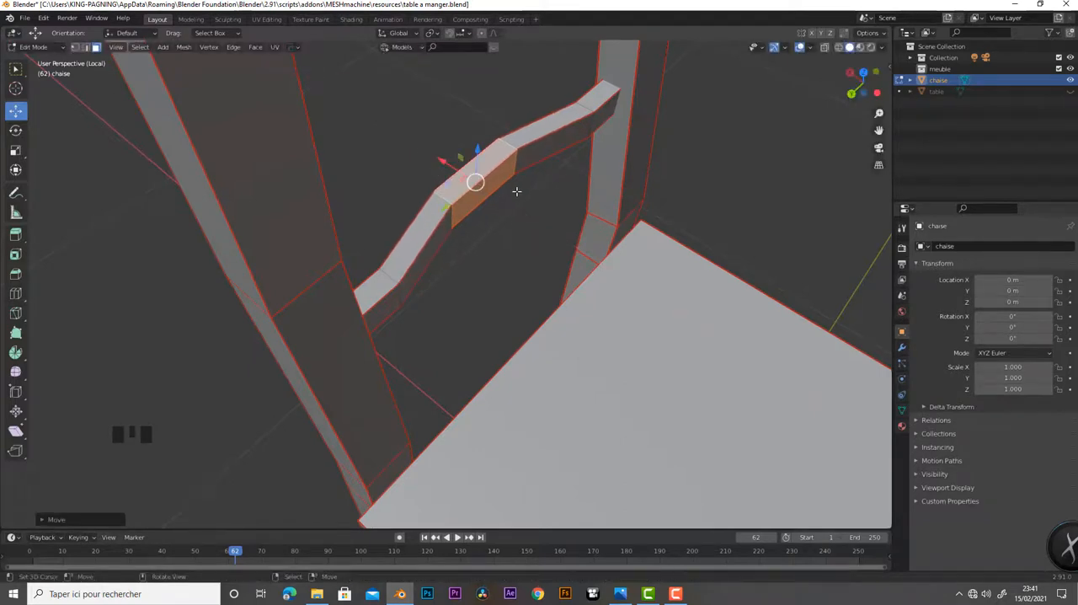
Enable X-ray and select all faces of the three segments in the middle of the backrest bar
scroll(544, 207, "down", 2)
middle_click_drag(544, 199, 531, 251)
left_click_drag(526, 244, 717, 475)
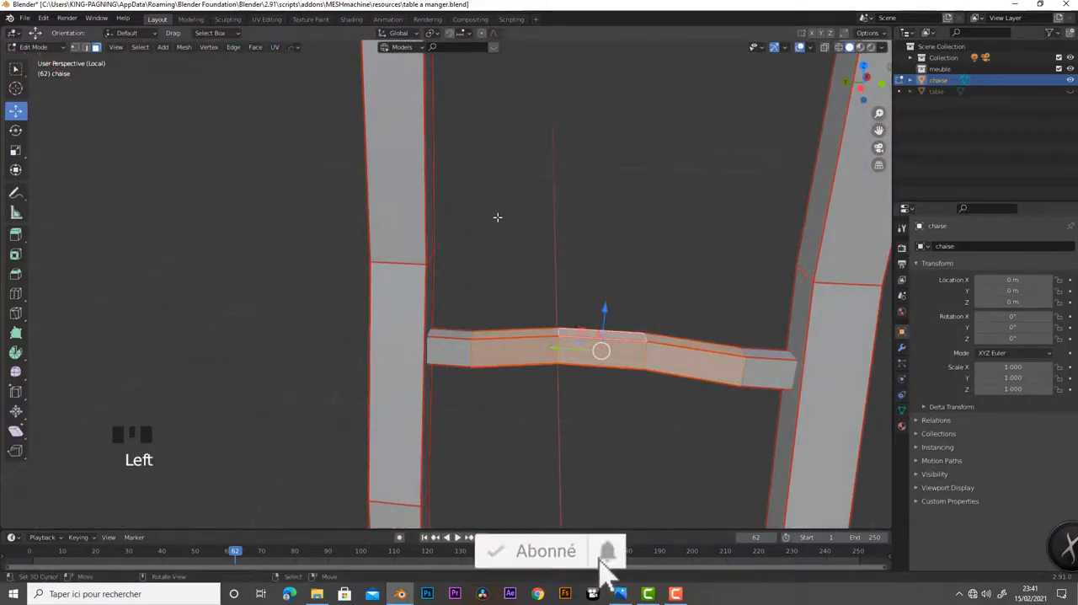
left_click(825, 48)
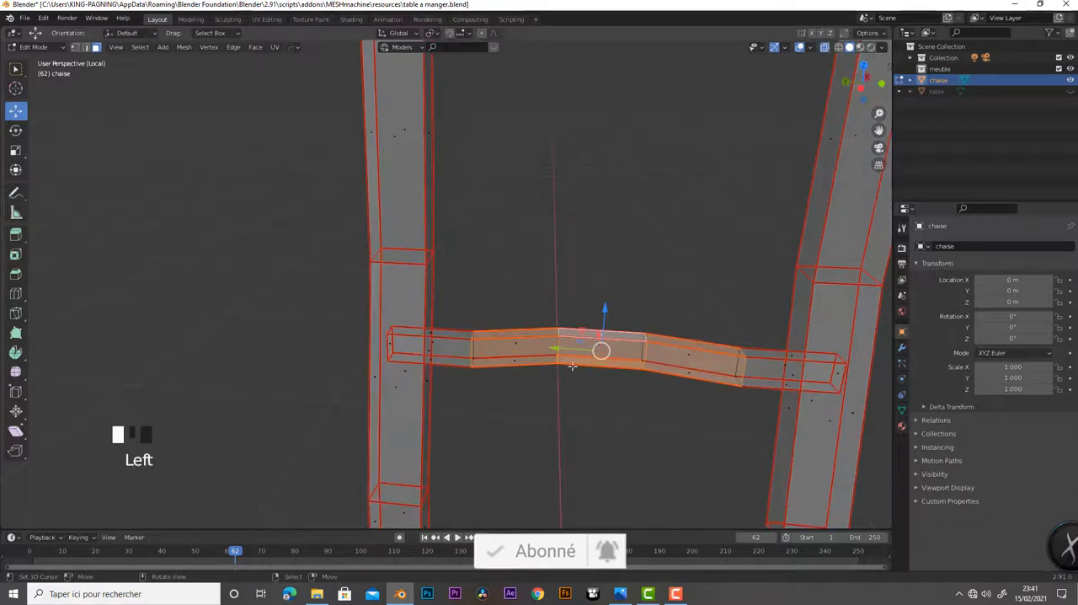
left_click_drag(482, 259, 744, 452)
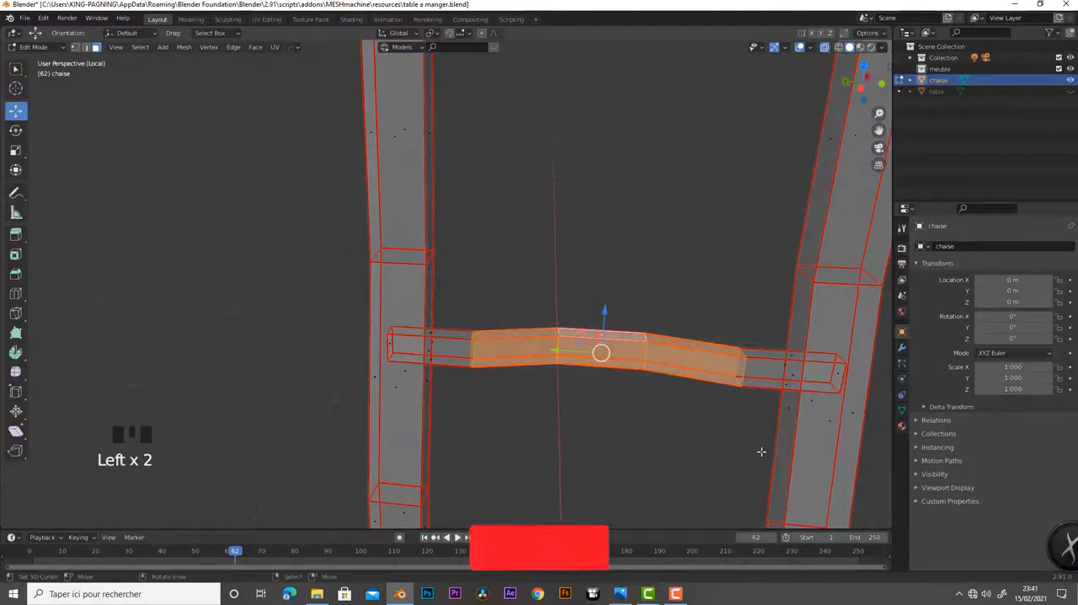
middle_click_drag(792, 423, 573, 337, "shift")
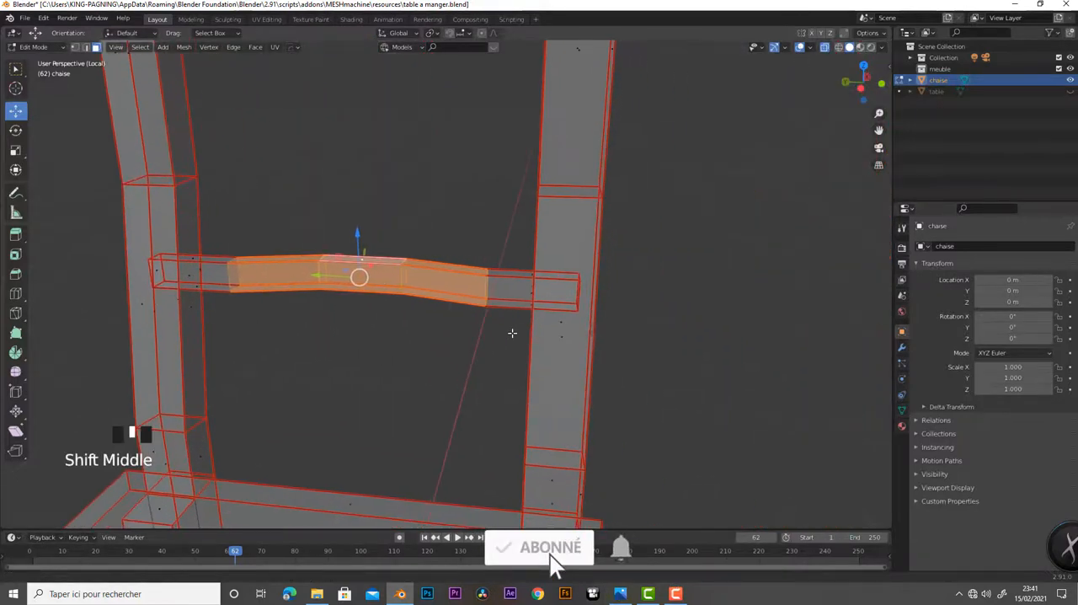
Add the side faces and end cap of the bar's end segment embedded in one backrest post to the selection
scroll(697, 361, "up", 4)
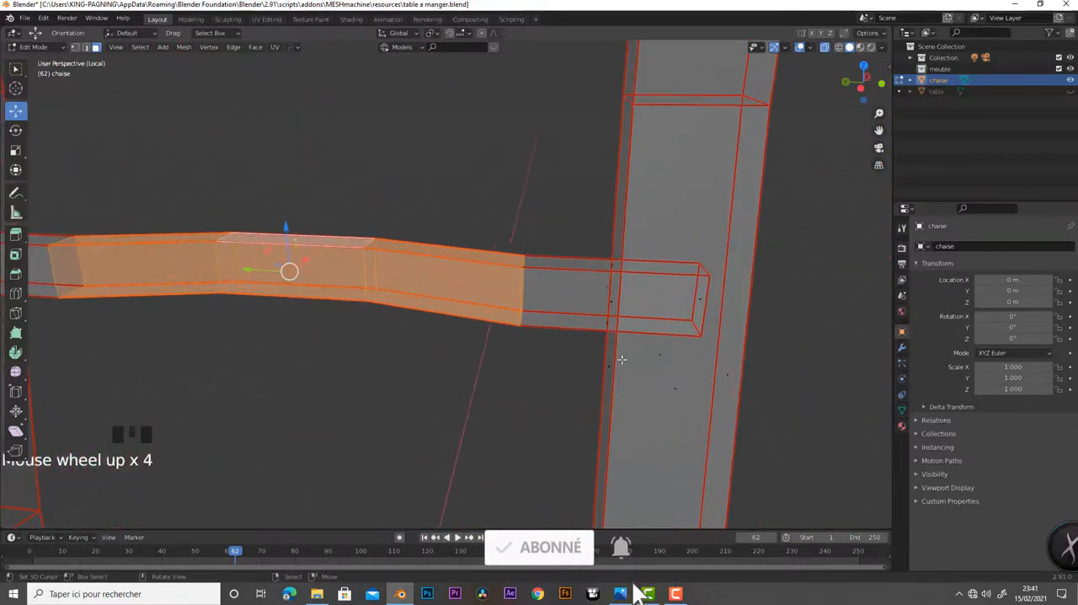
middle_click_drag(697, 362, 612, 356)
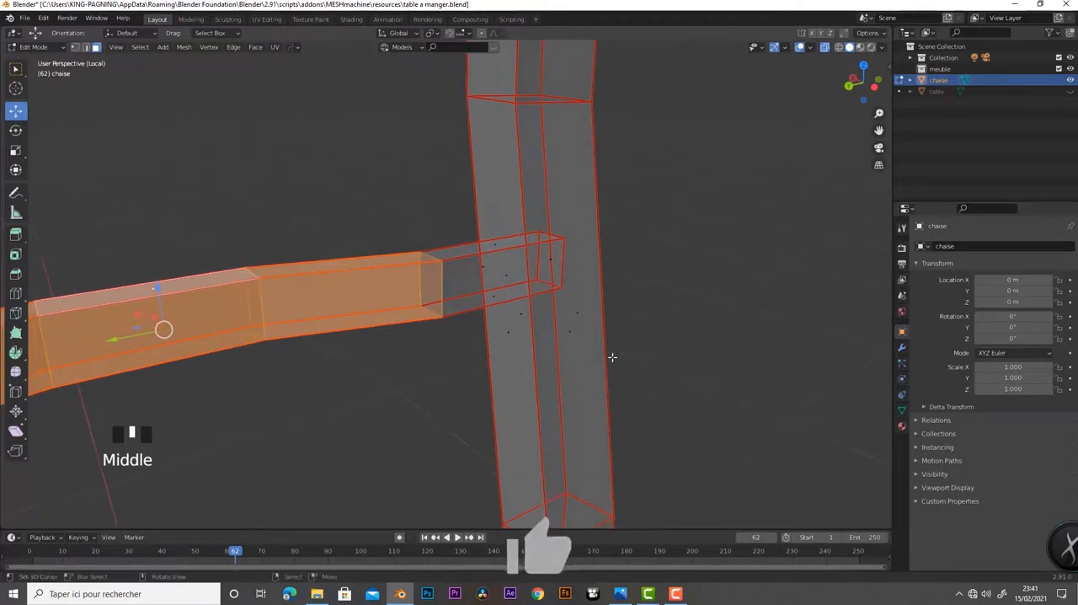
right_click(502, 267, "shift")
right_click(494, 249, "shift")
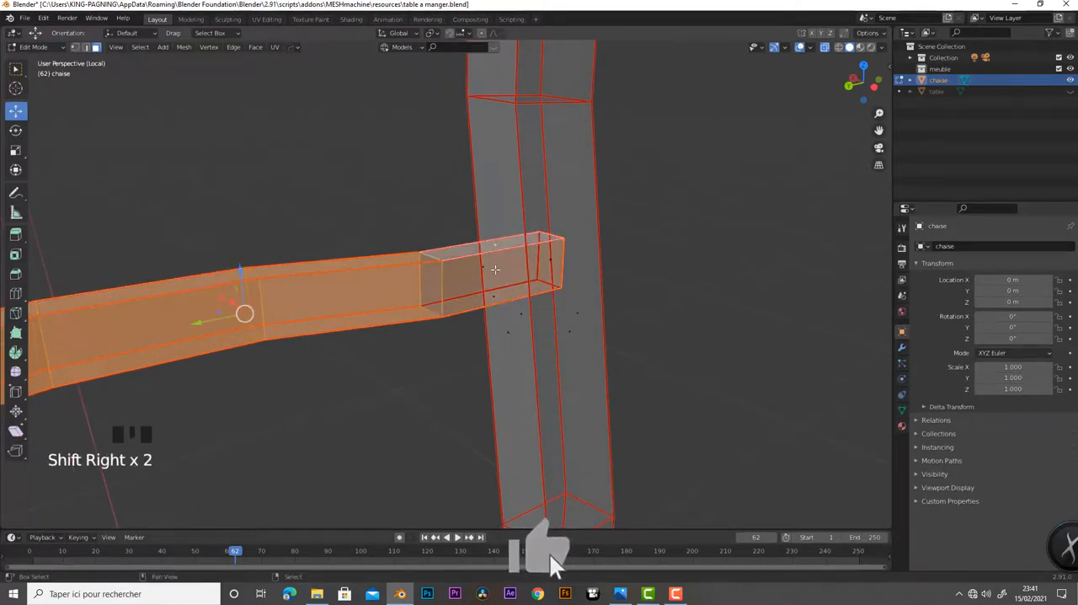
right_click(495, 297, "shift")
right_click(497, 301, "shift")
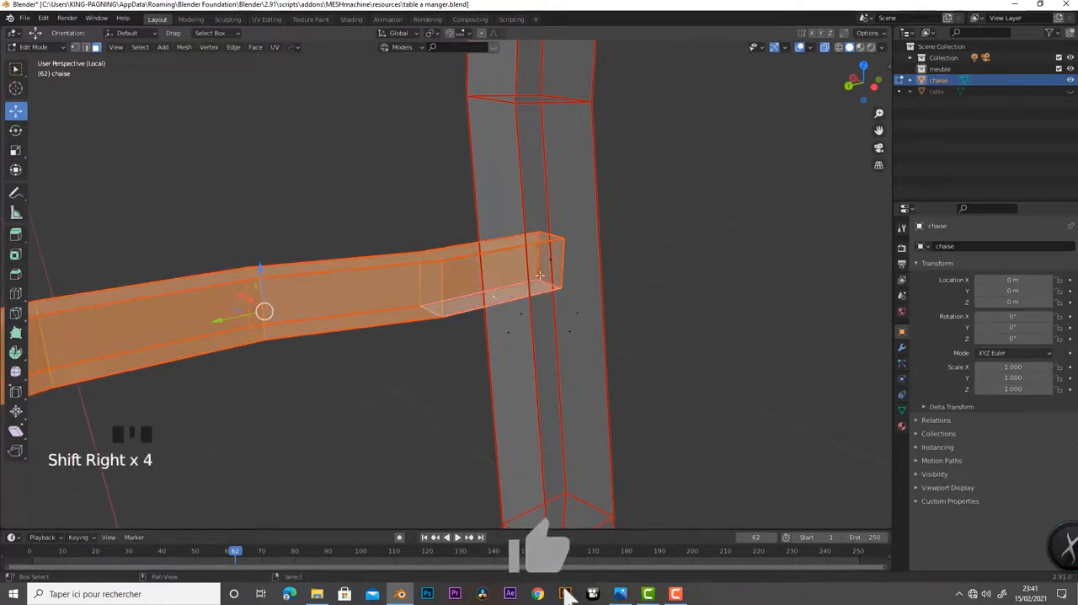
right_click(551, 264, "shift")
Extend the selection to the side faces and end cap of the bar's end segment in the opposite post
middle_click_drag(440, 313, 697, 305, "shift")
right_click(516, 243, "shift")
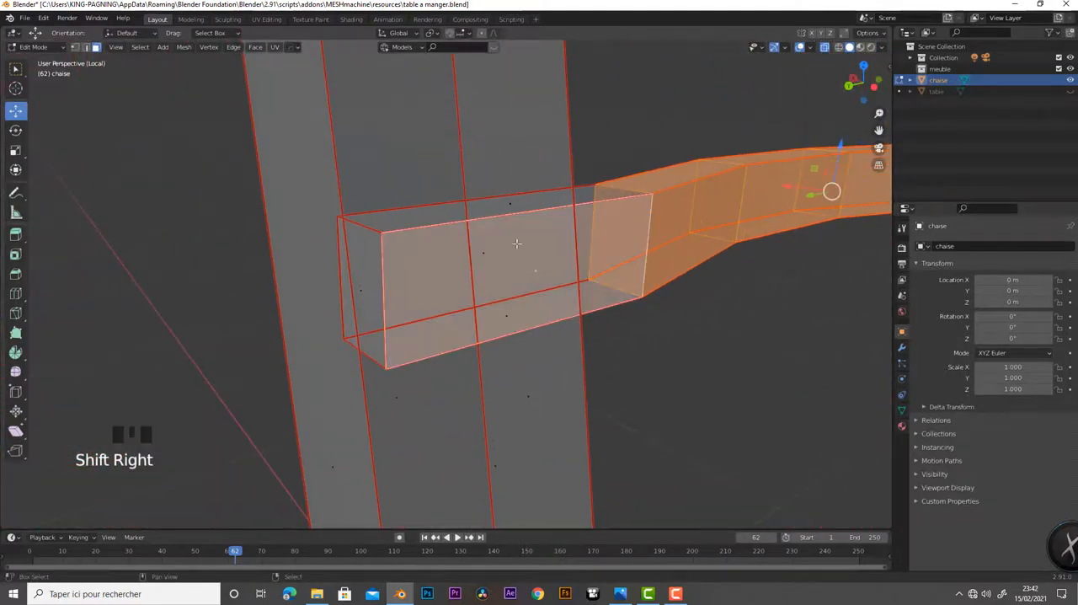
right_click(513, 205, "shift")
right_click(492, 252, "shift")
right_click(507, 323, "shift")
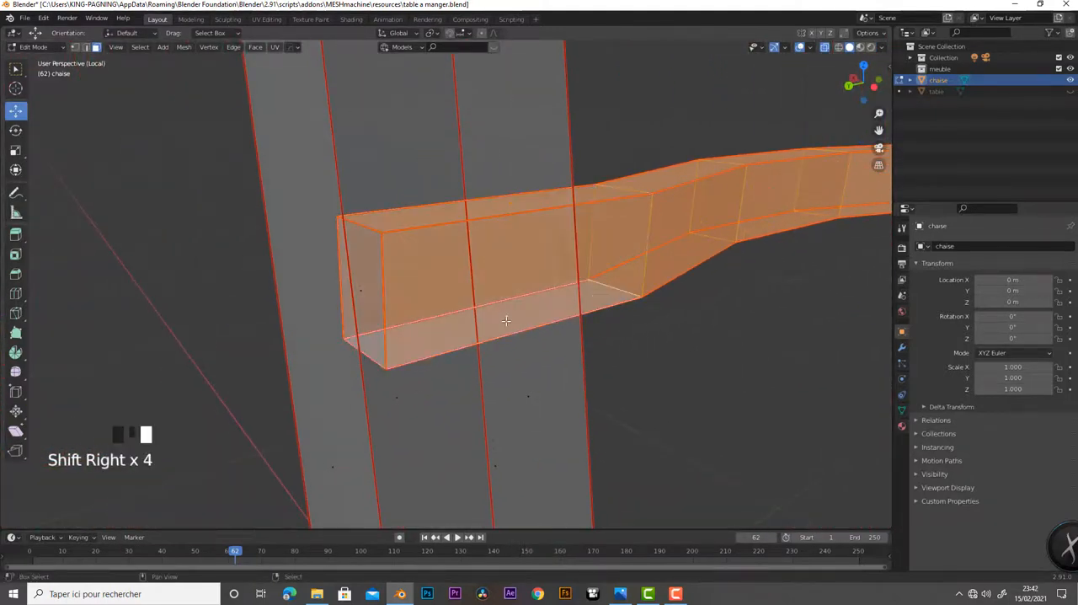
right_click(377, 296, "shift")
Check from below that only the whole backrest bar is selected, excluding any post face, and turn X-ray off
scroll(511, 337, "down", 5)
middle_click_drag(510, 337, 513, 76)
middle_click_drag(555, 431, 633, 246, "shift")
right_click(623, 239, "shift")
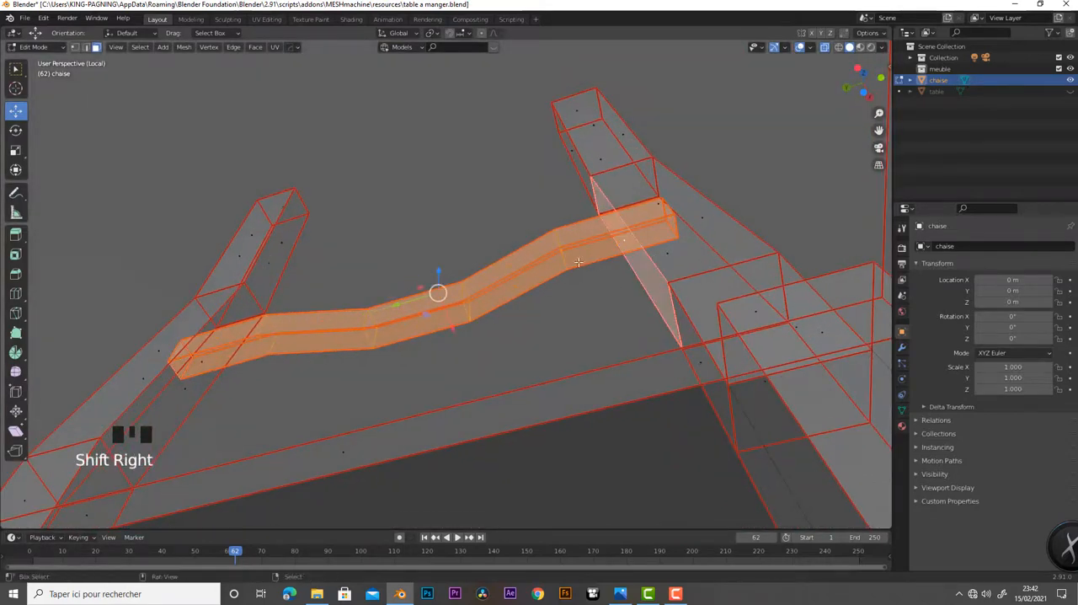
right_click(627, 242, "shift")
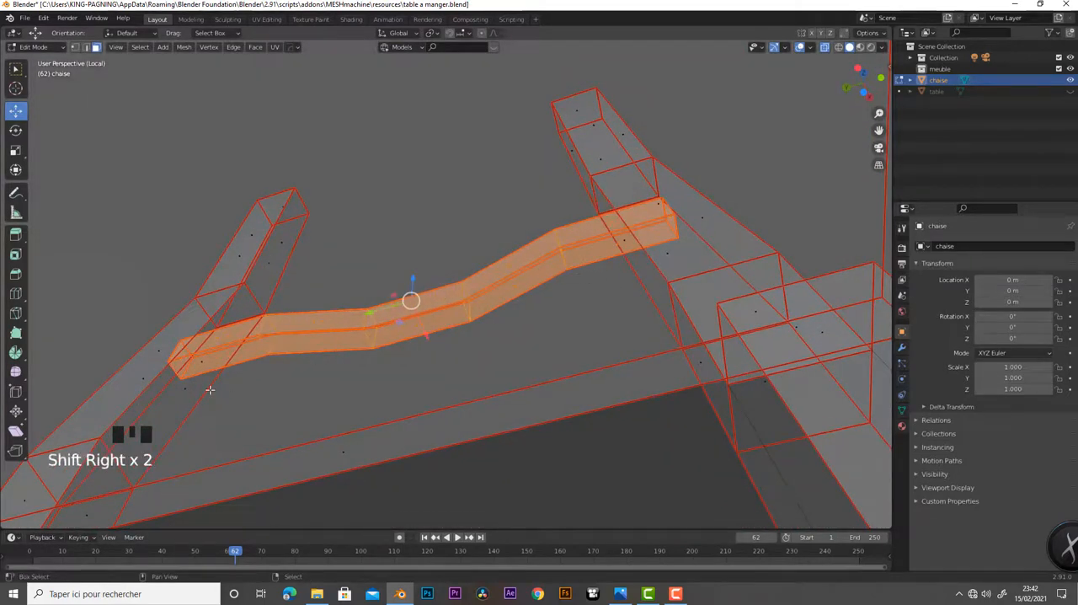
middle_click_drag(238, 373, 372, 479)
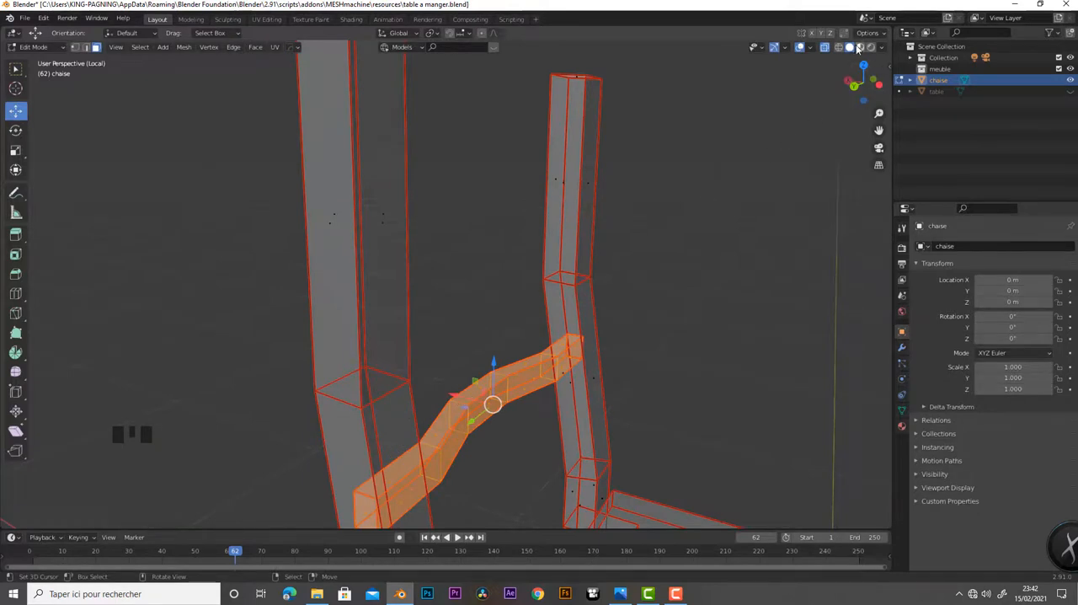
left_click(827, 48)
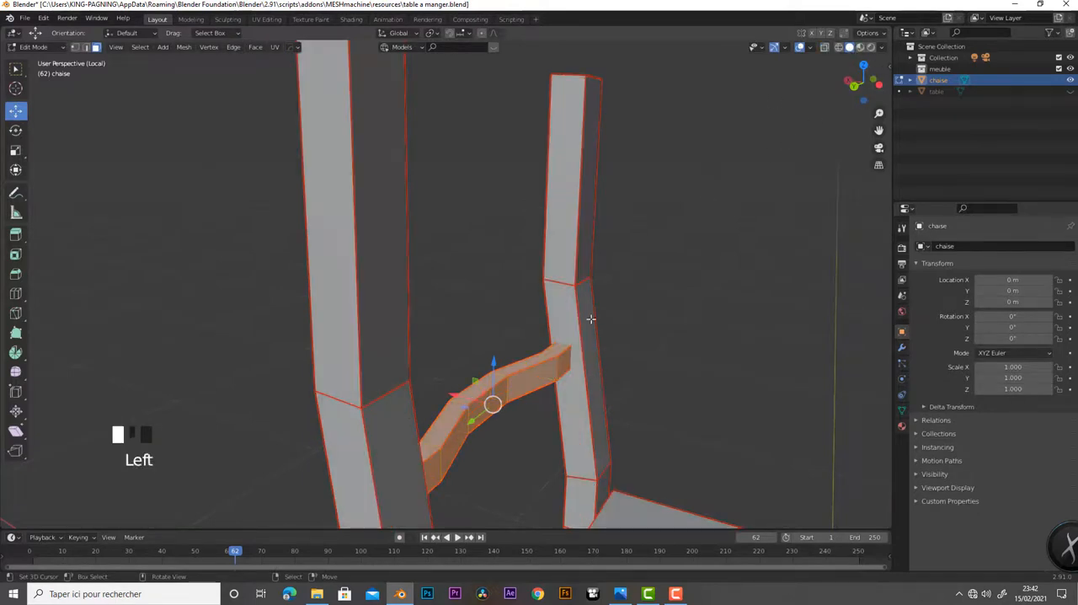
left_click(468, 395)
left_click_drag(472, 396, 326, 364)
middle_click_drag(325, 364, 577, 470)
key("ctrl+z")
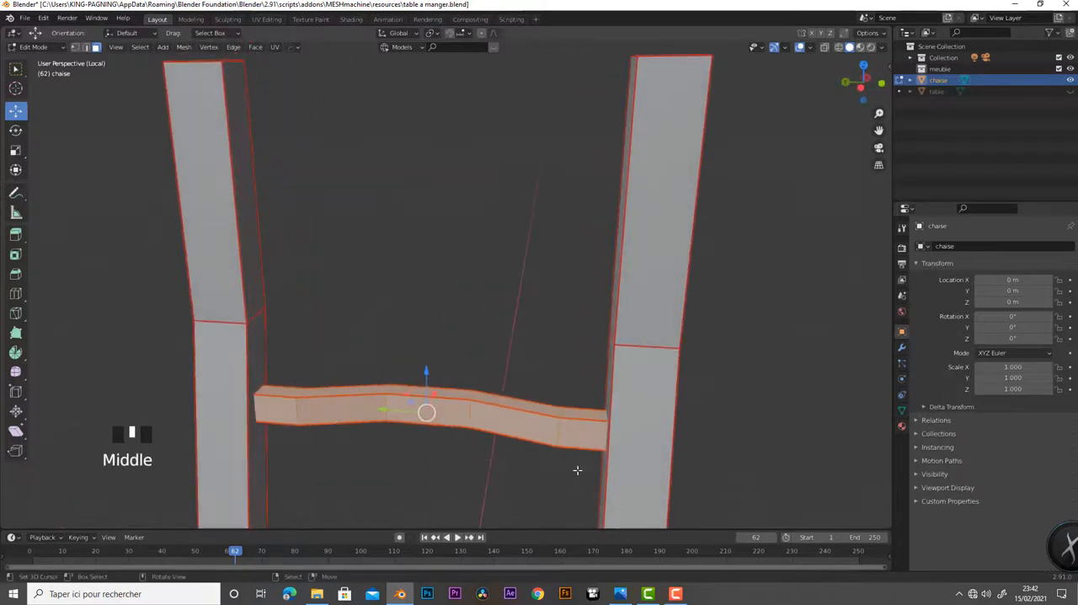
Duplicate the shaped backrest bar and raise the copy along Z into the upper half of the posts, keeping it selected
key("shift+d")
right_click(578, 471)
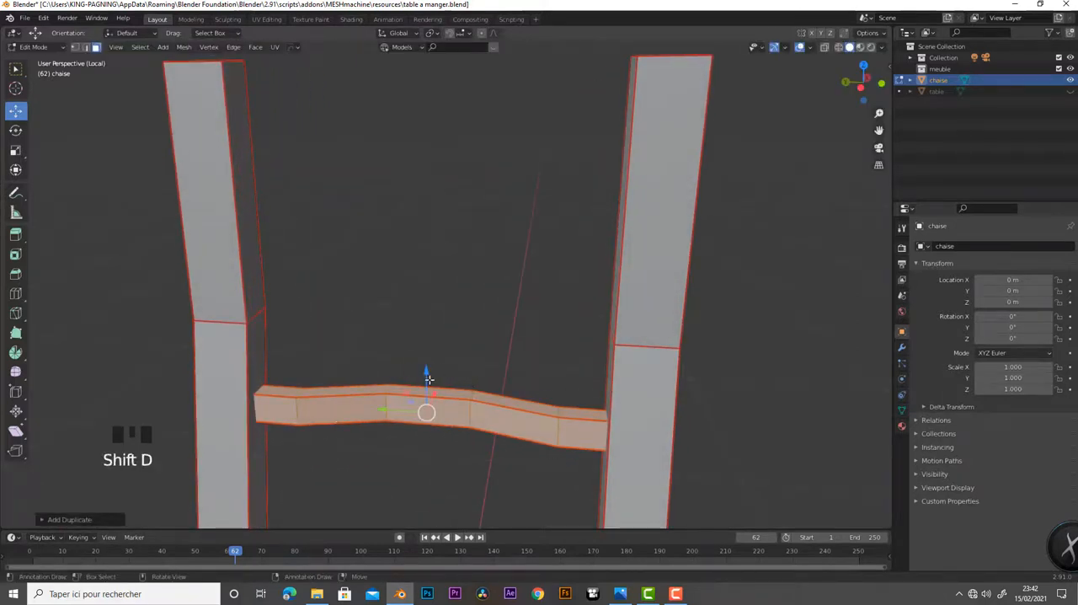
left_click_drag(429, 380, 416, 222)
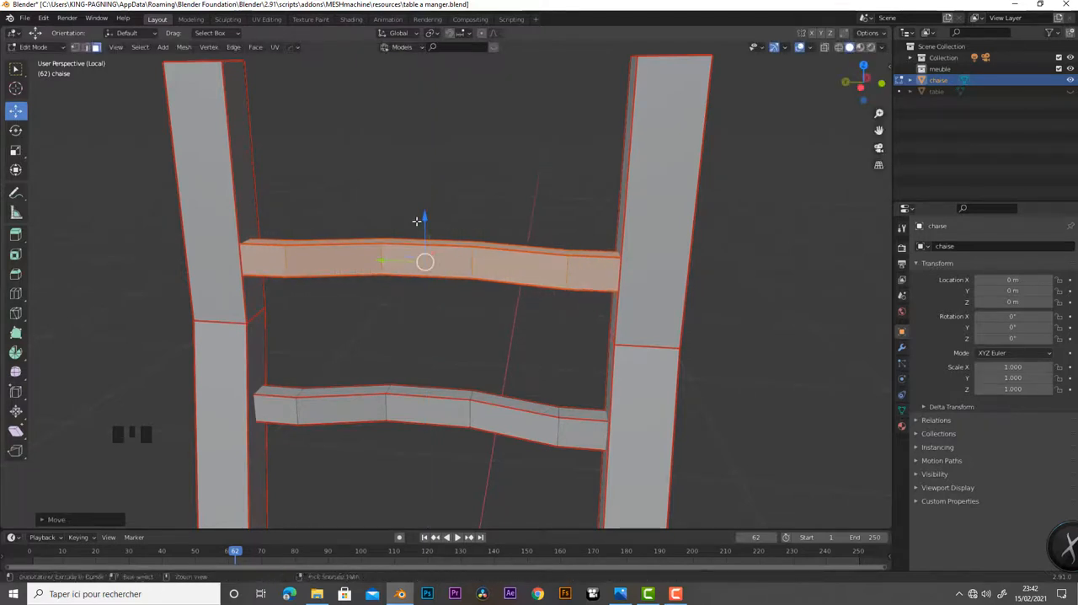
right_click(417, 220)
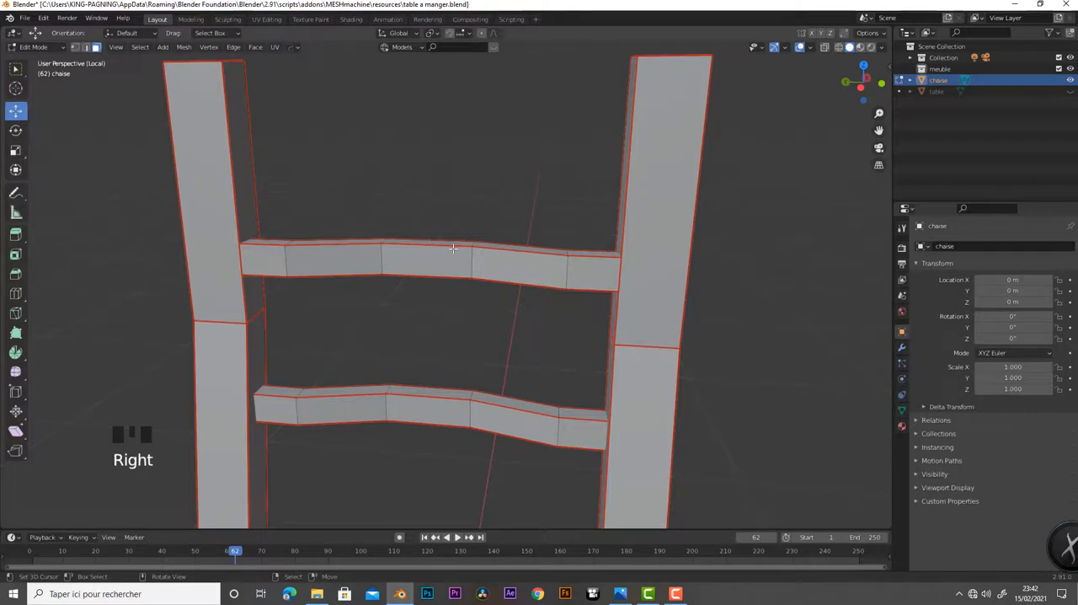
key("ctrl+z")
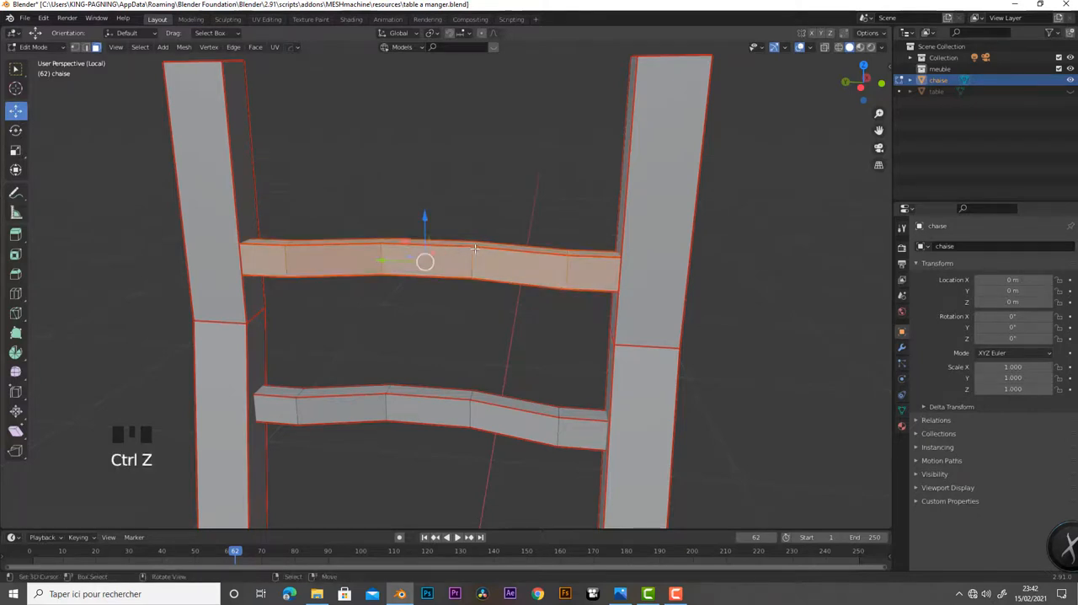
Try a third backrest bar by duplicating the upper one and raising it along Z to the post tops, and undo it
key("shift+d")
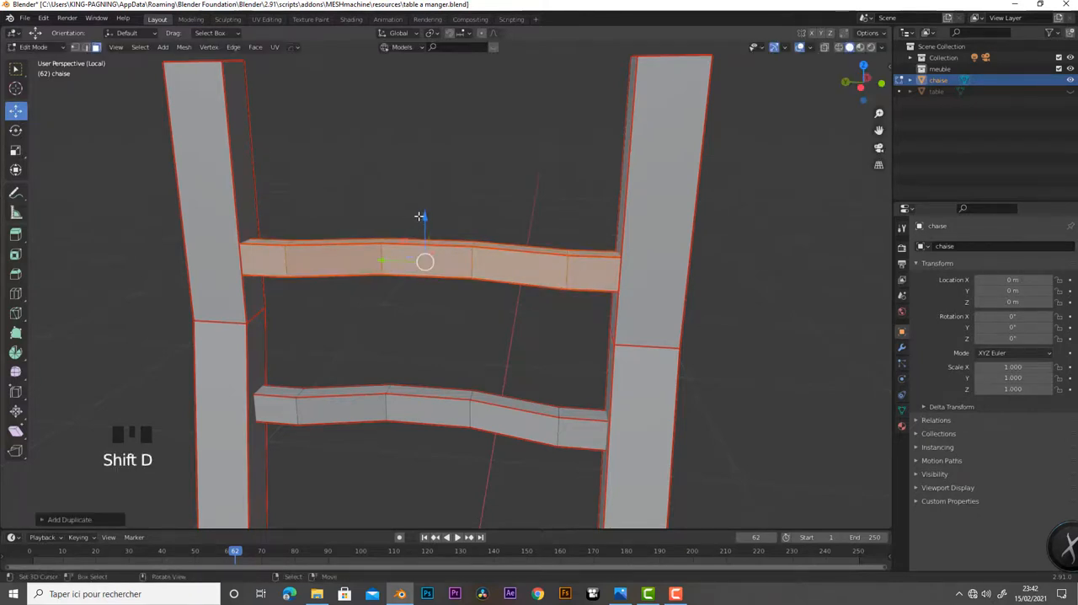
left_click_drag(423, 218, 422, 67)
scroll(421, 168, "down", 6)
scroll(422, 168, "up", 1)
middle_click_drag(304, 323, 495, 356)
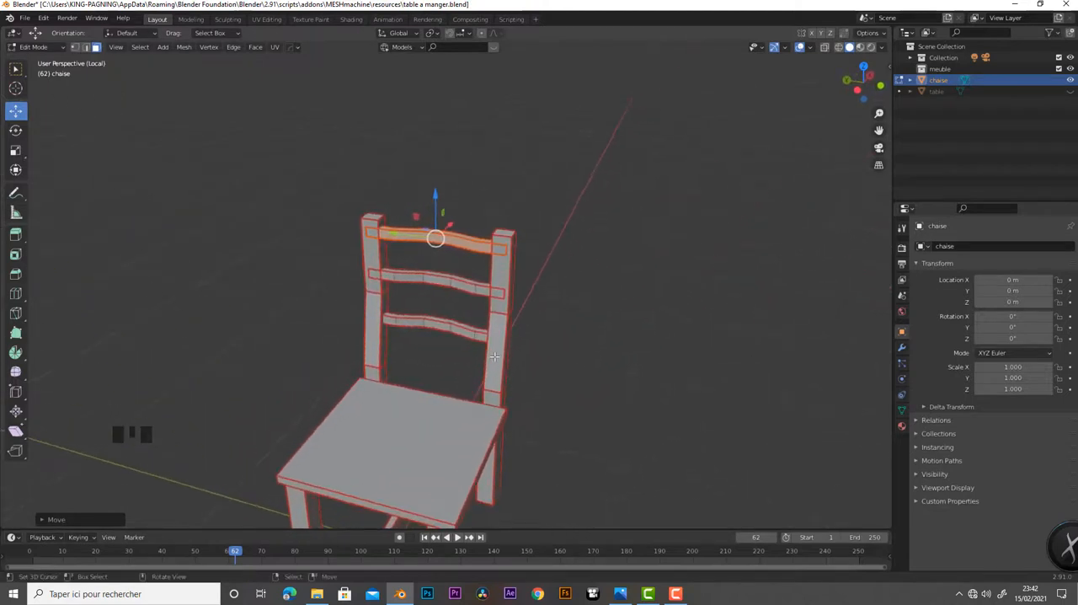
key("ctrl+z")
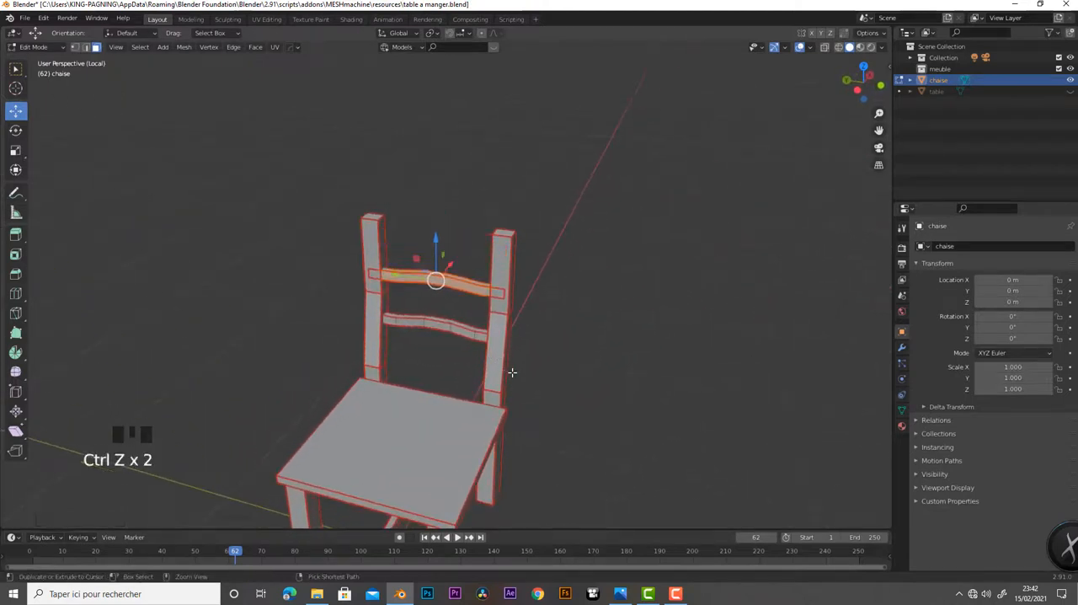
scroll(544, 378, "up", 6)
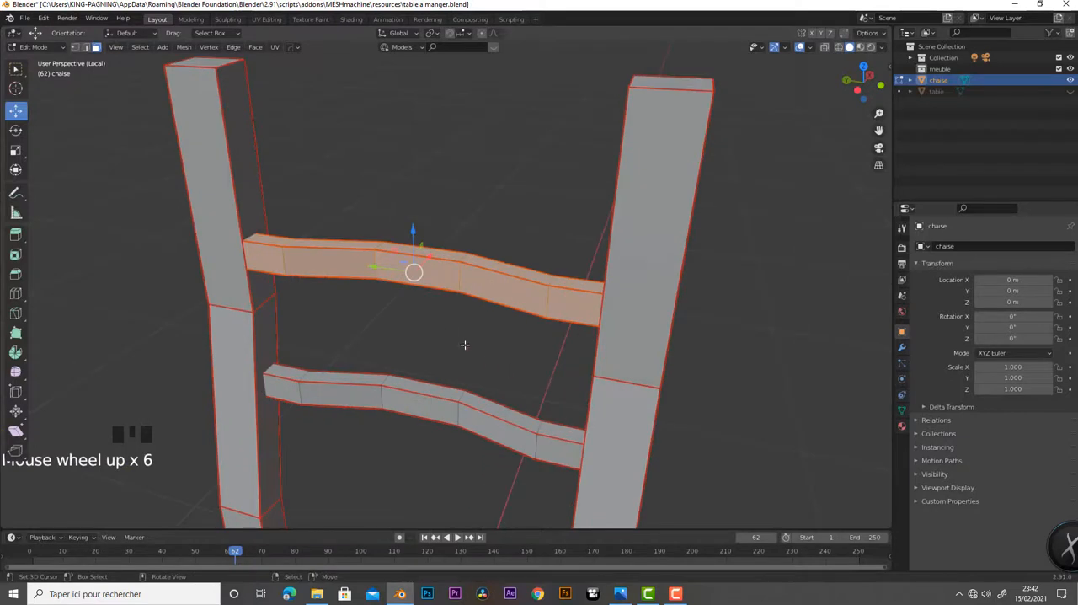
Shift the upper backrest bar slightly along X, duplicate it, raise the copy along Z near the post tops, and leave Edit Mode
middle_click_drag(491, 319, 433, 257)
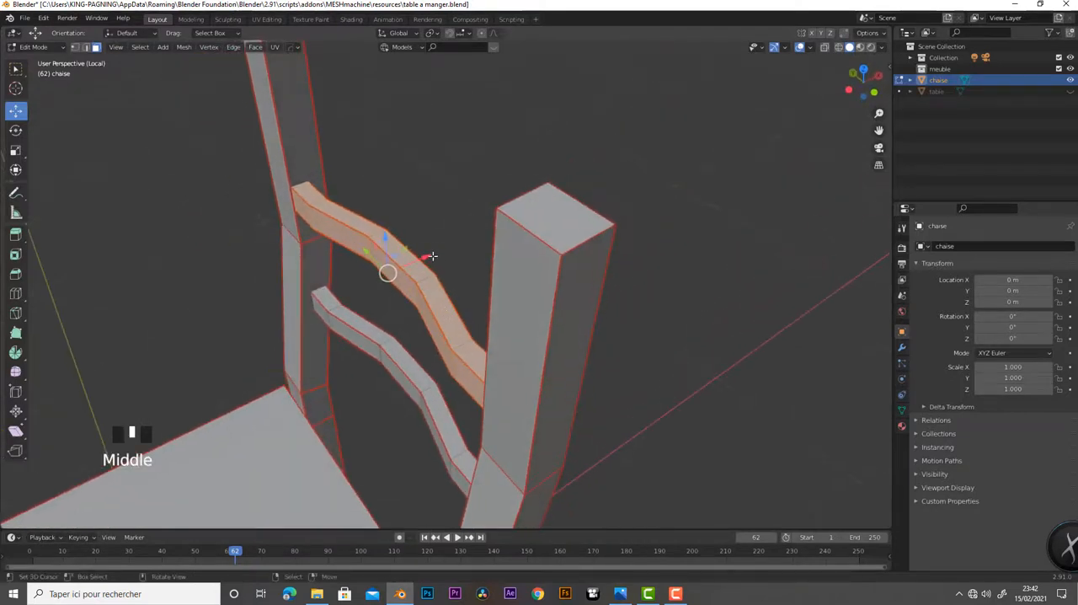
left_click_drag(432, 256, 435, 254)
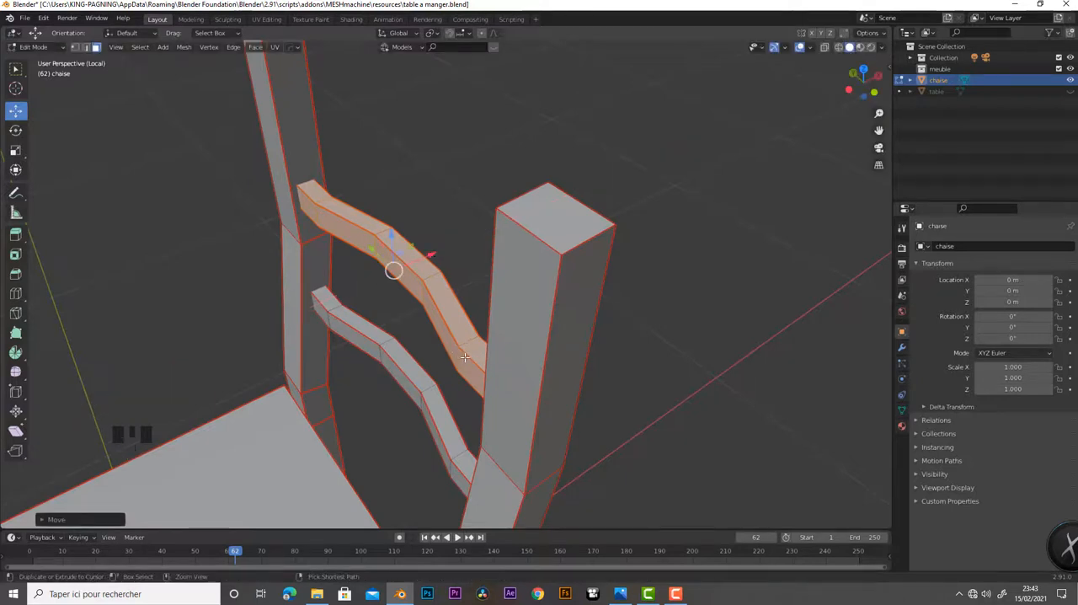
key("shift+d")
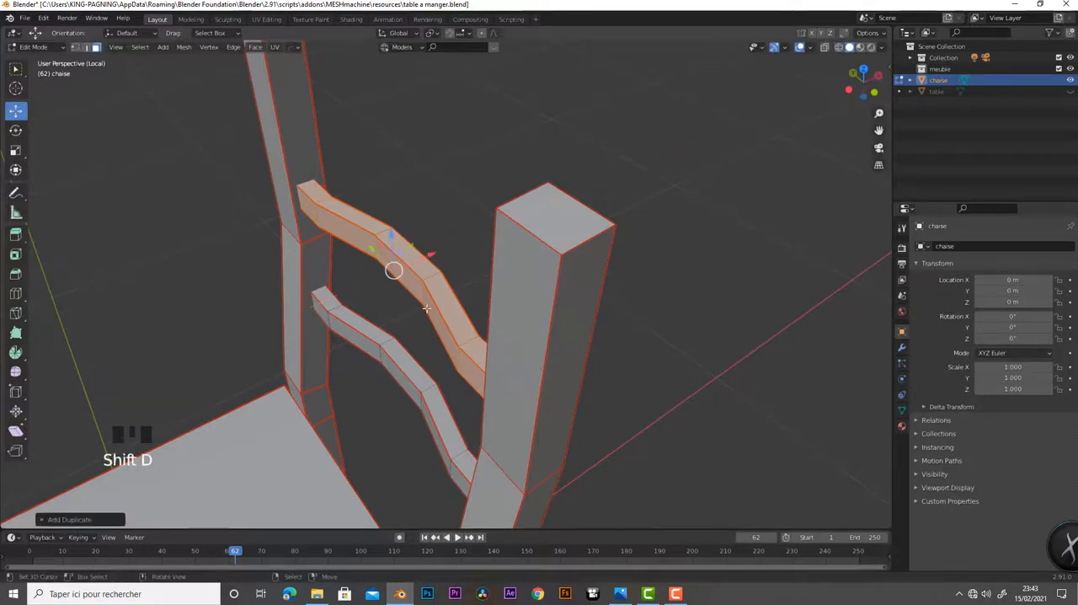
left_click_drag(396, 234, 377, 90)
middle_click_drag(395, 200, 643, 423, "shift")
key("Tab")
Make the hidden table object visible in the scene and review the chair from several sides
scroll(597, 359, "down", 8)
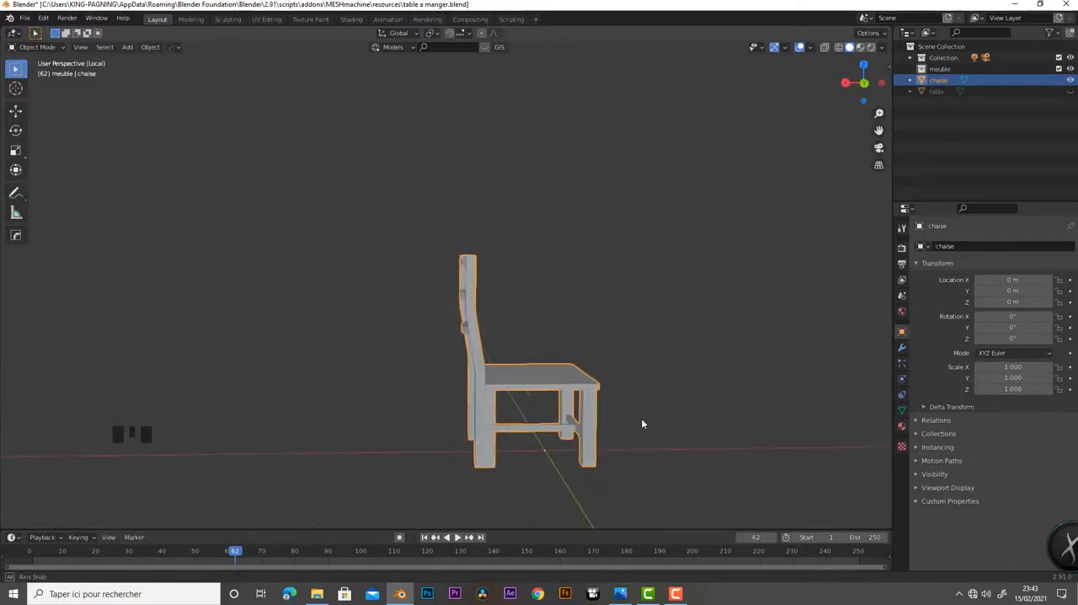
left_click(1071, 93)
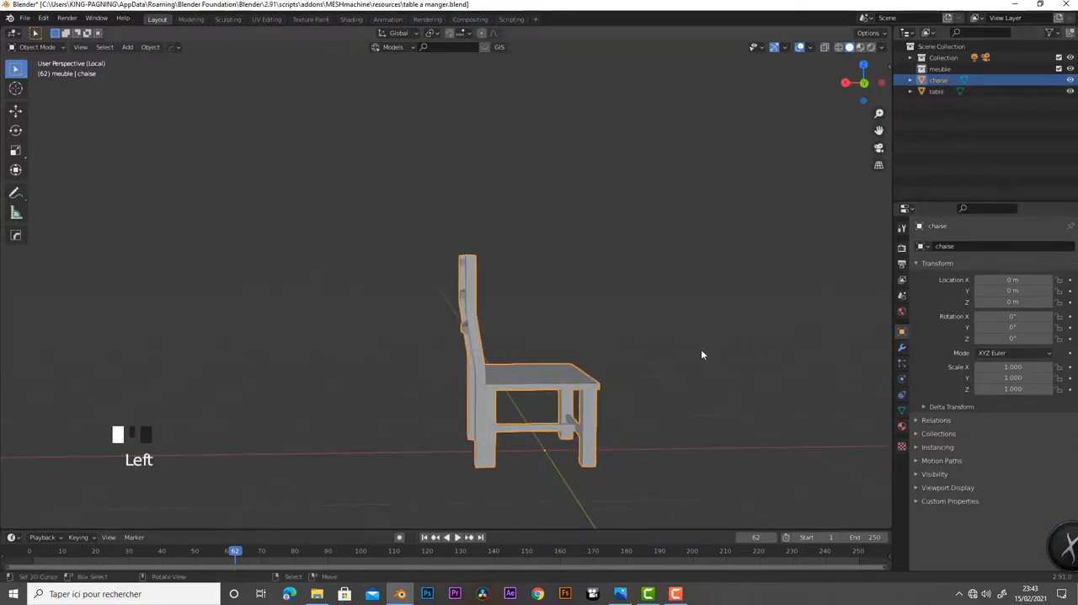
middle_click_drag(692, 300, 548, 330)
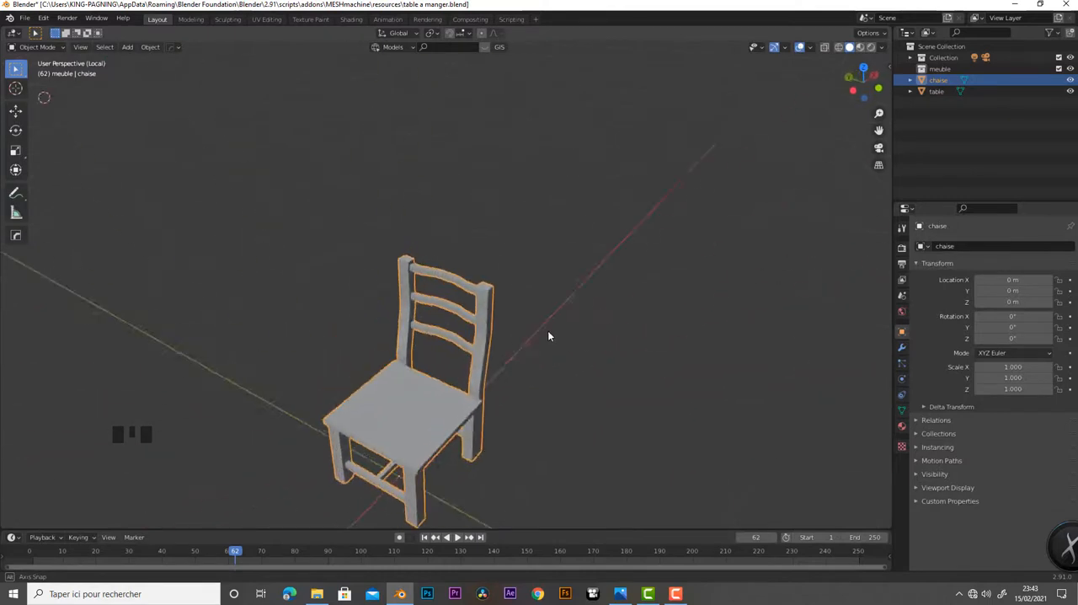
scroll(595, 320, "down", 6)
scroll(595, 319, "up", 3)
scroll(595, 322, "up", 4)
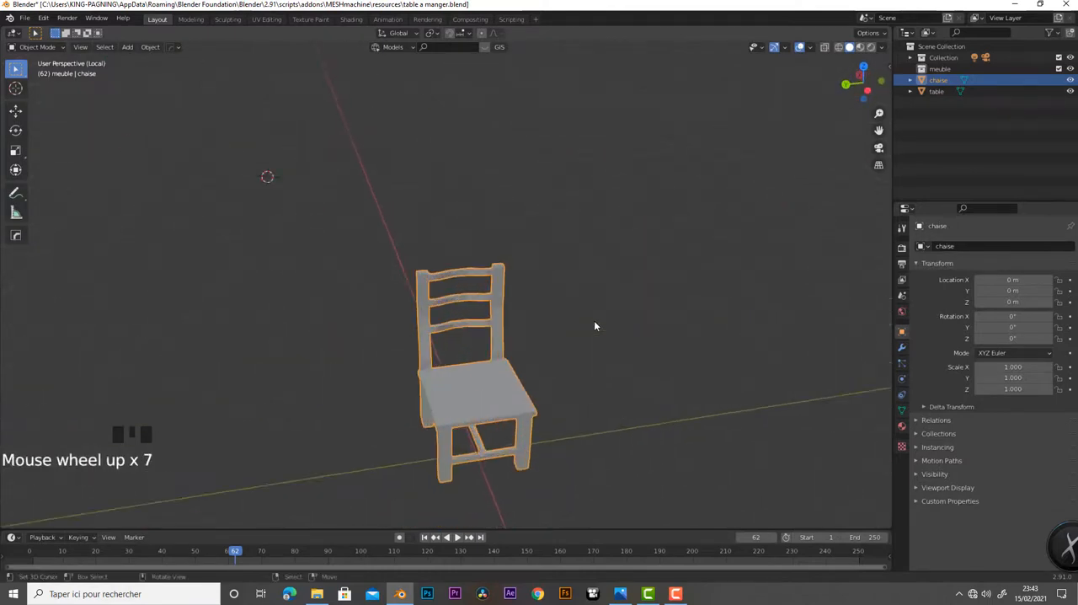
scroll(594, 322, "down", 1)
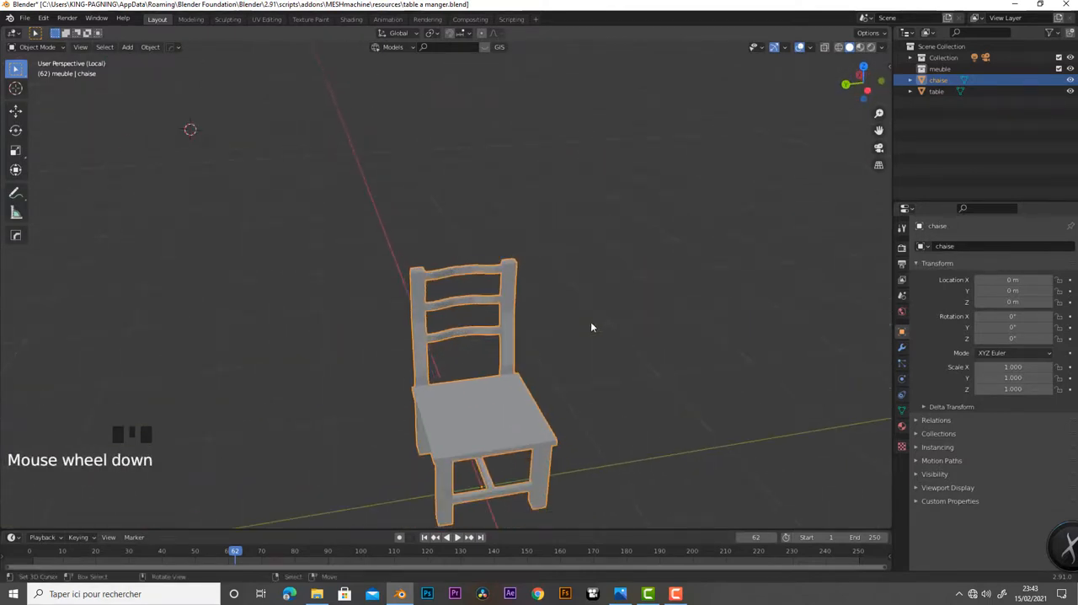
Move the chair object slightly along Y, to a location of about -0.053 m
left_click(19, 113)
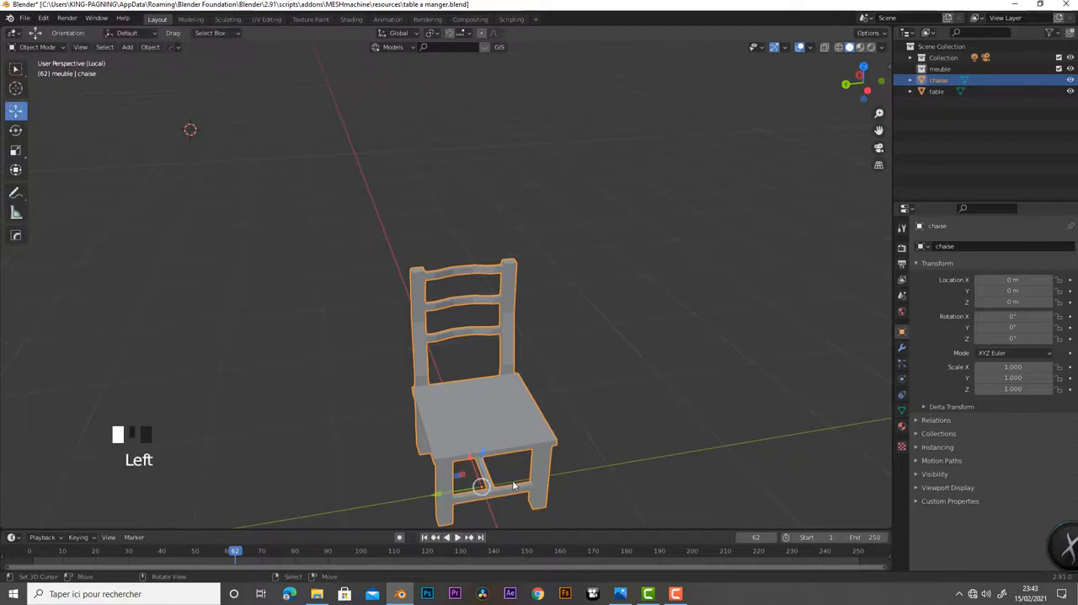
mouse_move(445, 497)
left_mouse_down()
mouse_move(294, 527)
mouse_move(396, 506)
mouse_move(443, 481)
left_mouse_up()
scroll(578, 422, "down", 4)
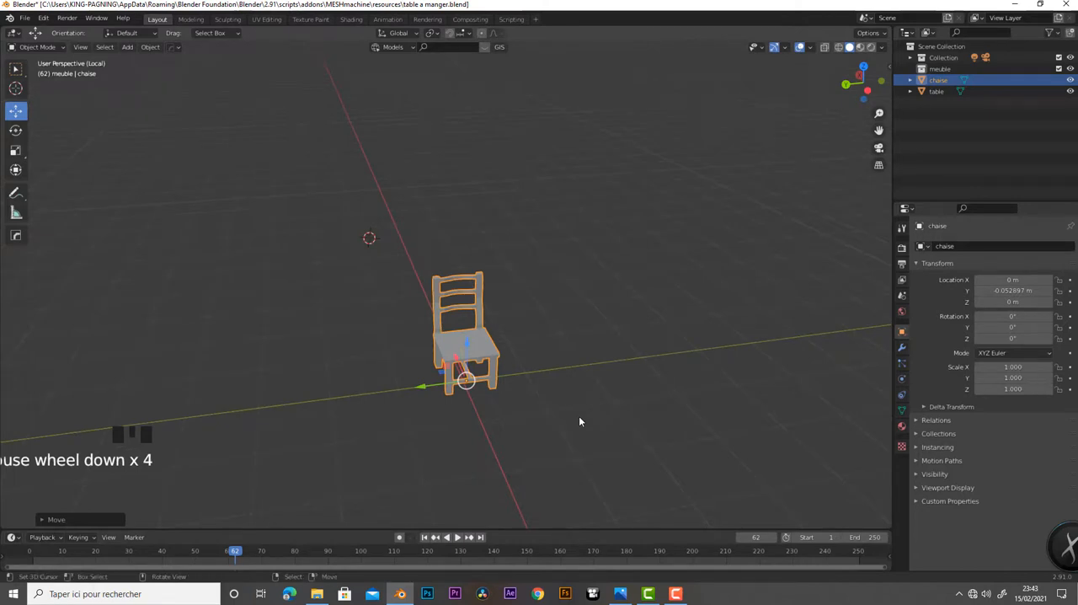
middle_click_drag(579, 419, 691, 370)
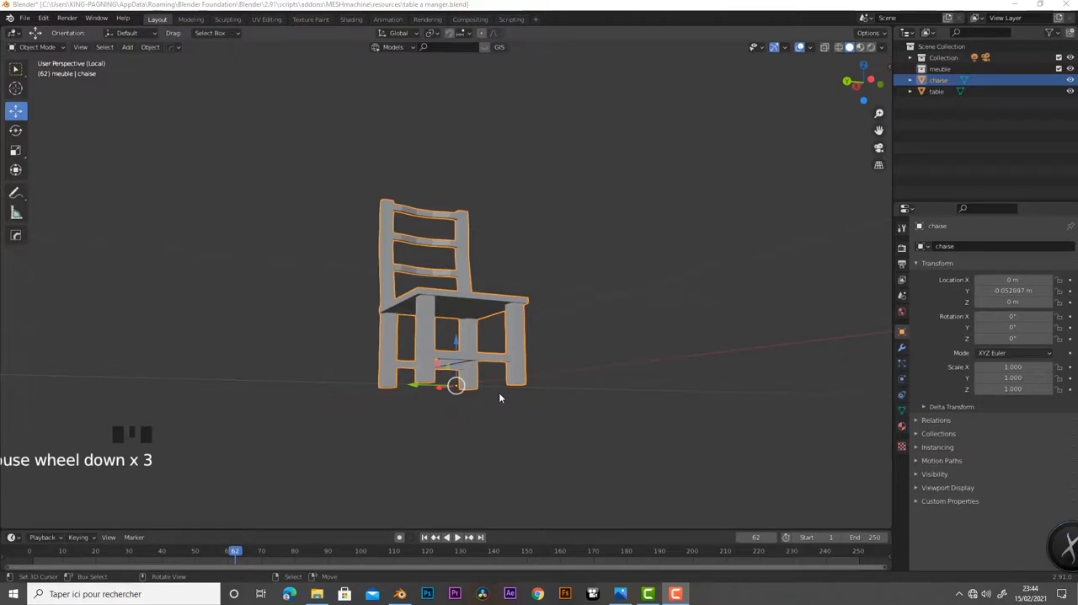
Leave local view to bring back the table and scale the chair up uniformly to about 1.882
middle_click_drag(498, 391, 460, 416)
key("KP_Divide")
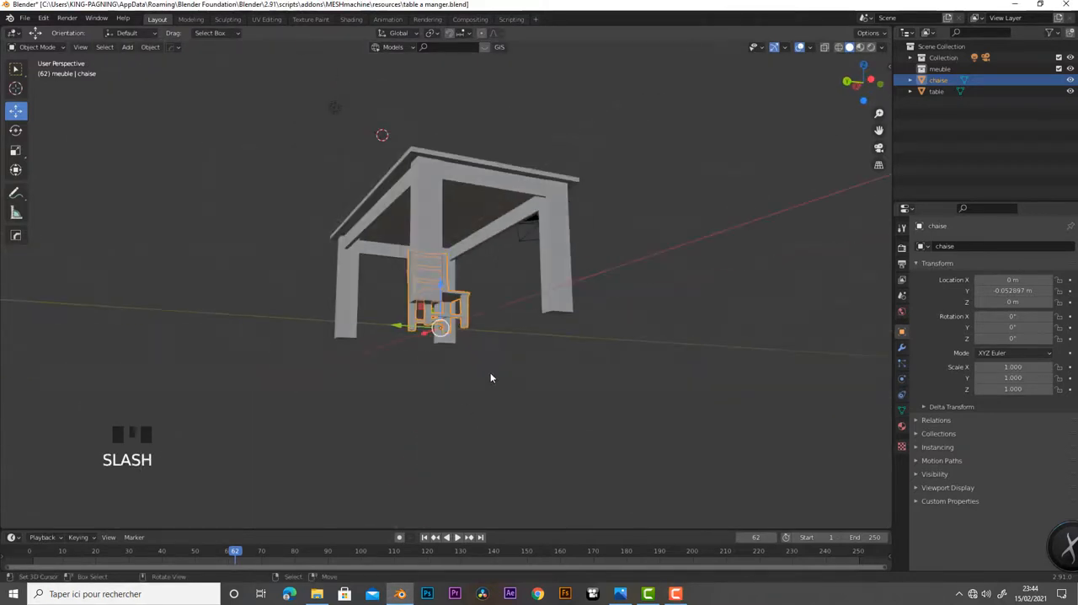
scroll(460, 368, "down", 3)
middle_click_drag(460, 368, 454, 322)
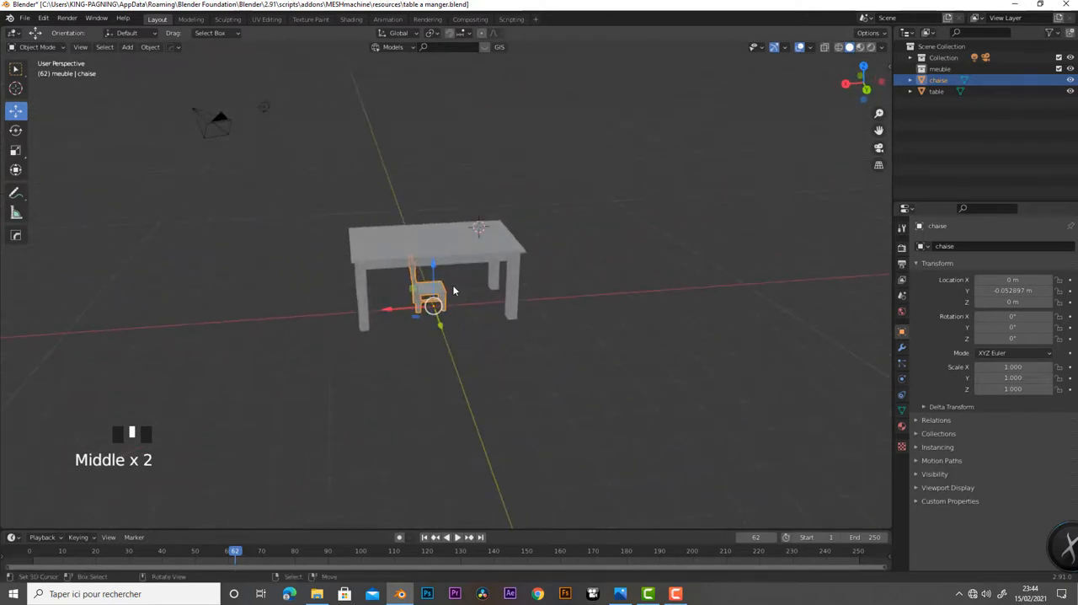
key("s")
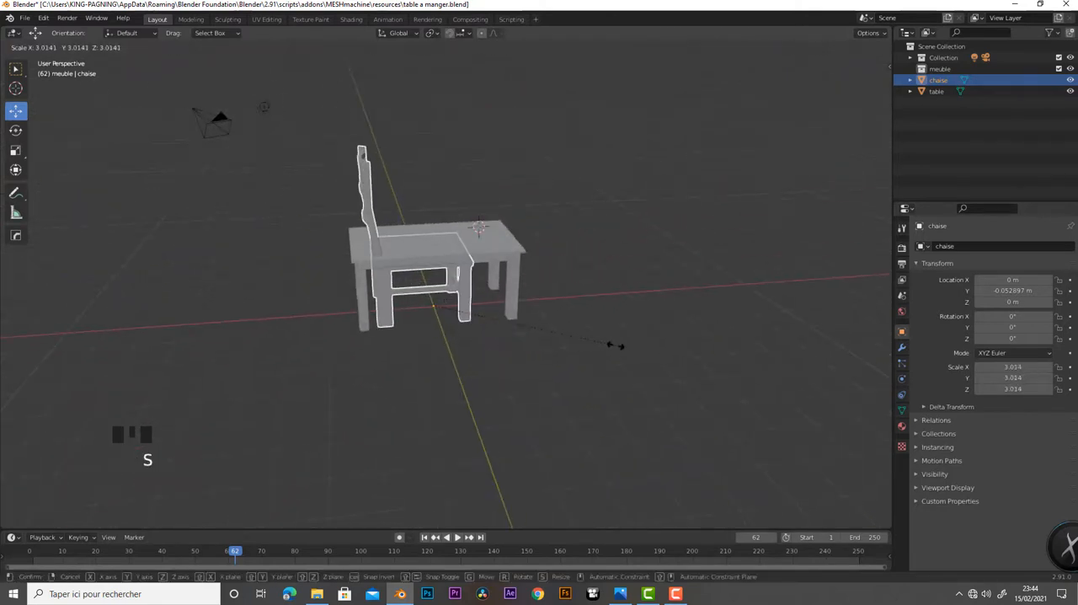
left_click(545, 346)
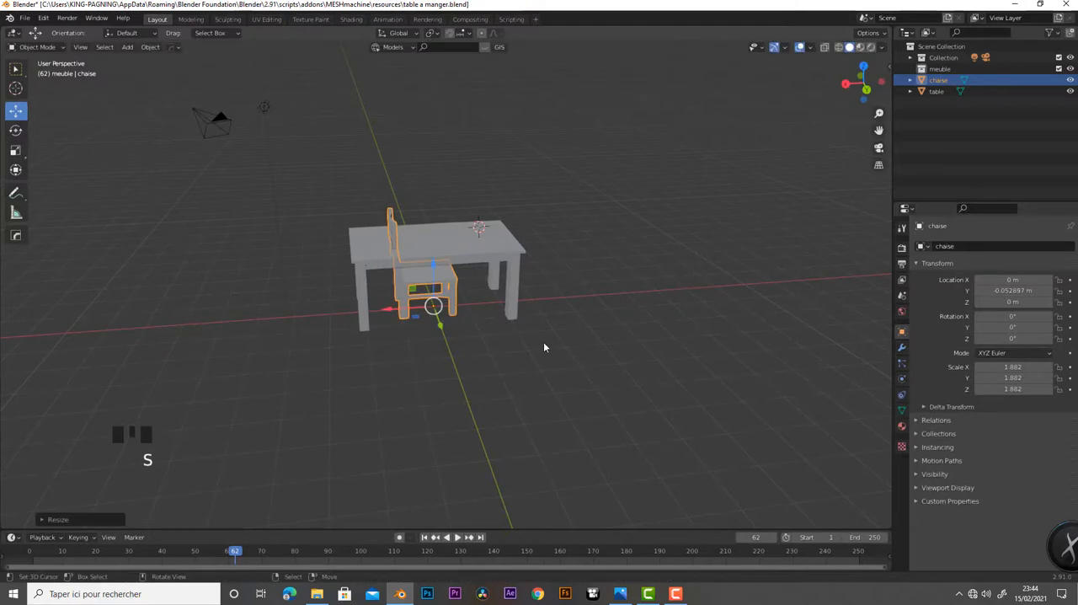
From the front view, select the chair's whole mesh in Edit Mode and shift it along X to centre it on the object's origin
key("KP_1")
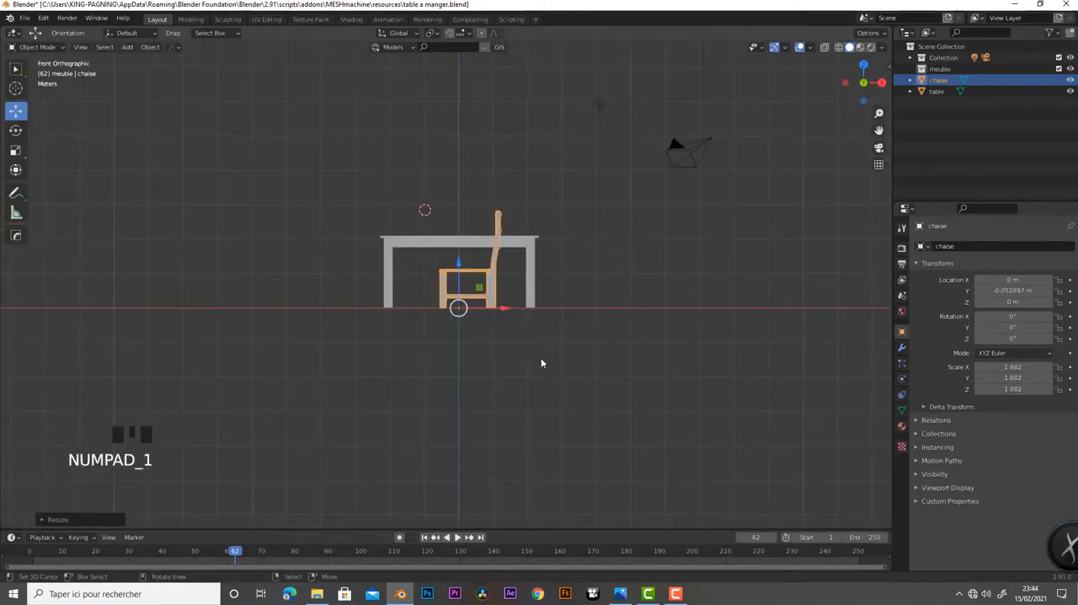
scroll(544, 360, "up", 5)
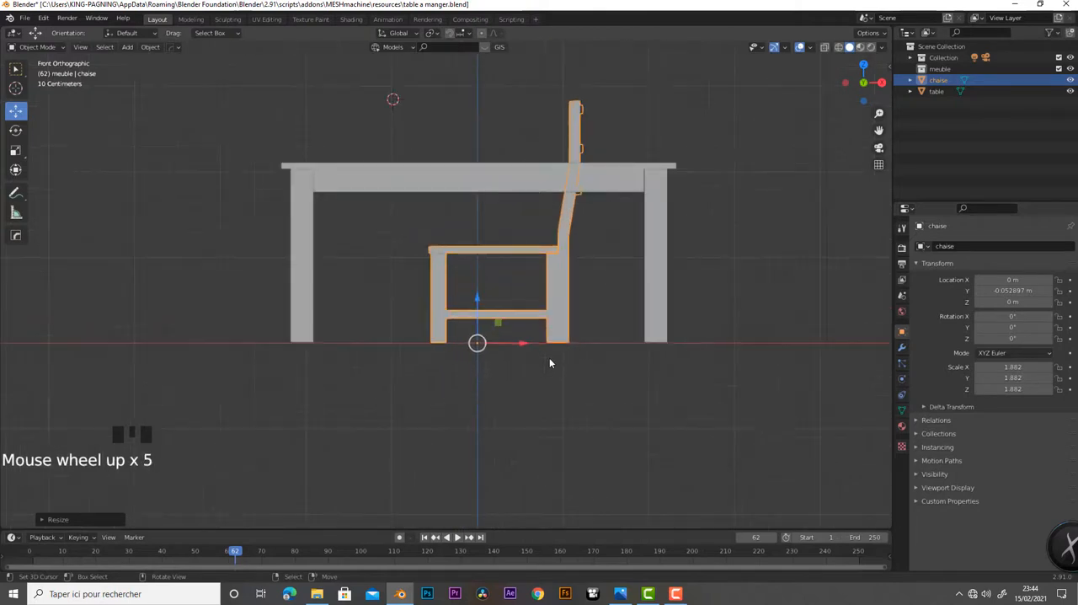
key("Tab")
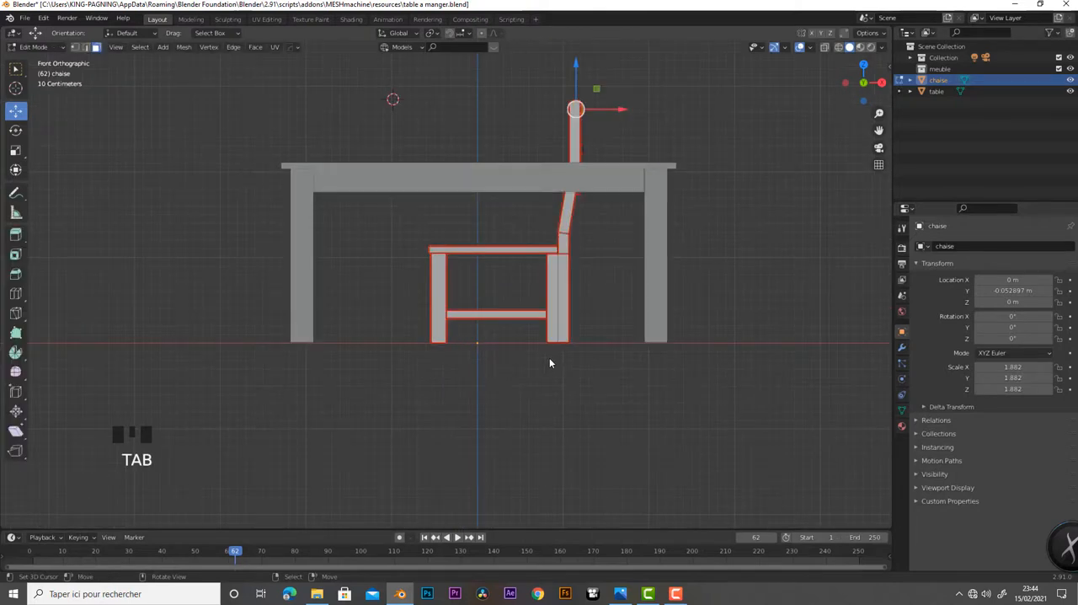
key("a")
key("a")
key("a")
key("a")
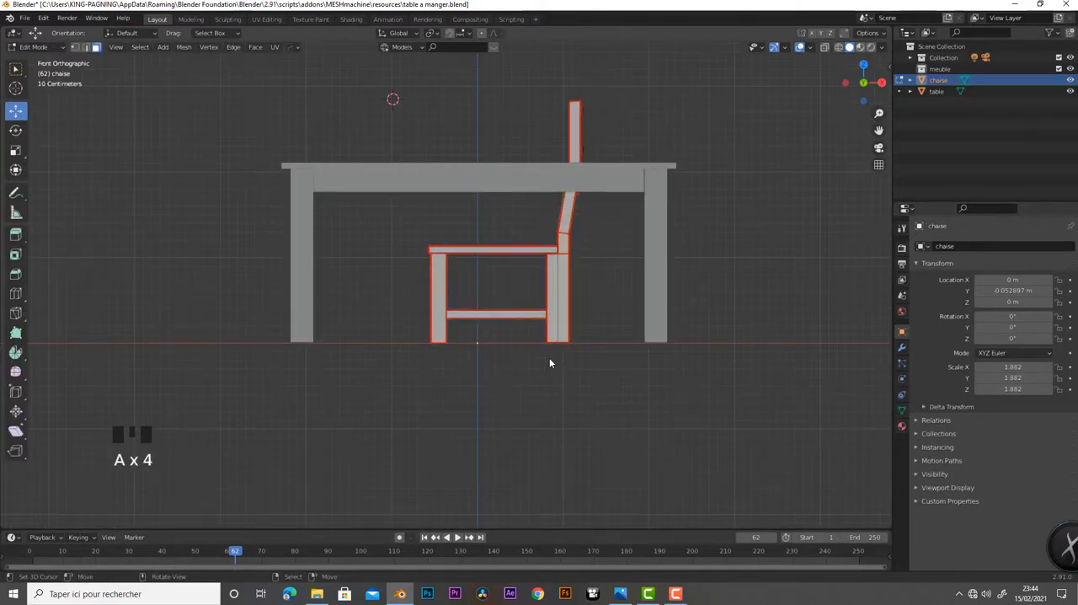
key("a")
left_click_drag(587, 215, 569, 221)
Stretch the whole chair mesh slightly along Z, raise it until its legs stand on the ground line, and return to Object Mode
key("s")
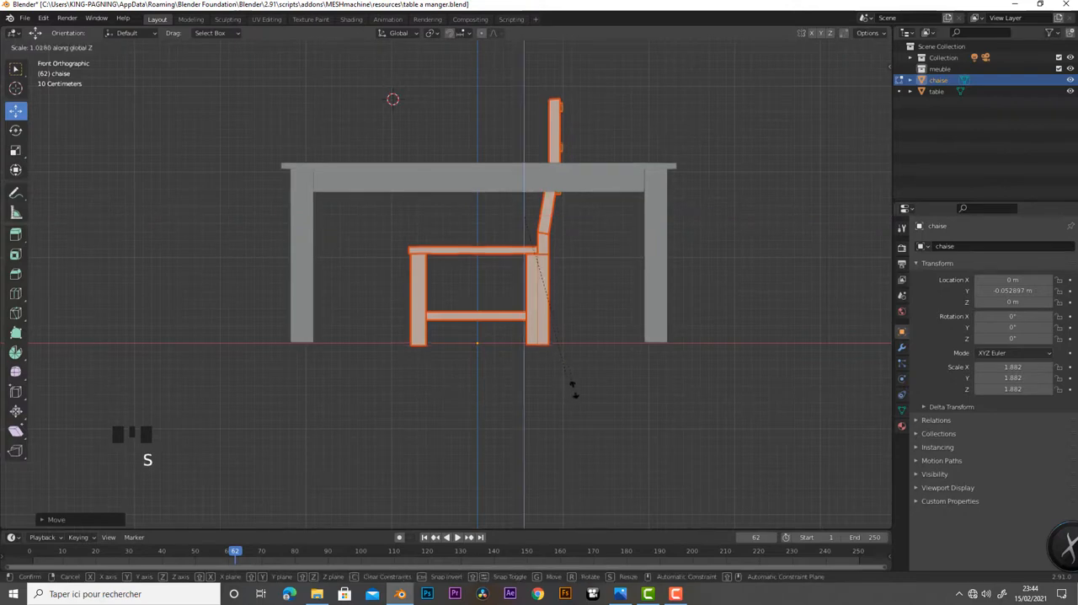
left_click(581, 394)
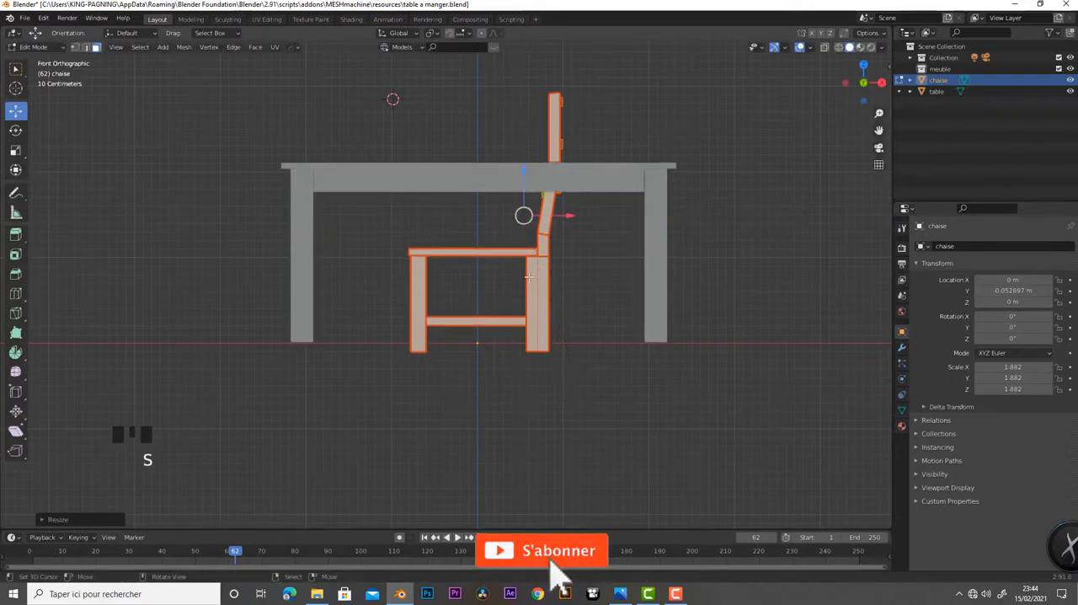
left_click_drag(523, 170, 524, 160)
scroll(531, 315, "down", 3)
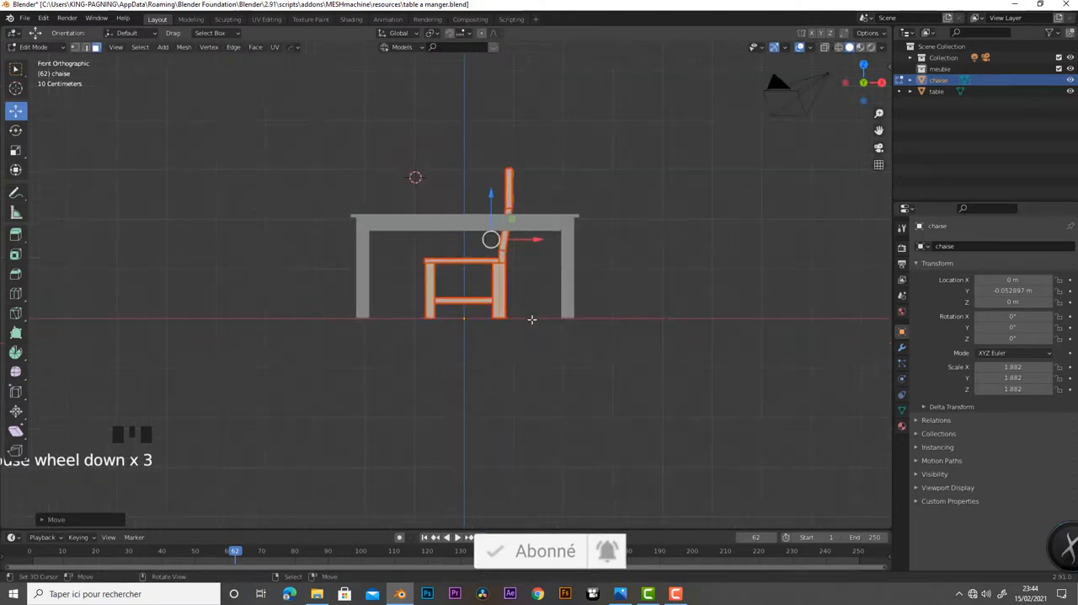
middle_click_drag(510, 337, 516, 387)
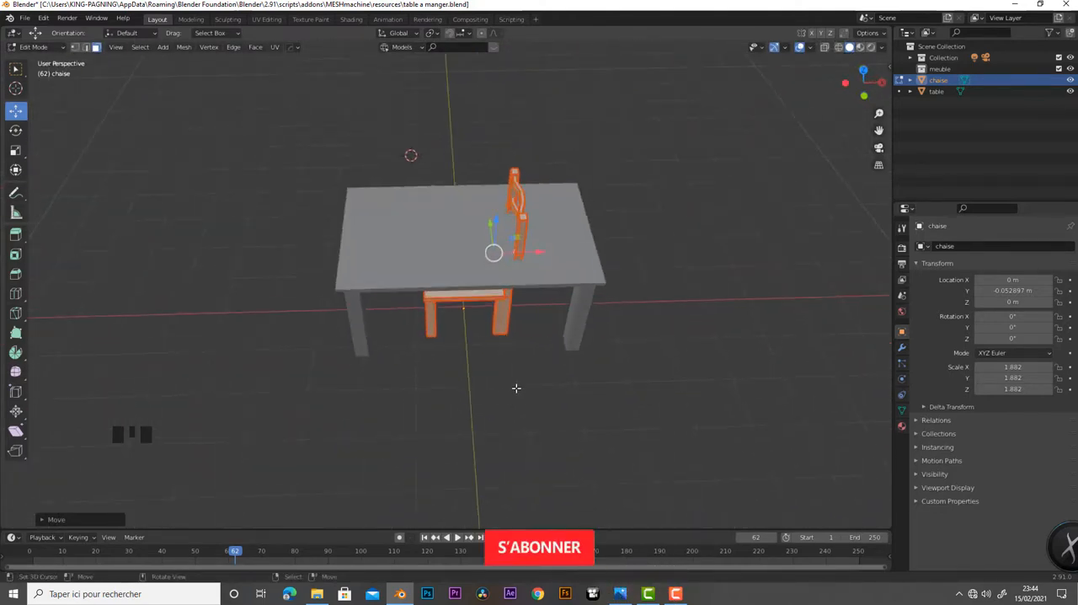
key("Tab")
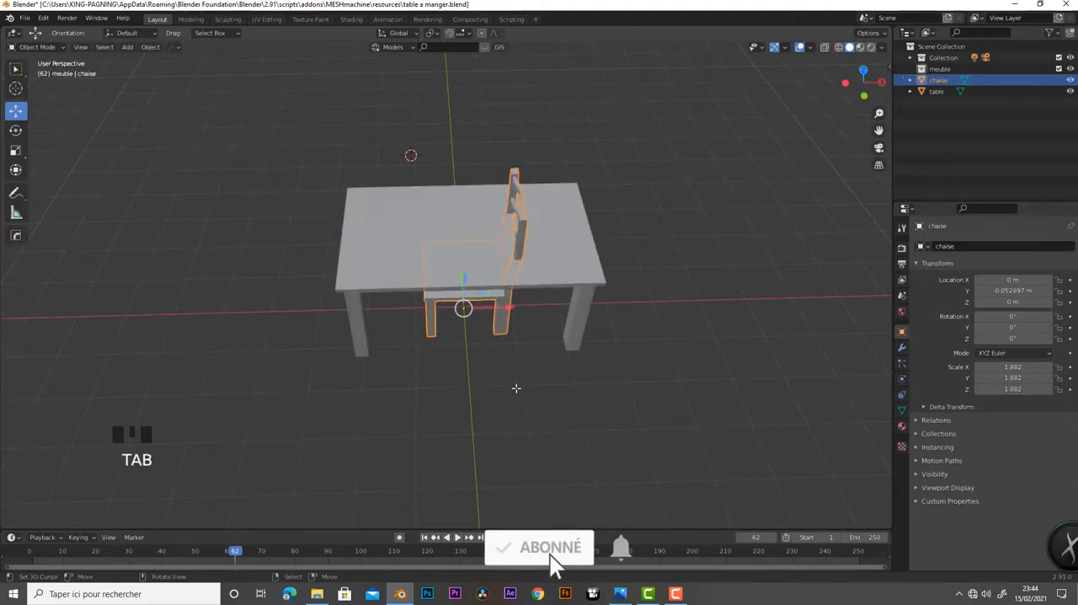
Rotate the chair 90° about Z and move it along Y to about 1.223 m, at the table's long side
type("rz90")
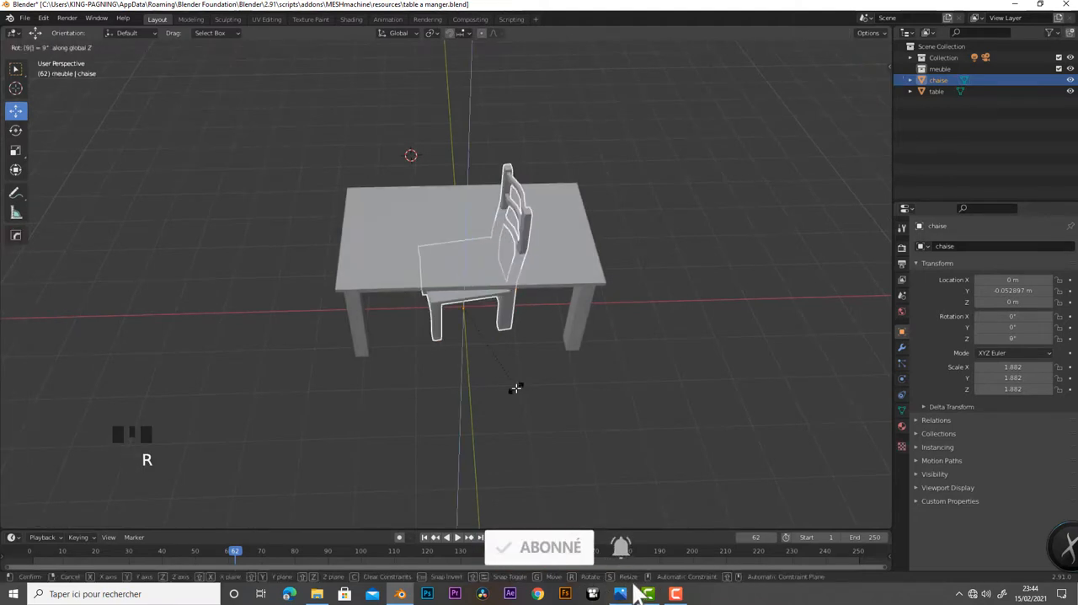
left_click(516, 388)
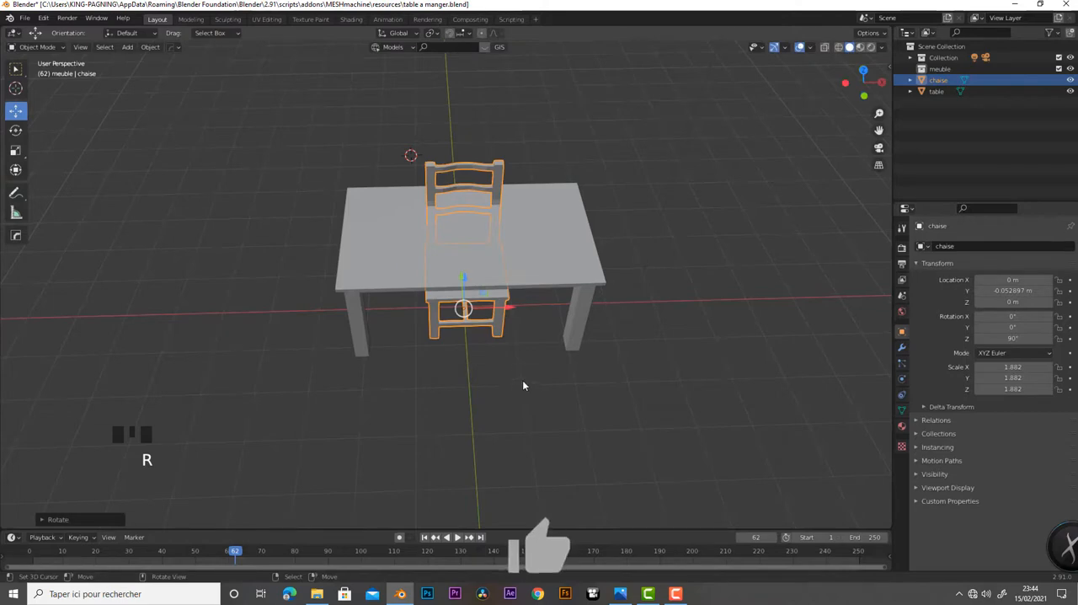
middle_click_drag(522, 364, 480, 326)
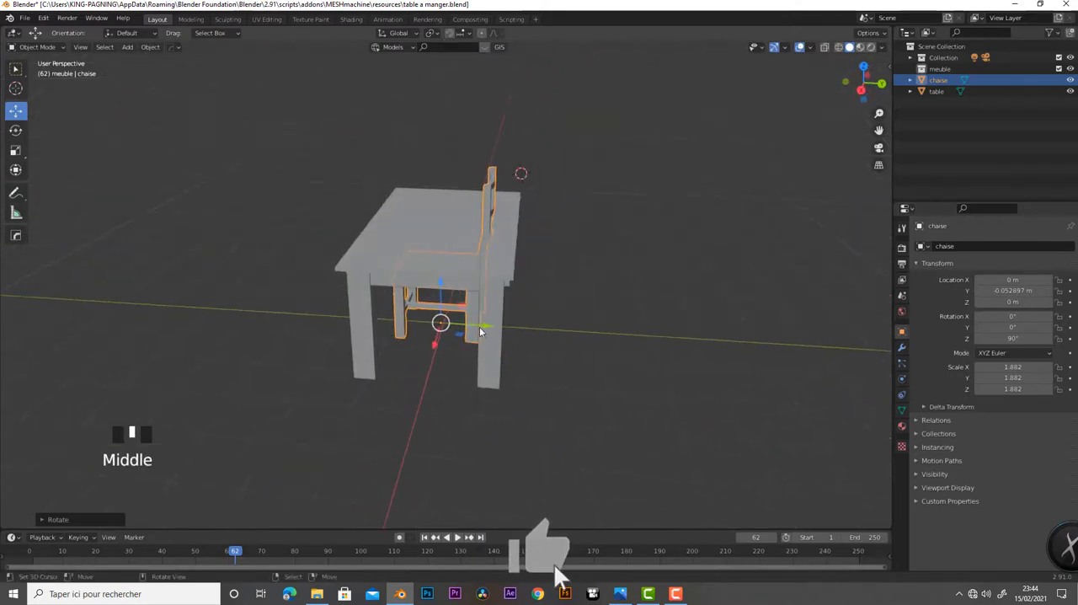
left_click_drag(479, 326, 568, 339)
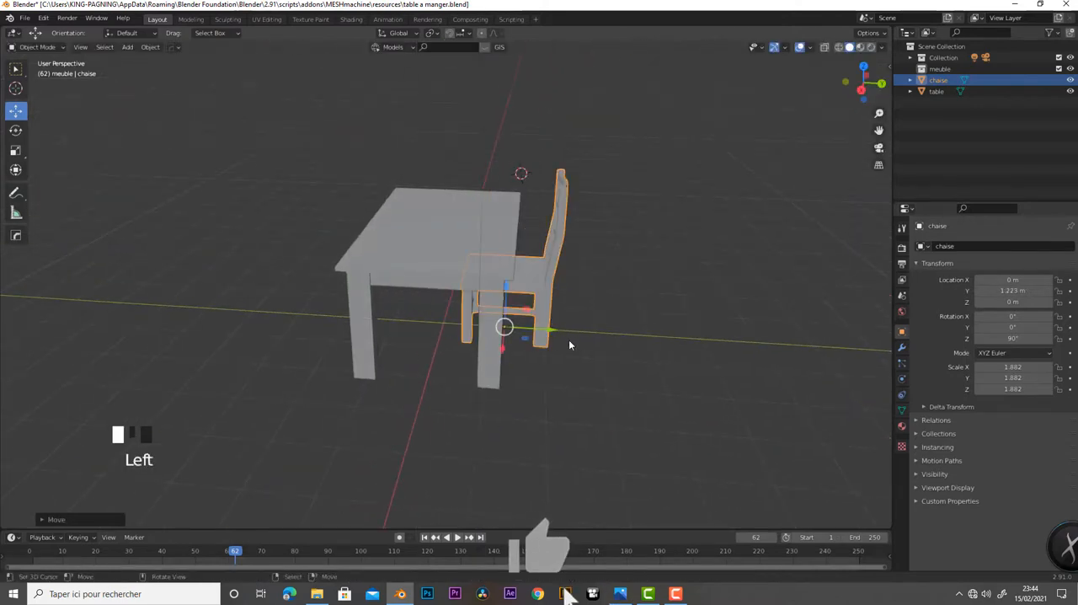
Scale the chair down uniformly to about 1.374 relative to the table
middle_click_drag(568, 340, 427, 383)
scroll(420, 385, "up", 5)
scroll(437, 377, "down", 3)
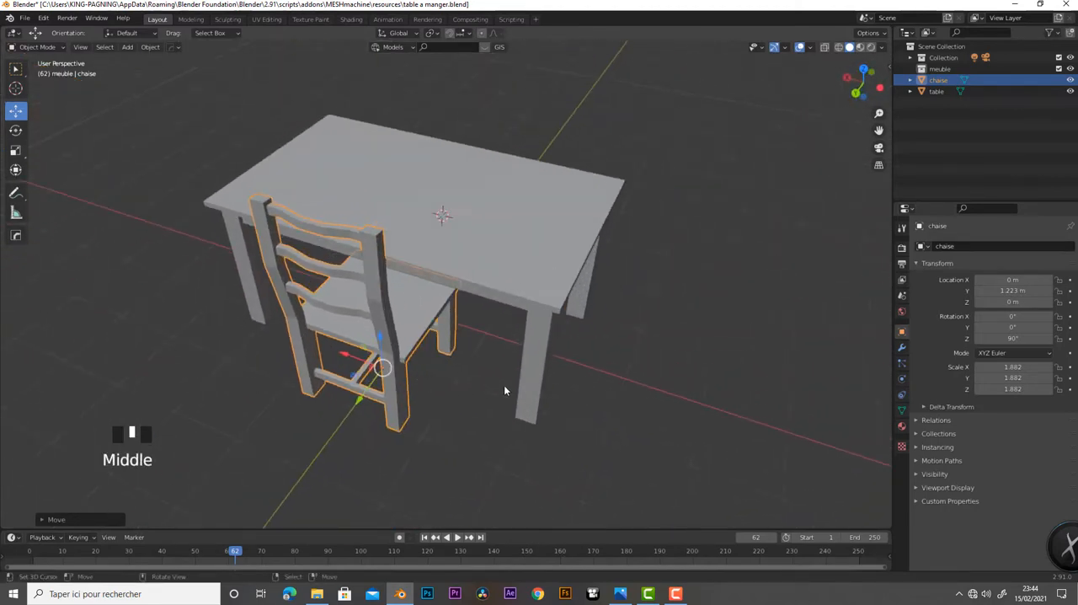
key("s")
left_click(496, 332)
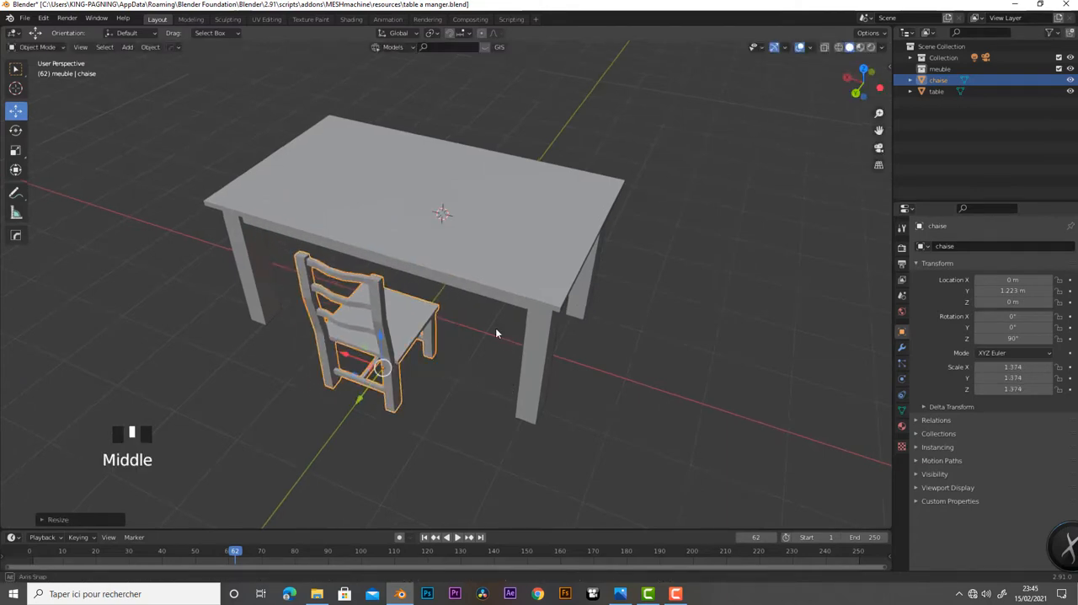
Scale the table down uniformly to about 0.662 and check its proportions against the chair from several angles
middle_click_drag(496, 333, 434, 256)
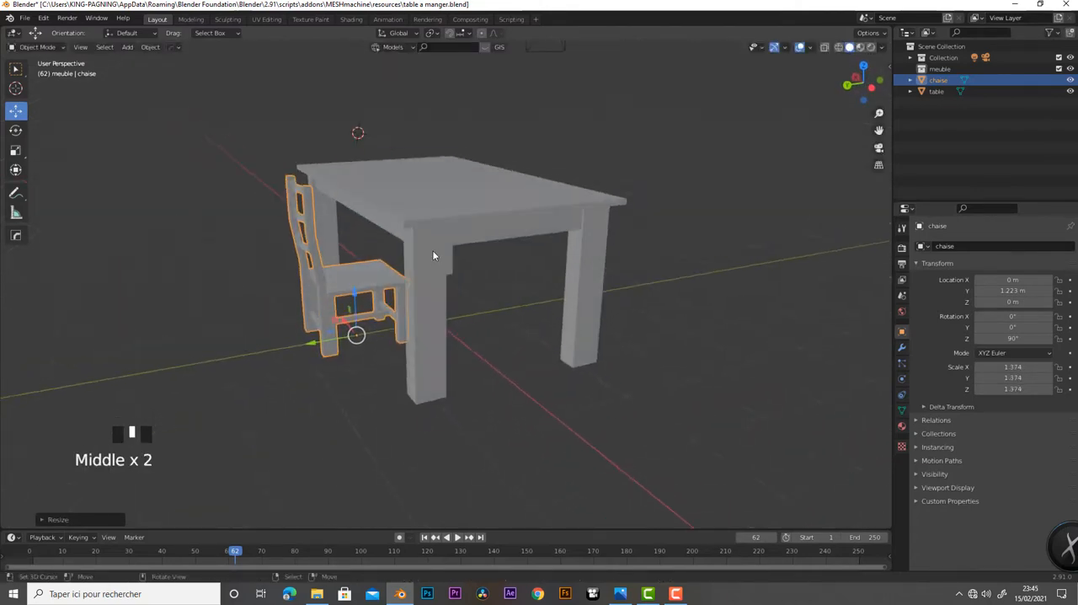
right_click(433, 255)
key("s")
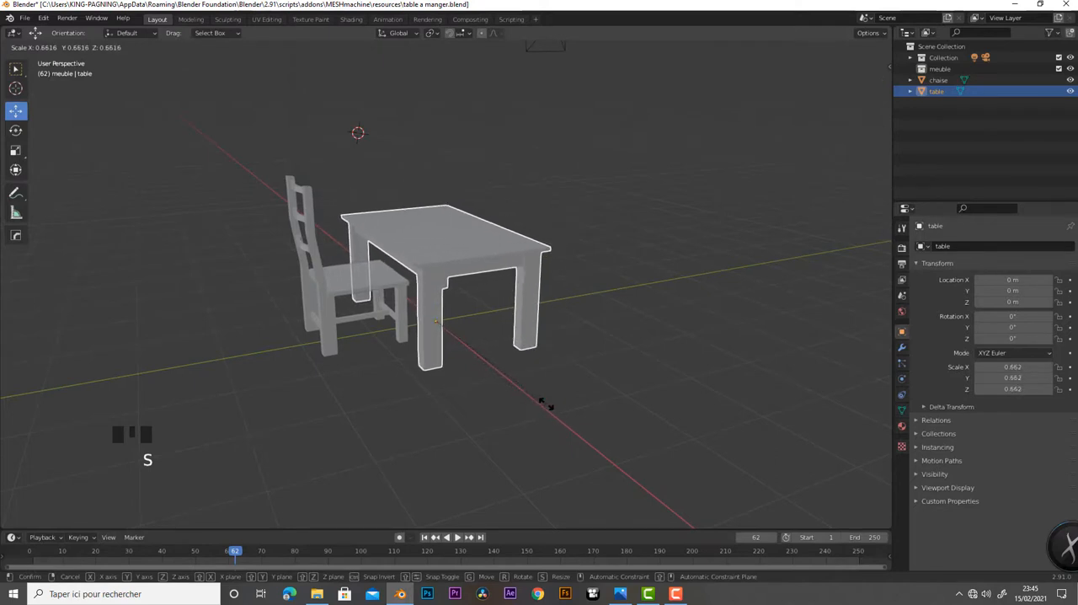
left_click(546, 405)
middle_click_drag(549, 407, 348, 329)
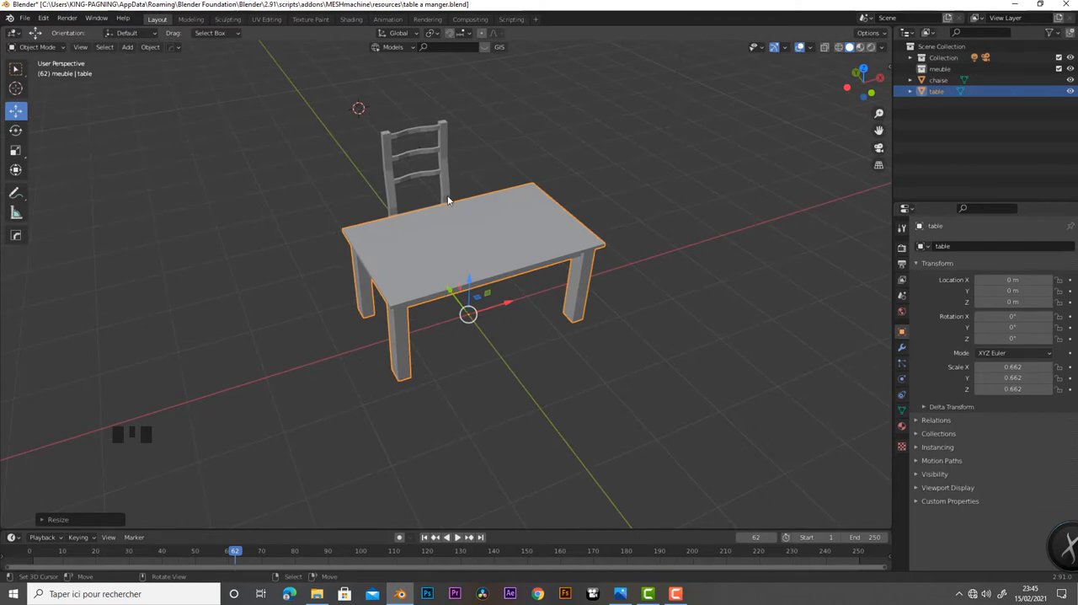
scroll(551, 456, "up", 5)
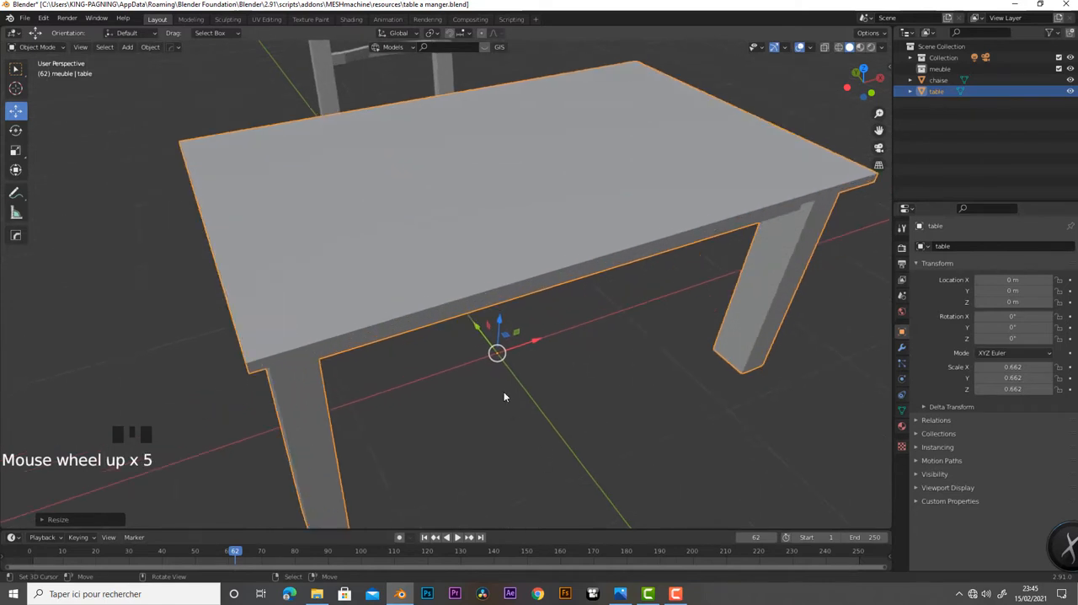
scroll(539, 335, "down", 1)
scroll(539, 337, "down", 2)
middle_click_drag(509, 366, 597, 361)
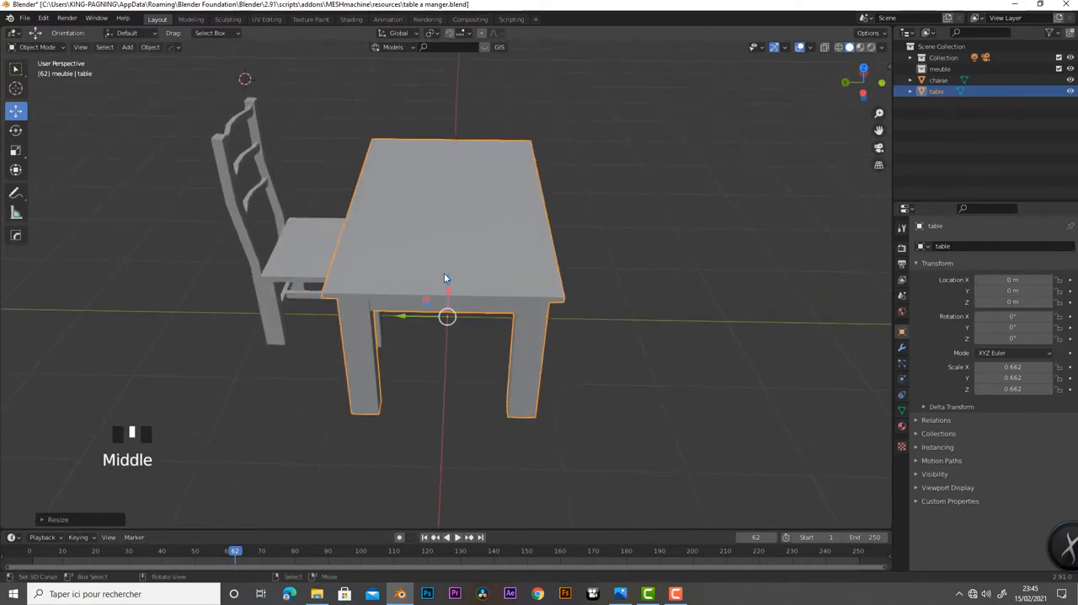